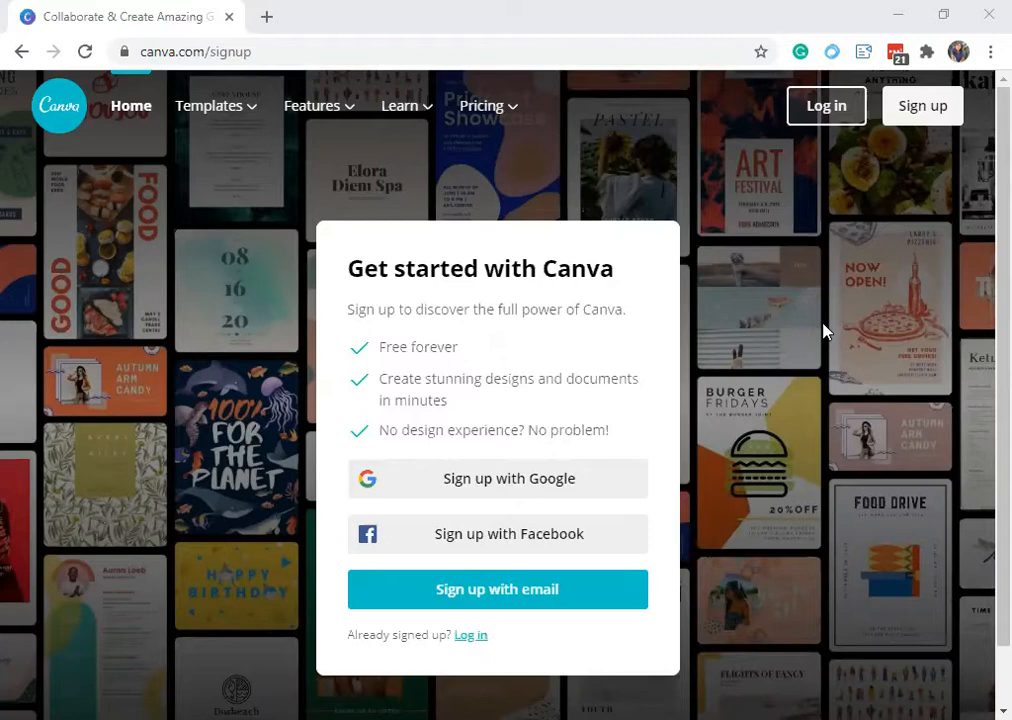
# Step: View the login form's sign-in options for existing accounts and return to the sign-up choices
pyautogui.click(845, 118)
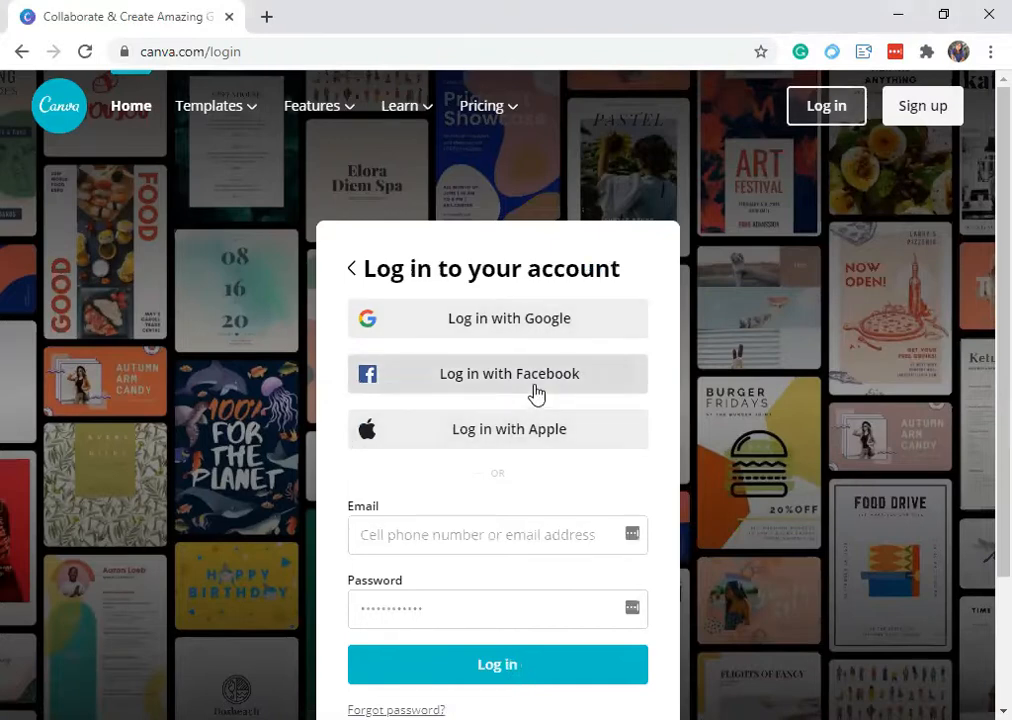
pyautogui.click(492, 526)
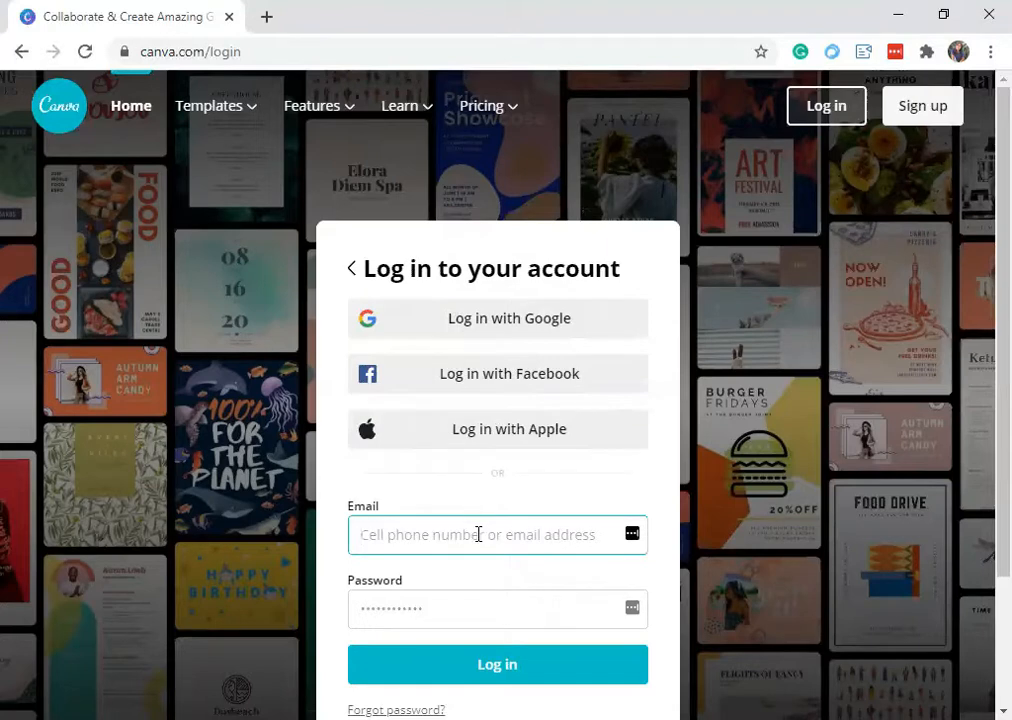
pyautogui.click(436, 601)
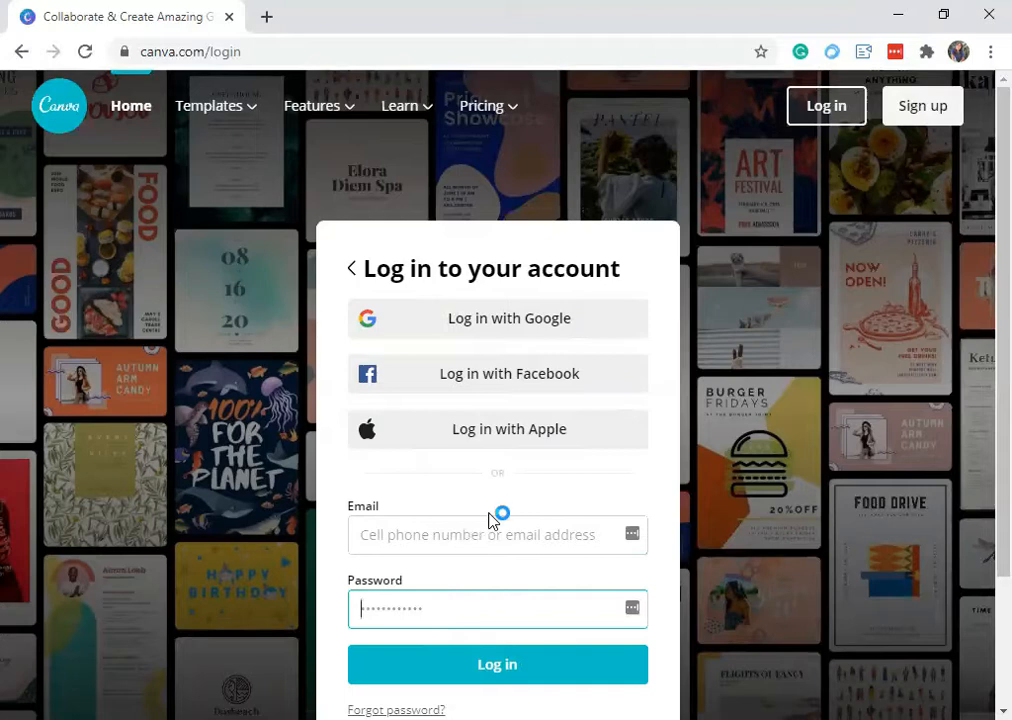
pyautogui.scroll(-1, 495, 515)
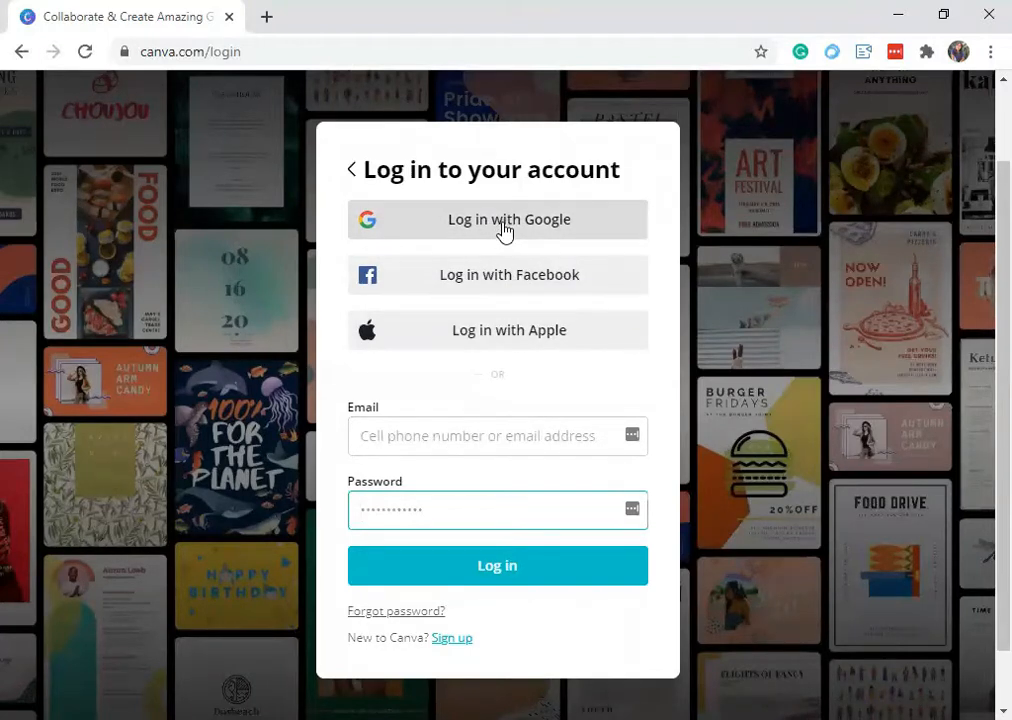
pyautogui.scroll(1, 856, 380)
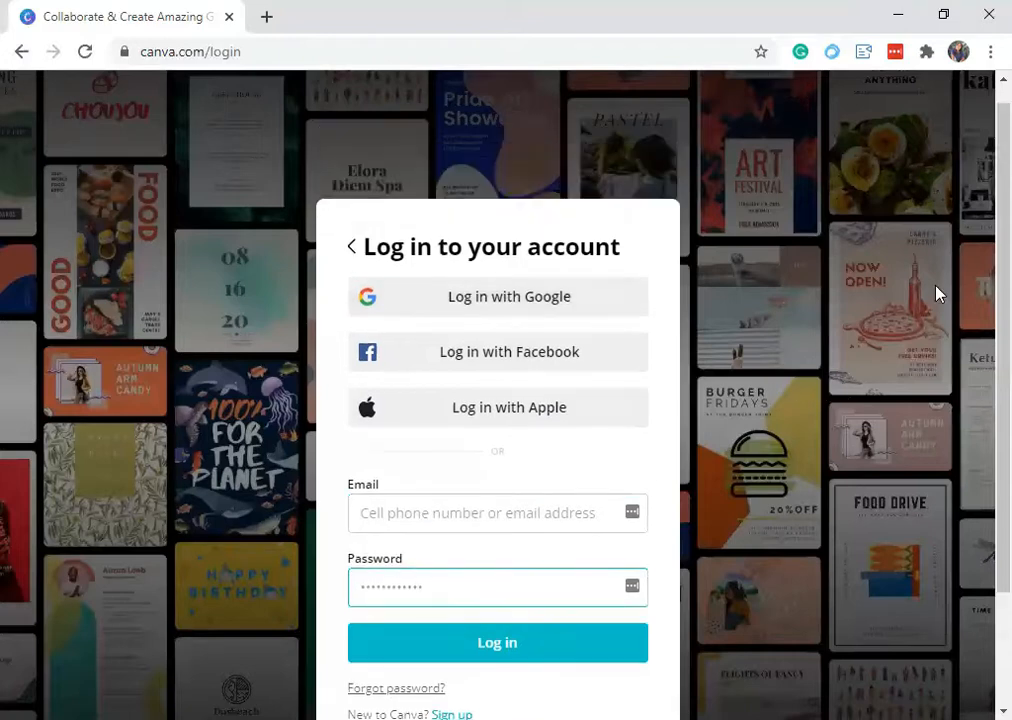
pyautogui.click(351, 268)
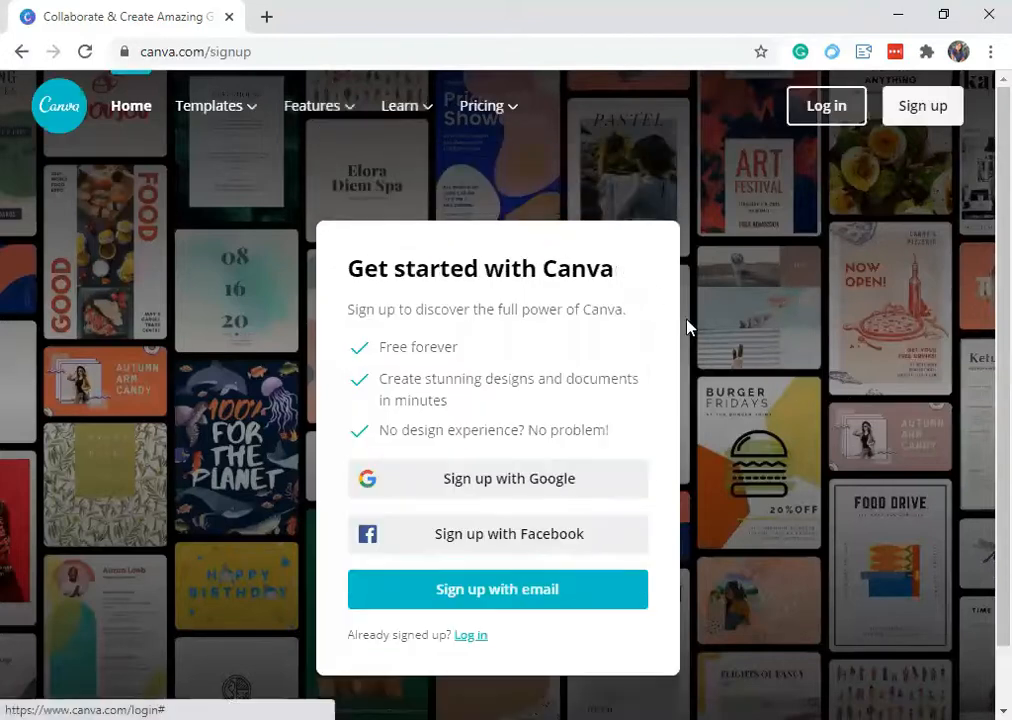
# Step: Choose to sign up with email and enter the account holder's full name
pyautogui.click(576, 605)
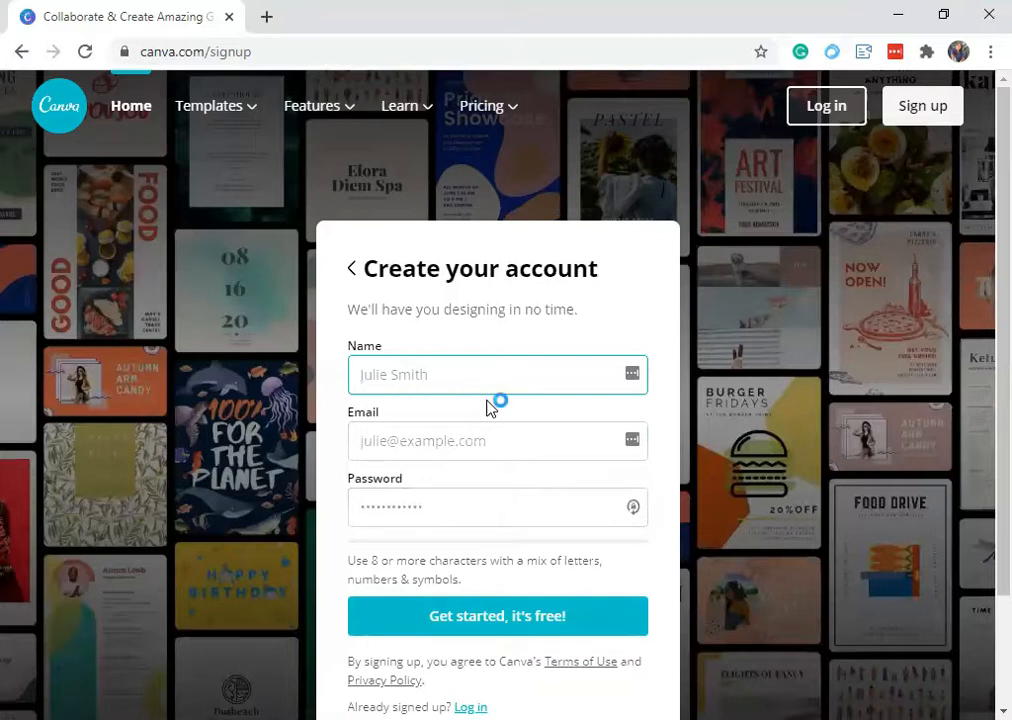
pyautogui.write('......')
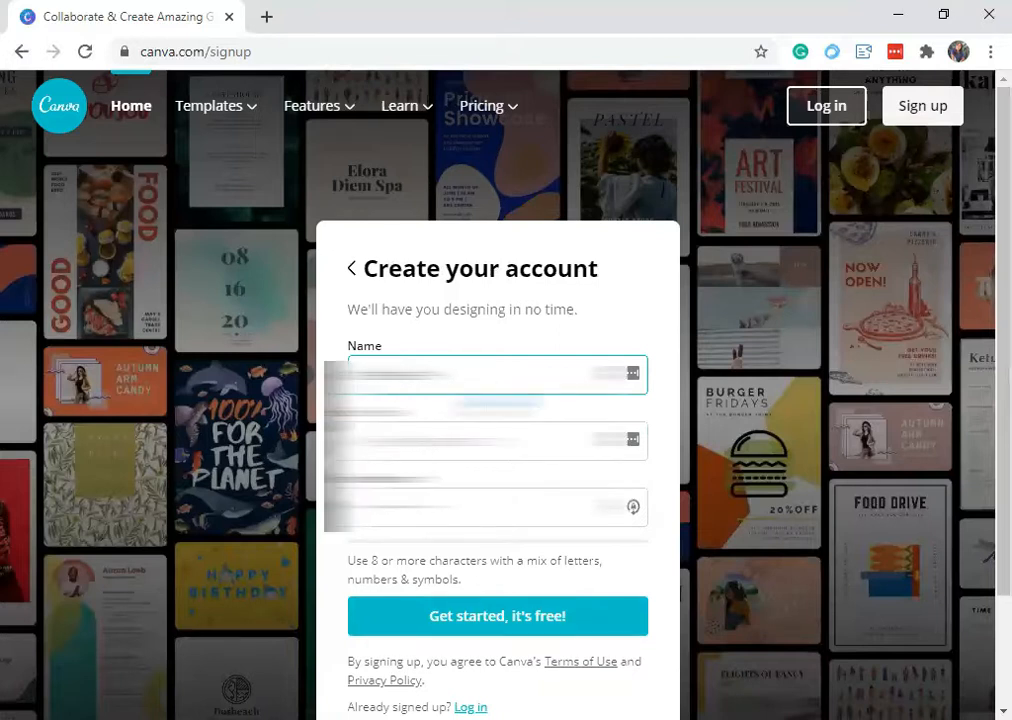
pyautogui.press('BackSpace')
pyautogui.press('BackSpace')
pyautogui.write('...')
pyautogui.press('Tab')
# Step: Enter the e-mail address and the account password, and submit the sign-up form
pyautogui.write('...')
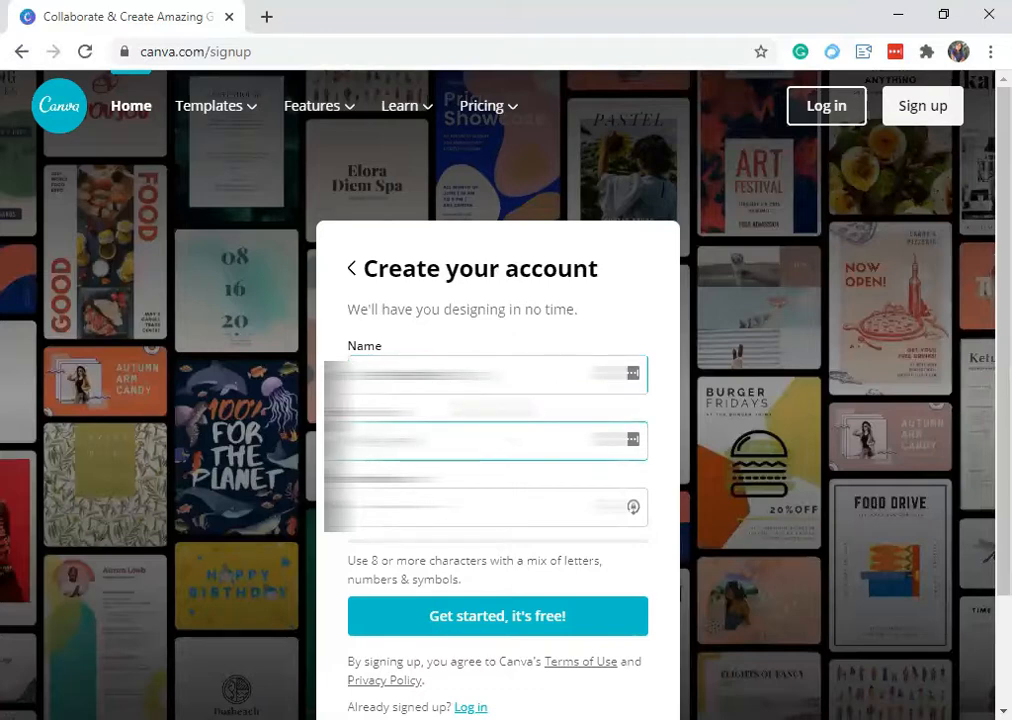
pyautogui.write('...')
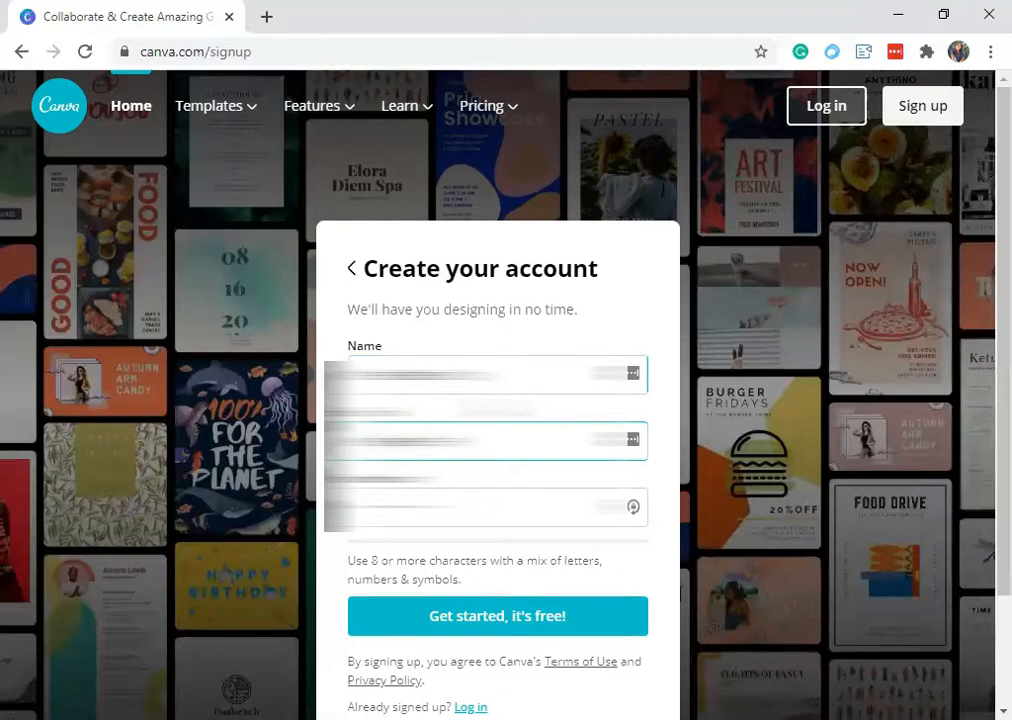
pyautogui.write('...')
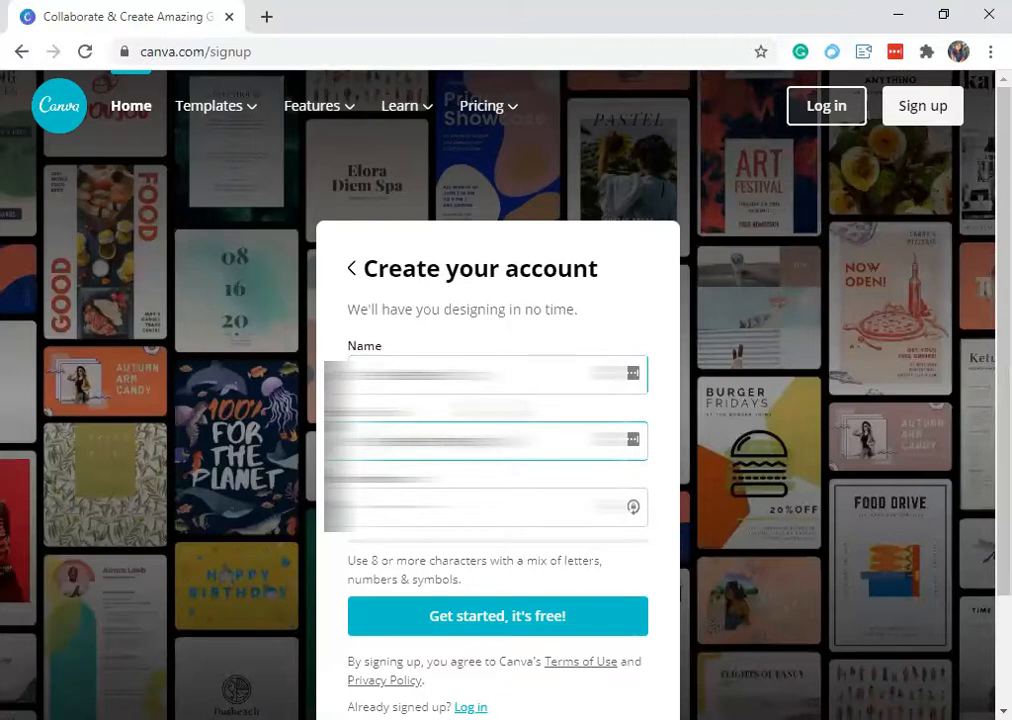
pyautogui.write('...')
pyautogui.click(497, 507)
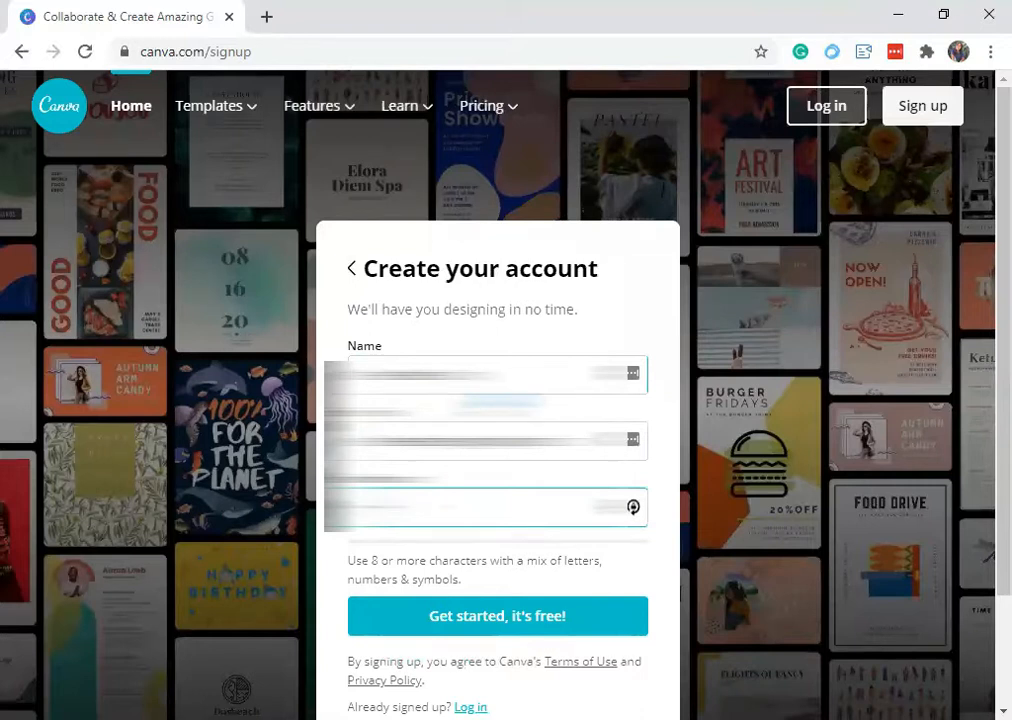
pyautogui.write('...')
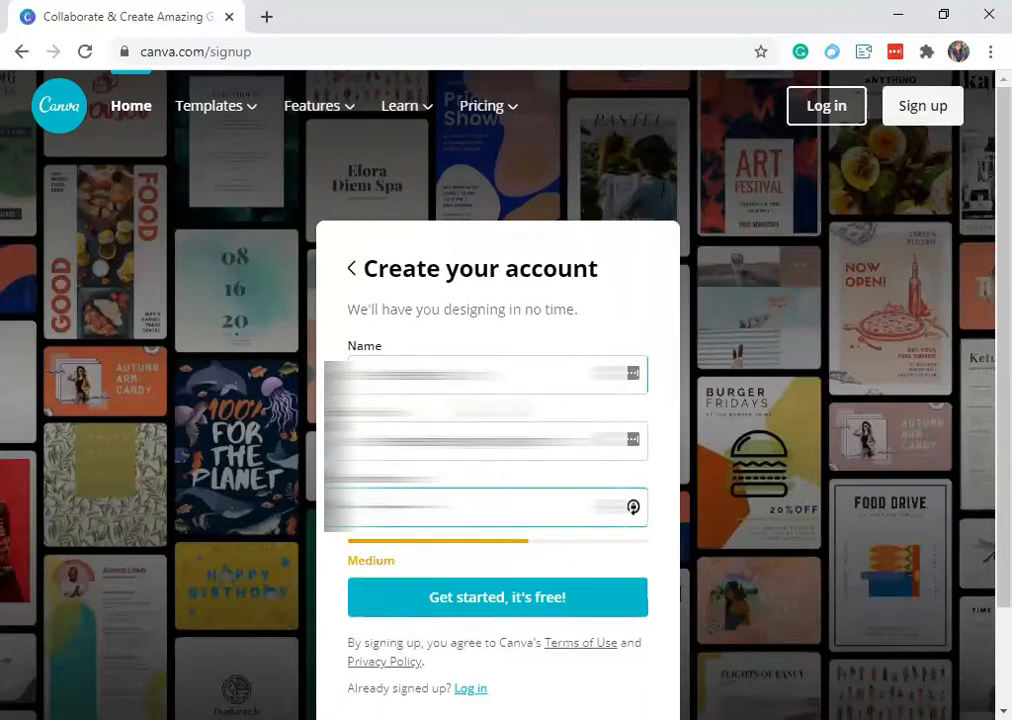
pyautogui.click(572, 612)
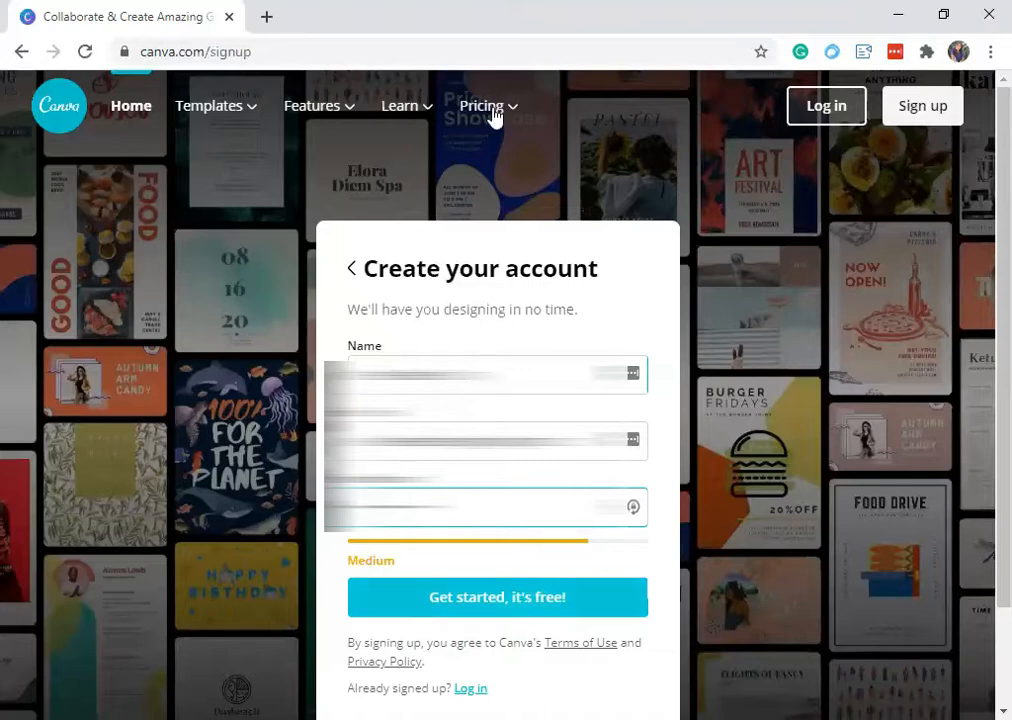
pyautogui.moveTo(513, 106)
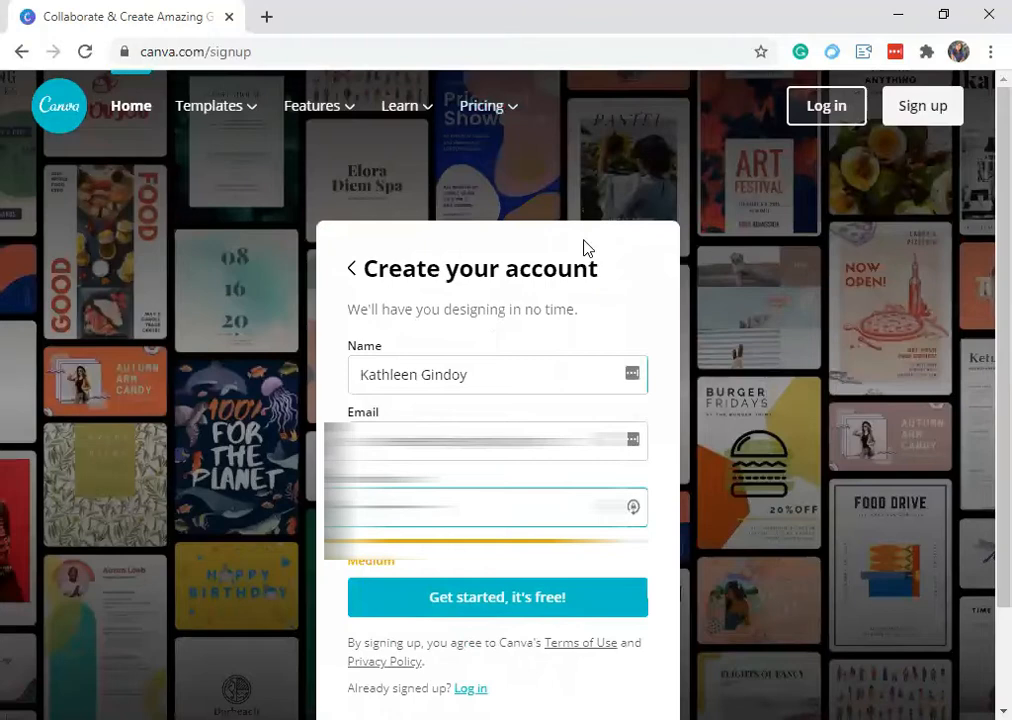
# Step: Decline saving the login to LastPass and resubmit the sign-up form with a different e-mail address
pyautogui.moveTo(511, 108)
pyautogui.scroll(-1, 540, 646)
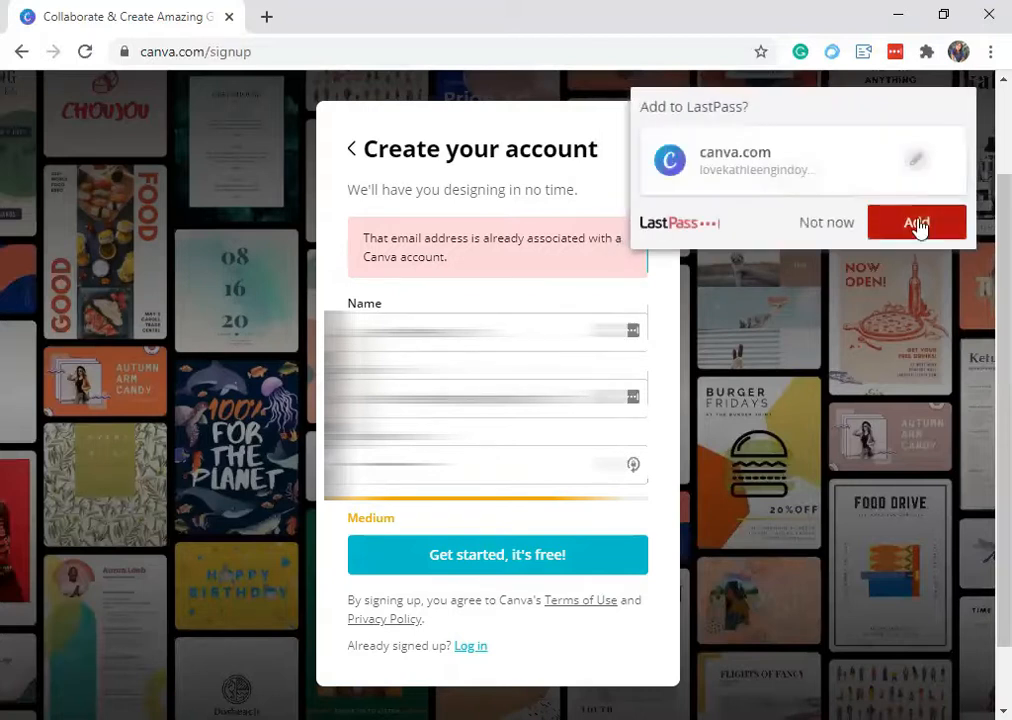
pyautogui.click(812, 240)
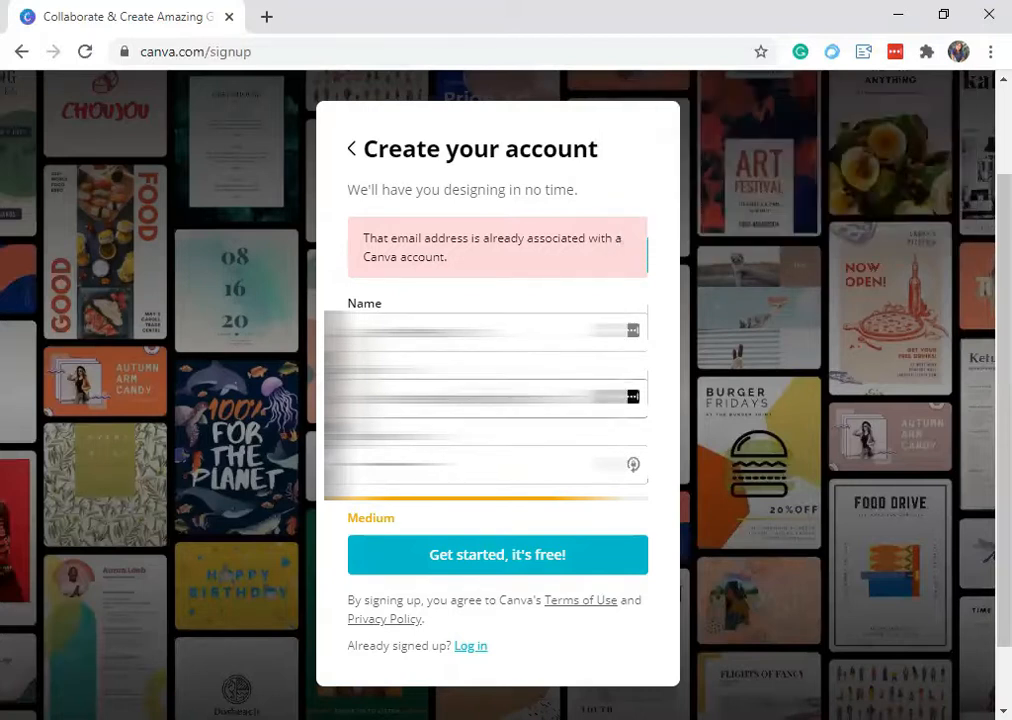
pyautogui.moveTo(600, 397); pyautogui.dragTo(219, 398)
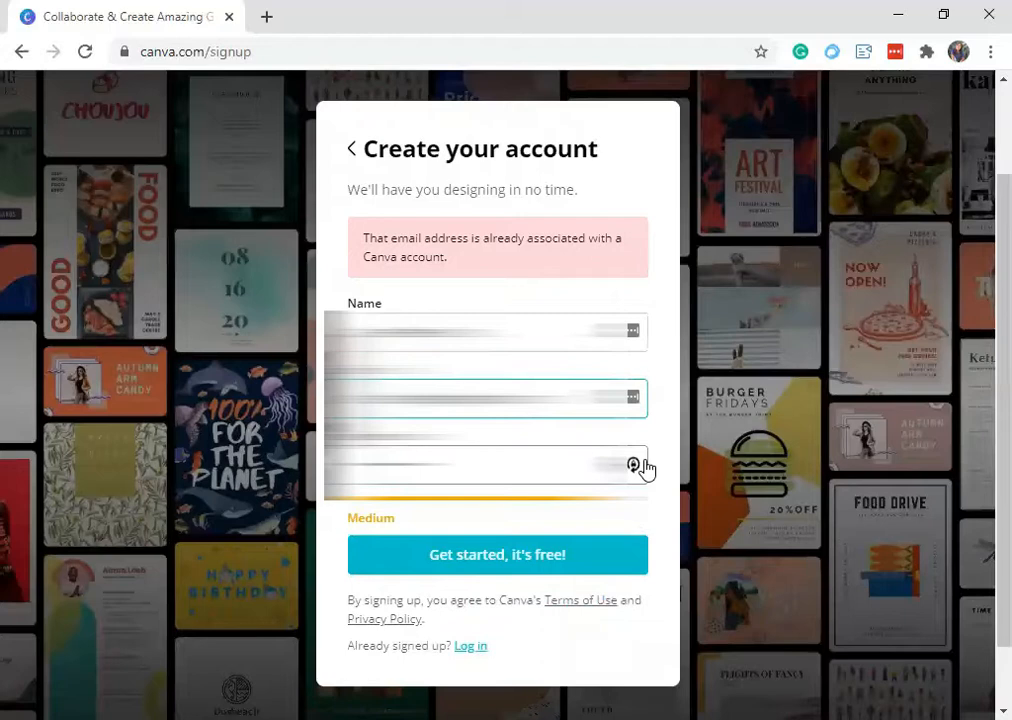
pyautogui.click(573, 569)
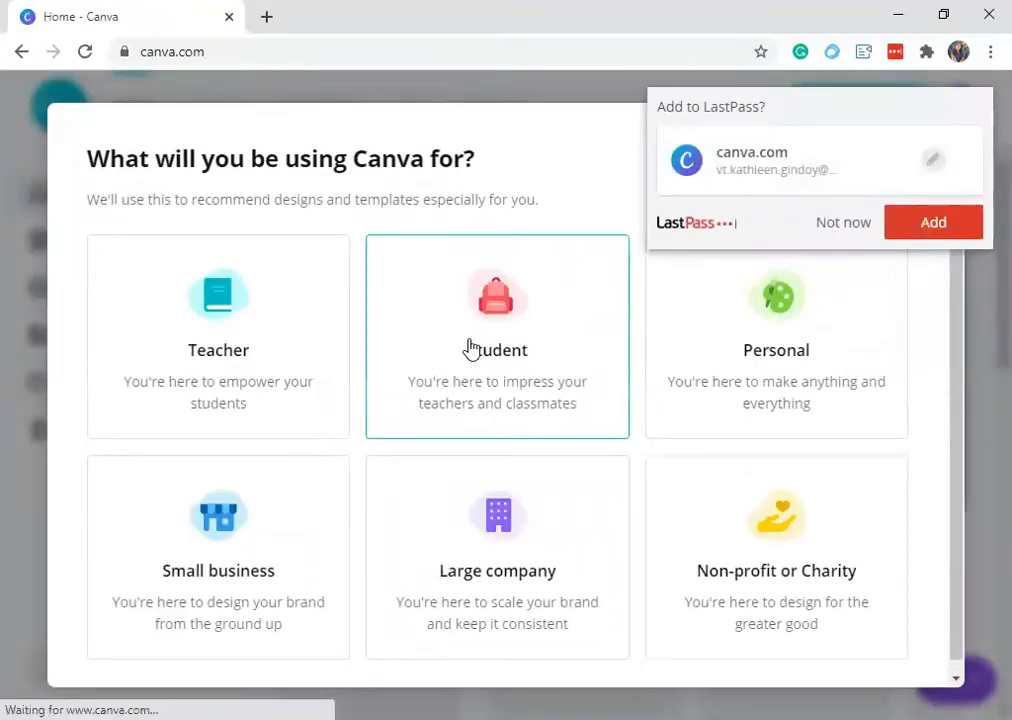
# Step: Dismiss the LastPass offer and complete the onboarding by choosing Personal use and postponing the Canva Pro trial
pyautogui.click(840, 230)
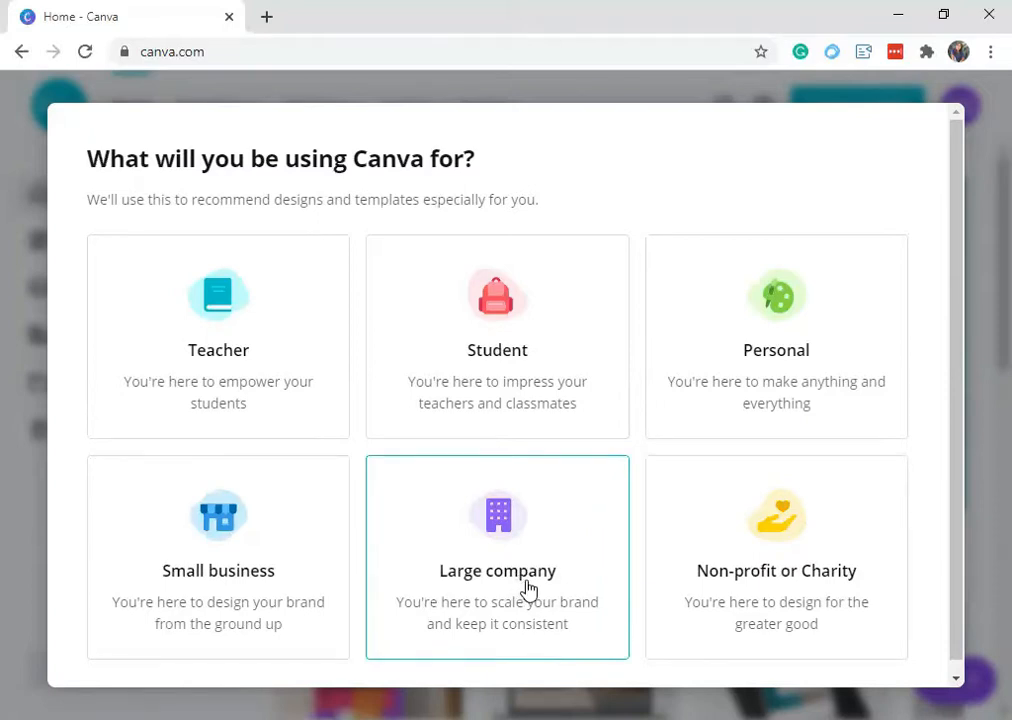
pyautogui.click(823, 383)
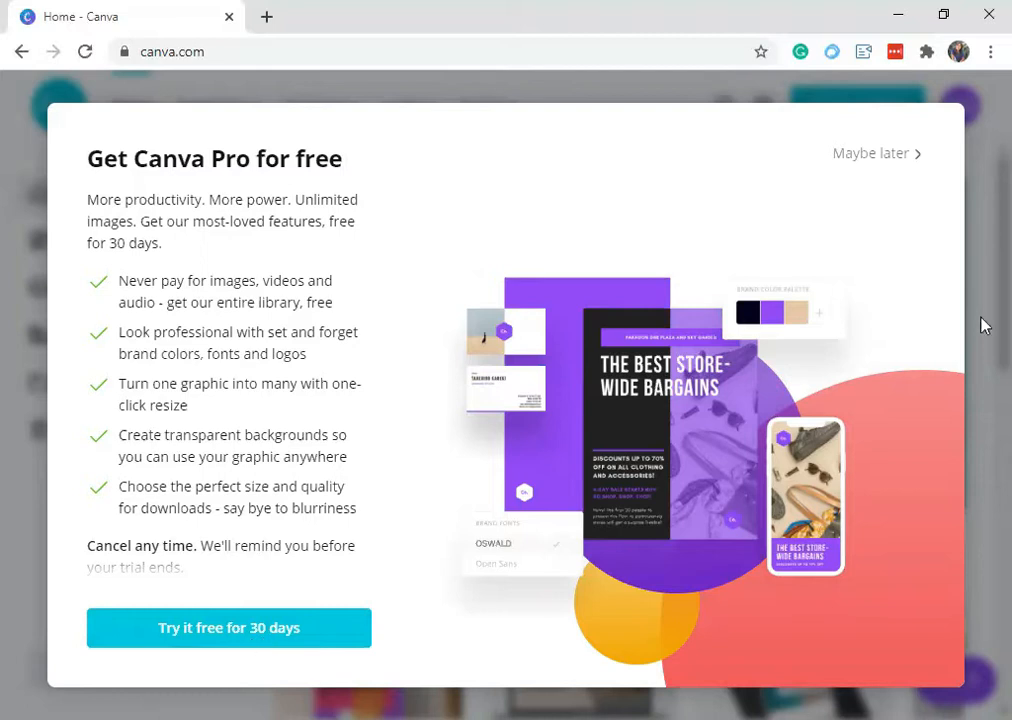
pyautogui.click(870, 153)
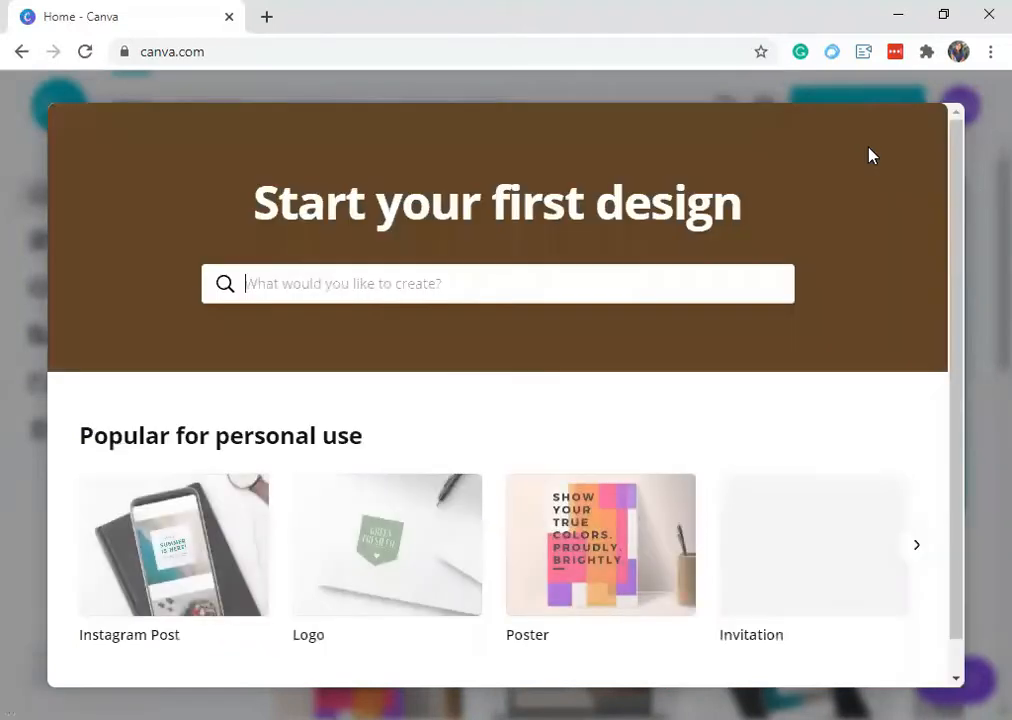
# Step: Browse the design types listed as popular for personal use
pyautogui.scroll(-1, 664, 443)
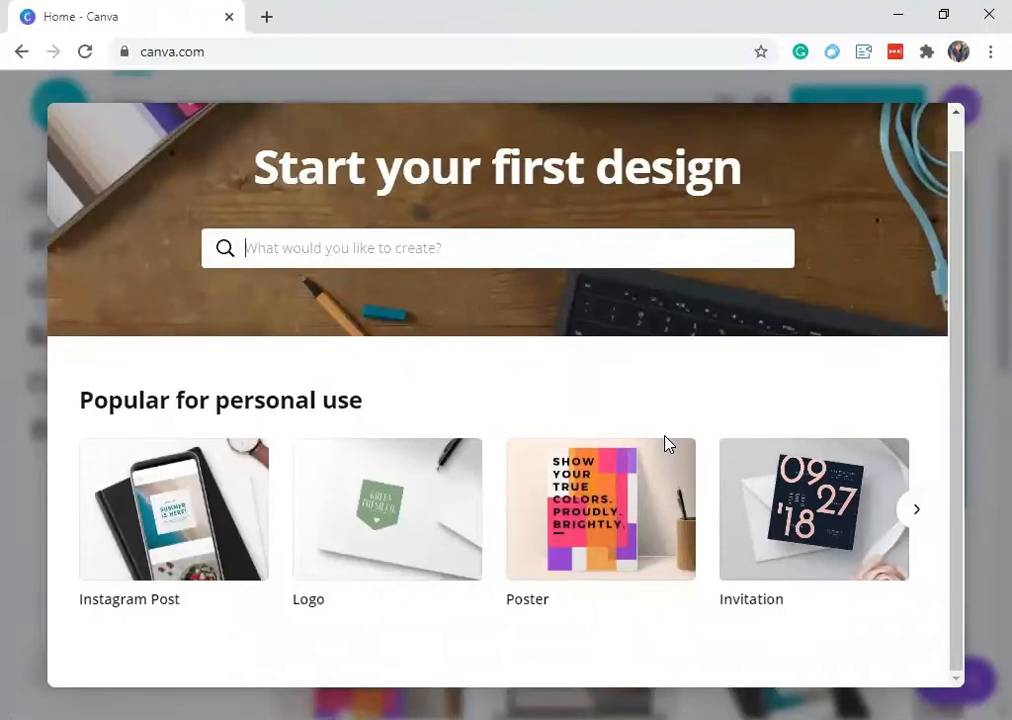
pyautogui.click(920, 511)
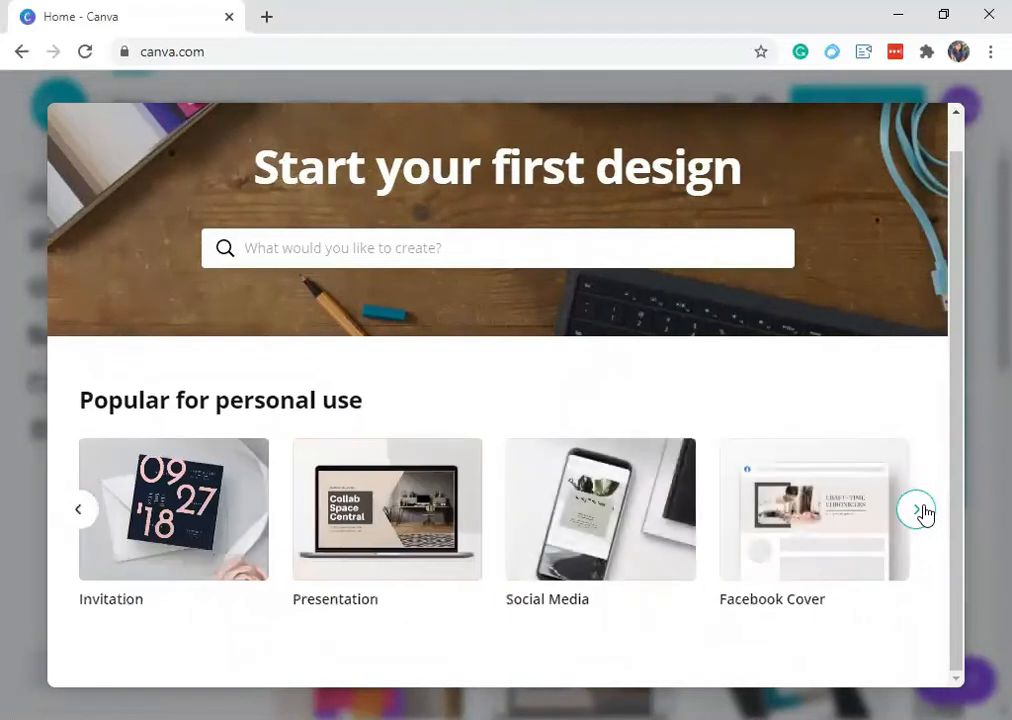
pyautogui.click(917, 510)
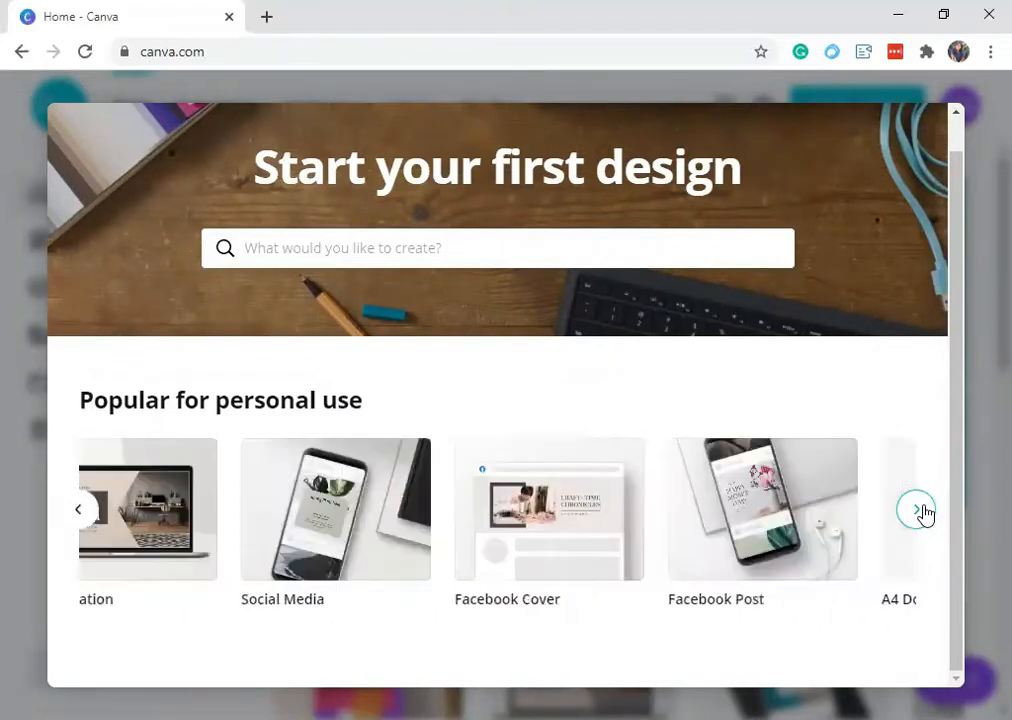
pyautogui.click(77, 511)
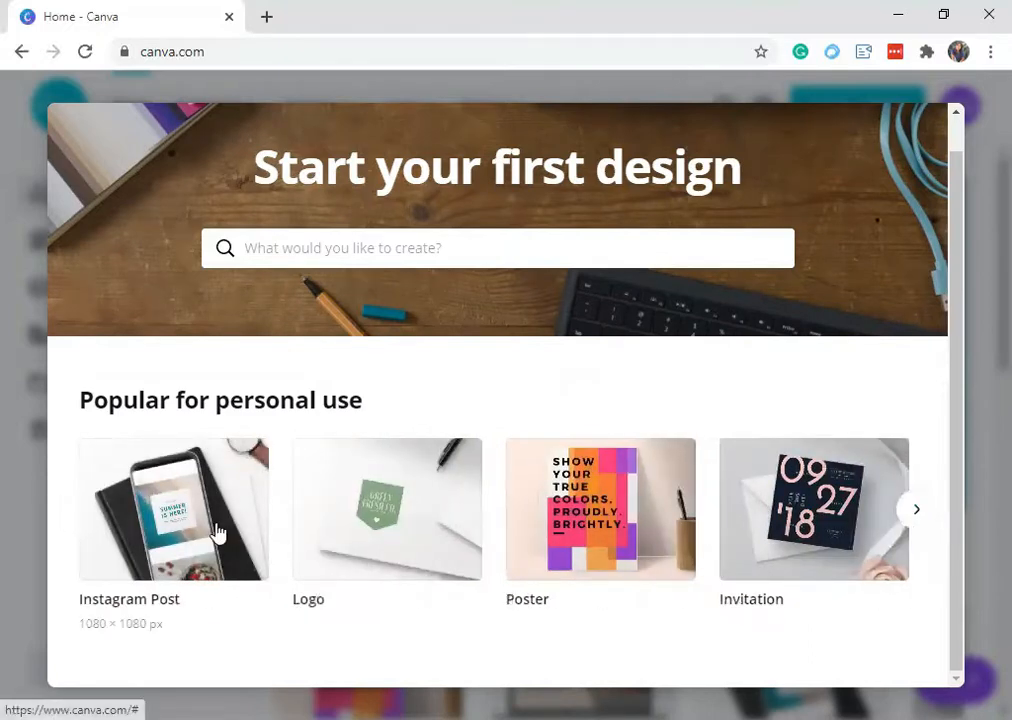
pyautogui.scroll(1, 300, 536)
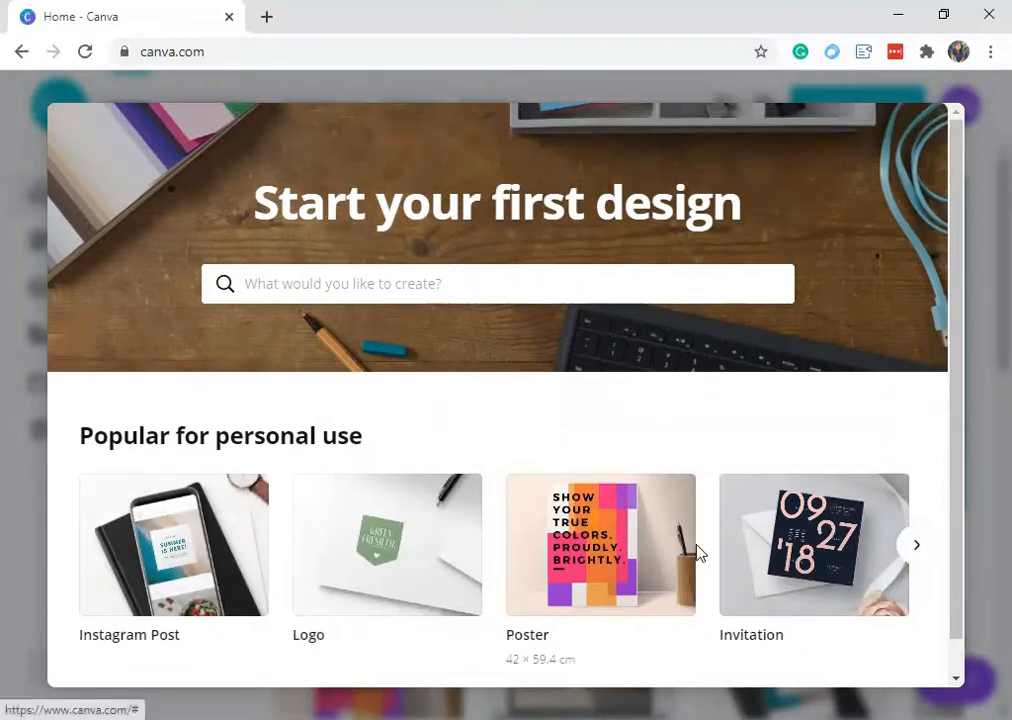
pyautogui.scroll(-1, 700, 554)
# Step: Browse the full list of suggested design types in the design search, down to the custom dimensions option
pyautogui.click(437, 232)
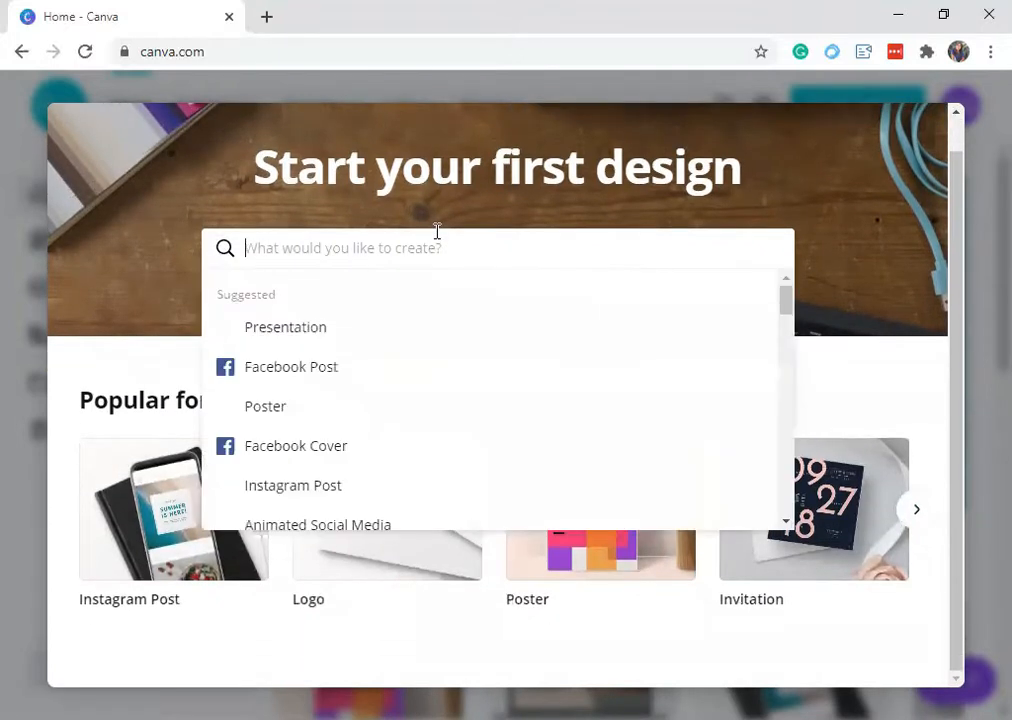
pyautogui.scroll(-2, 483, 474)
pyautogui.scroll(-2, 485, 471)
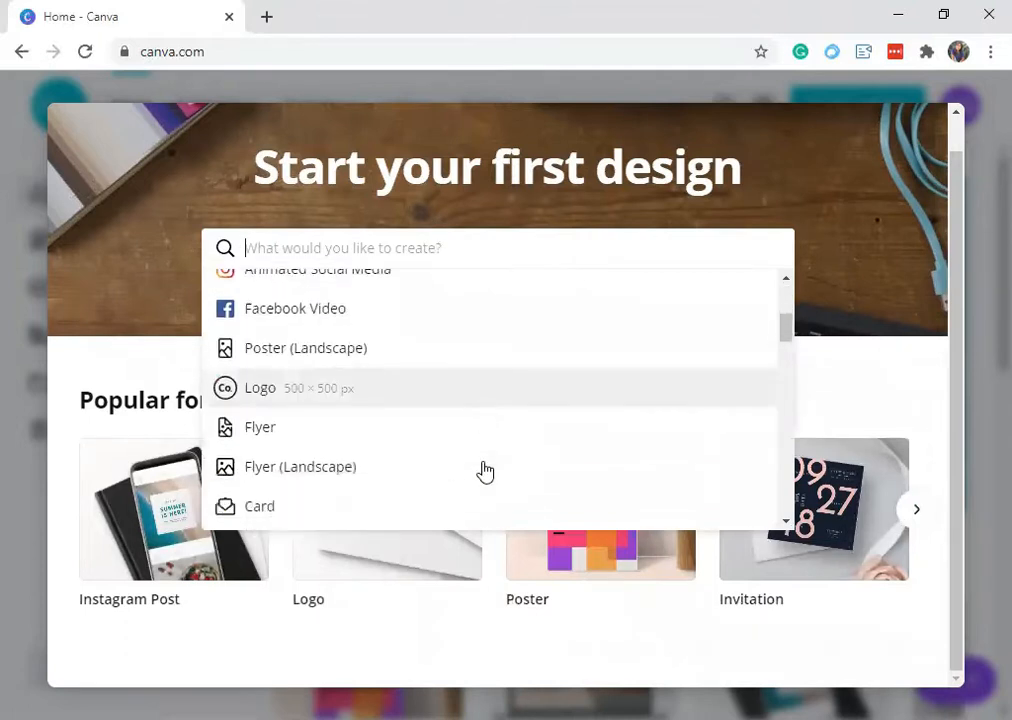
pyautogui.scroll(-2, 485, 471)
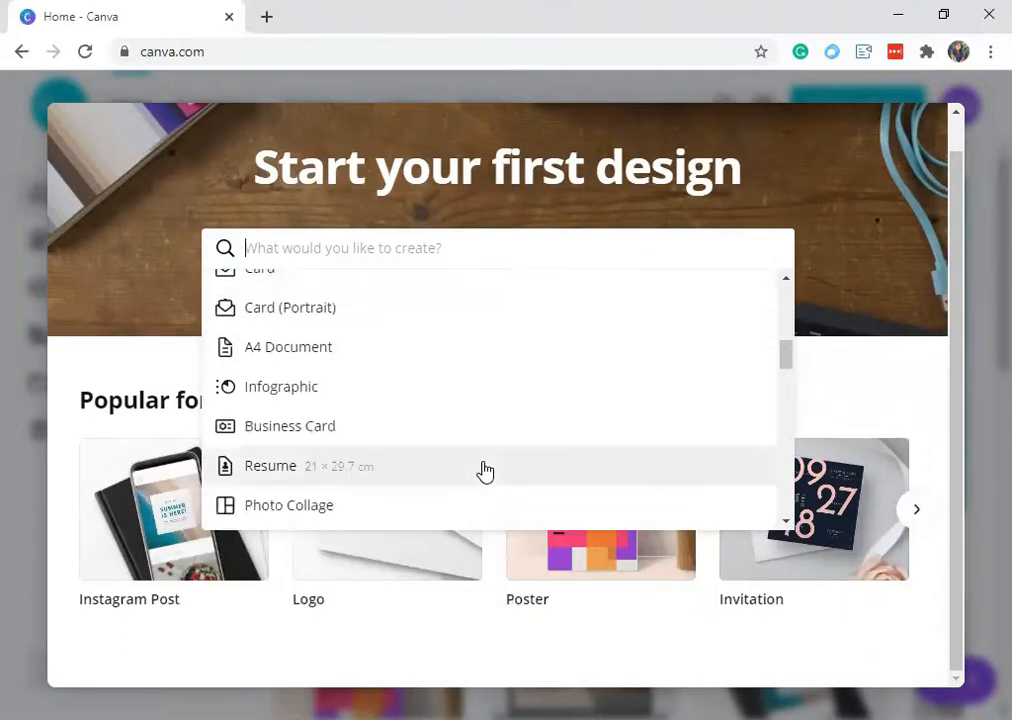
pyautogui.scroll(-3, 485, 471)
pyautogui.scroll(-6, 485, 471)
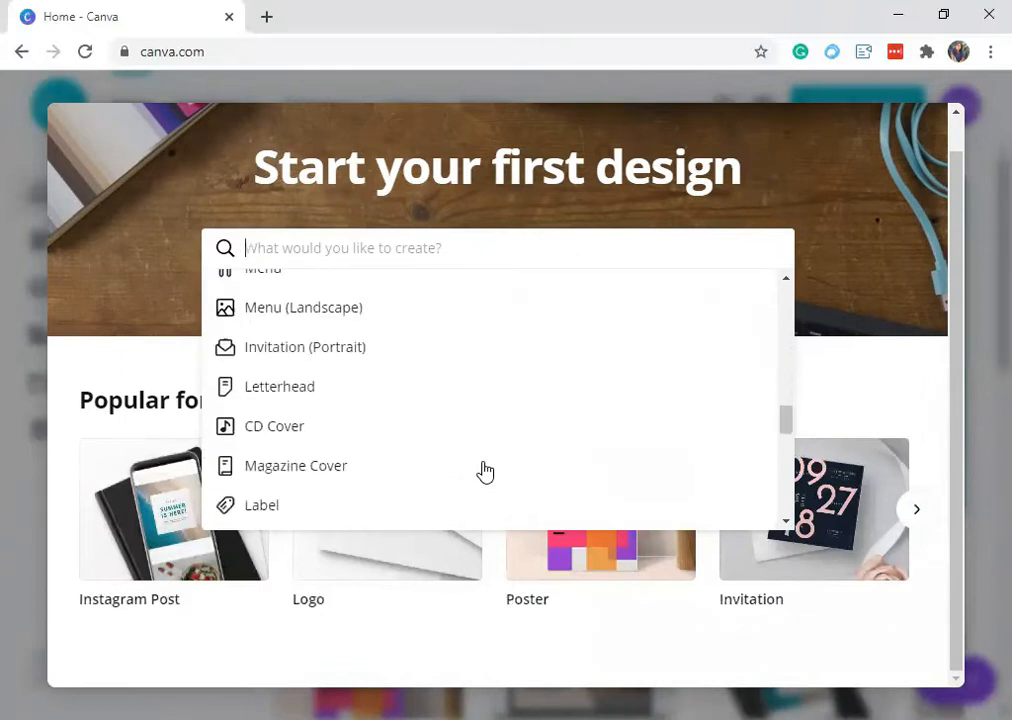
pyautogui.scroll(-8, 485, 471)
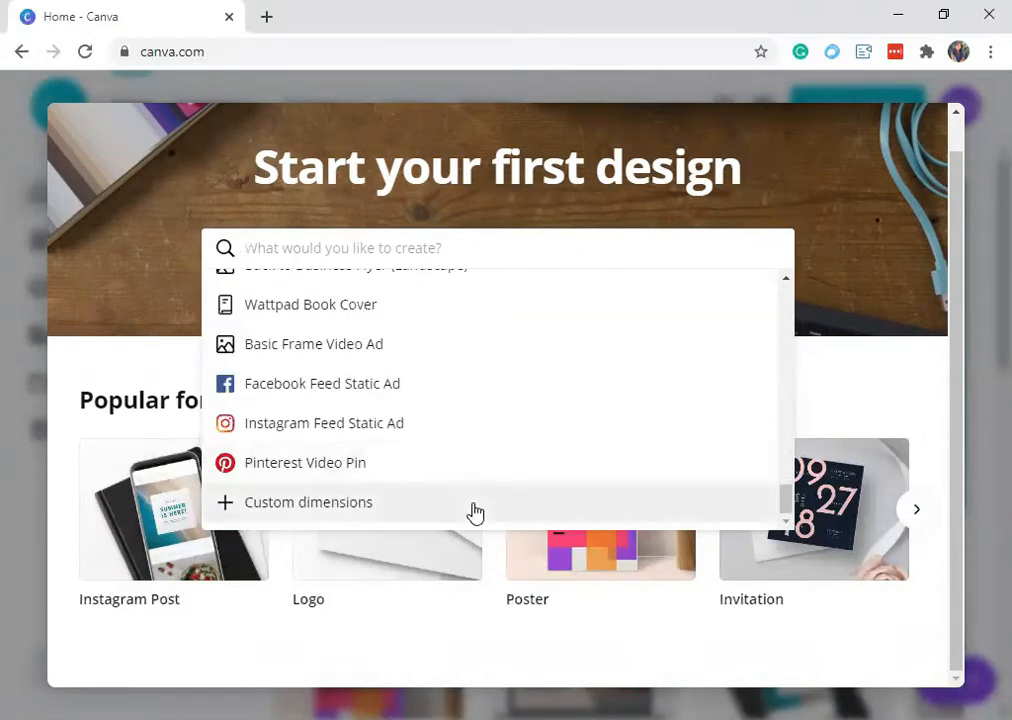
# Step: Examine the custom dimensions form and its available units, and close it without creating a design
pyautogui.click(310, 522)
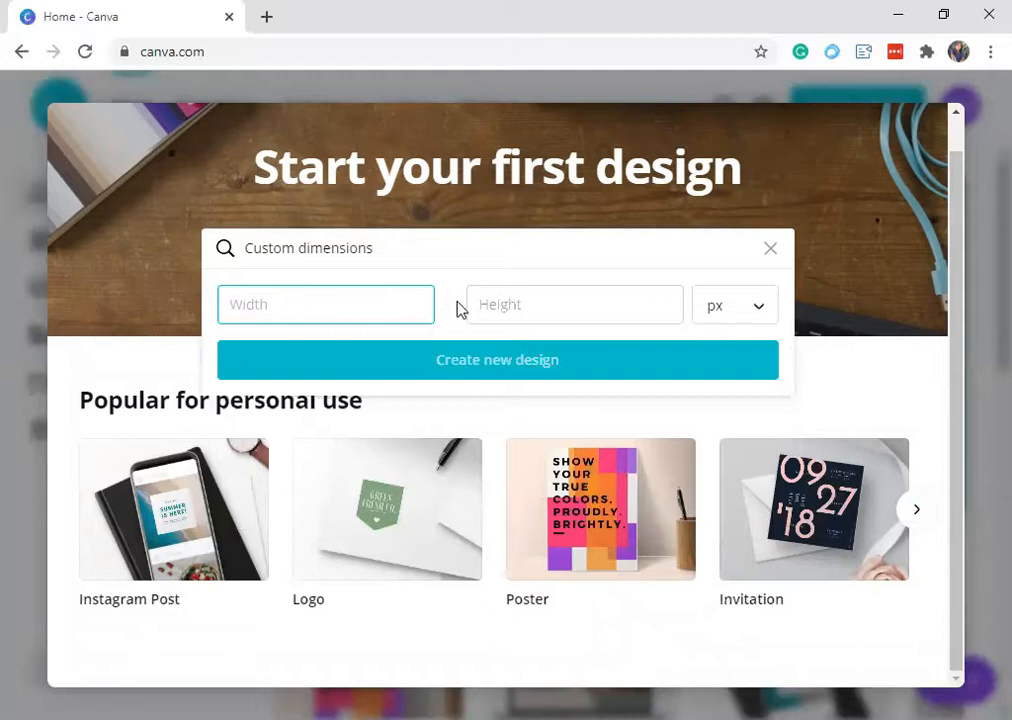
pyautogui.click(512, 300)
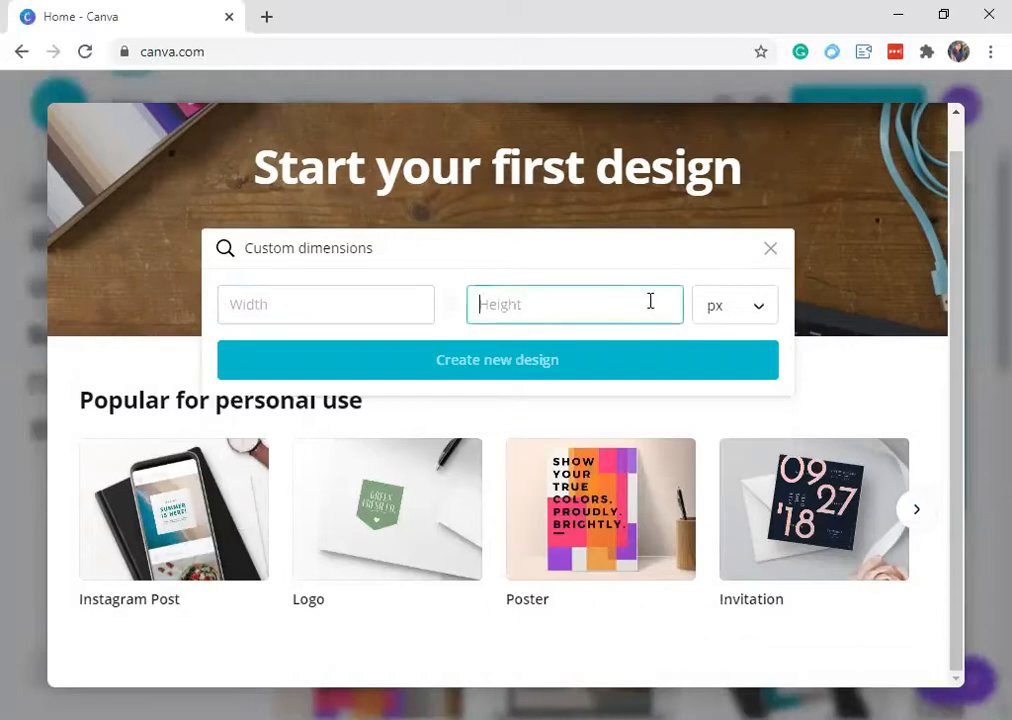
pyautogui.click(762, 310)
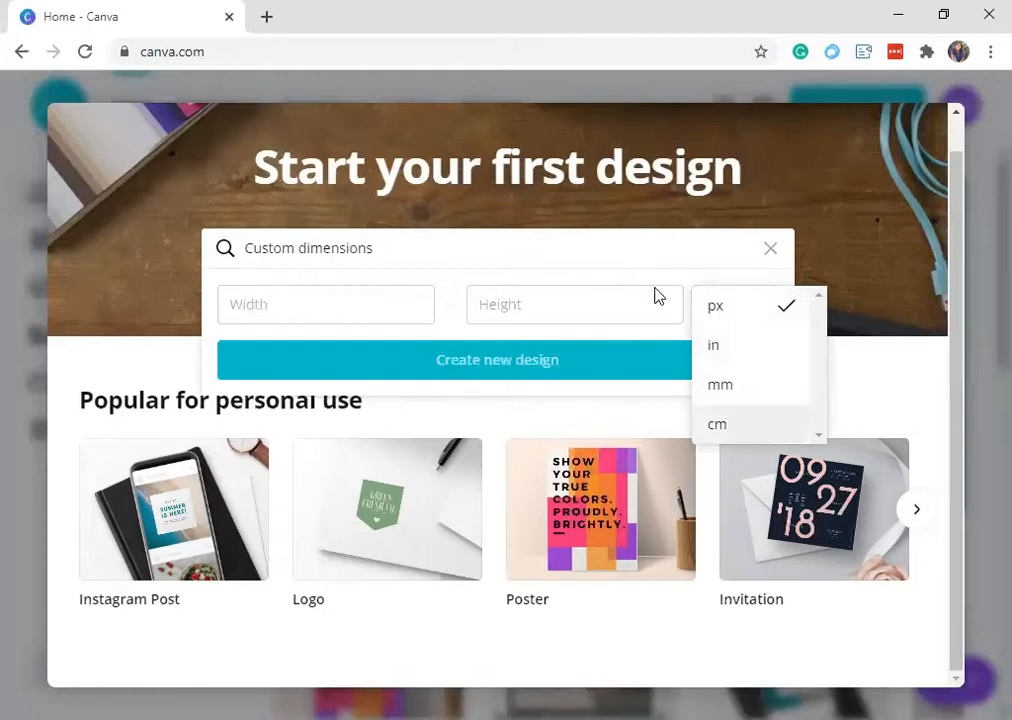
pyautogui.click(626, 259)
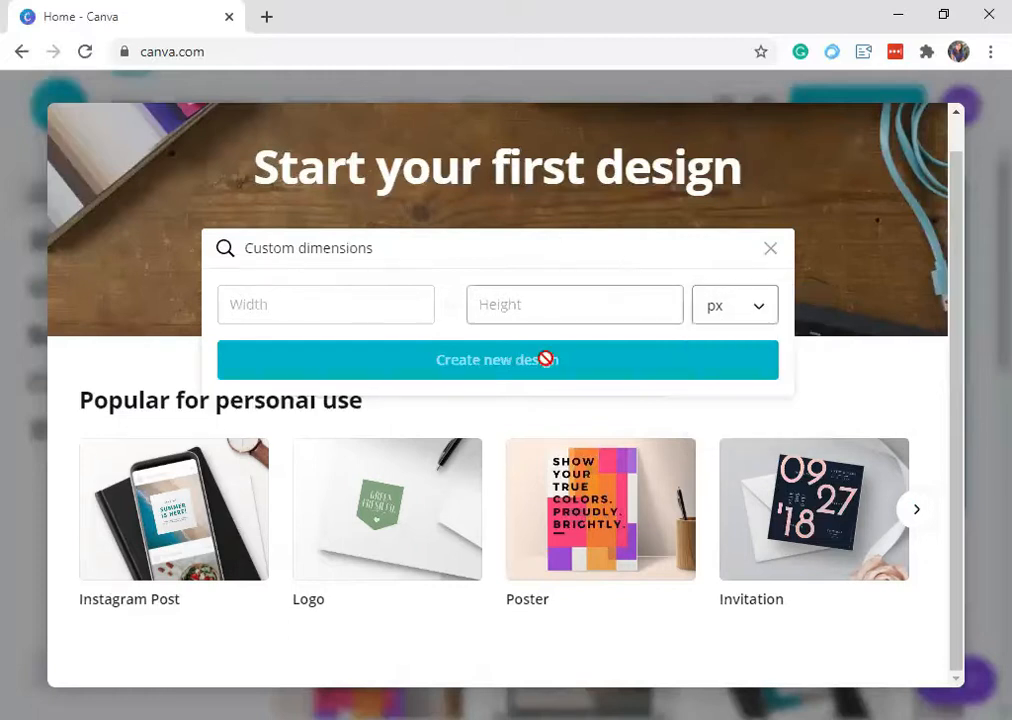
pyautogui.click(769, 248)
pyautogui.click(883, 366)
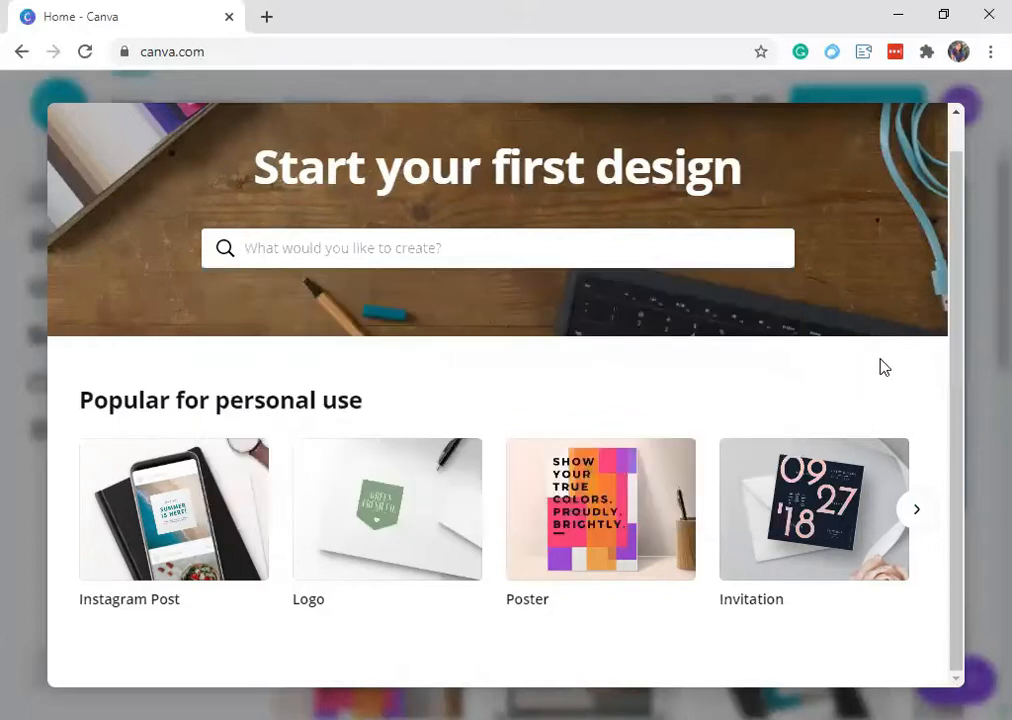
# Step: Start a new Poster design from the types popular for personal use
pyautogui.scroll(1, 331, 582)
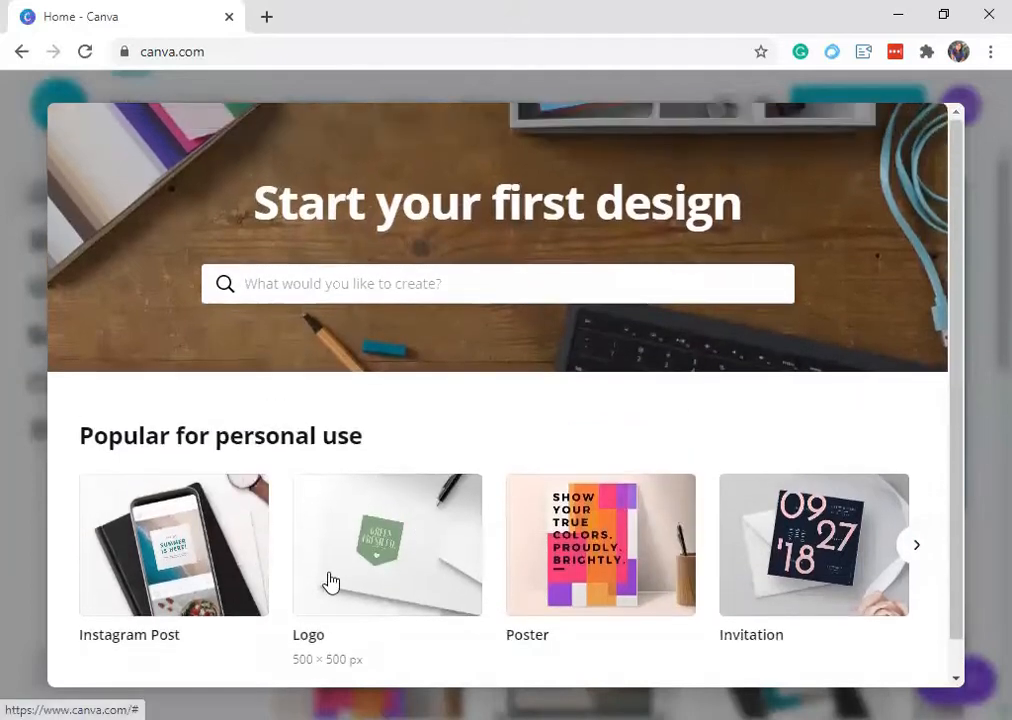
pyautogui.scroll(-1, 522, 598)
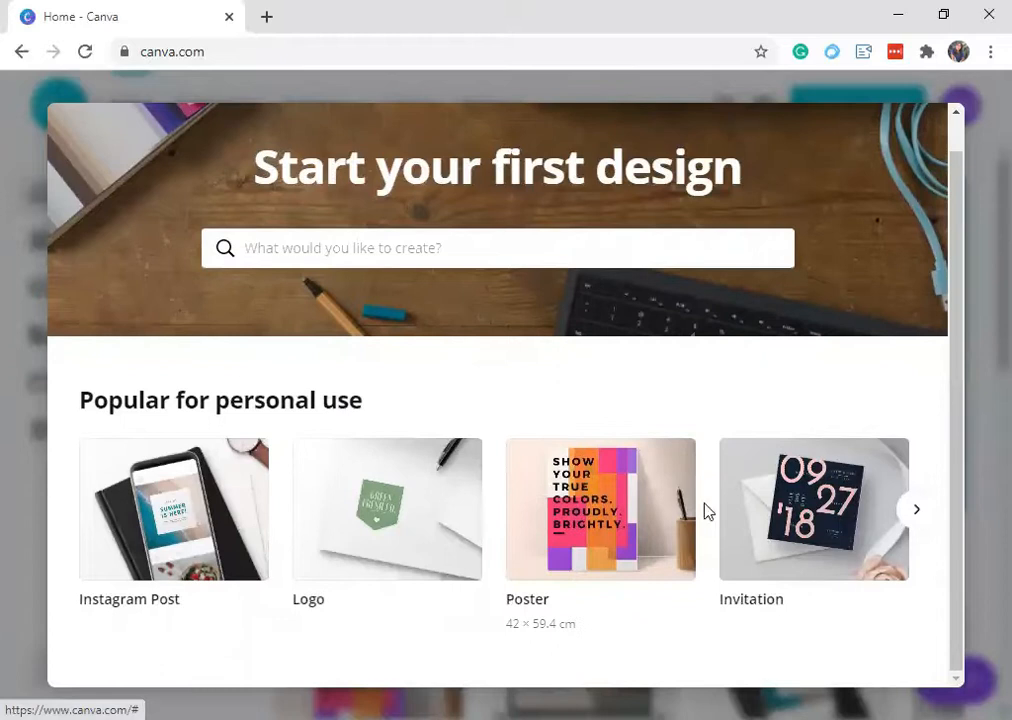
pyautogui.click(592, 535)
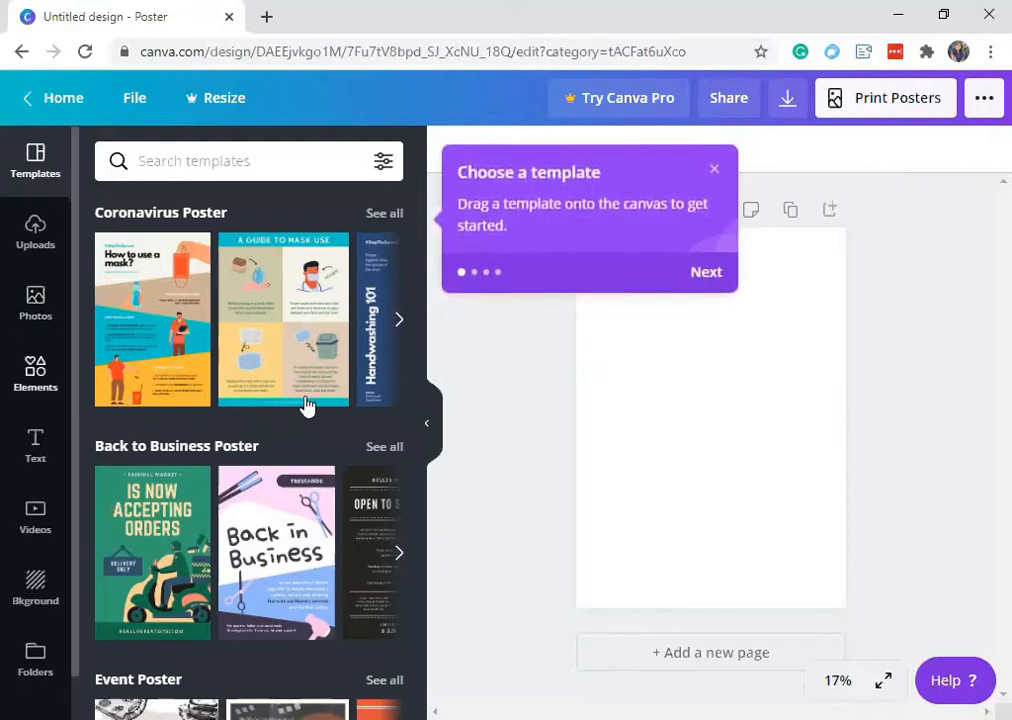
# Step: Browse the poster template categories for a template to use
pyautogui.scroll(-2, 305, 406)
pyautogui.scroll(-10, 305, 403)
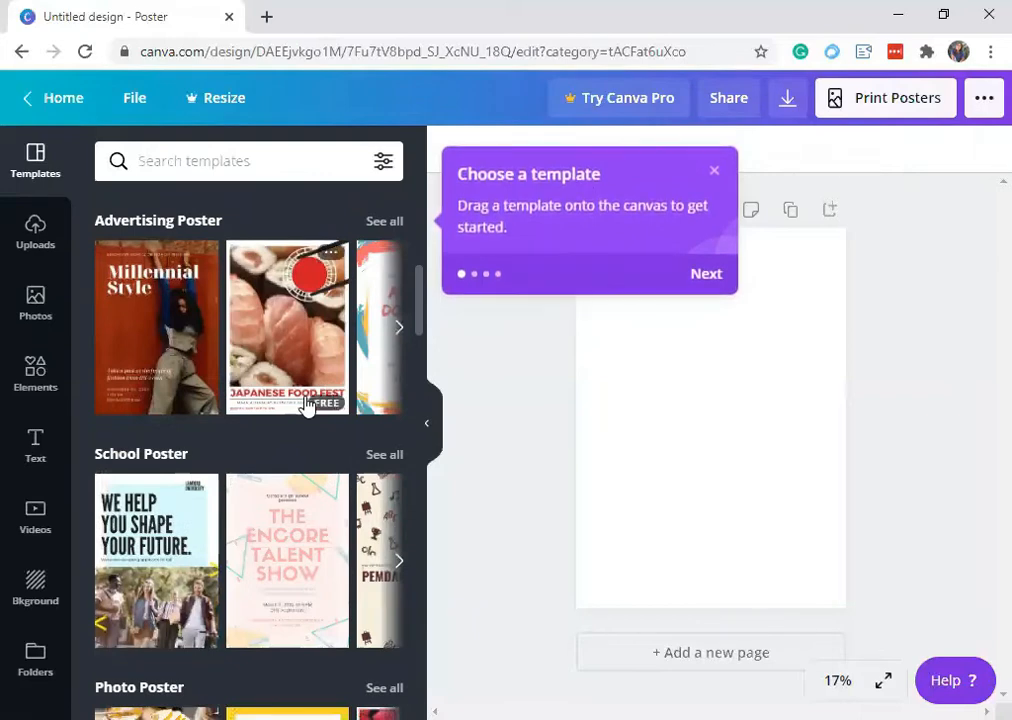
pyautogui.scroll(-7, 307, 404)
pyautogui.scroll(-5, 307, 404)
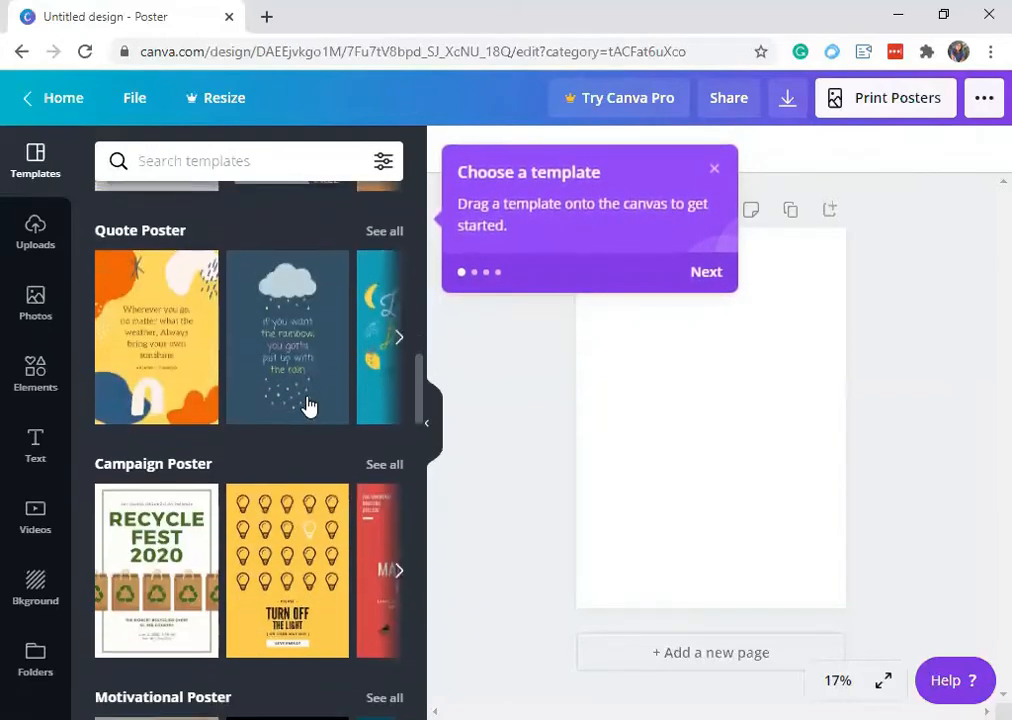
pyautogui.scroll(-5, 310, 404)
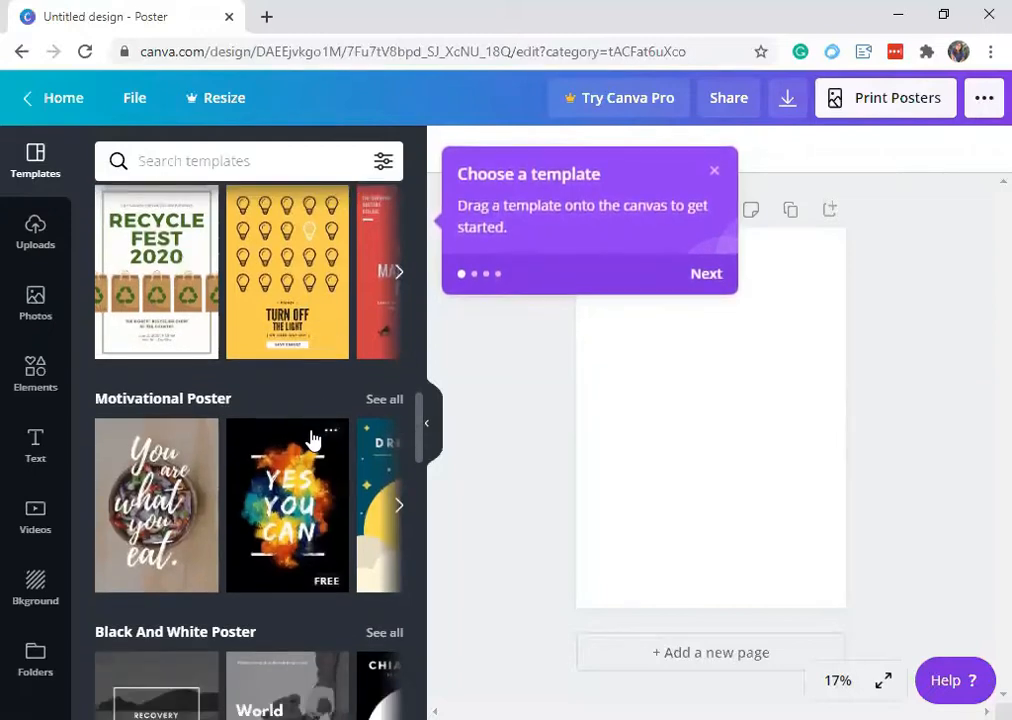
pyautogui.scroll(-2, 315, 438)
pyautogui.scroll(-5, 312, 437)
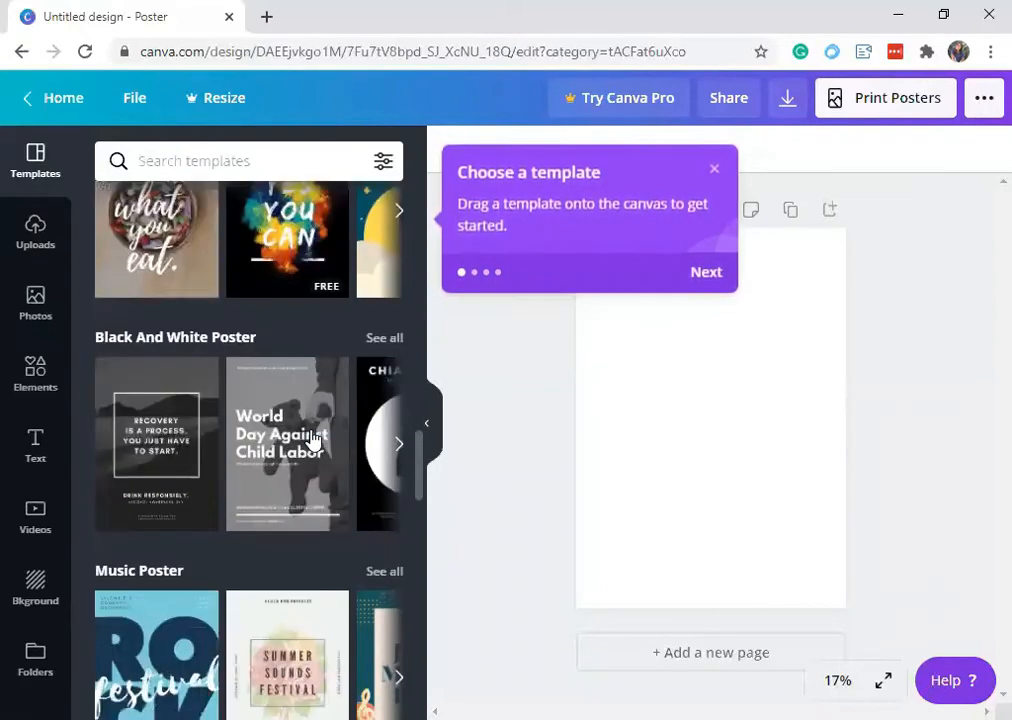
pyautogui.scroll(8, 312, 437)
pyautogui.scroll(20, 312, 437)
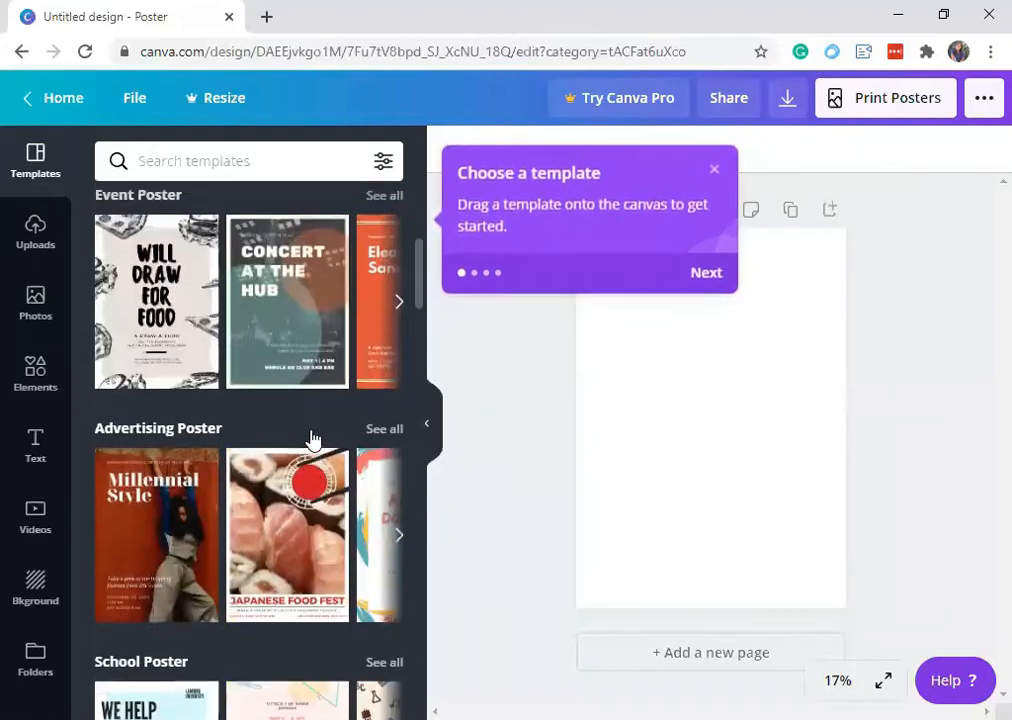
pyautogui.scroll(-10, 312, 437)
pyautogui.scroll(-10, 313, 438)
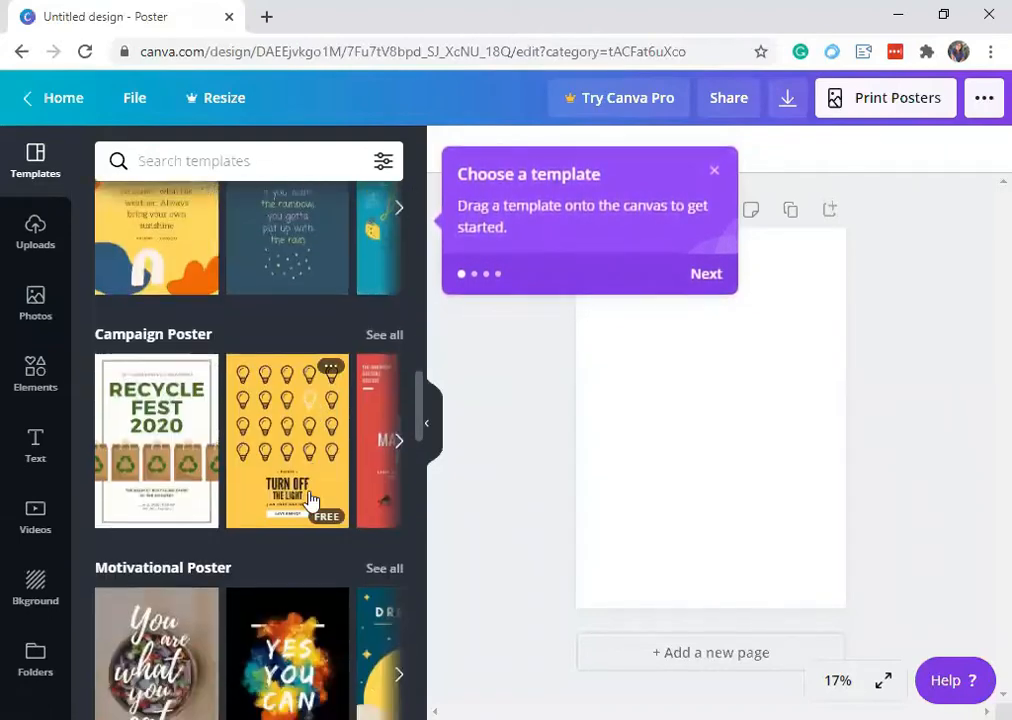
pyautogui.scroll(3, 306, 291)
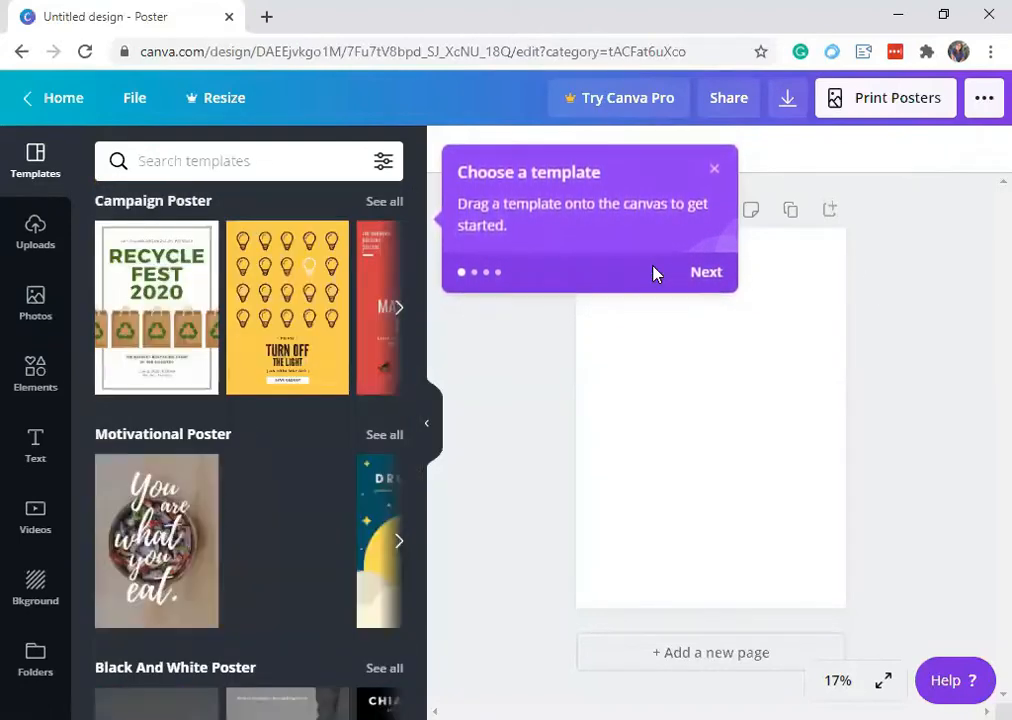
# Step: Apply the YES YOU CAN motivational poster template to the blank page and finish the introductory editor tour
pyautogui.click(704, 284)
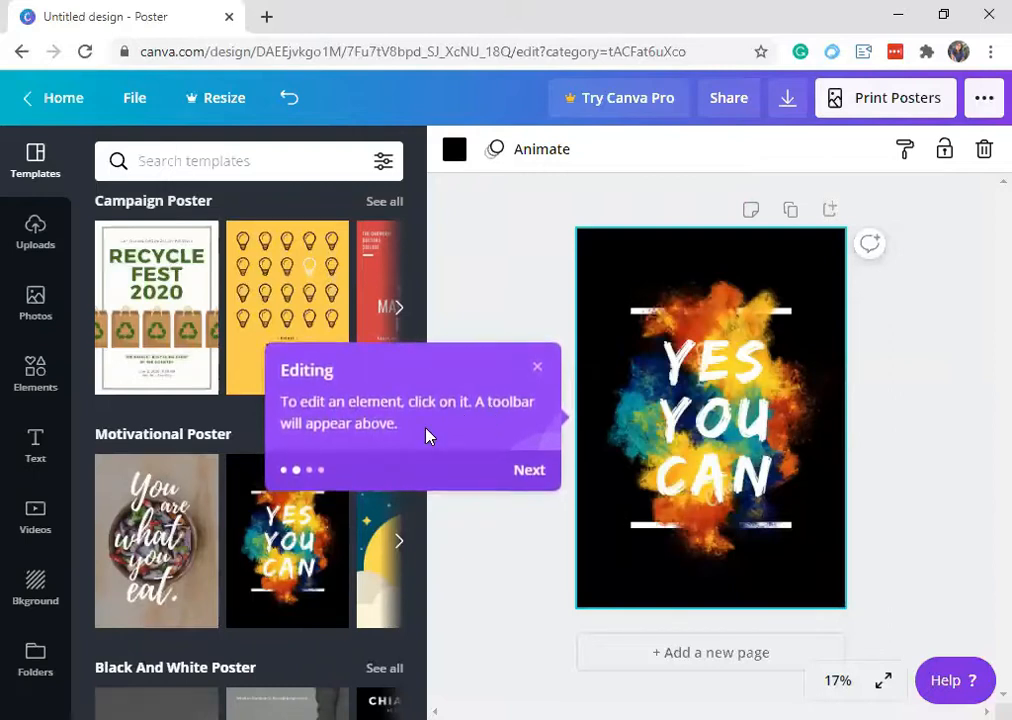
pyautogui.click(526, 472)
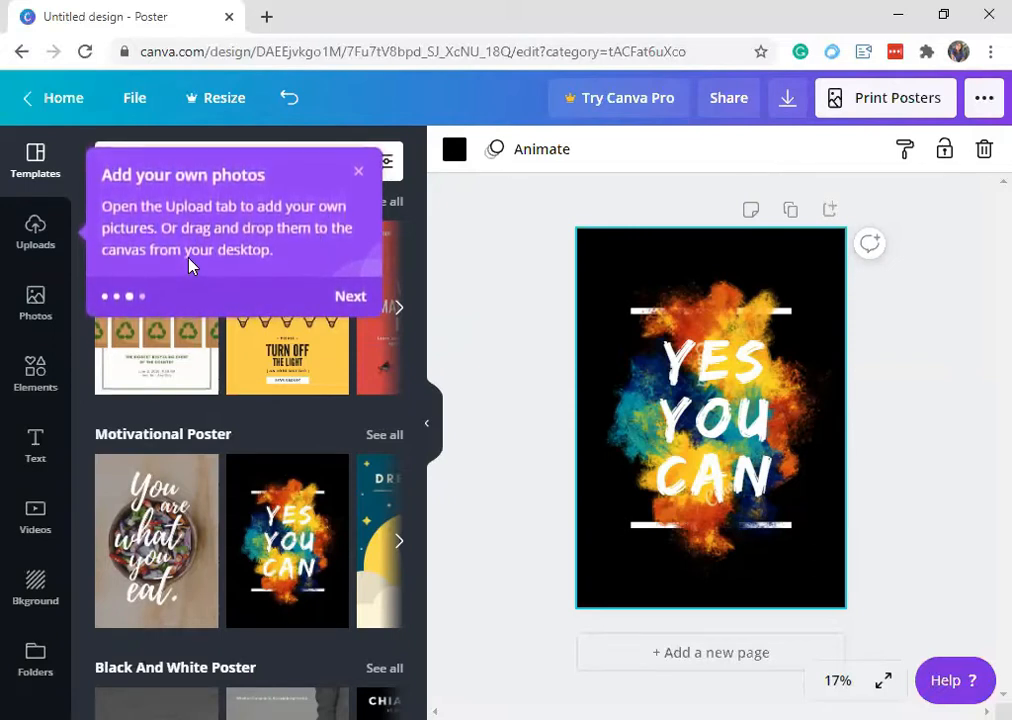
pyautogui.click(352, 297)
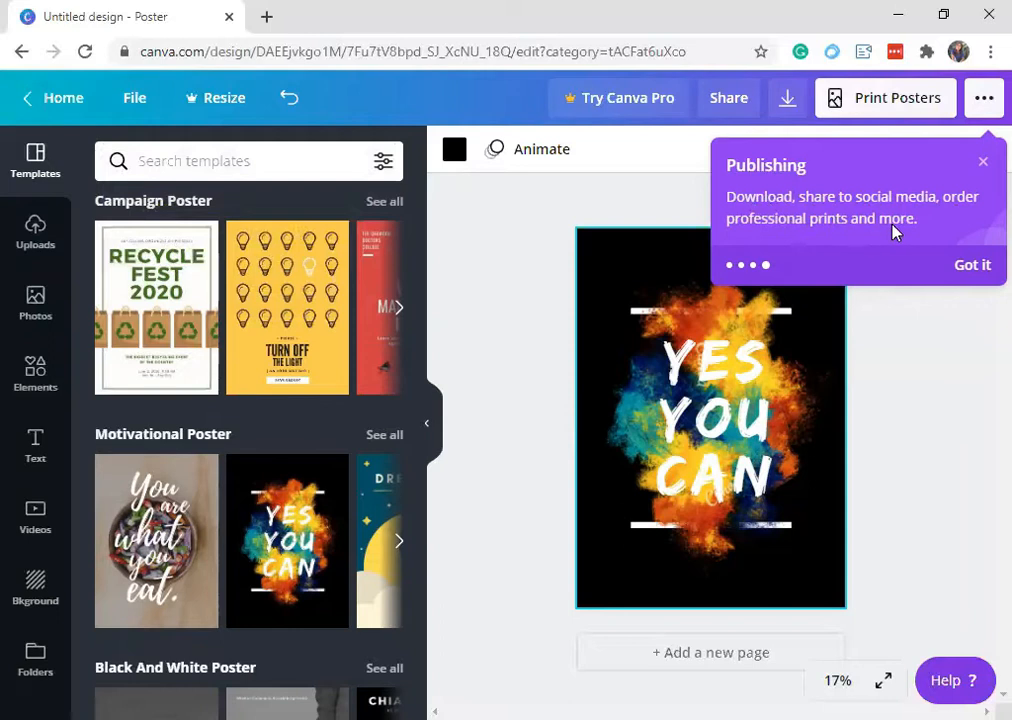
pyautogui.click(972, 267)
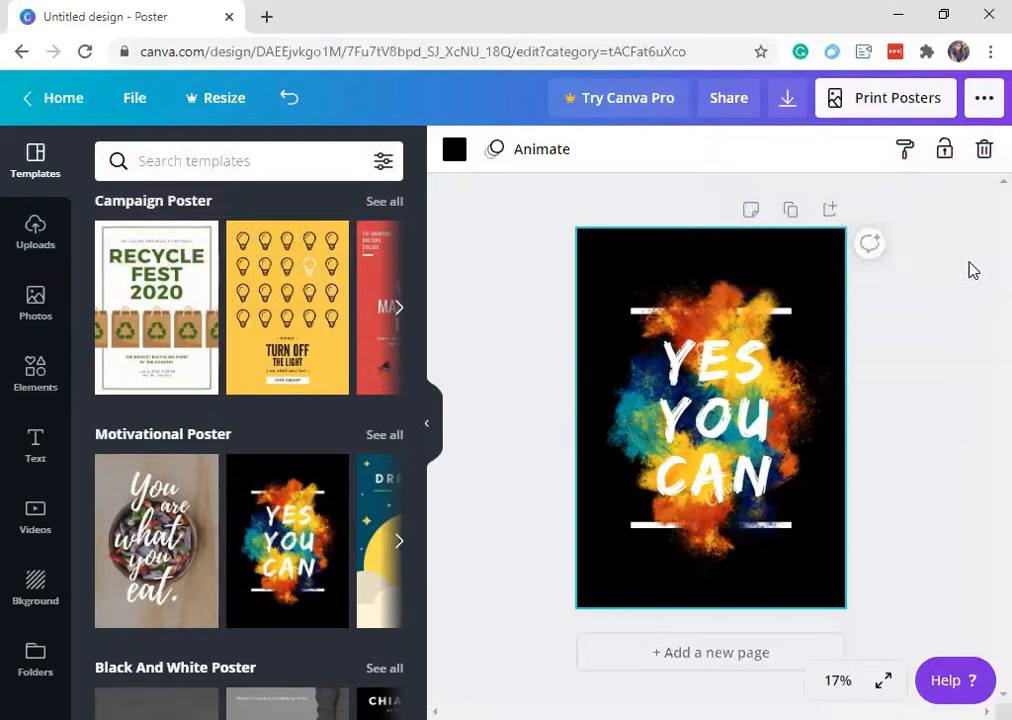
# Step: Hide the template gallery and shift the poster's YES YOU CAN text slightly down
pyautogui.click(428, 426)
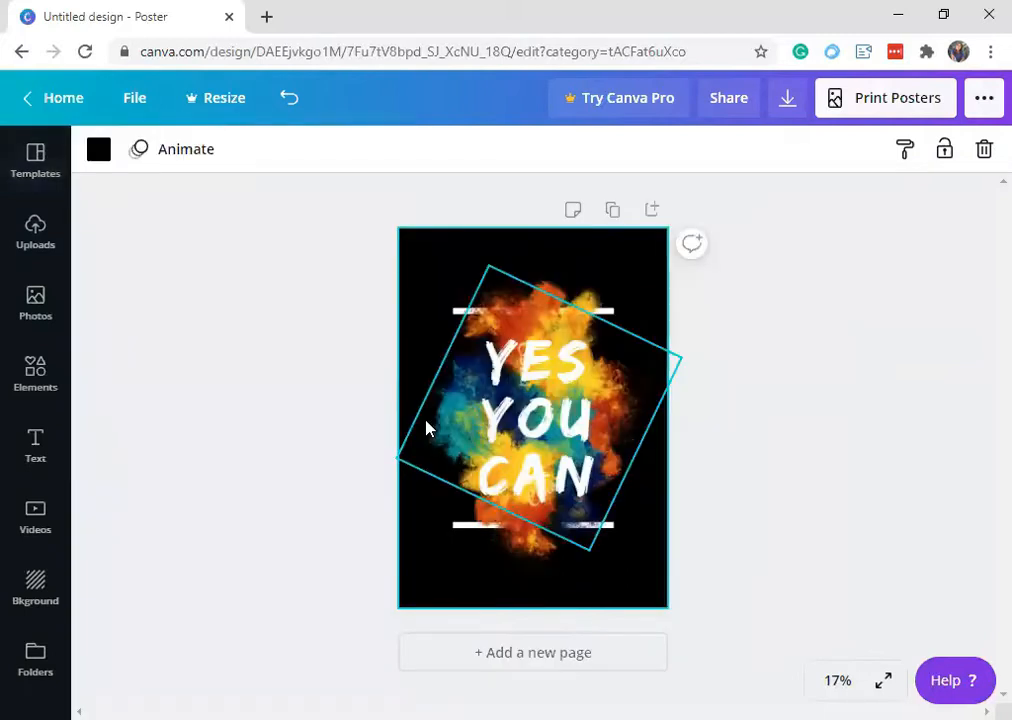
pyautogui.click(842, 385)
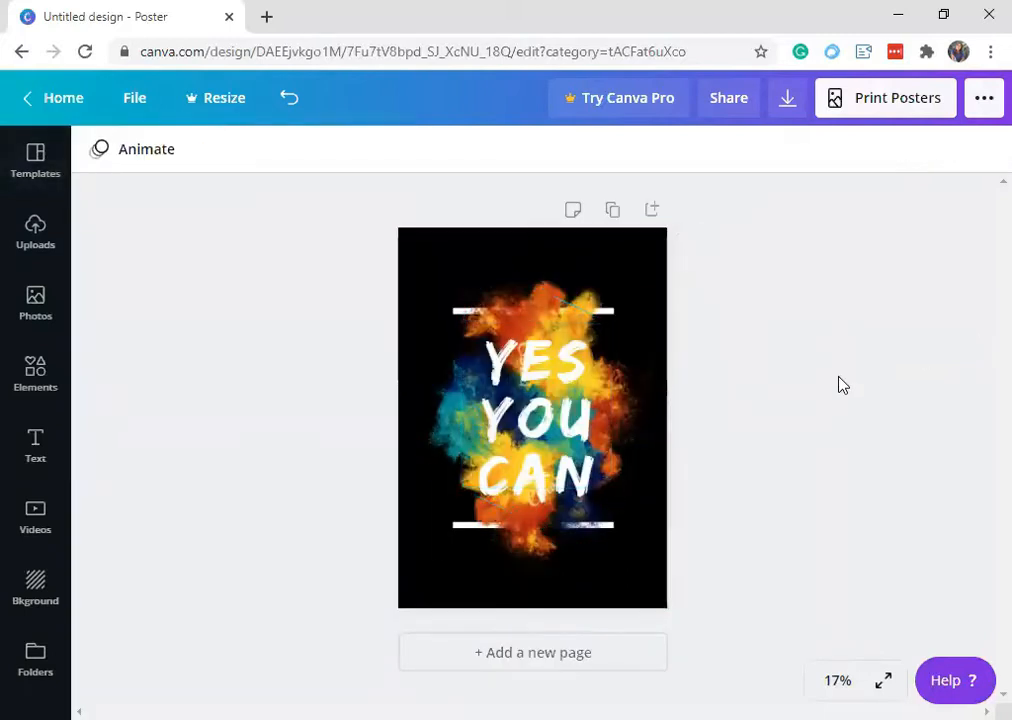
pyautogui.click(543, 423)
pyautogui.click(544, 314)
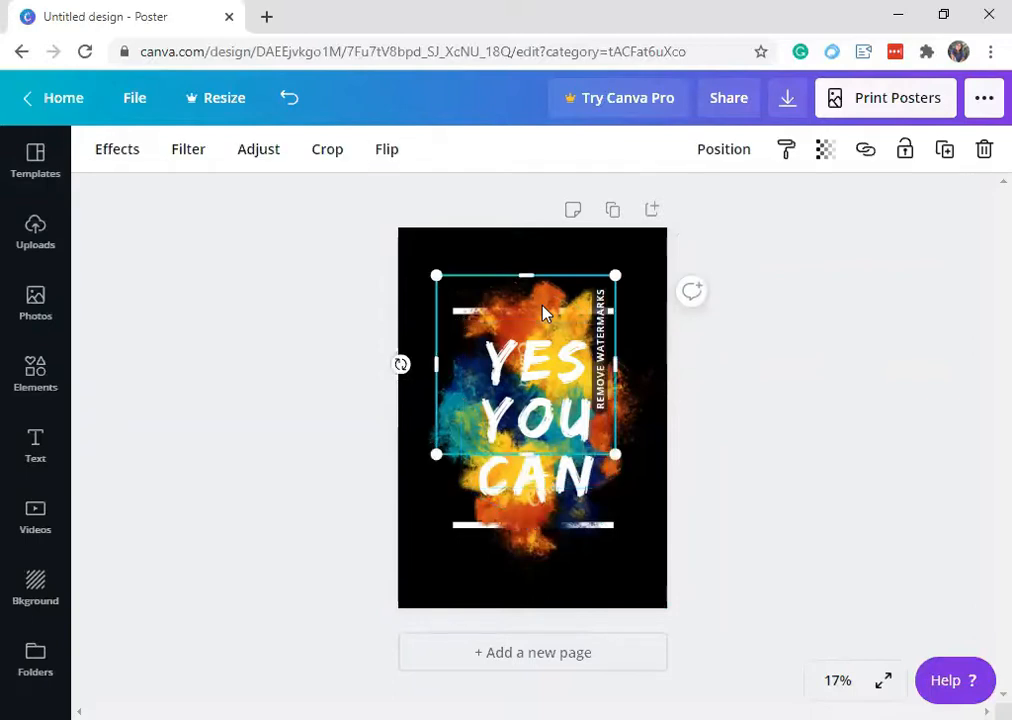
pyautogui.moveTo(543, 383)
pyautogui.mouseDown()
pyautogui.moveTo(492, 233)
pyautogui.moveTo(436, 287)
pyautogui.moveTo(584, 464)
pyautogui.moveTo(503, 522)
pyautogui.moveTo(556, 350)
pyautogui.moveTo(541, 385)
pyautogui.mouseUp()
pyautogui.click(815, 383)
# Step: Replace the poster's YES YOU CAN text with "CANVA EDITING"
pyautogui.click(501, 416)
pyautogui.doubleClick(500, 409)
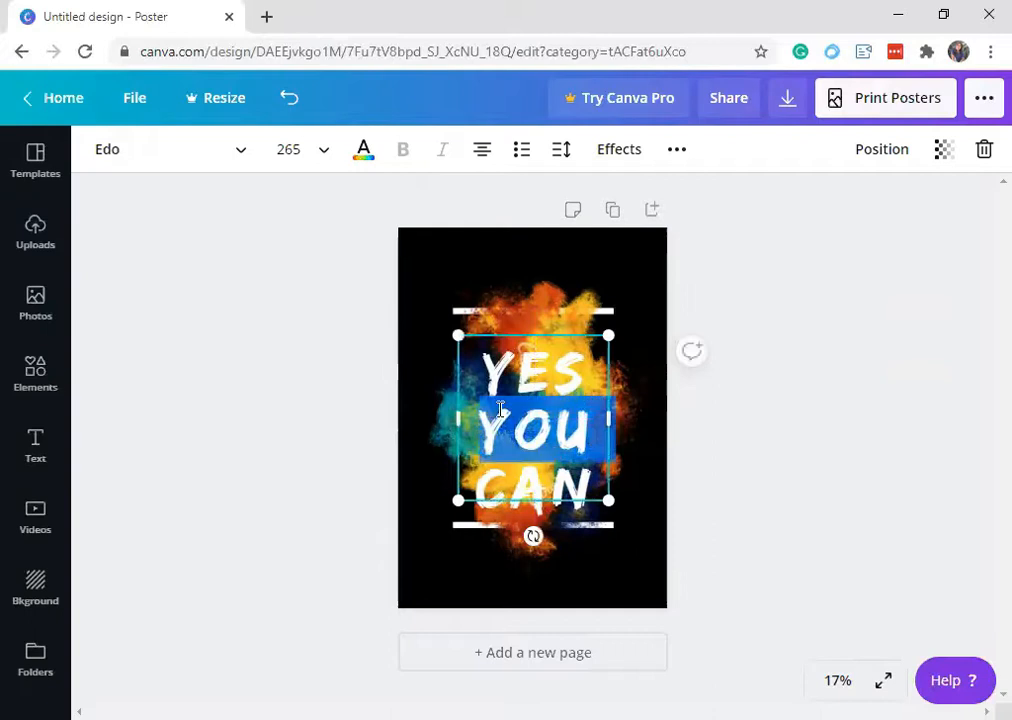
pyautogui.moveTo(491, 372); pyautogui.dragTo(591, 465)
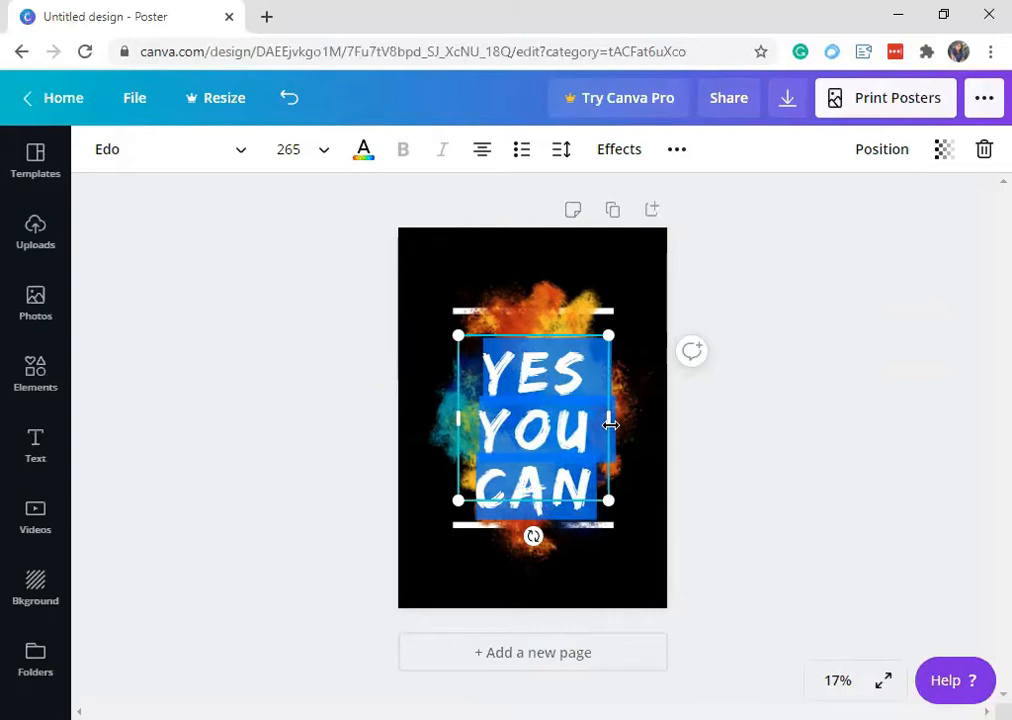
pyautogui.write('CAN')
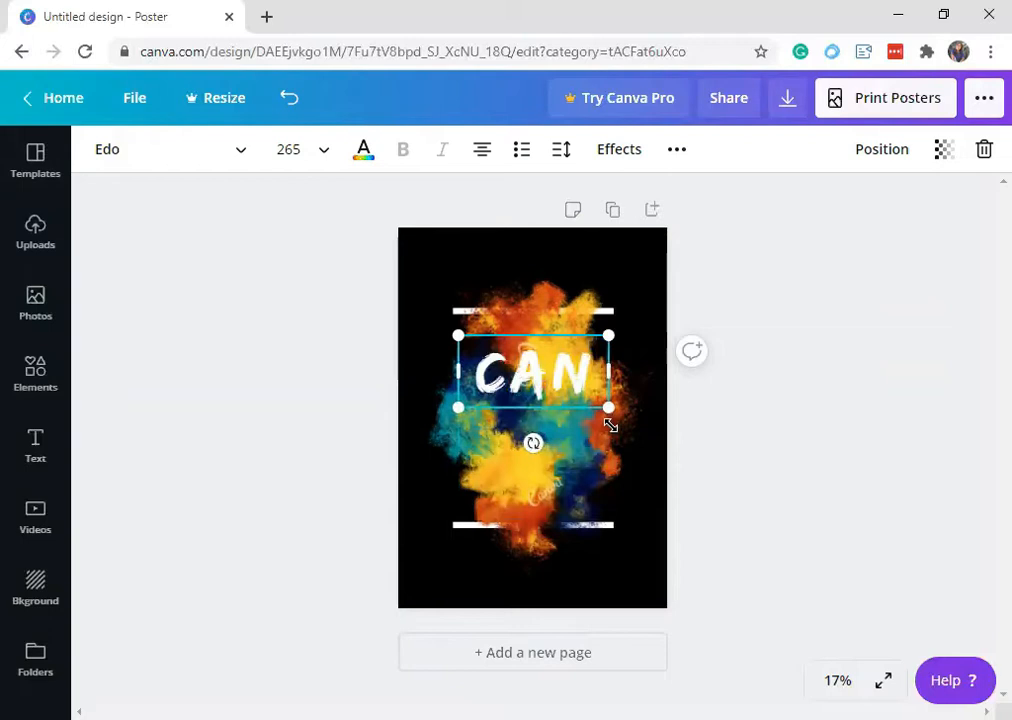
pyautogui.write('VA')
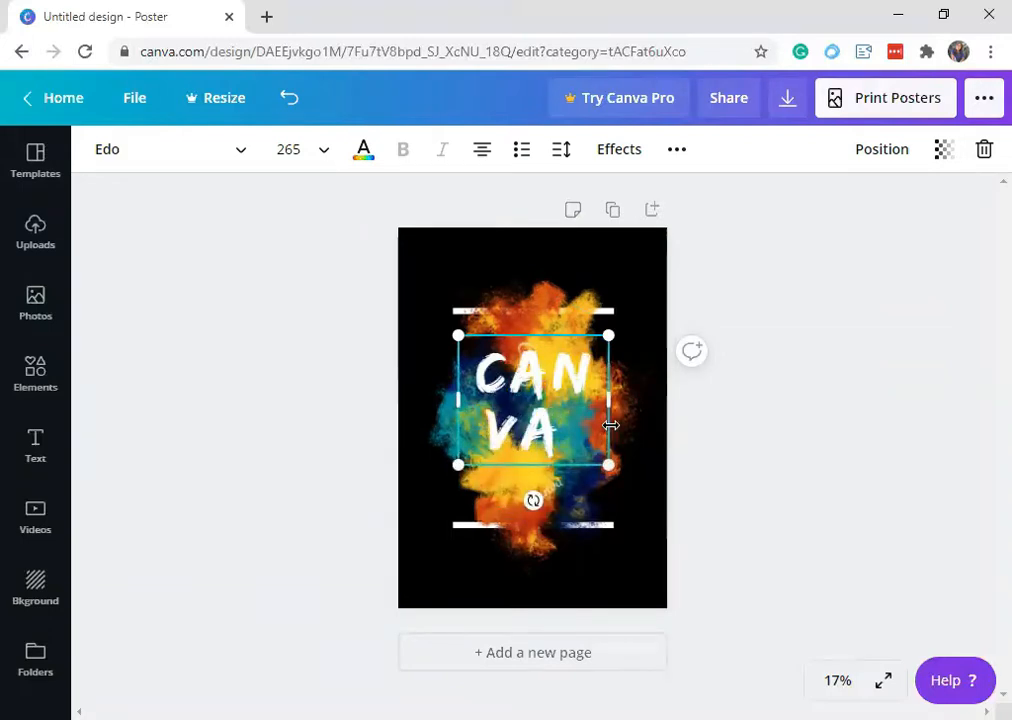
pyautogui.write(' EDITING')
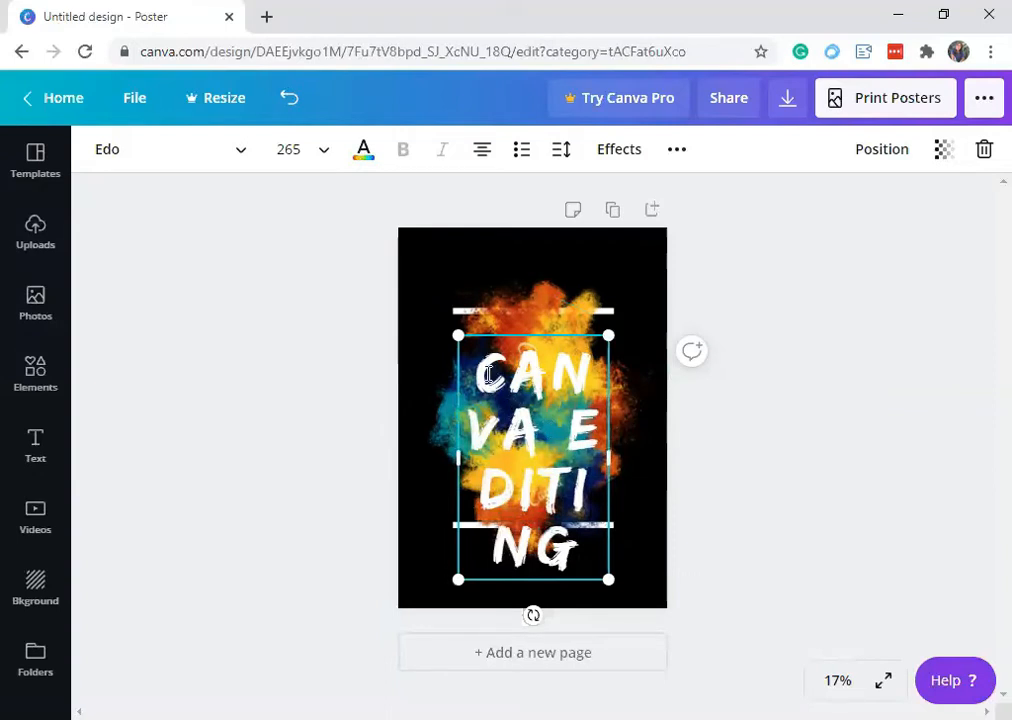
# Step: Resize the text box's width so that CANVA and EDITING each fit unbroken on their own line
pyautogui.moveTo(483, 376); pyautogui.dragTo(599, 540)
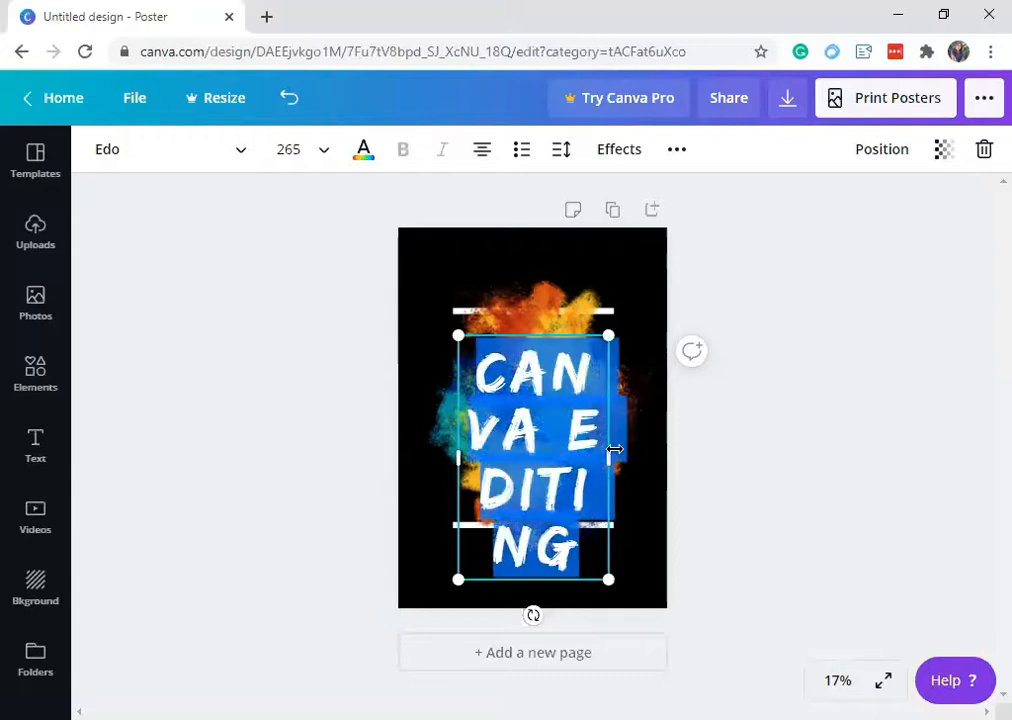
pyautogui.moveTo(614, 455); pyautogui.dragTo(733, 441)
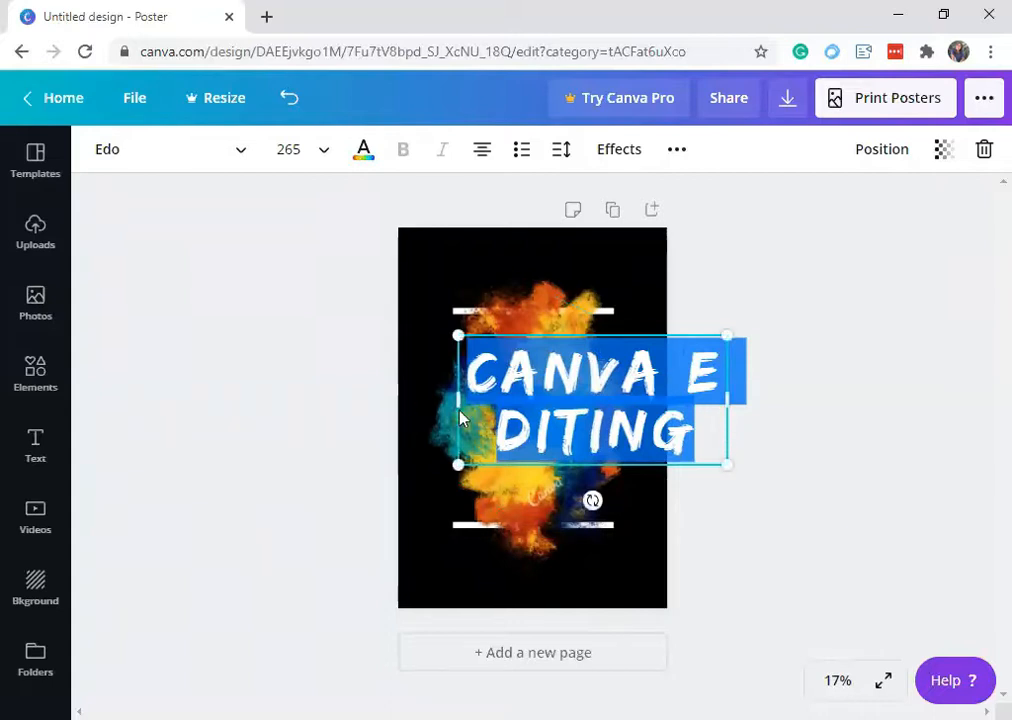
pyautogui.moveTo(442, 403); pyautogui.dragTo(486, 421)
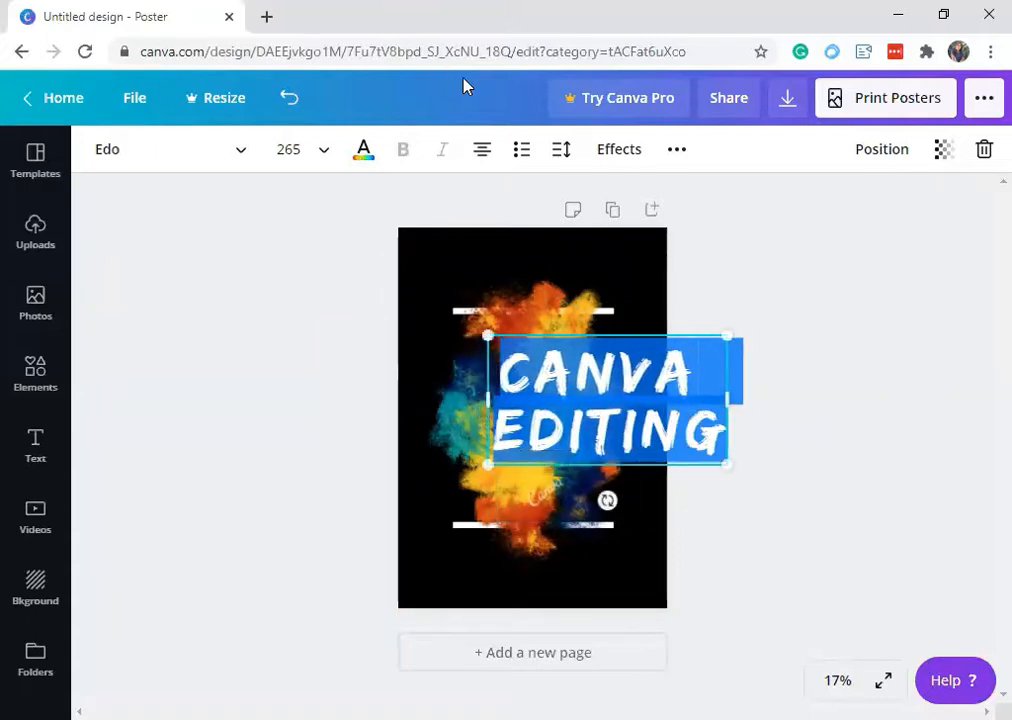
# Step: Right-align the CANVA EDITING text and move it back inside the poster, over the paint splash
pyautogui.click(482, 150)
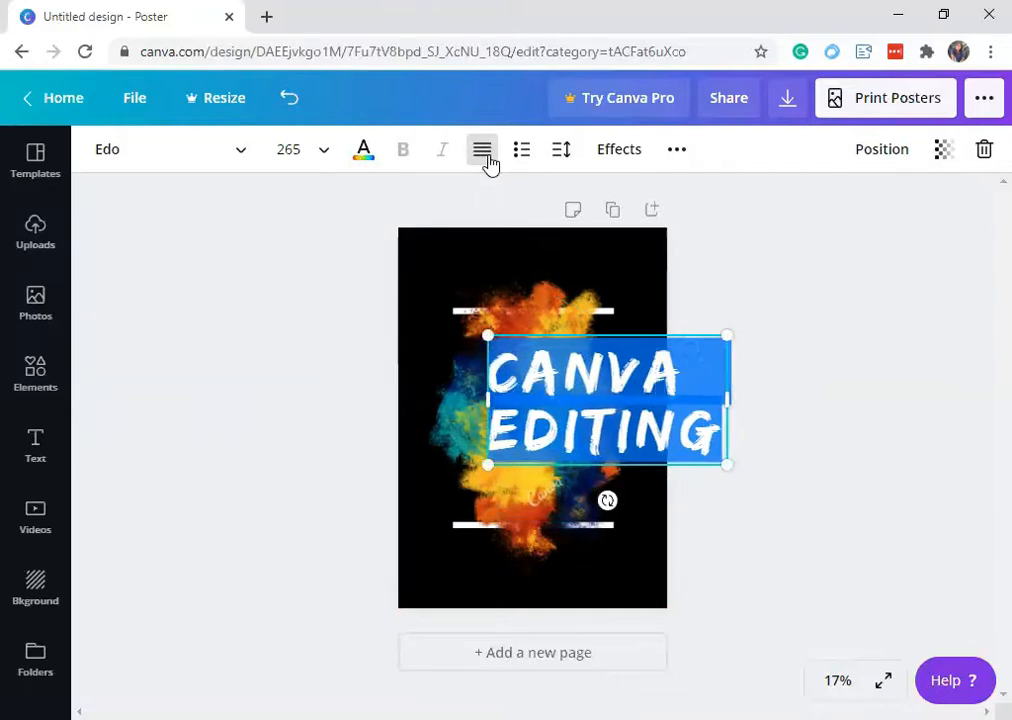
pyautogui.click(482, 150)
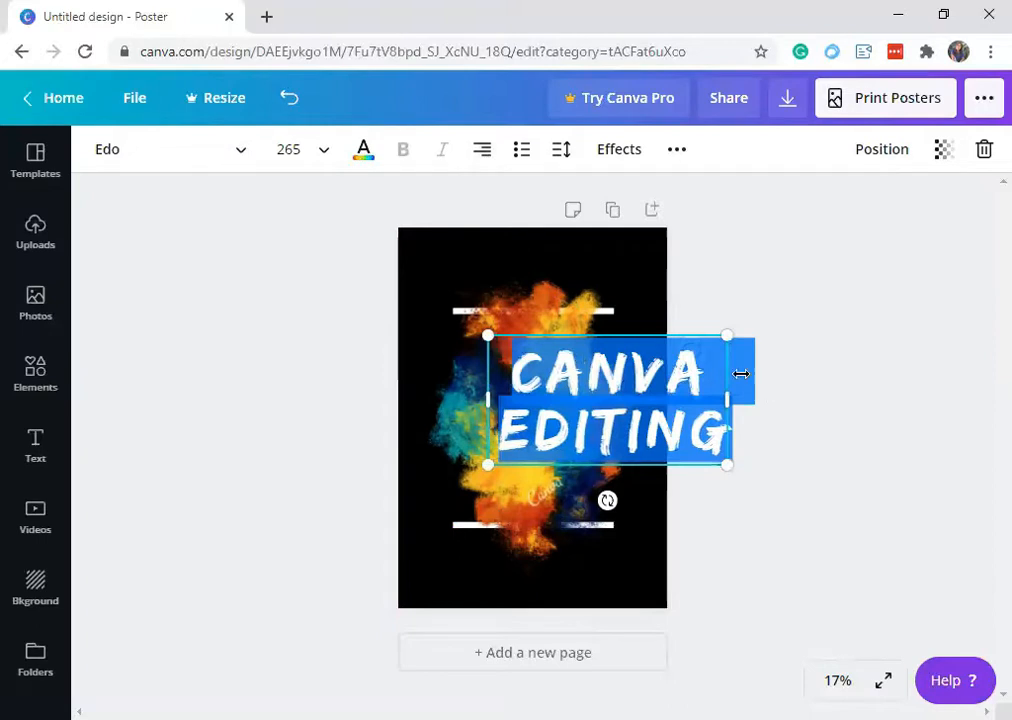
pyautogui.moveTo(653, 332); pyautogui.dragTo(574, 343)
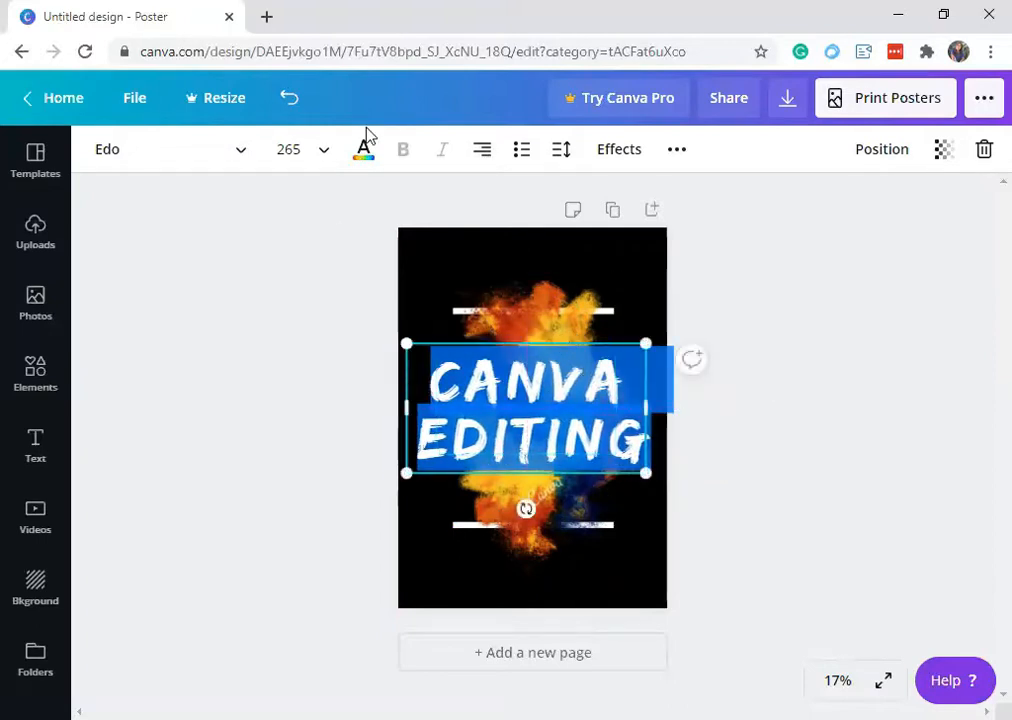
# Step: Set the CANVA EDITING text's font size to 144 and widen its box so both words fit on one line
pyautogui.click(297, 158)
pyautogui.scroll(-3, 330, 388)
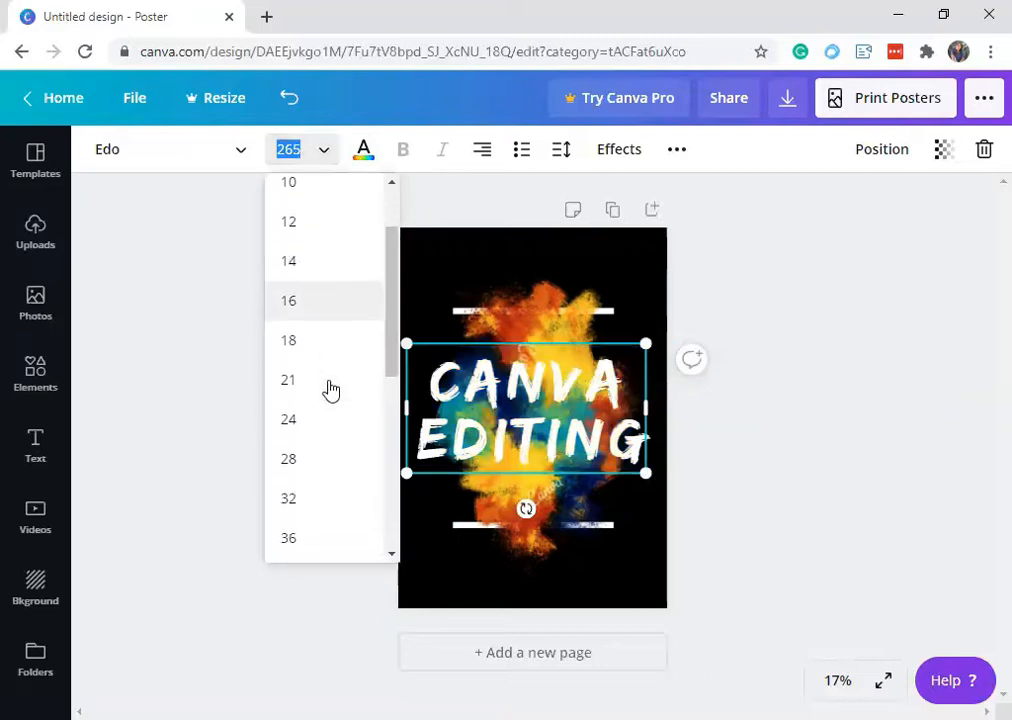
pyautogui.scroll(-3, 330, 384)
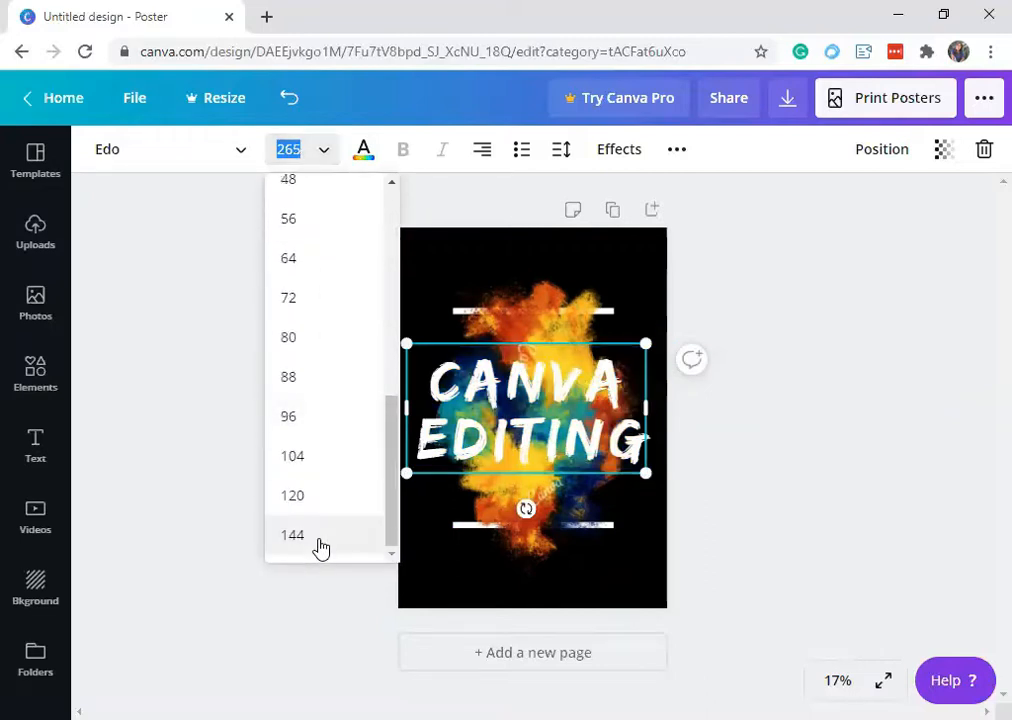
pyautogui.click(322, 537)
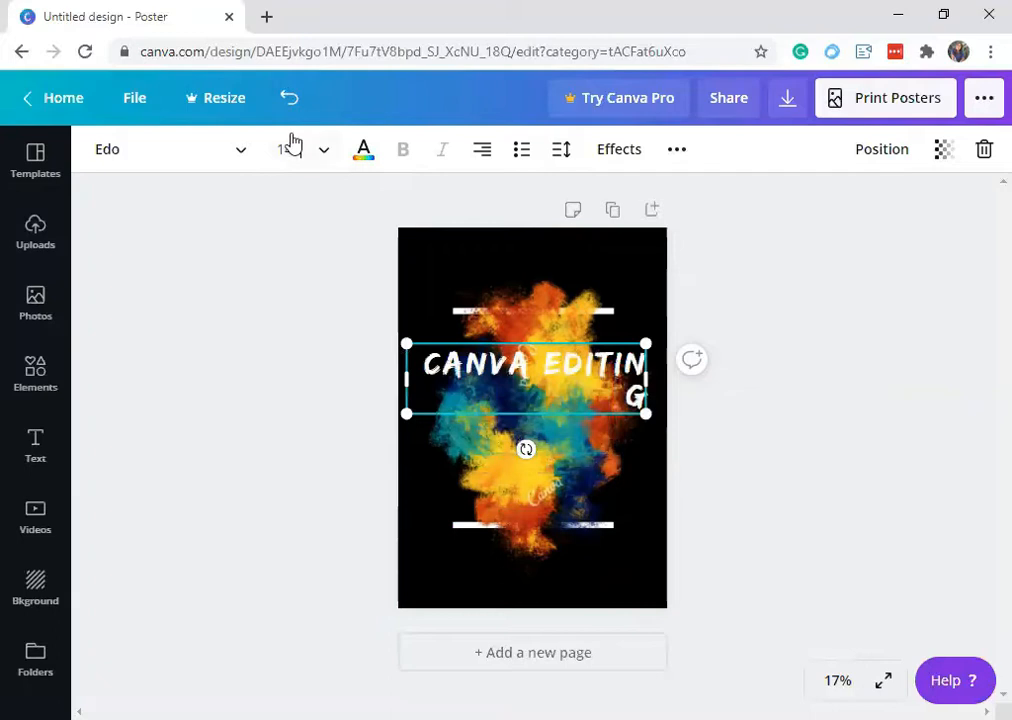
pyautogui.moveTo(646, 380); pyautogui.dragTo(672, 389)
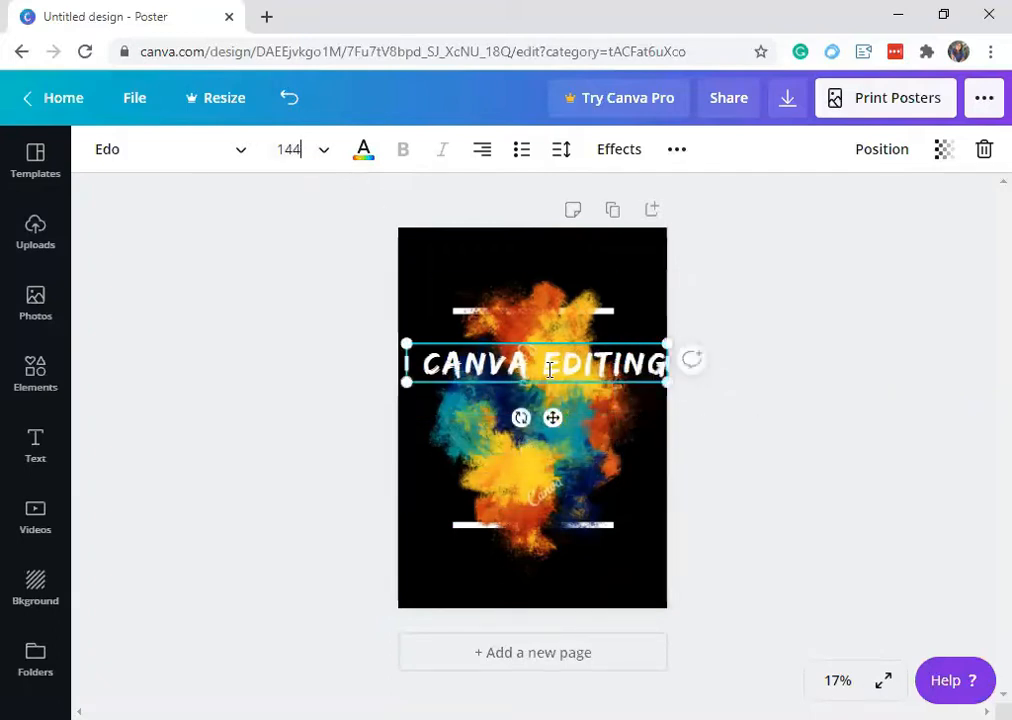
# Step: Scale the text to font size 238, wrapped with one word per line, and place it between the two white bars
pyautogui.moveTo(669, 337); pyautogui.dragTo(834, 296)
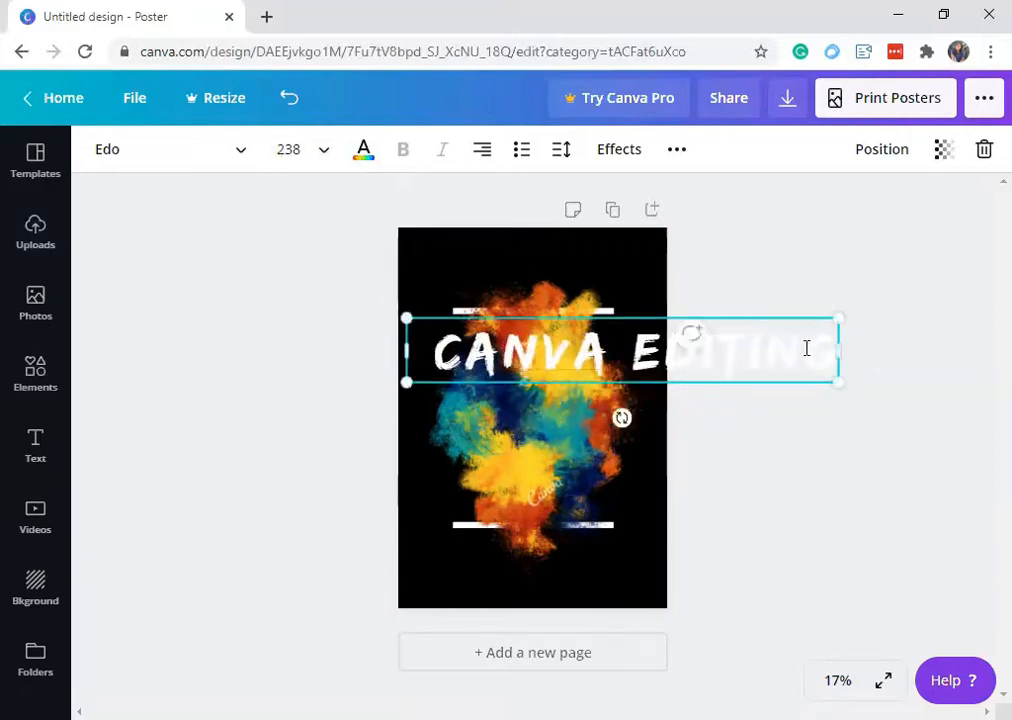
pyautogui.moveTo(838, 350); pyautogui.dragTo(630, 366)
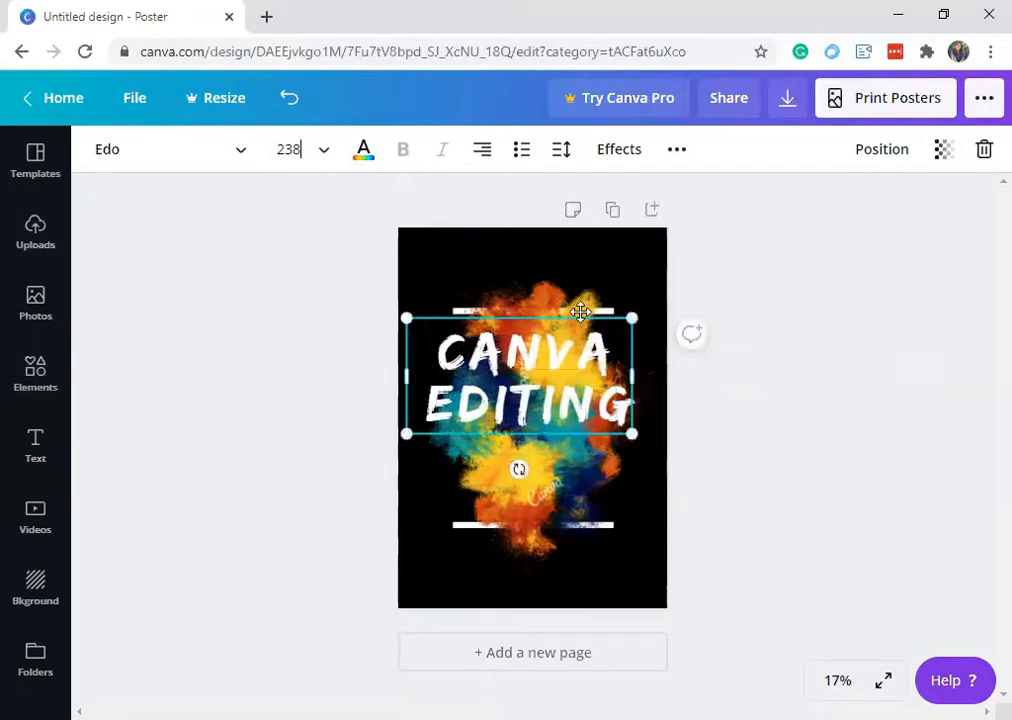
pyautogui.moveTo(582, 313); pyautogui.dragTo(592, 355)
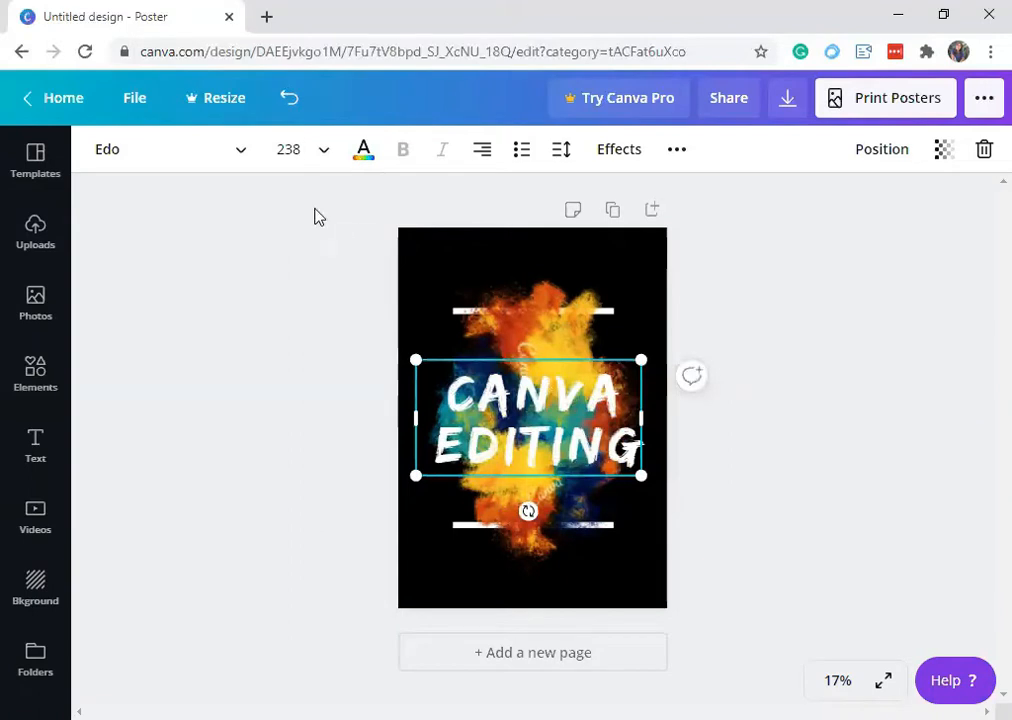
# Step: Move the CANVA EDITING text down past the poster's lower edge to uncover the paint splash image
pyautogui.click(564, 352)
pyautogui.moveTo(560, 403); pyautogui.dragTo(574, 603)
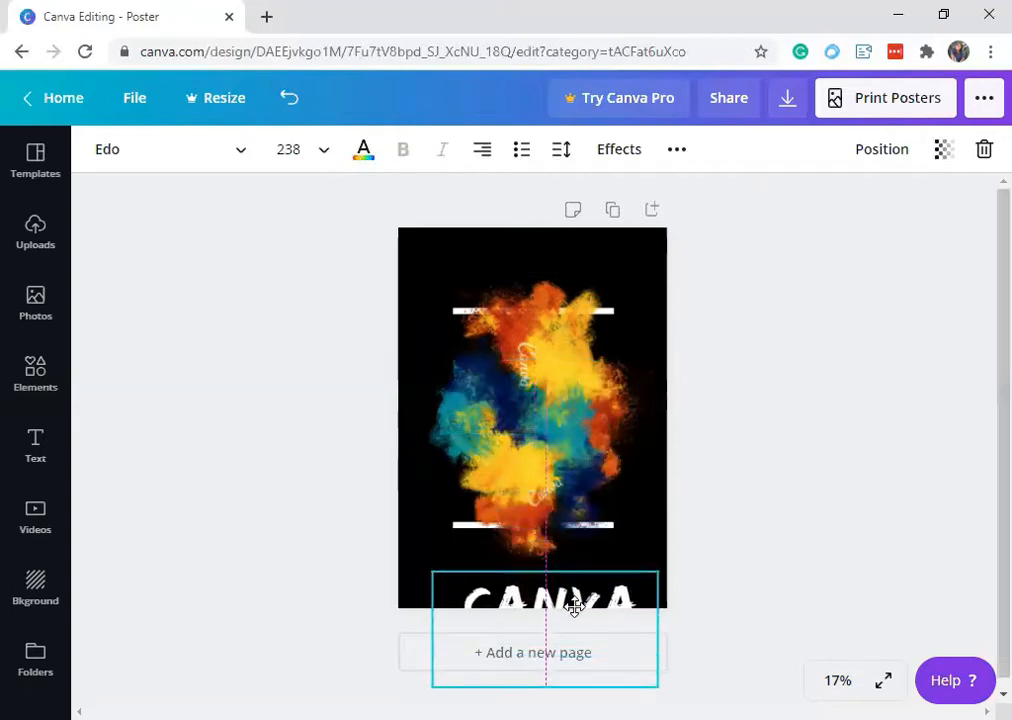
pyautogui.click(560, 420)
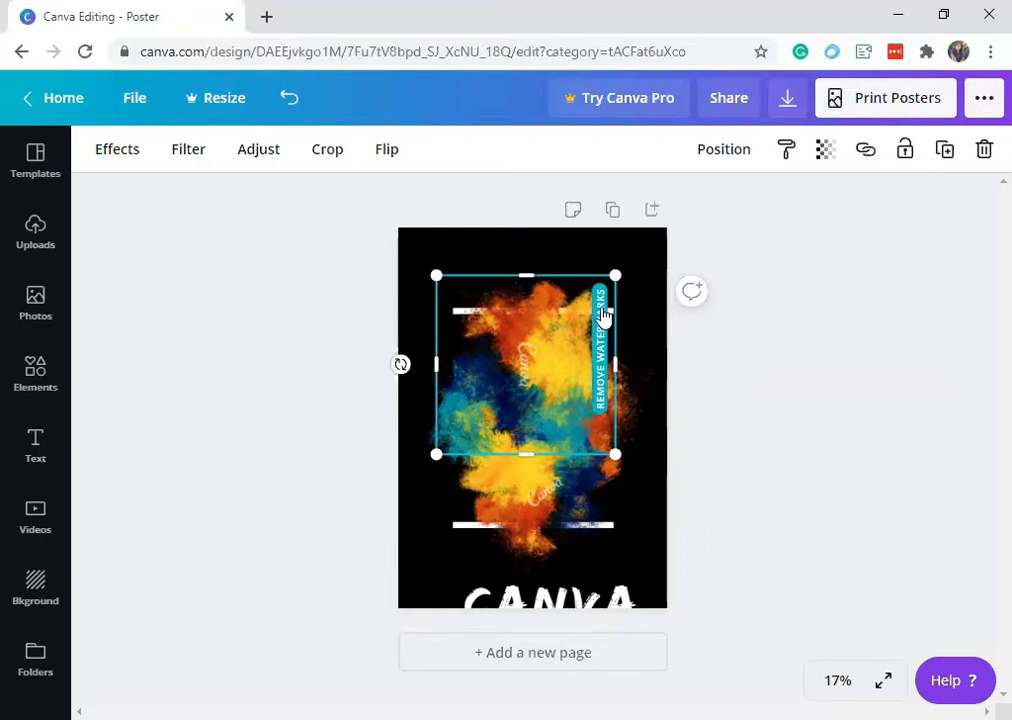
pyautogui.click(823, 432)
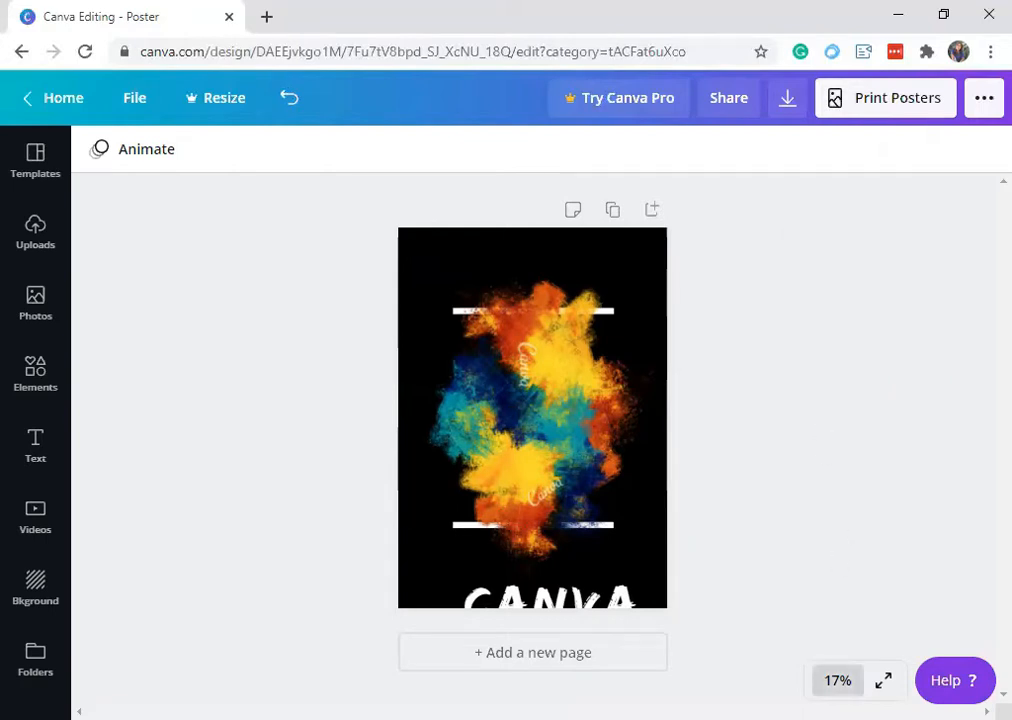
# Step: Examine the watermark on the paint splash image up close at 200%, 125% and 100% zoom
pyautogui.click(838, 680)
pyautogui.click(870, 296)
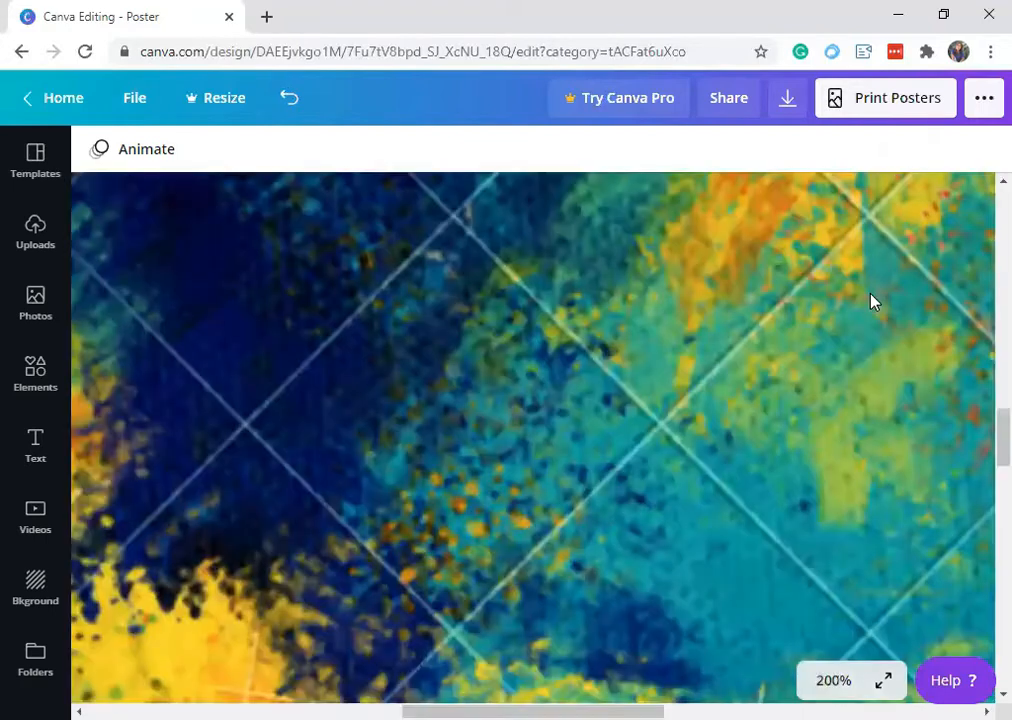
pyautogui.click(829, 678)
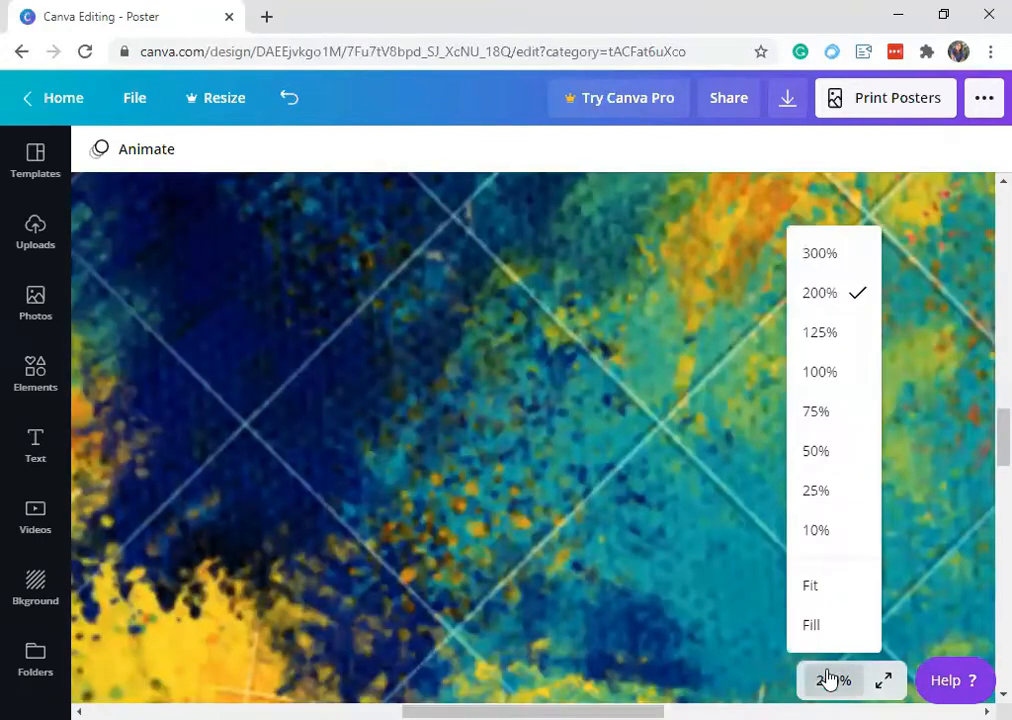
pyautogui.click(829, 336)
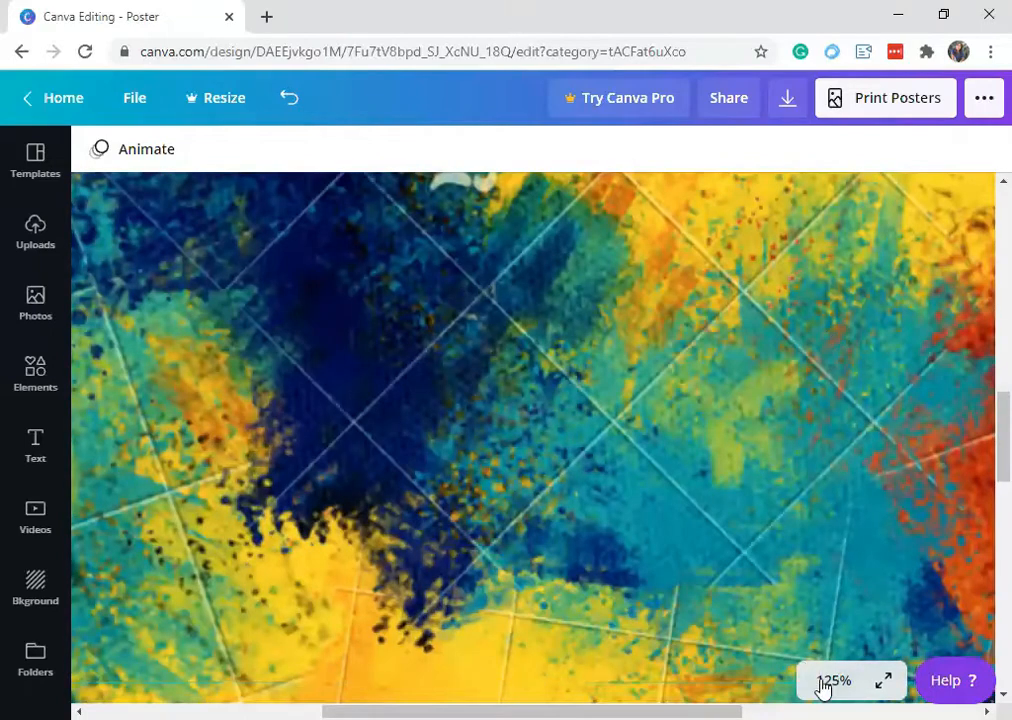
pyautogui.click(826, 681)
pyautogui.click(834, 371)
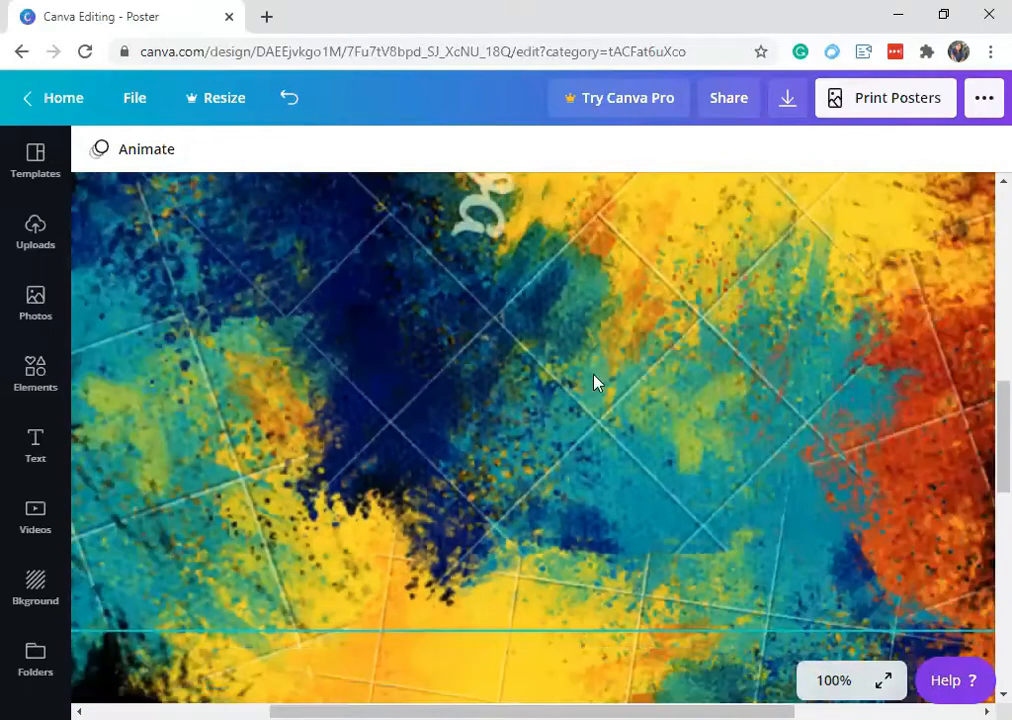
pyautogui.scroll(5, 575, 465)
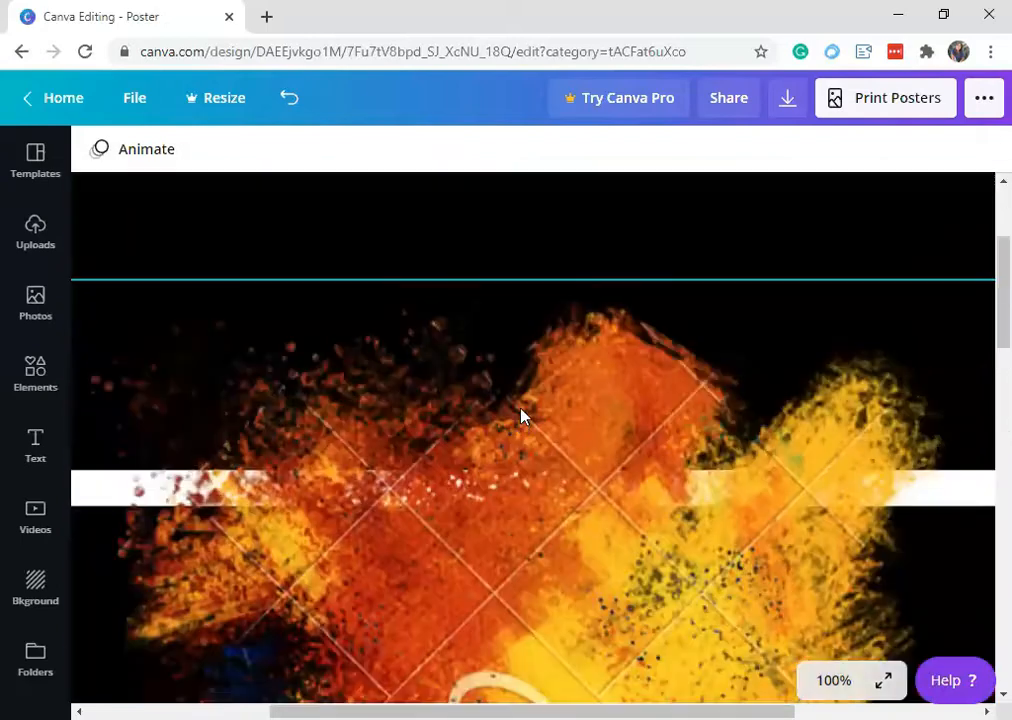
pyautogui.scroll(-5, 545, 480)
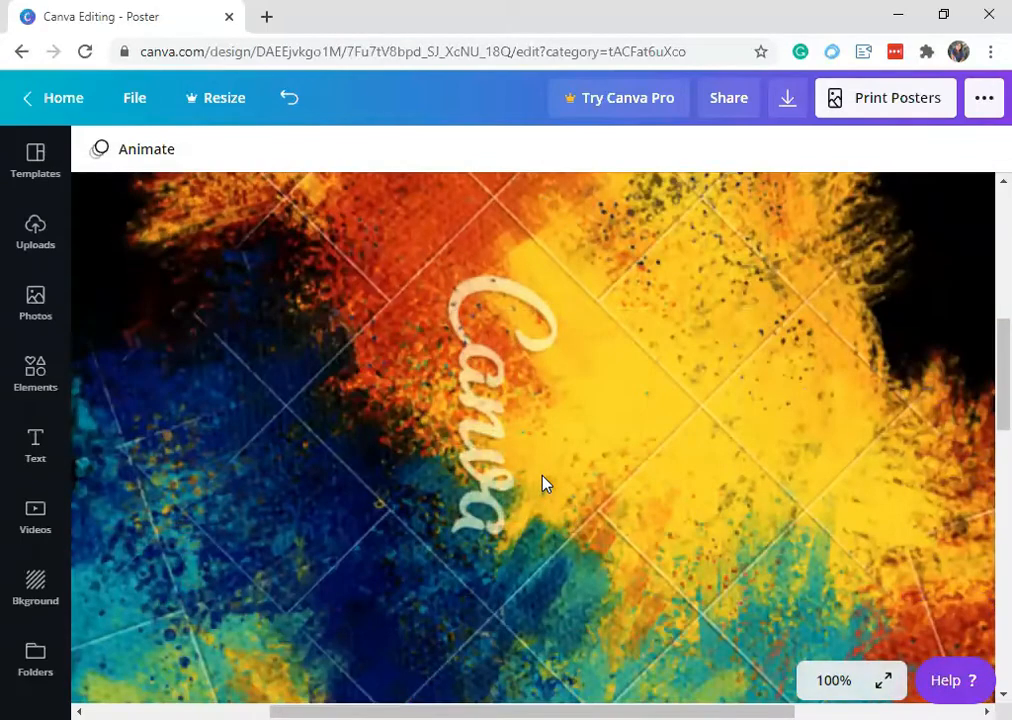
pyautogui.click(543, 484)
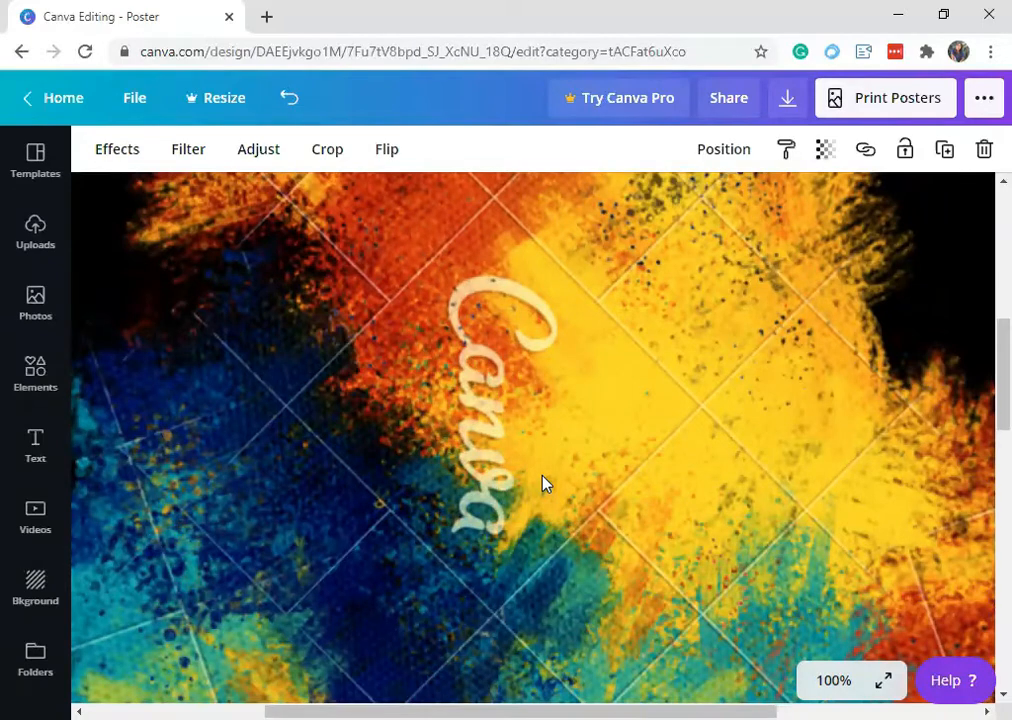
# Step: Zoom out through 75% and 50%, and fit the whole poster in view
pyautogui.click(829, 680)
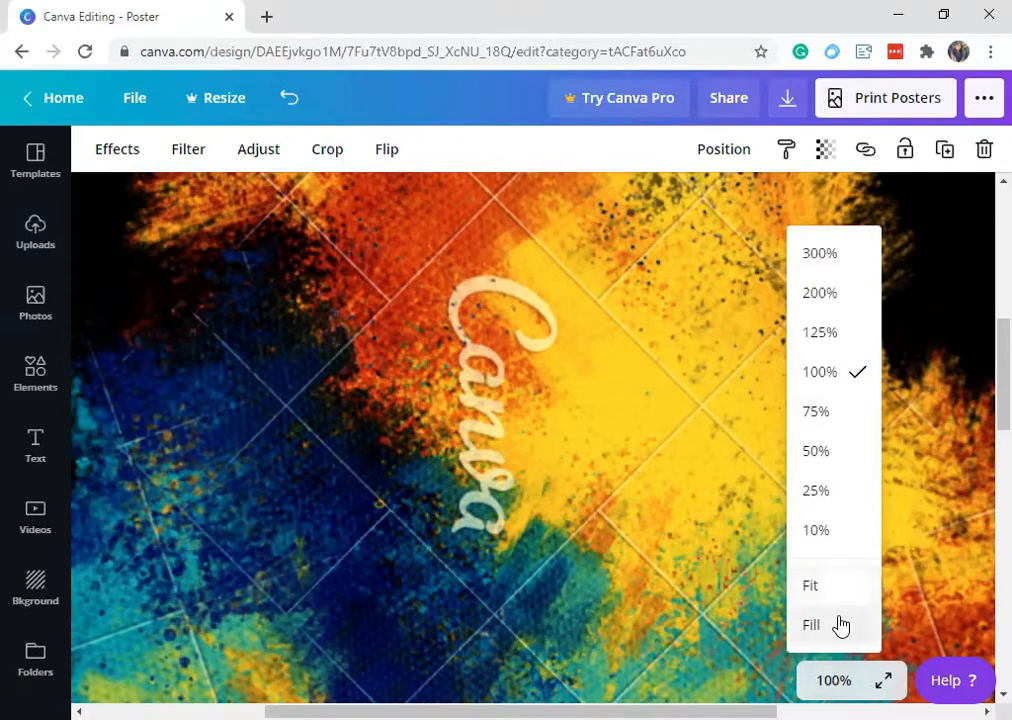
pyautogui.click(369, 436)
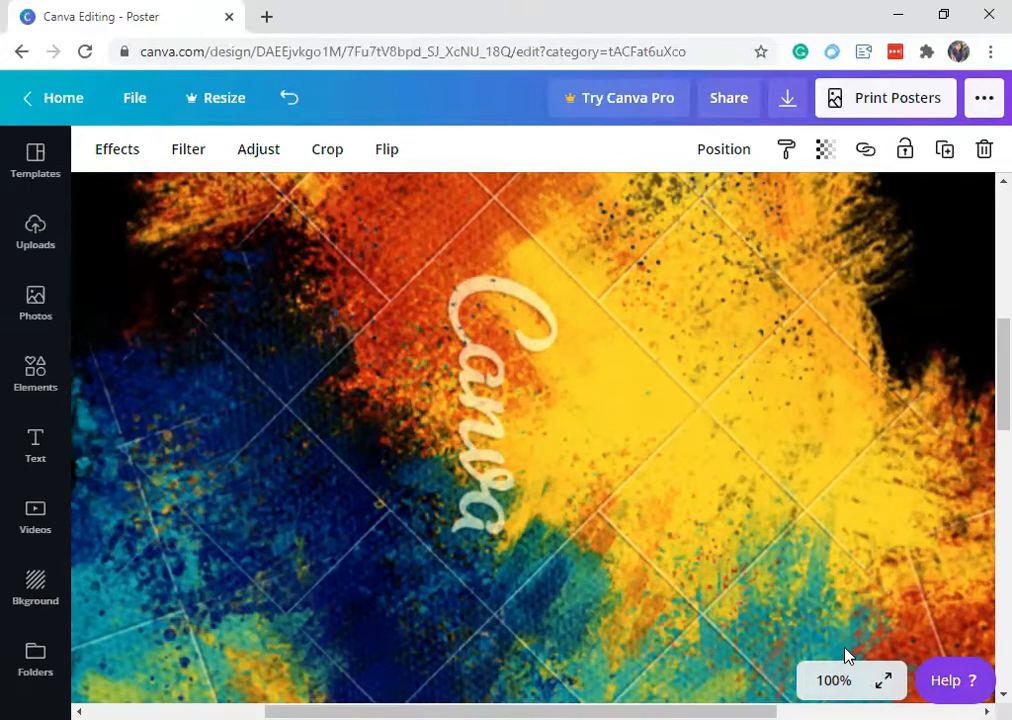
pyautogui.click(836, 679)
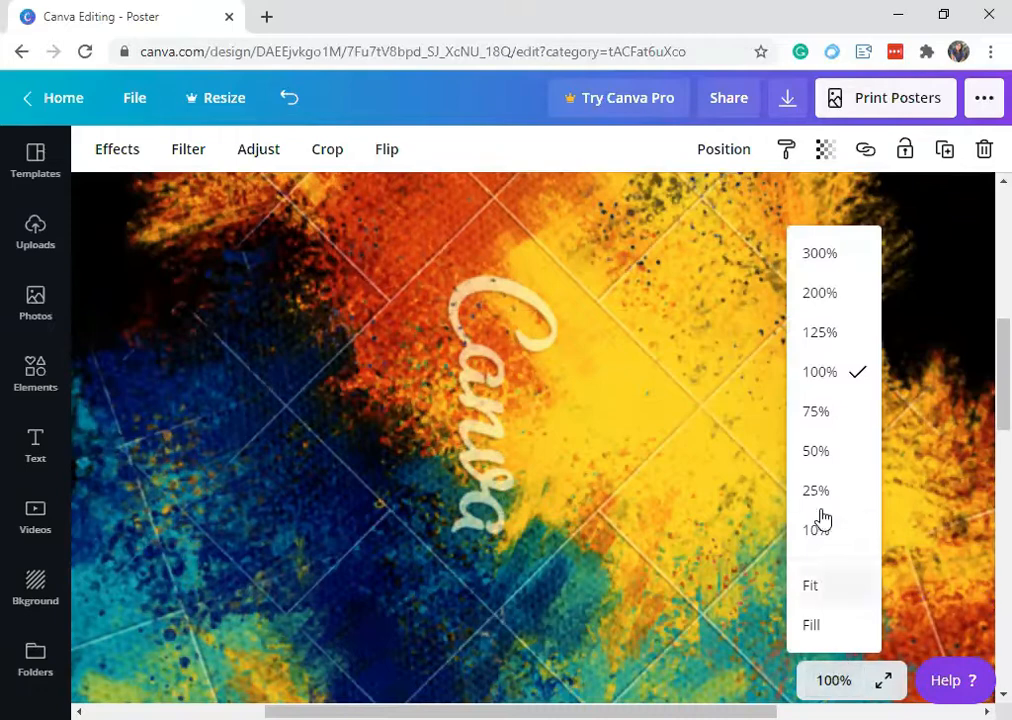
pyautogui.click(845, 411)
pyautogui.click(834, 683)
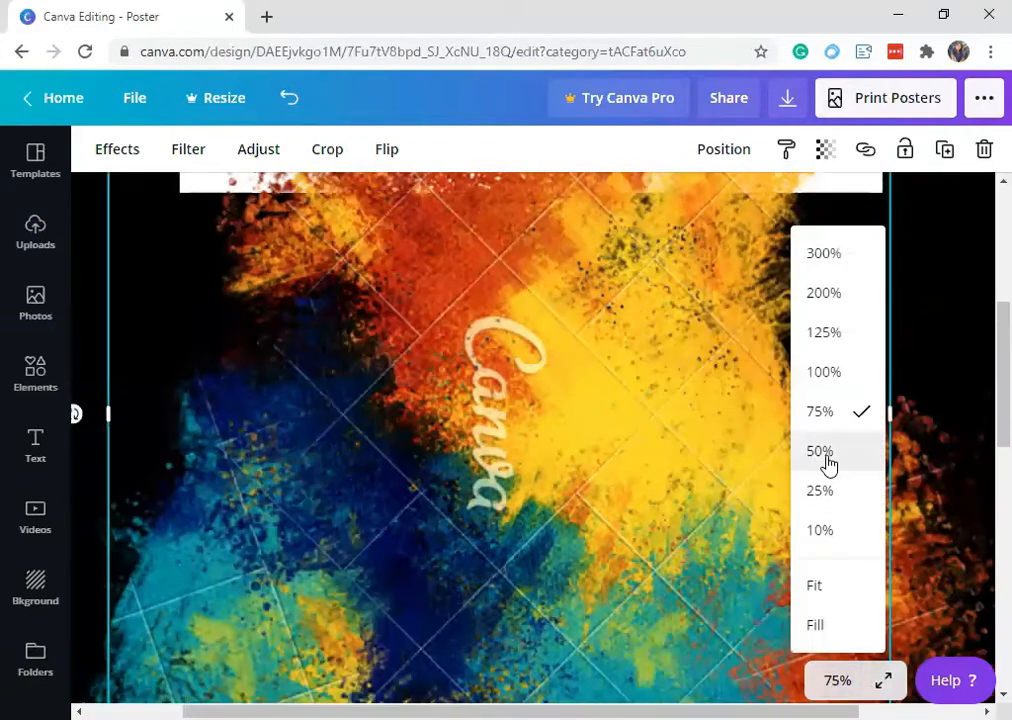
pyautogui.click(827, 461)
pyautogui.click(835, 682)
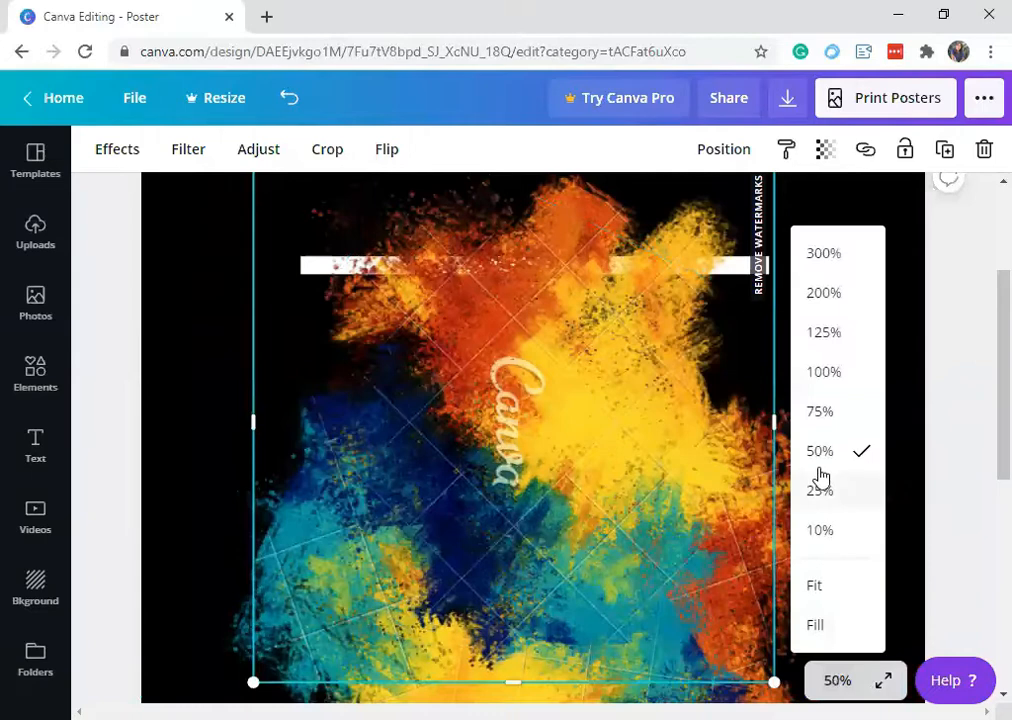
pyautogui.click(842, 588)
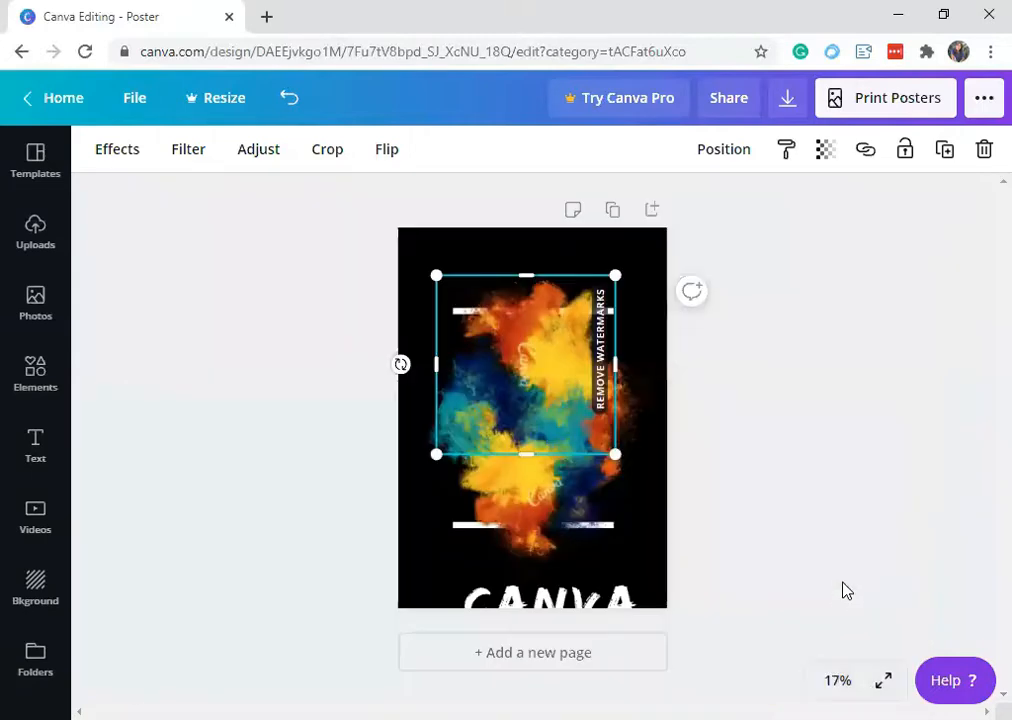
# Step: Move the CANVA EDITING text back up, centred over the paint splash between the two white bars
pyautogui.click(768, 535)
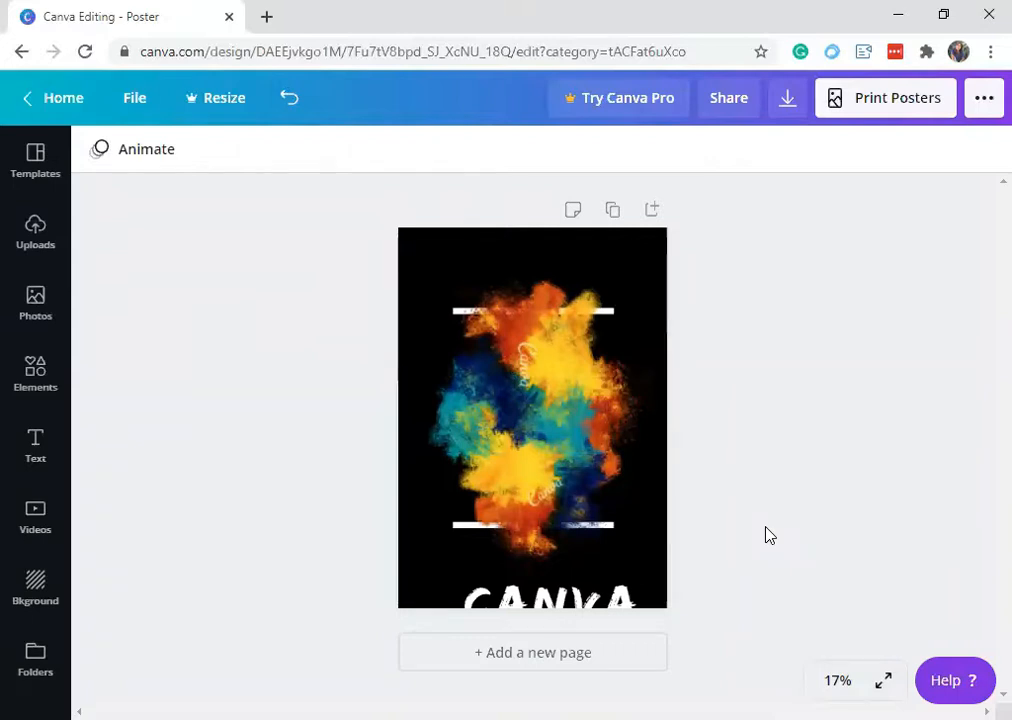
pyautogui.moveTo(560, 592); pyautogui.dragTo(551, 372)
pyautogui.click(811, 394)
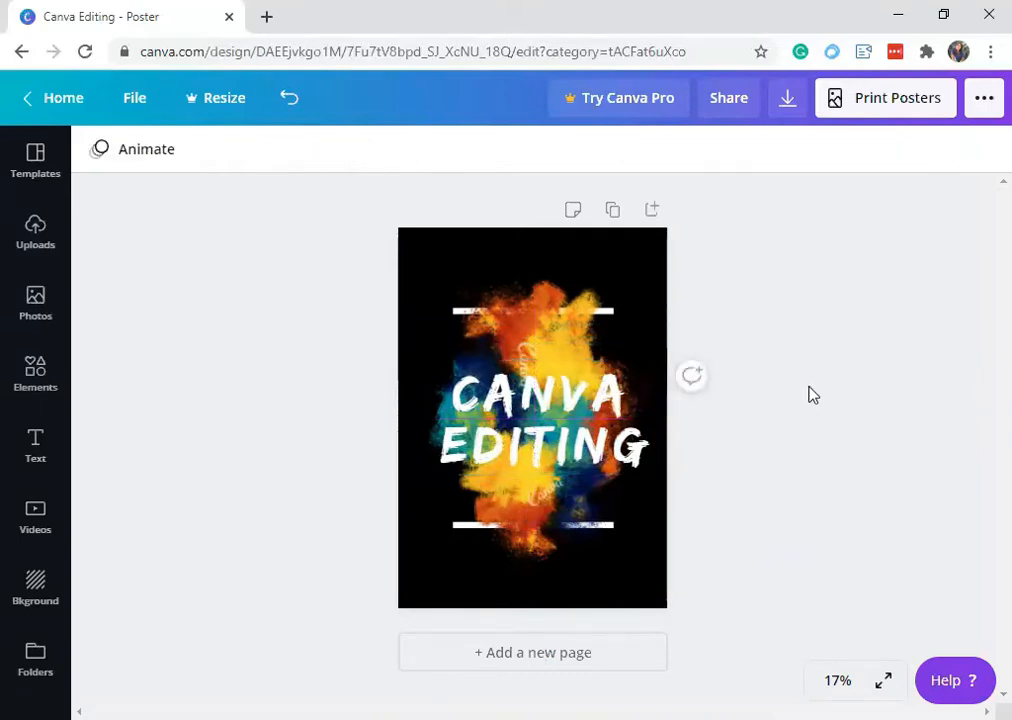
# Step: Review the design's sharing settings and the available publishing options, including social media, cloud storage and printing
pyautogui.click(718, 106)
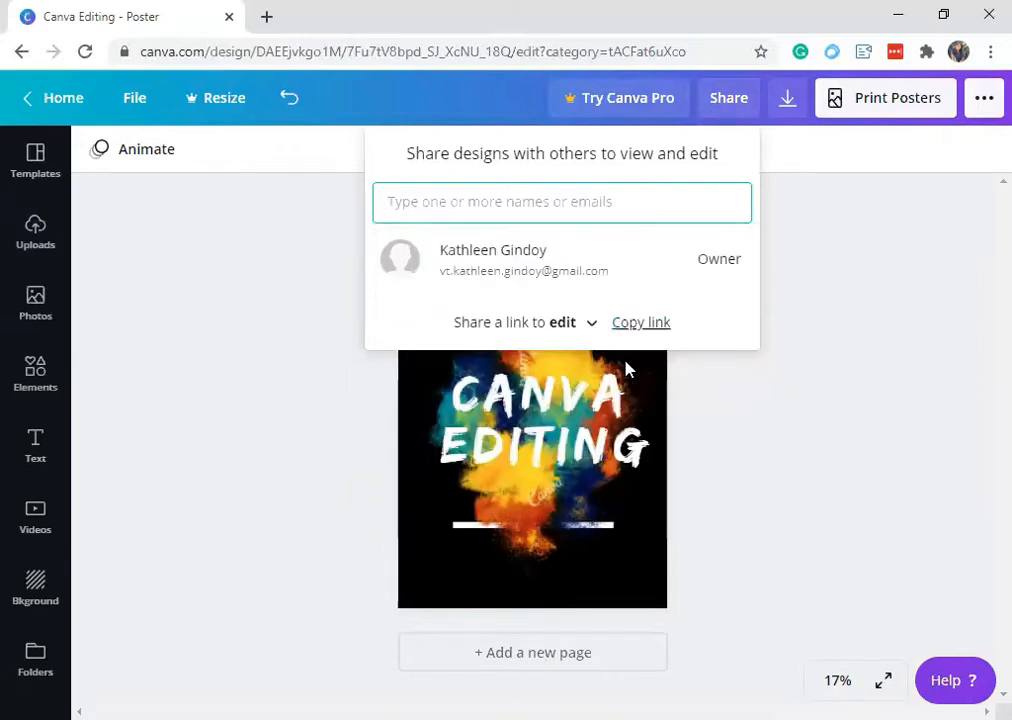
pyautogui.click(953, 370)
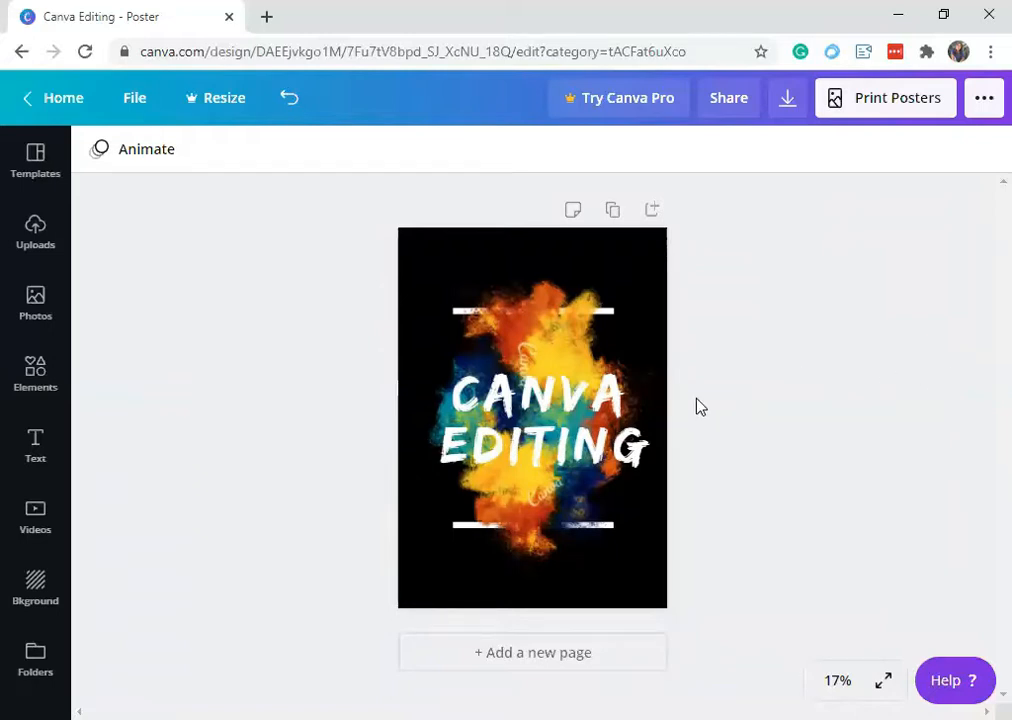
pyautogui.click(543, 424)
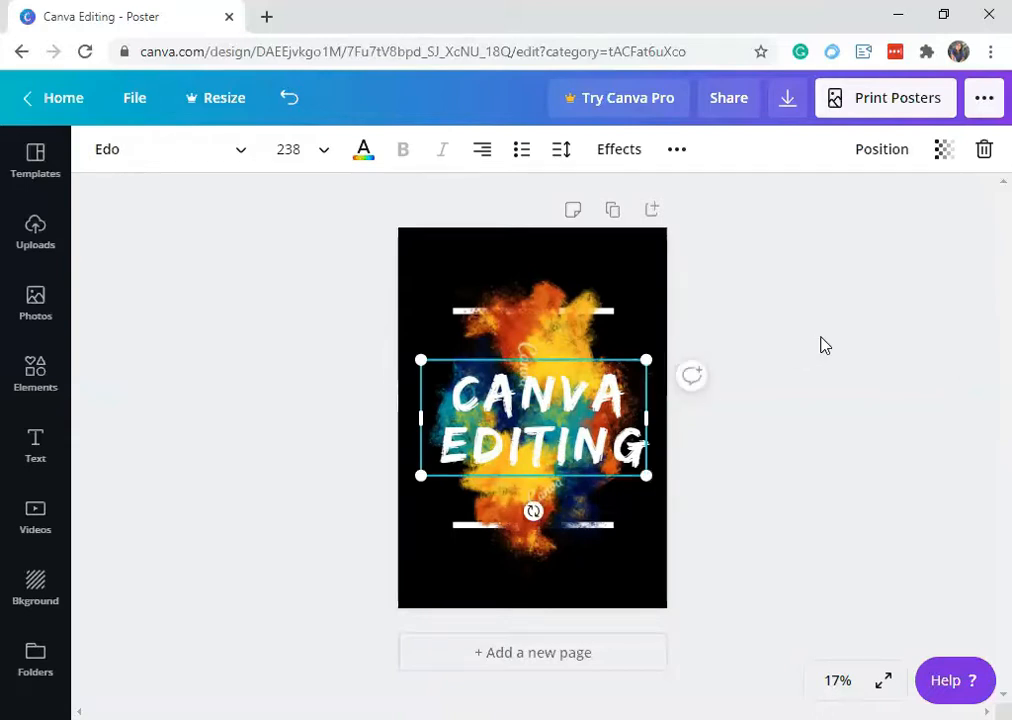
pyautogui.click(984, 98)
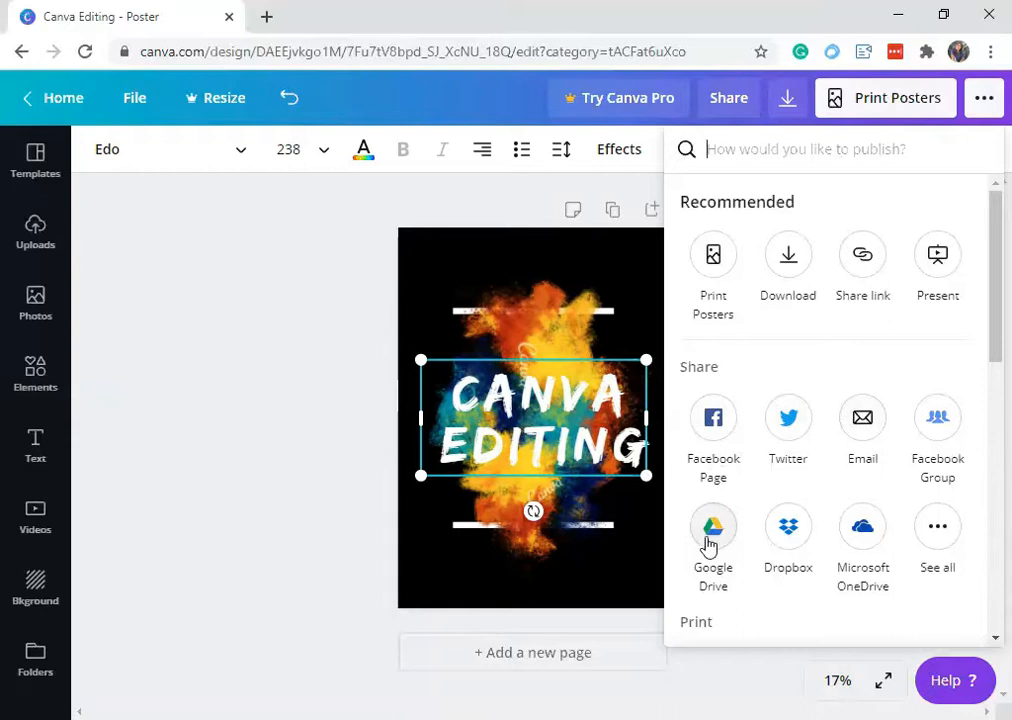
pyautogui.scroll(-2, 720, 545)
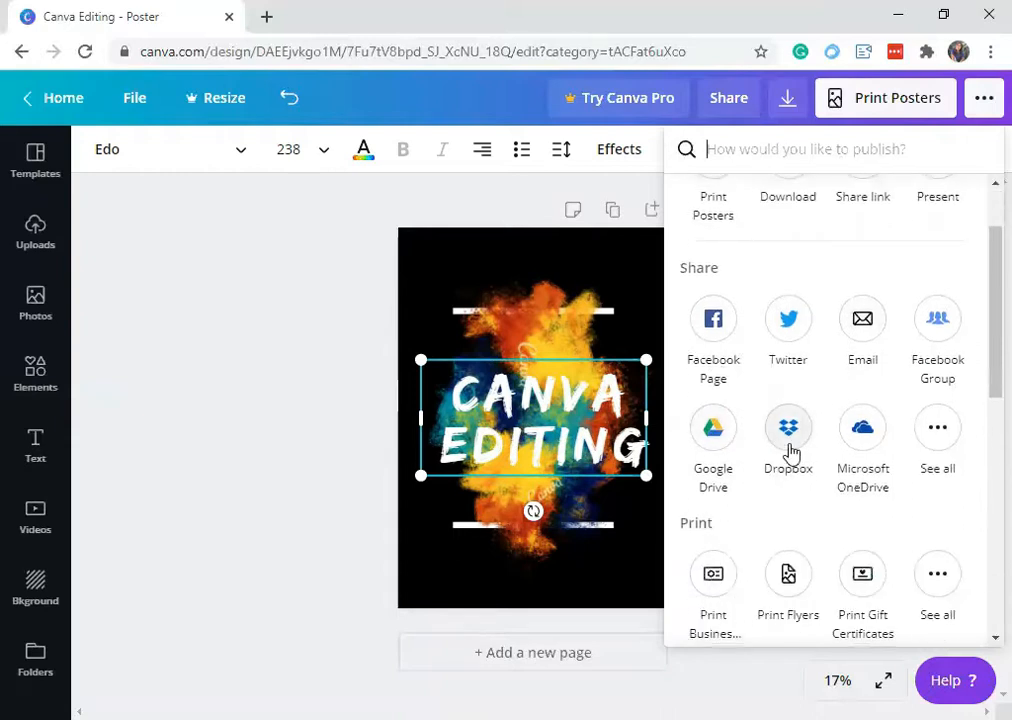
pyautogui.scroll(-2, 896, 470)
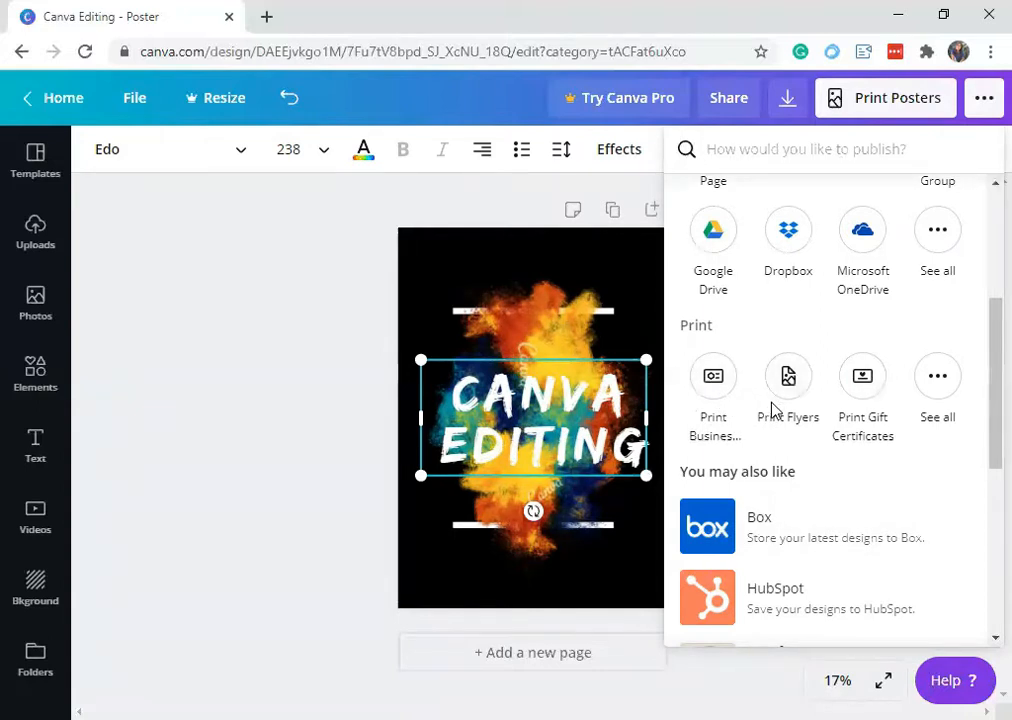
pyautogui.click(330, 425)
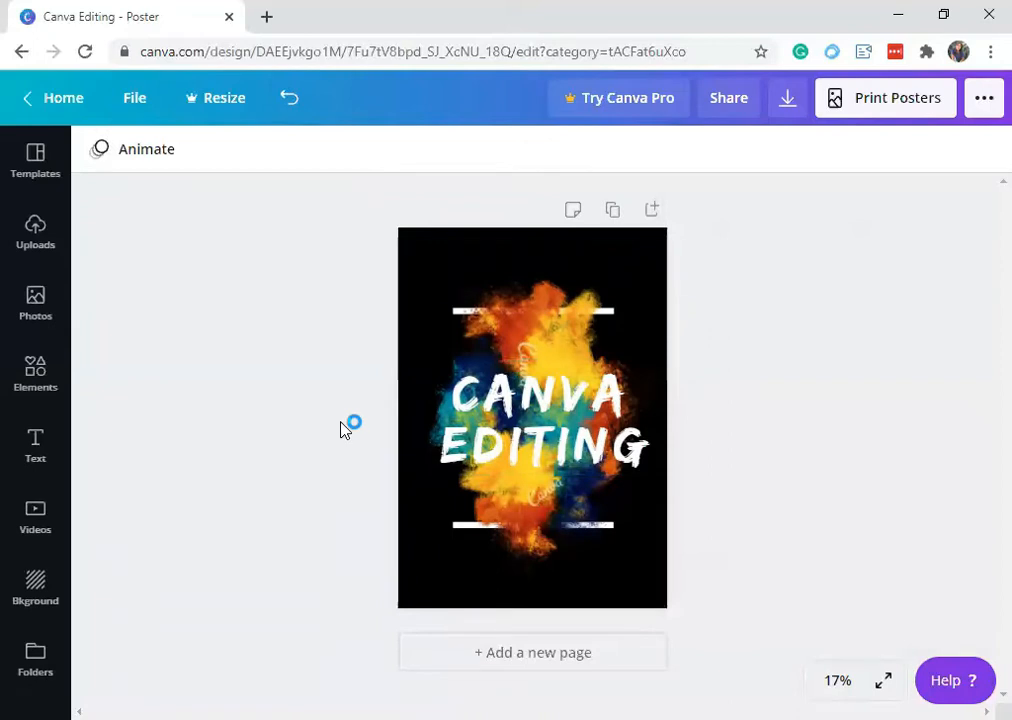
# Step: Review the download settings for the poster, including the PDF Print file type, premium image pricing and watermarked draft option
pyautogui.click(728, 458)
pyautogui.click(985, 110)
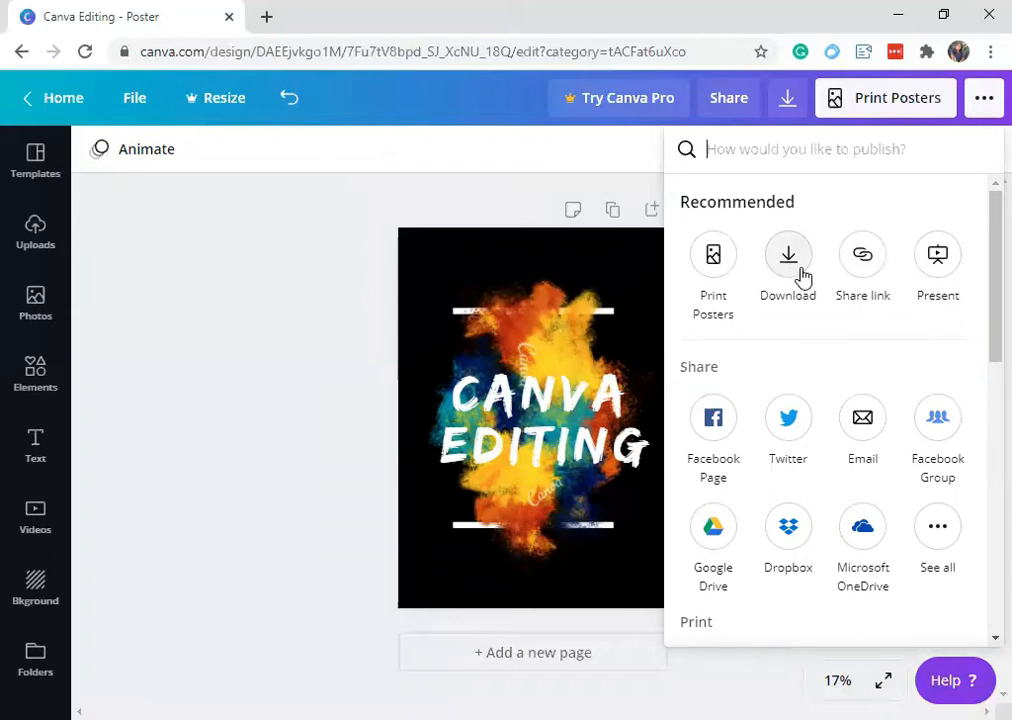
pyautogui.click(981, 109)
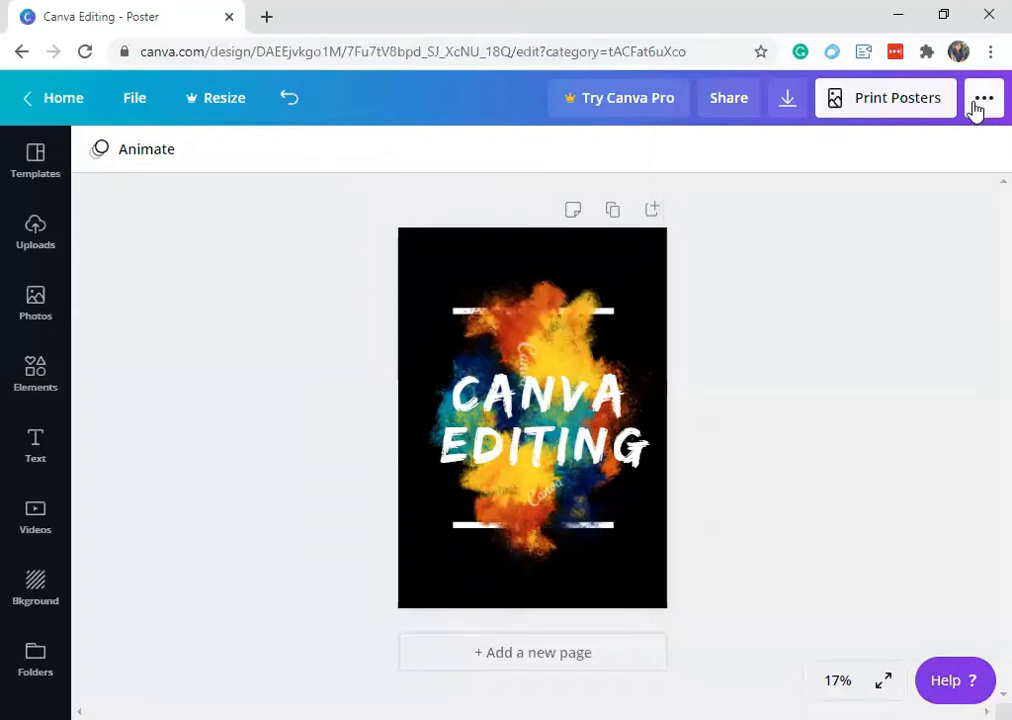
pyautogui.click(981, 109)
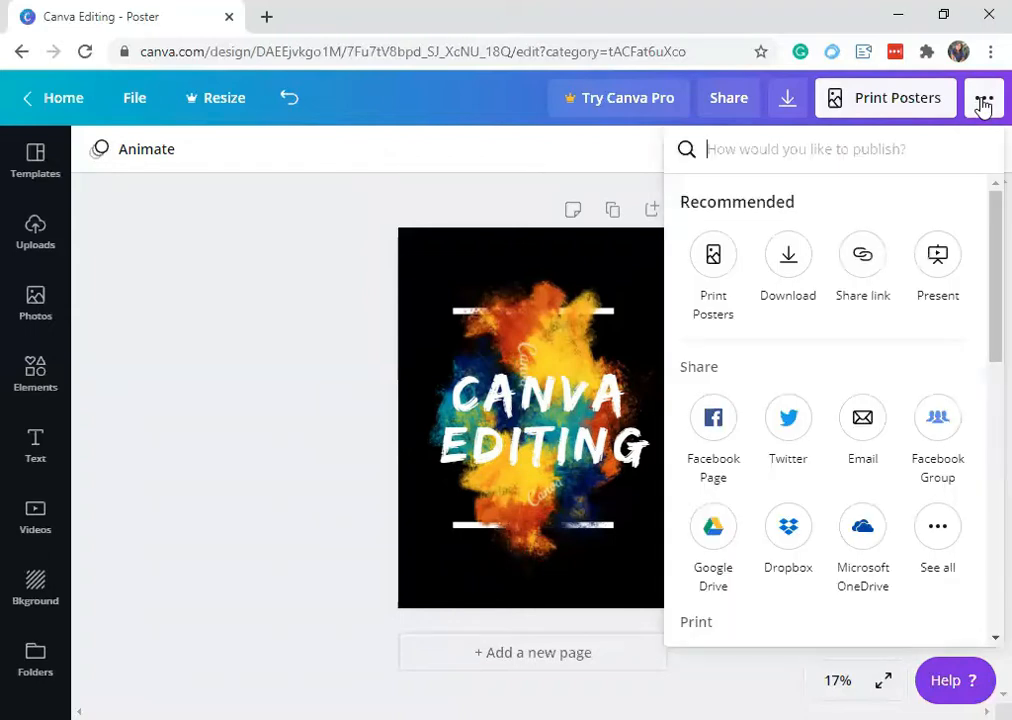
pyautogui.click(789, 280)
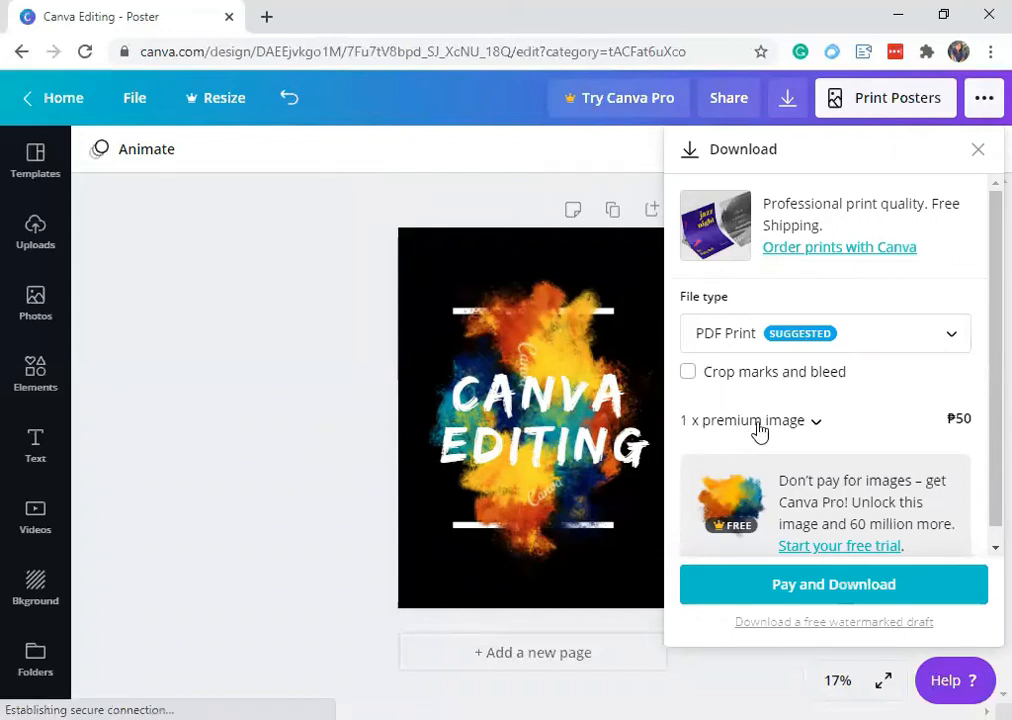
pyautogui.click(819, 428)
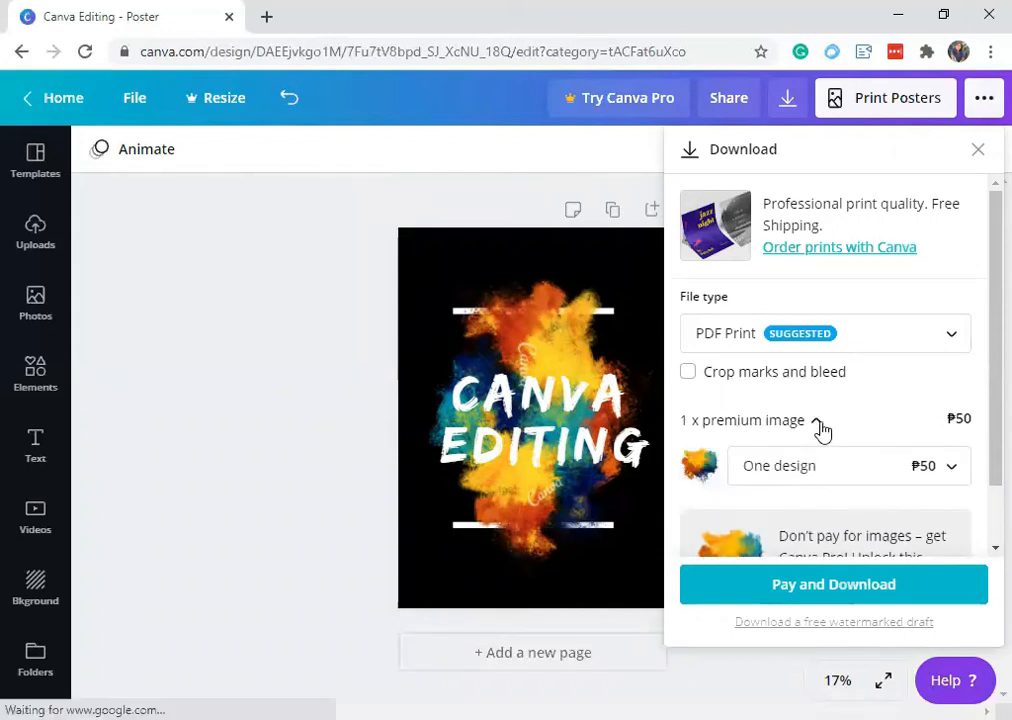
pyautogui.click(865, 427)
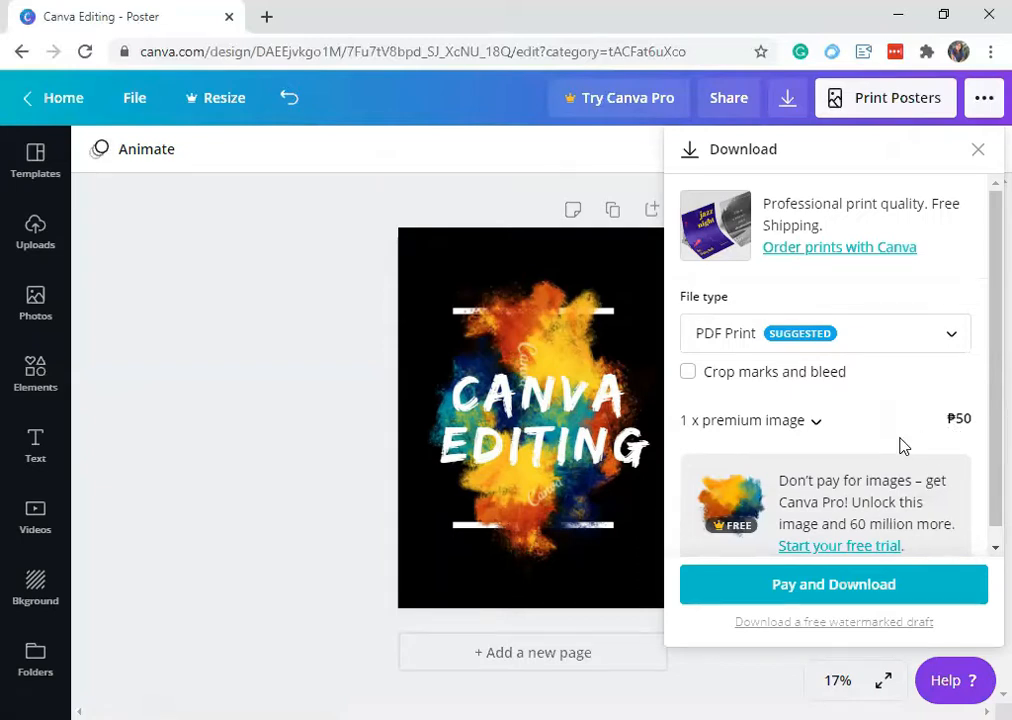
pyautogui.scroll(-1, 903, 445)
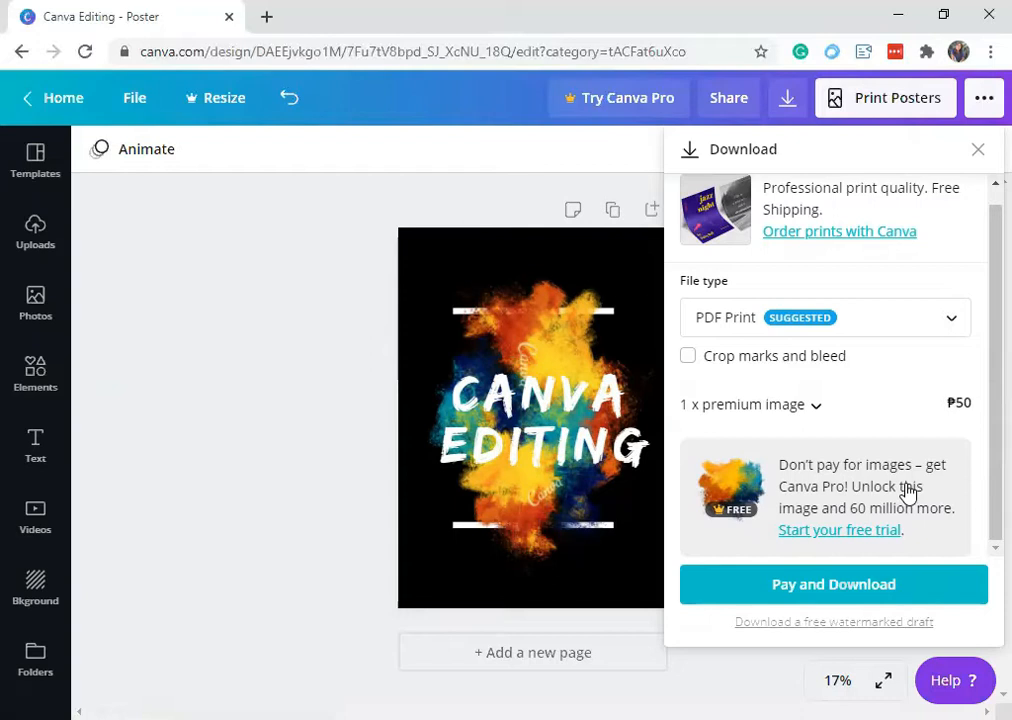
# Step: Move the CANVA EDITING text down and left so it overlaps the poster's lower edge, clear of the paint splash
pyautogui.click(63, 358)
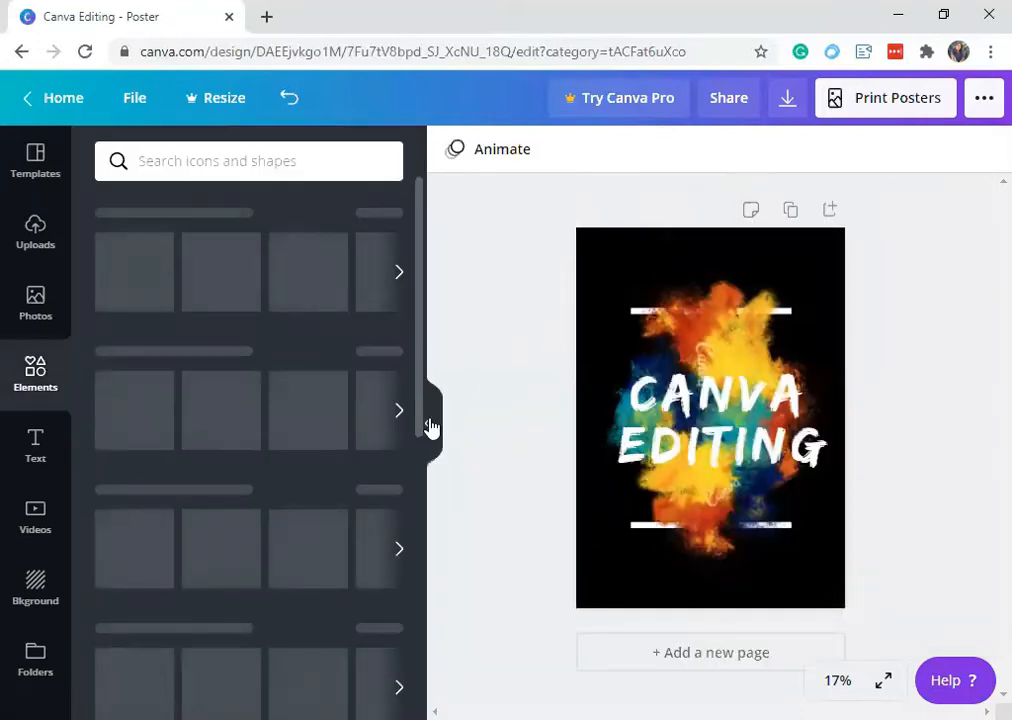
pyautogui.click(755, 341)
pyautogui.moveTo(712, 418); pyautogui.dragTo(651, 599)
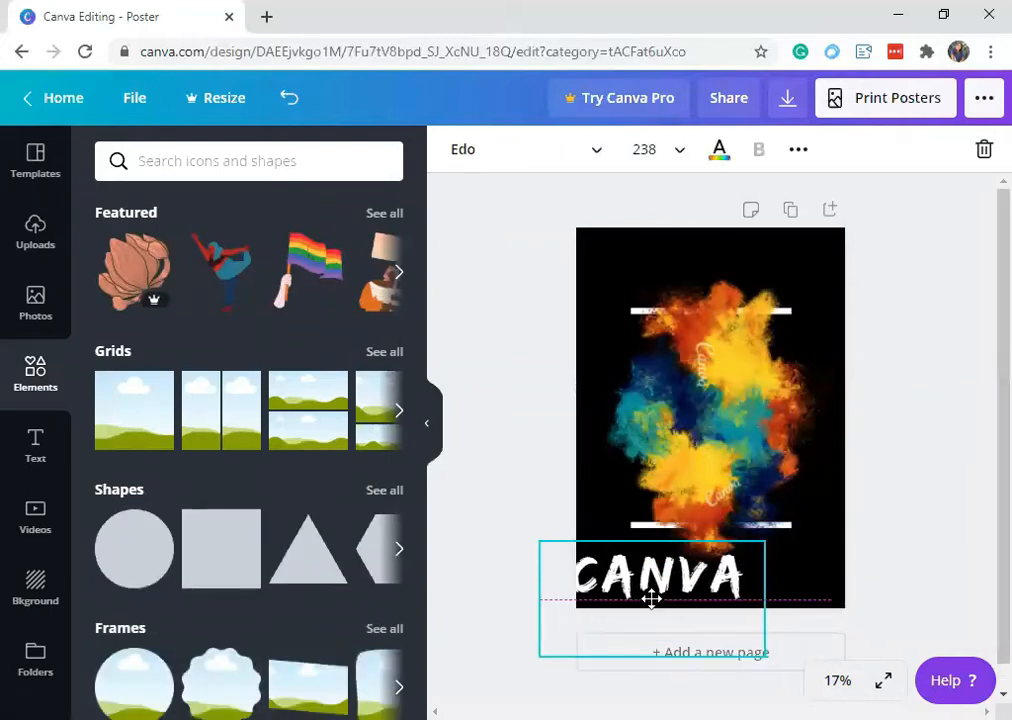
# Step: Delete the lower tilted paint splash image and the upper upright paint splash image from the poster
pyautogui.click(708, 502)
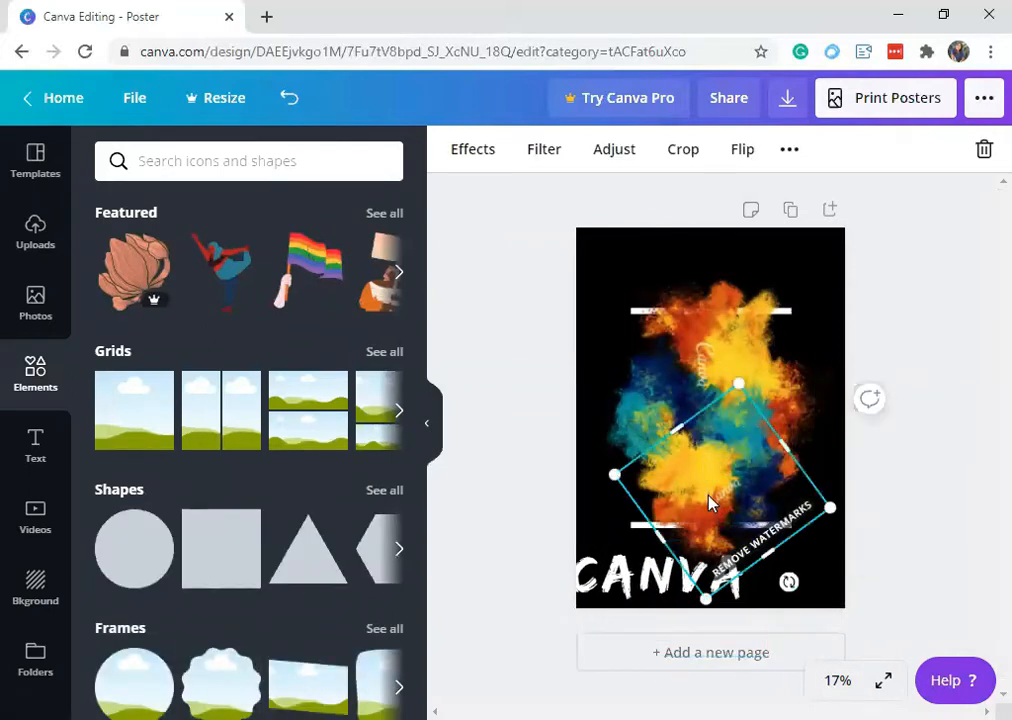
pyautogui.press('Delete')
pyautogui.hotkey('ctrl', 'z')
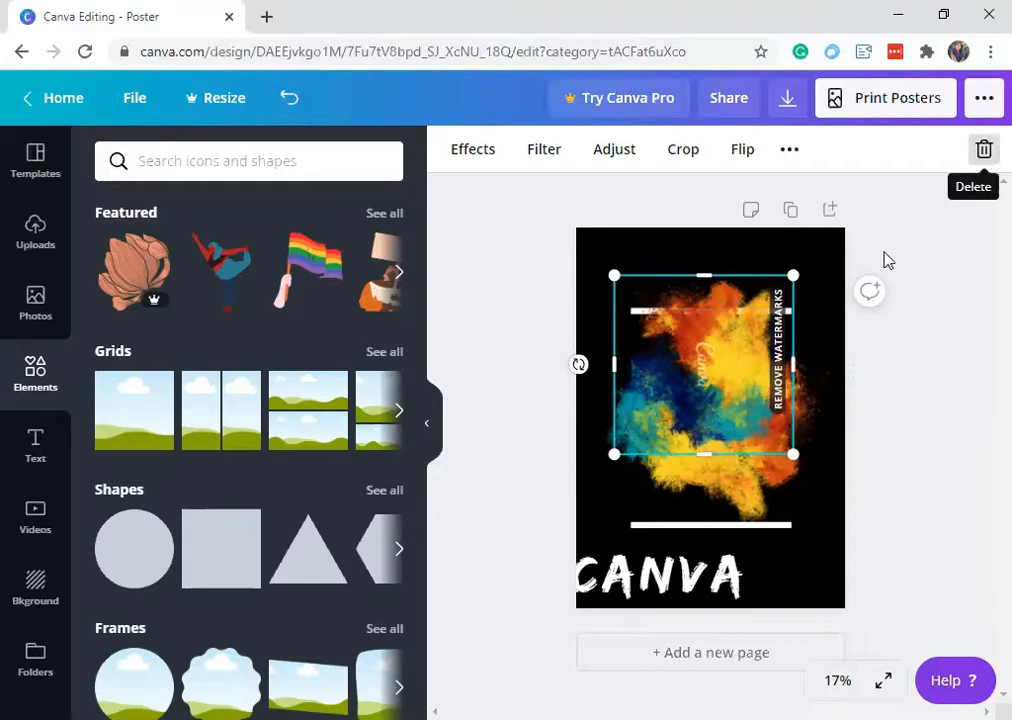
pyautogui.click(984, 150)
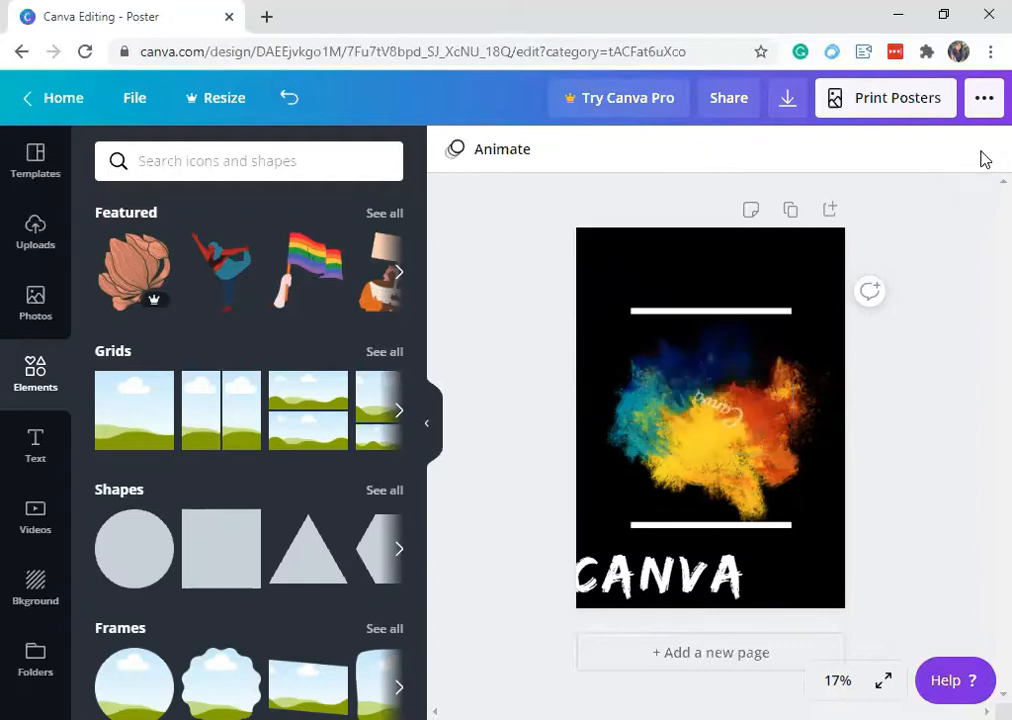
# Step: Delete the frame with the two white bars, and undo that deletion
pyautogui.click(694, 434)
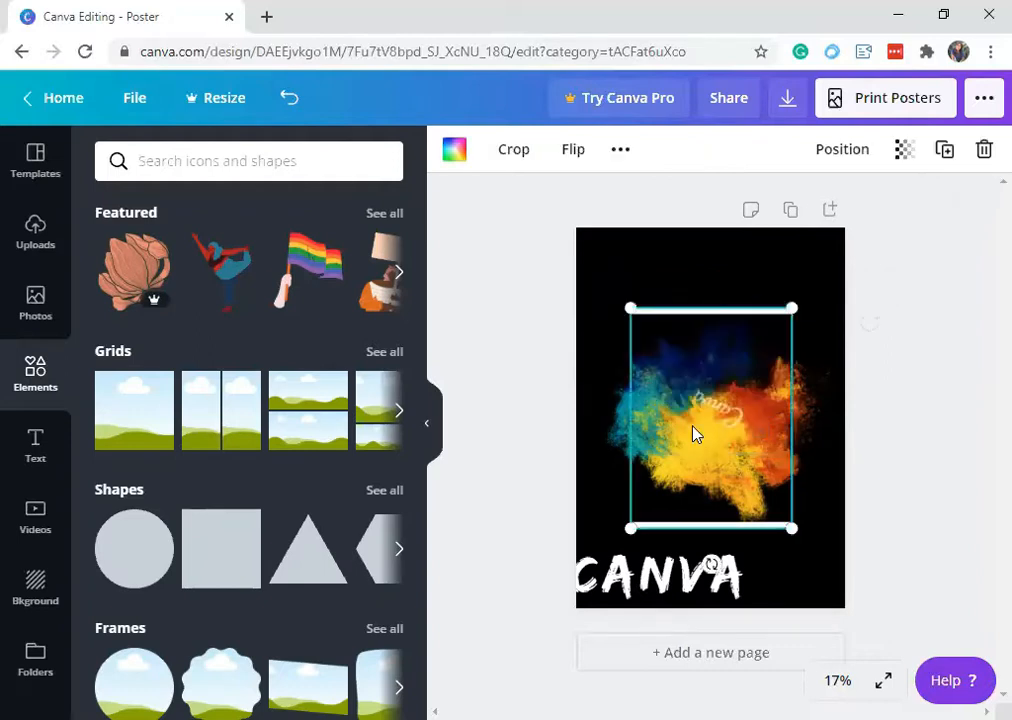
pyautogui.click(984, 150)
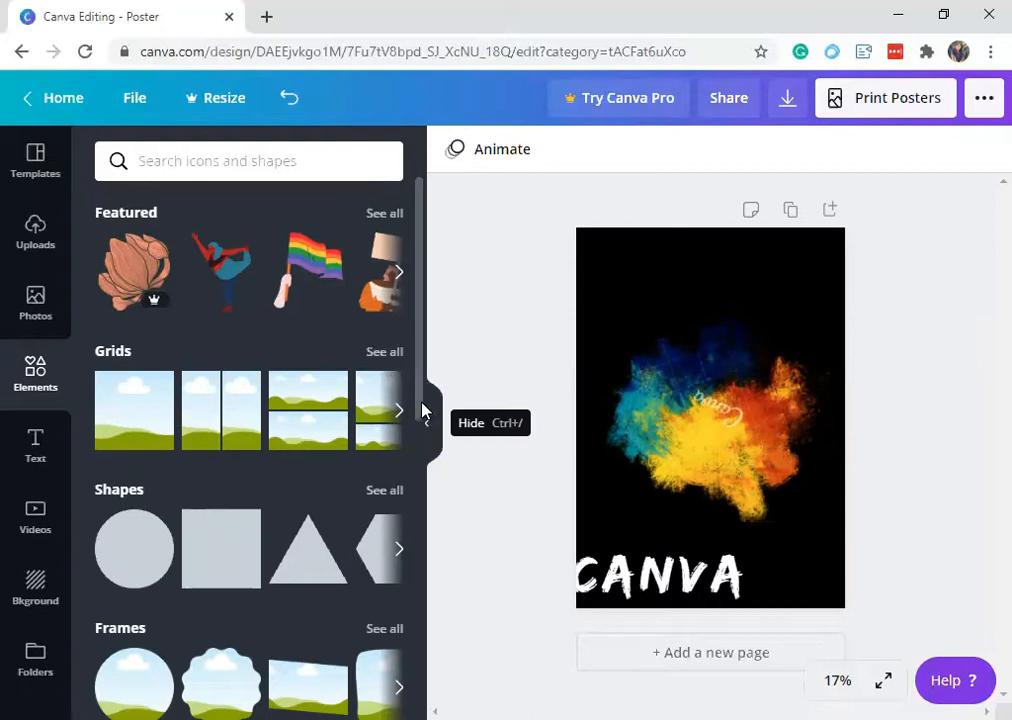
pyautogui.hotkey('ctrl', 'z')
pyautogui.hotkey('ctrl', 'z')
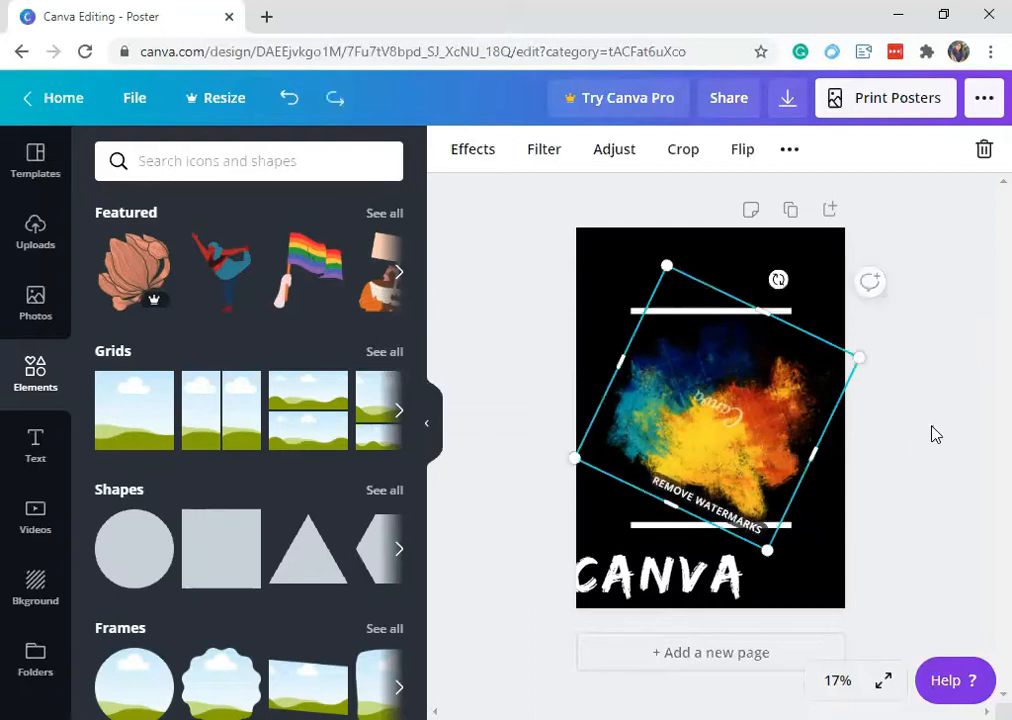
# Step: Delete the remaining paint splash image between the two white bars
pyautogui.click(931, 434)
pyautogui.click(741, 454)
pyautogui.click(804, 432)
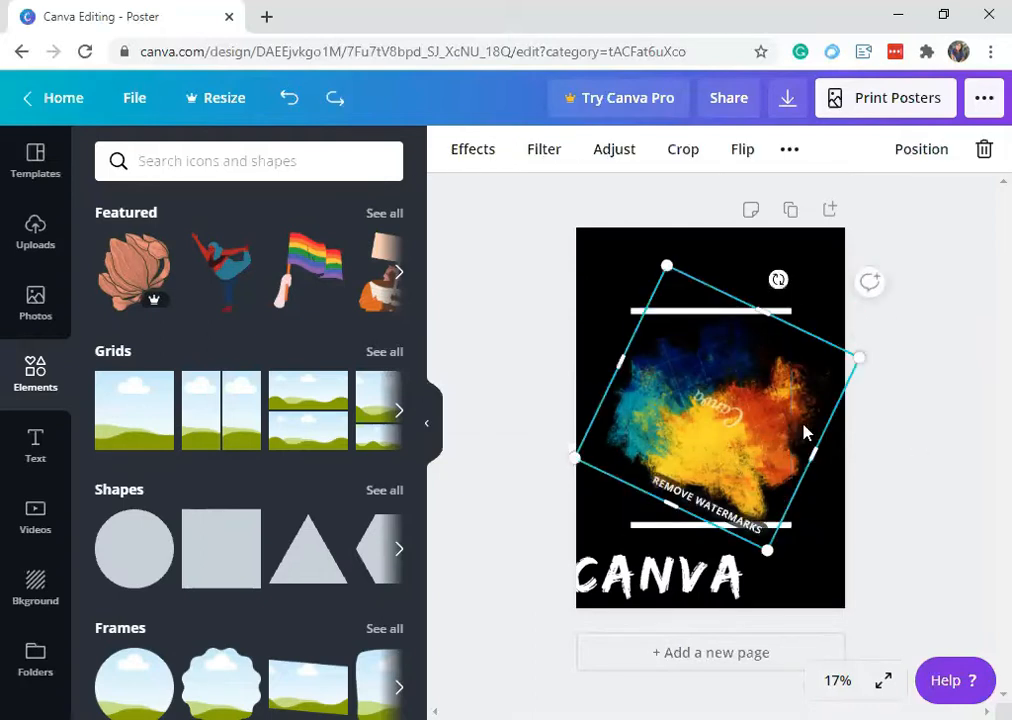
pyautogui.click(983, 150)
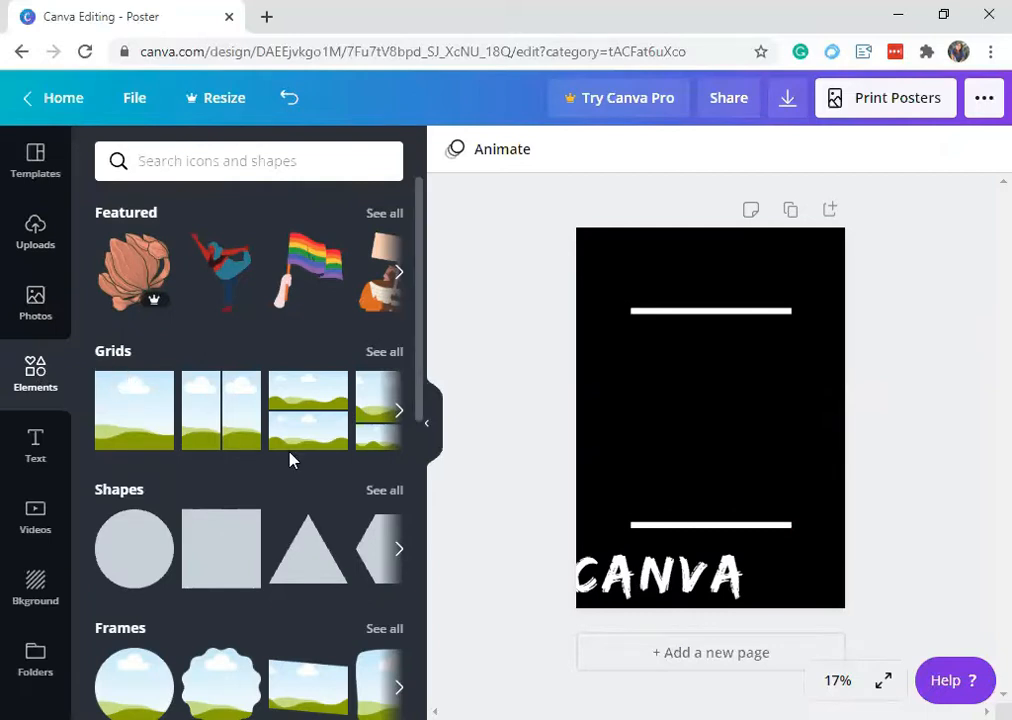
# Step: Add the free photo of four people wearing face masks to the middle of the poster
pyautogui.scroll(-2, 289, 459)
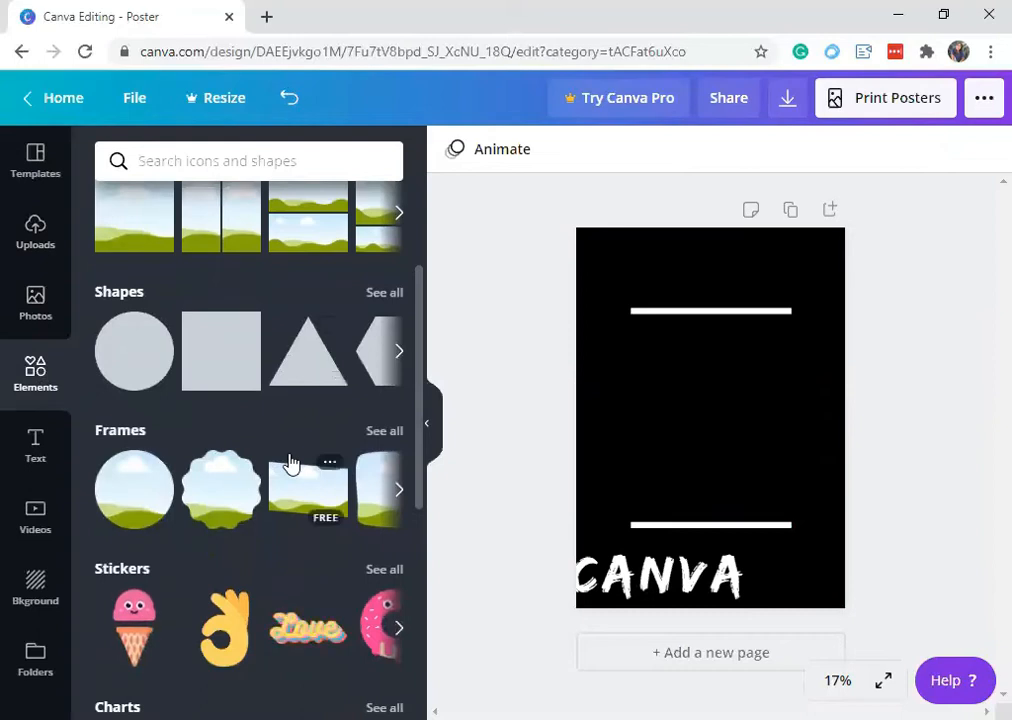
pyautogui.scroll(2, 289, 461)
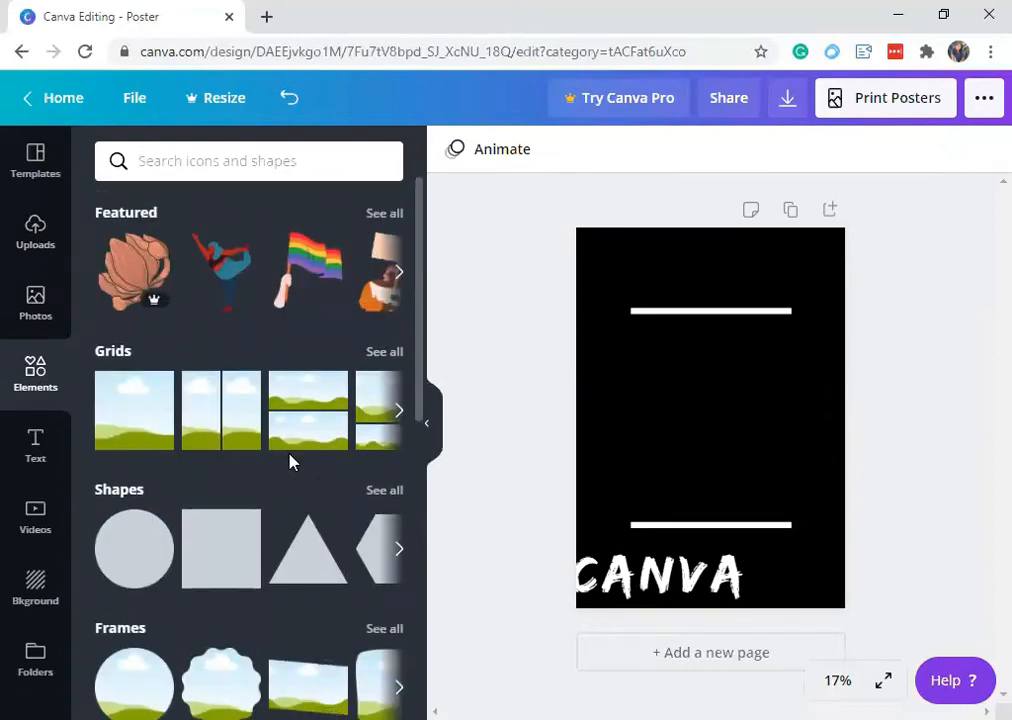
pyautogui.click(35, 302)
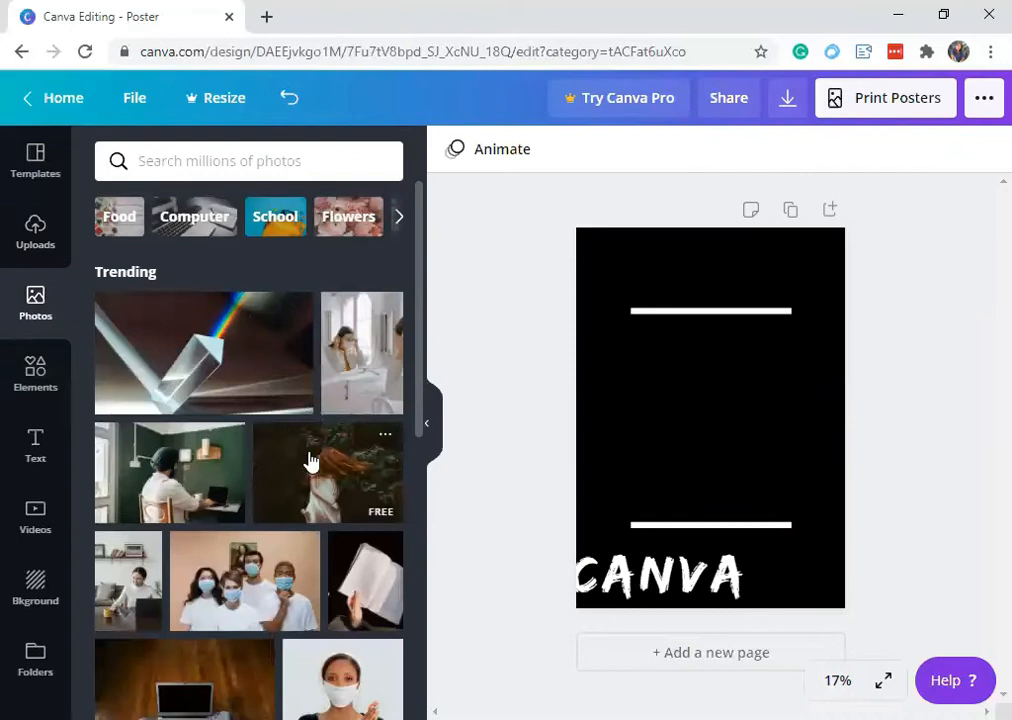
pyautogui.scroll(-1, 310, 460)
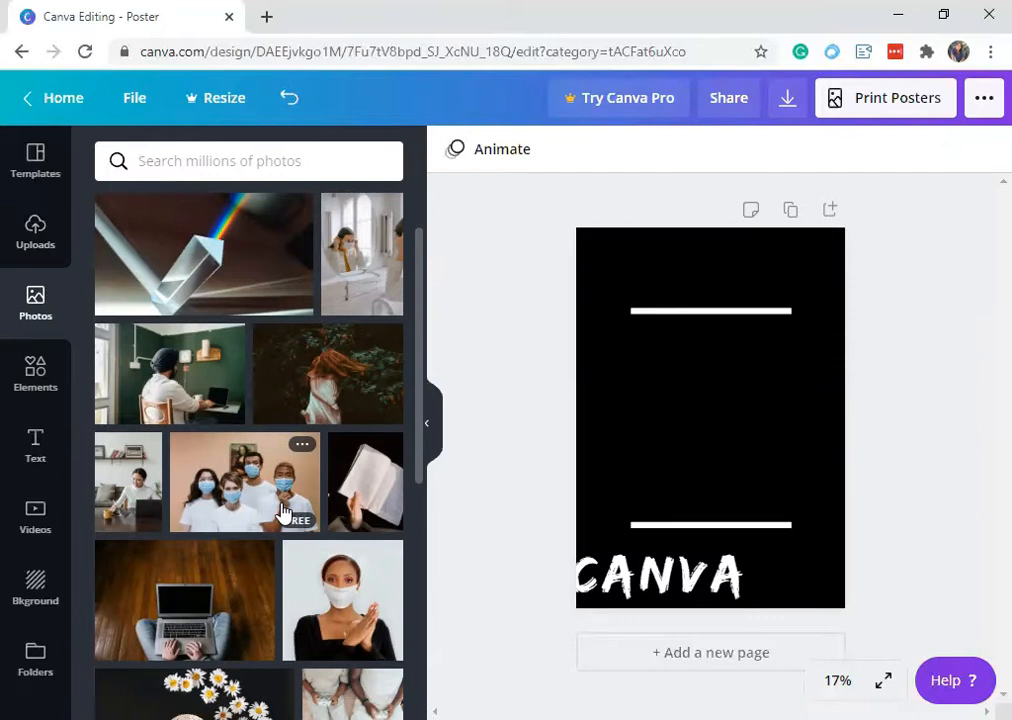
pyautogui.moveTo(287, 512); pyautogui.dragTo(705, 420)
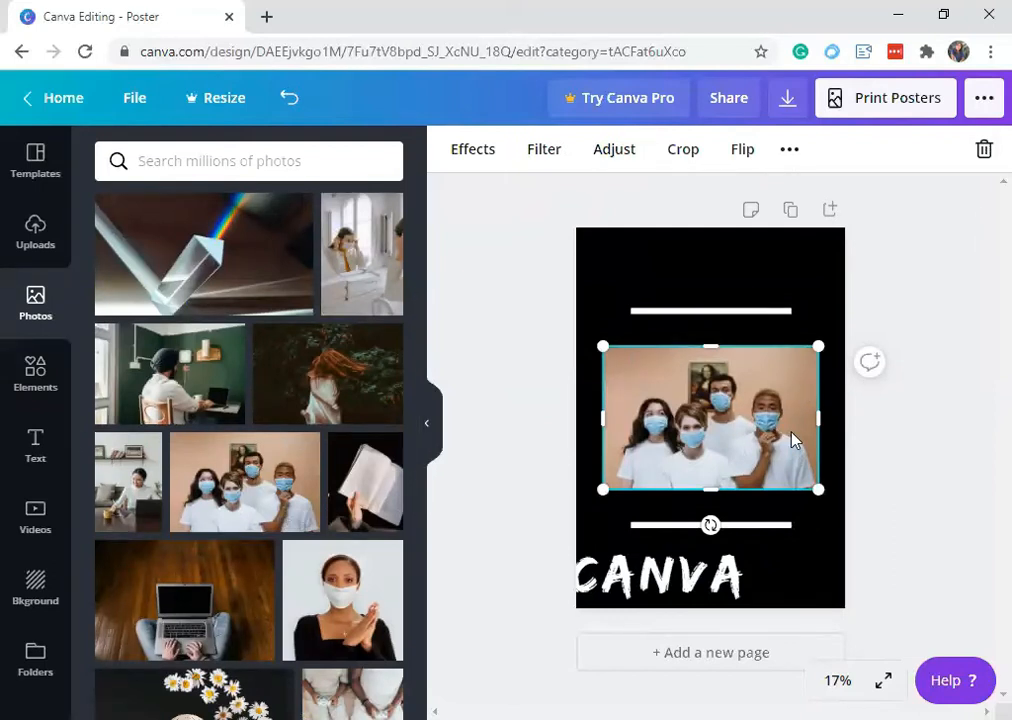
# Step: Try the group photo at larger sizes and positions across the poster, and delete it from the design
pyautogui.moveTo(818, 346); pyautogui.dragTo(987, 169)
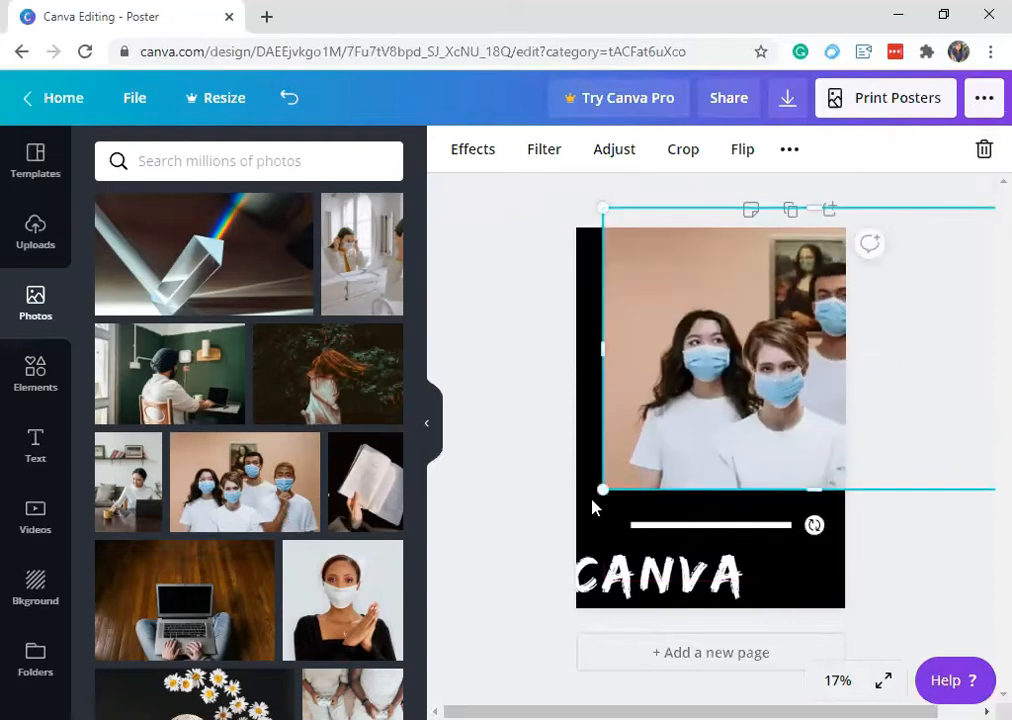
pyautogui.moveTo(529, 557); pyautogui.dragTo(454, 647)
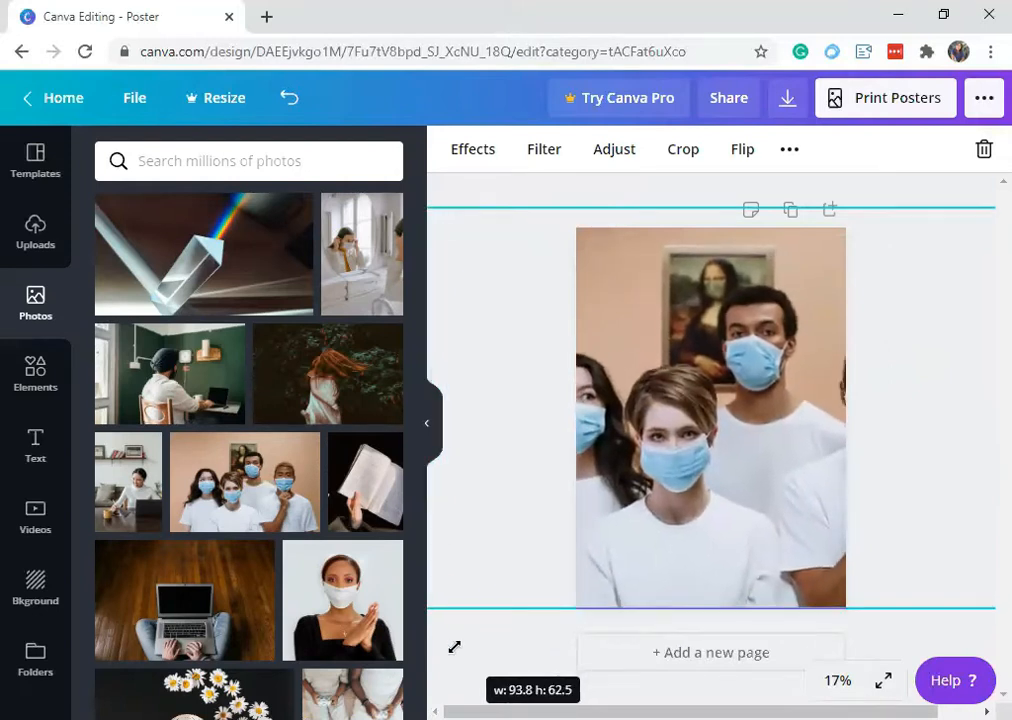
pyautogui.moveTo(454, 647); pyautogui.dragTo(740, 518)
pyautogui.moveTo(770, 350); pyautogui.dragTo(617, 396)
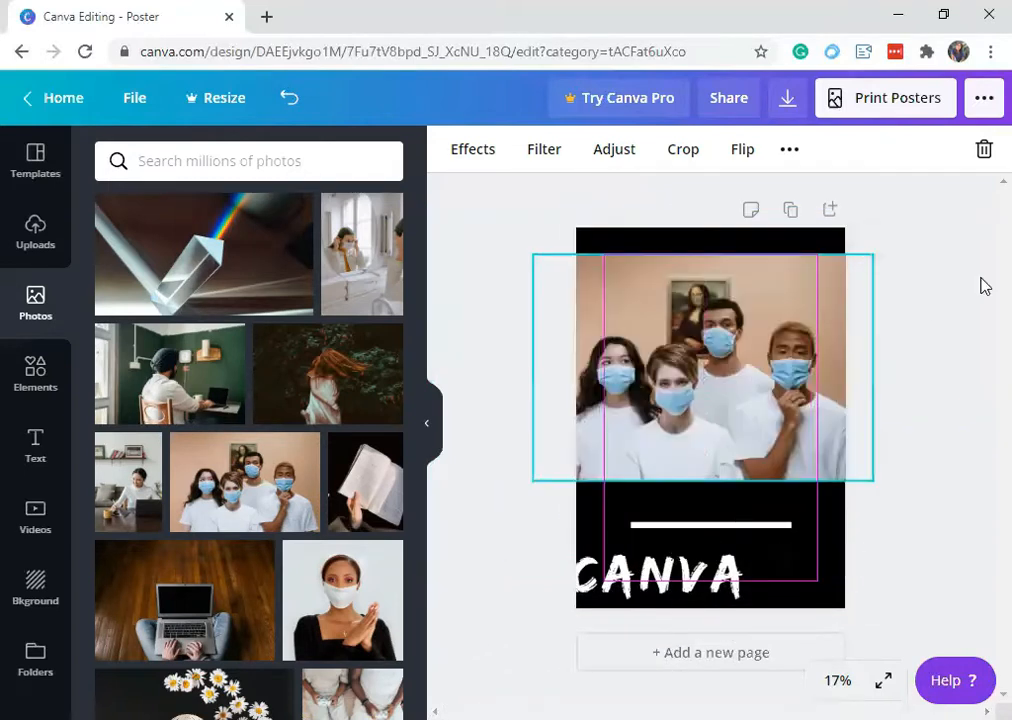
pyautogui.click(982, 152)
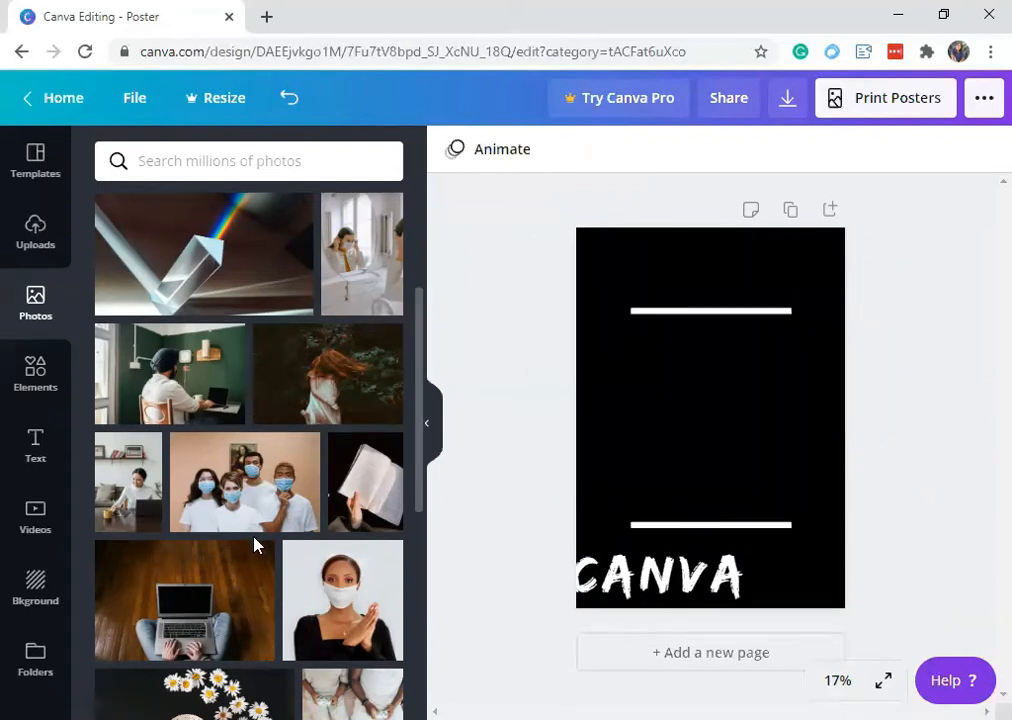
# Step: Try the single-image grid at a reduced size in the poster's lower-left corner, and delete it
pyautogui.click(18, 375)
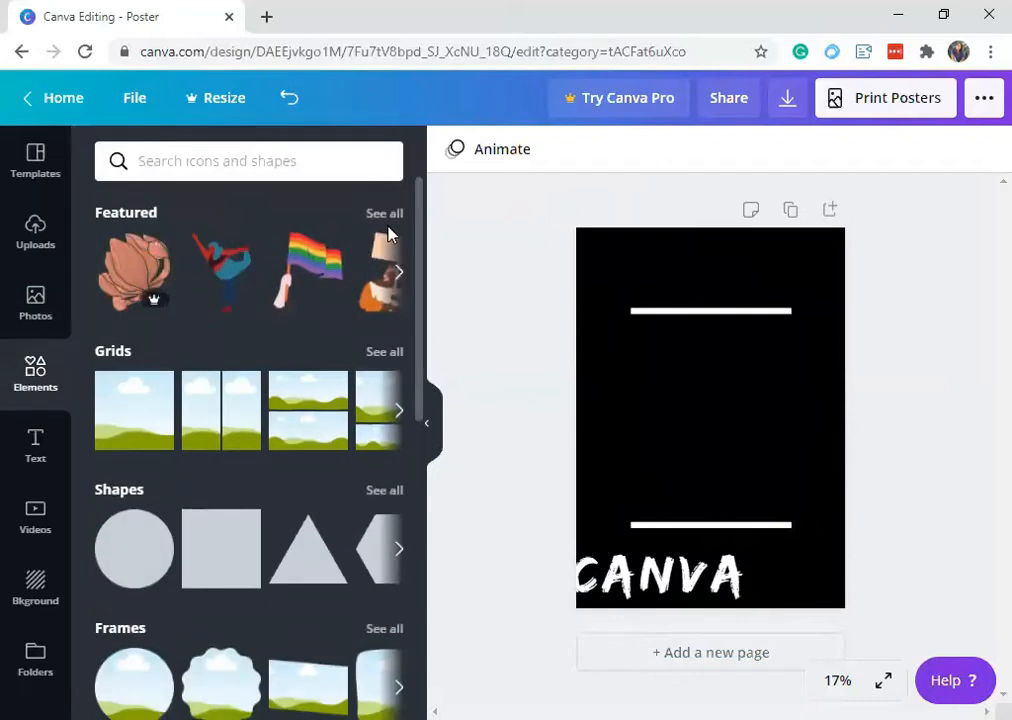
pyautogui.click(399, 273)
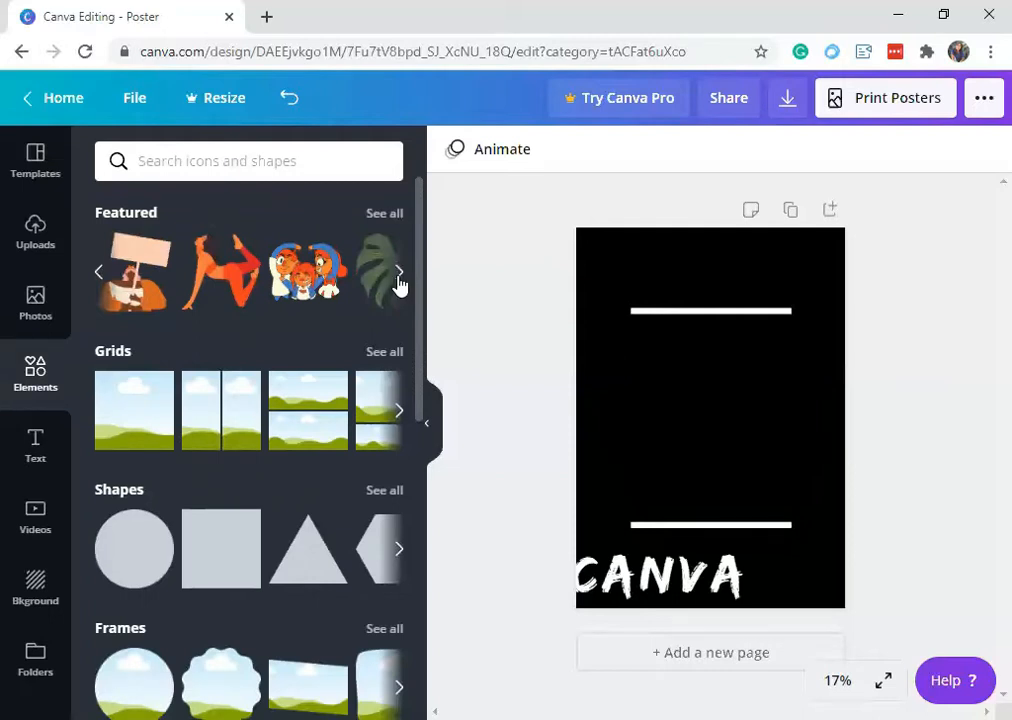
pyautogui.click(399, 280)
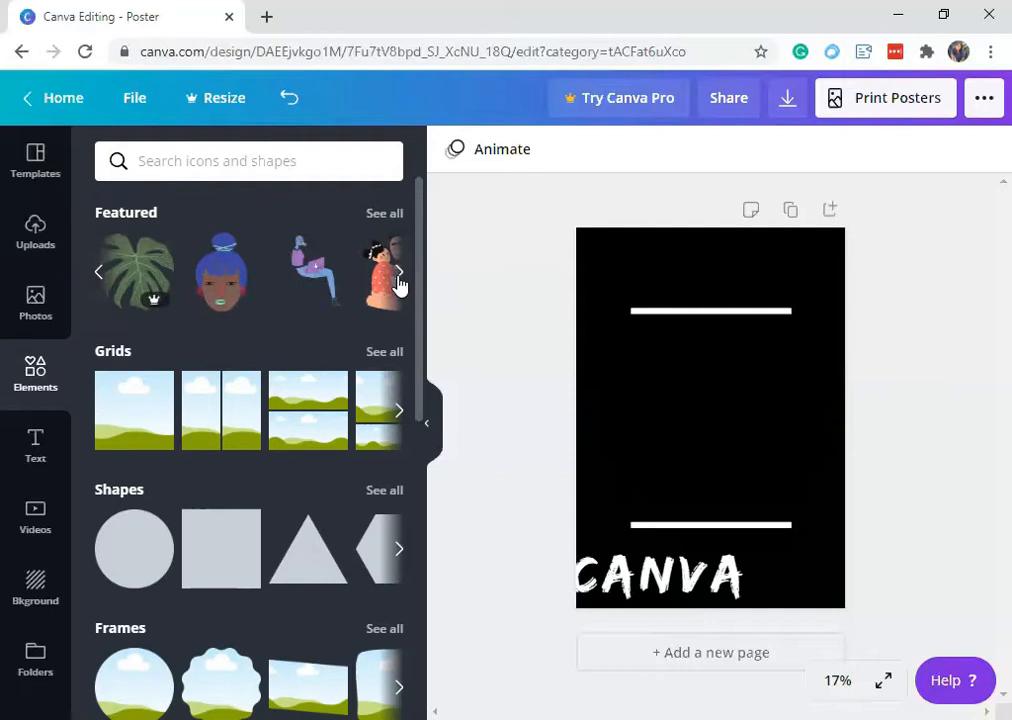
pyautogui.click(145, 405)
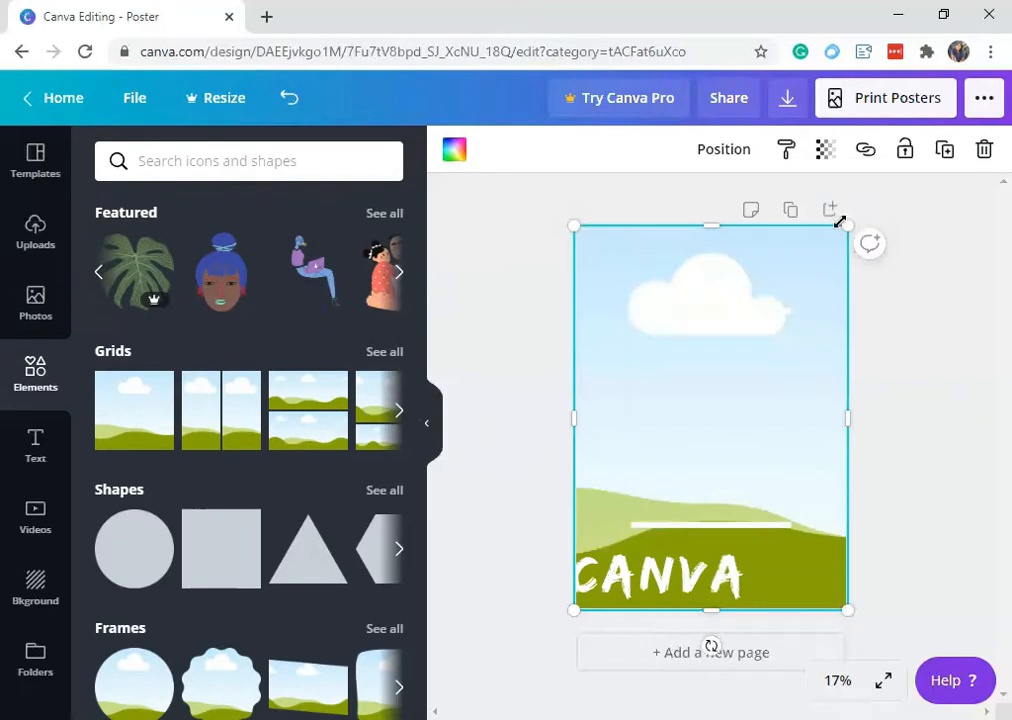
pyautogui.moveTo(695, 401); pyautogui.dragTo(685, 424)
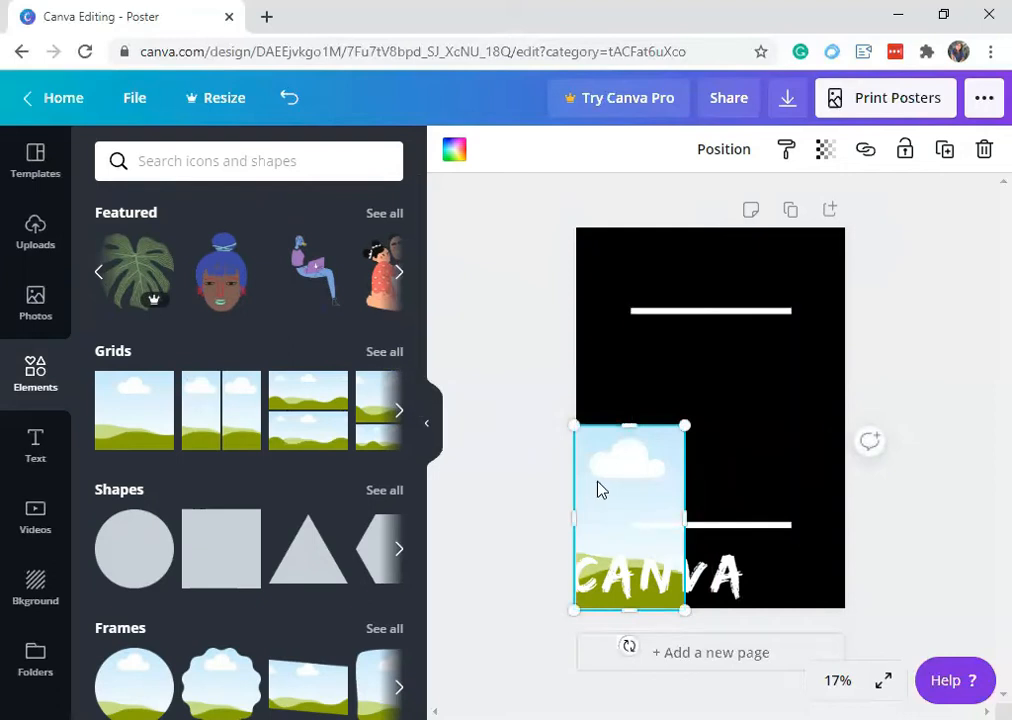
pyautogui.press('Delete')
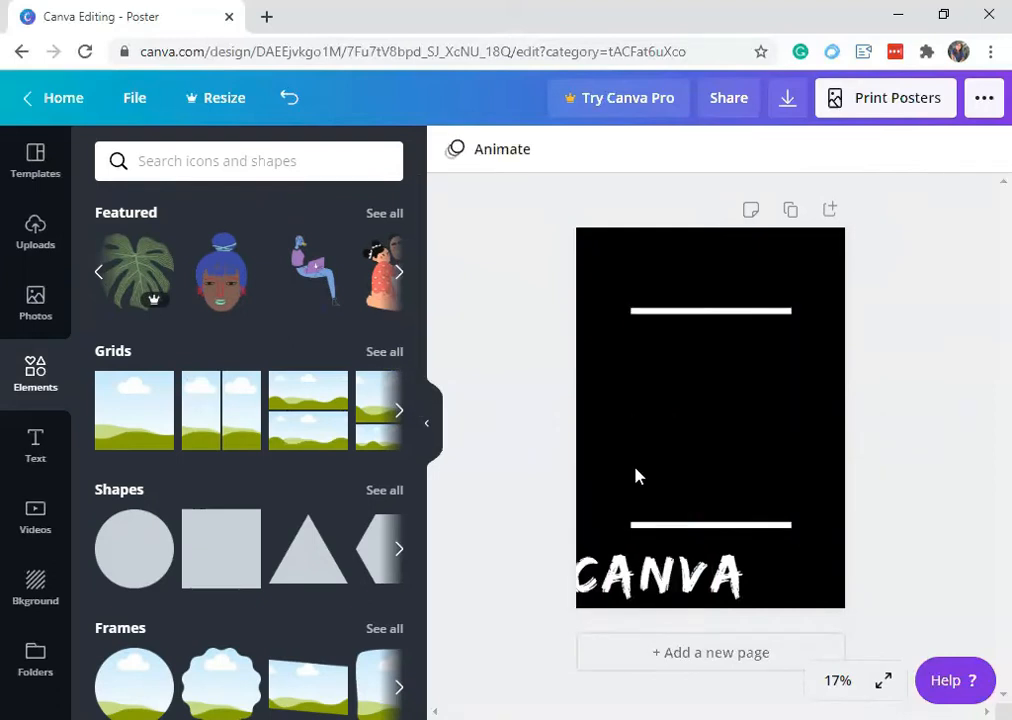
# Step: Add the five-cell grid with one tall cell on the left and four smaller cells beside it to the poster
pyautogui.click(386, 352)
pyautogui.scroll(-5, 276, 440)
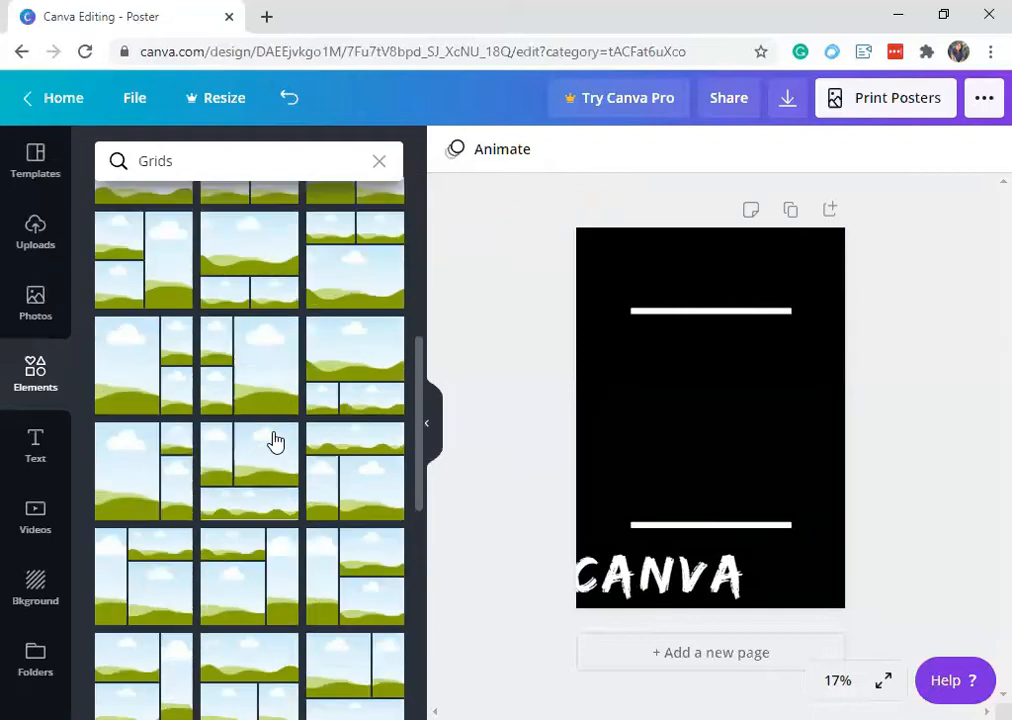
pyautogui.scroll(-2, 276, 438)
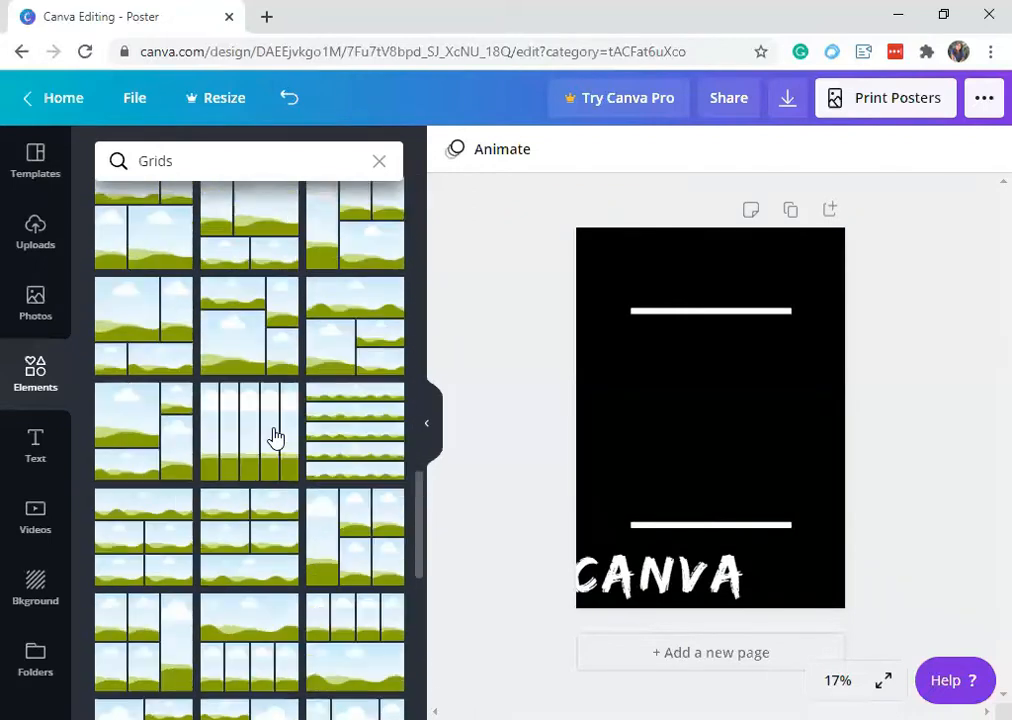
pyautogui.click(361, 530)
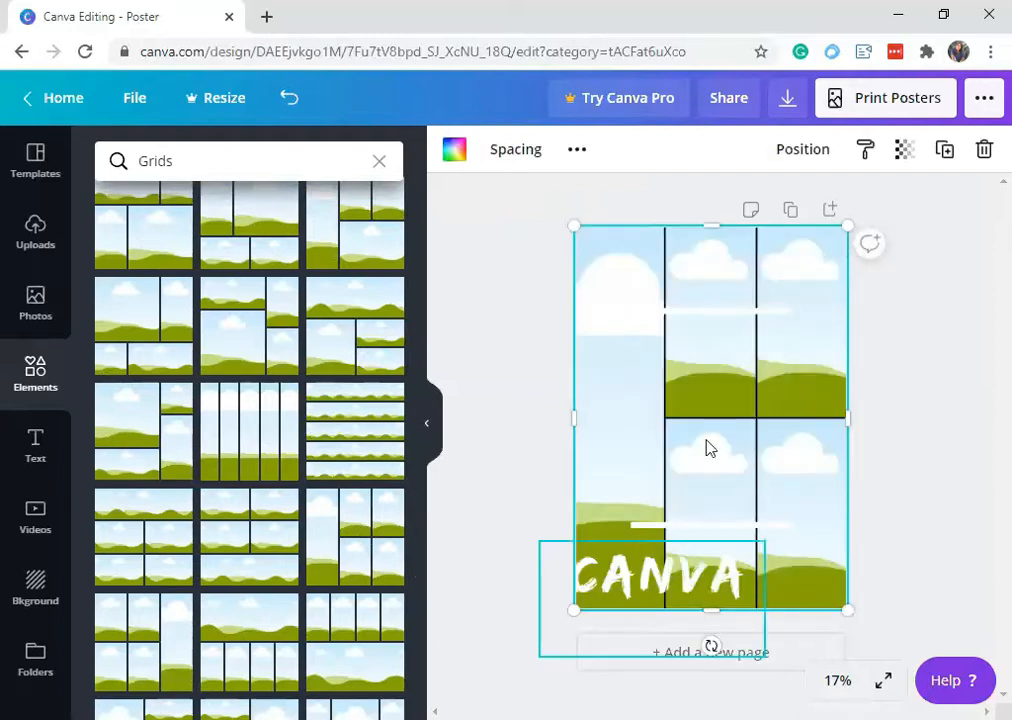
# Step: Fill the grid's tall cell with the masked woman in black and the upper middle cell with the free group photo
pyautogui.click(22, 313)
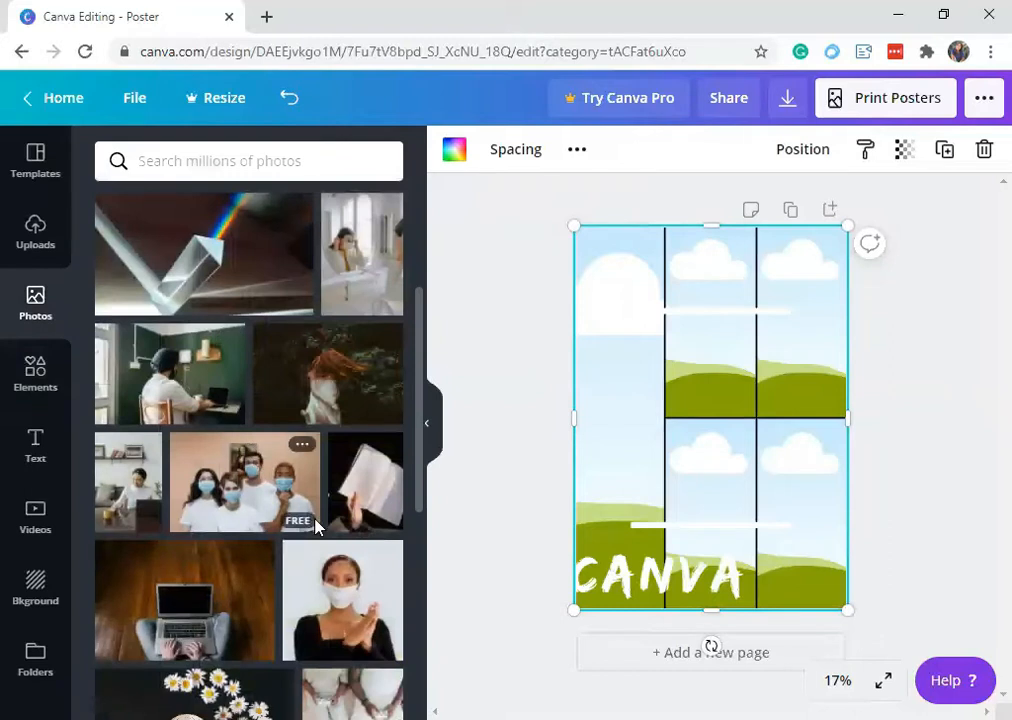
pyautogui.scroll(-3, 318, 527)
pyautogui.moveTo(384, 316); pyautogui.dragTo(632, 361)
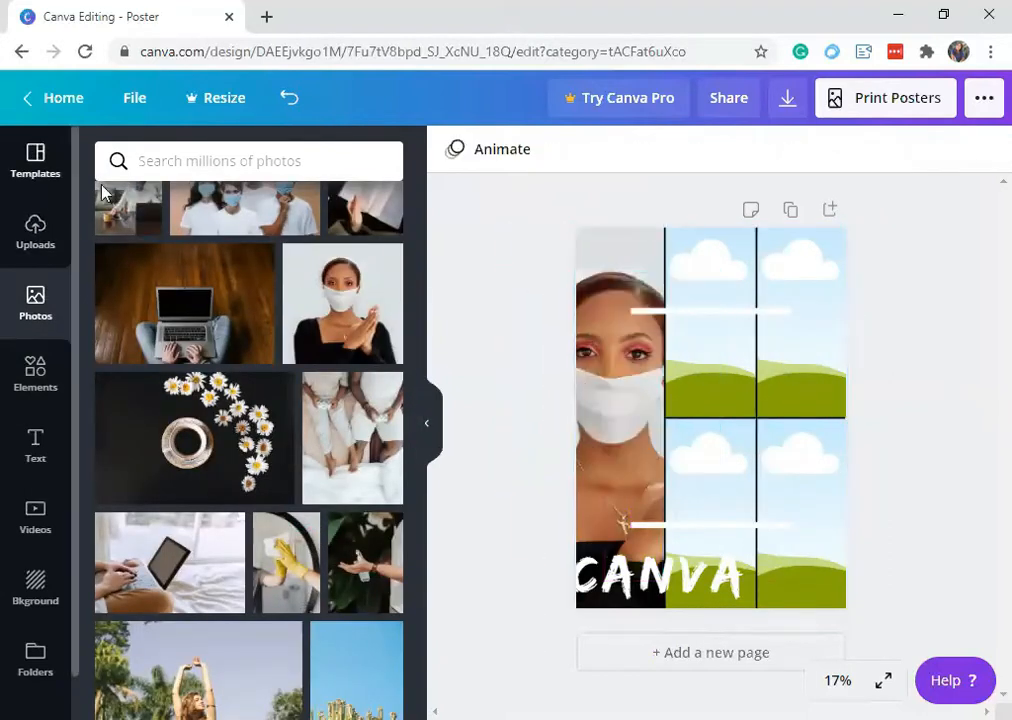
pyautogui.moveTo(228, 203); pyautogui.dragTo(622, 460)
pyautogui.moveTo(698, 418); pyautogui.dragTo(705, 300)
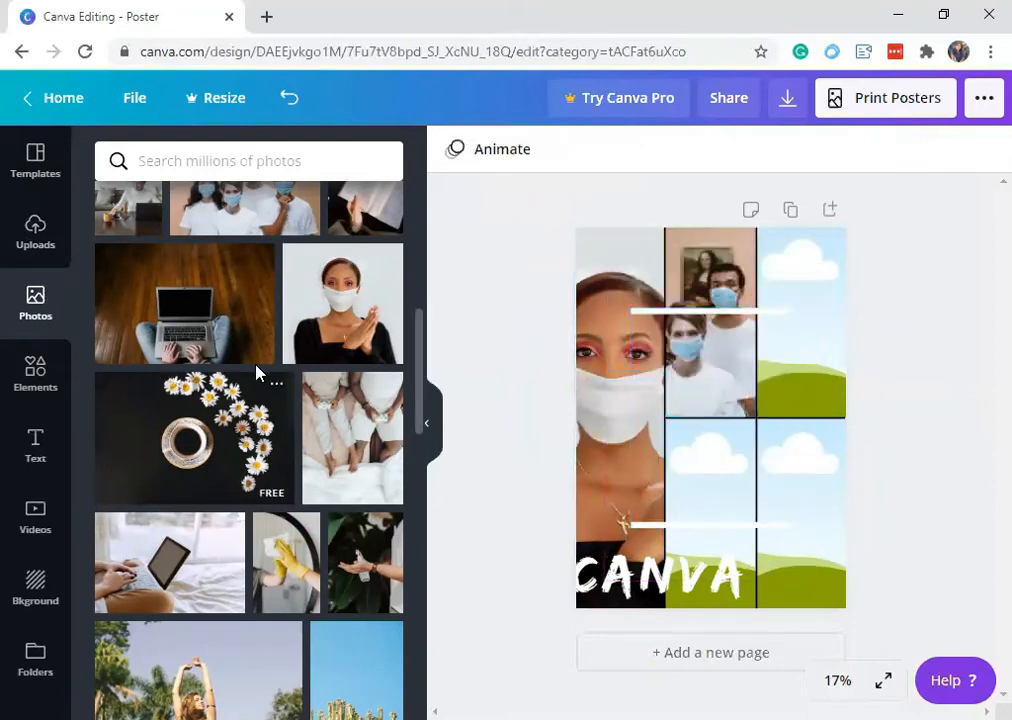
# Step: Fill the grid's upper-right cell with the group photo and shift its crop to frame the man at the photo's right end
pyautogui.scroll(3, 320, 535)
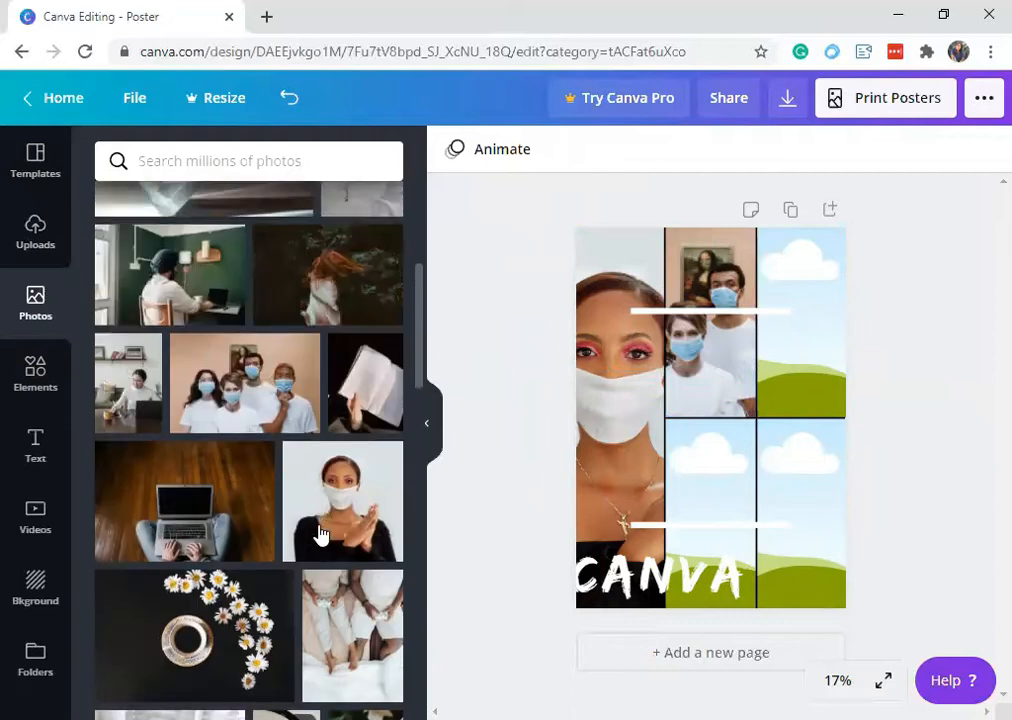
pyautogui.click(262, 400)
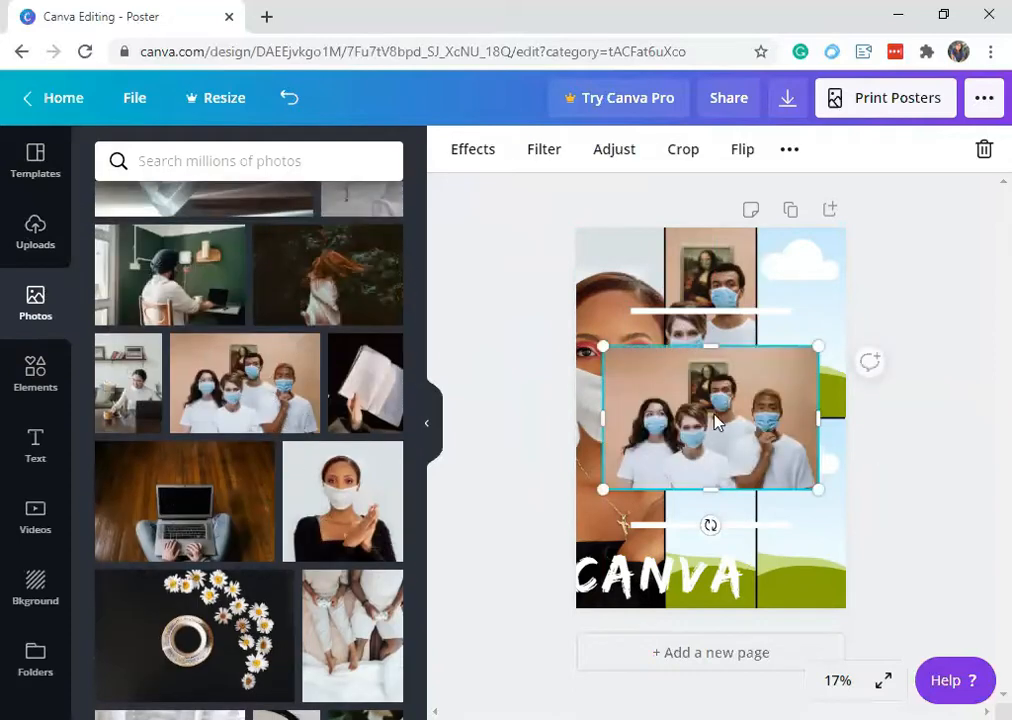
pyautogui.moveTo(792, 312); pyautogui.dragTo(703, 323)
pyautogui.doubleClick(803, 321)
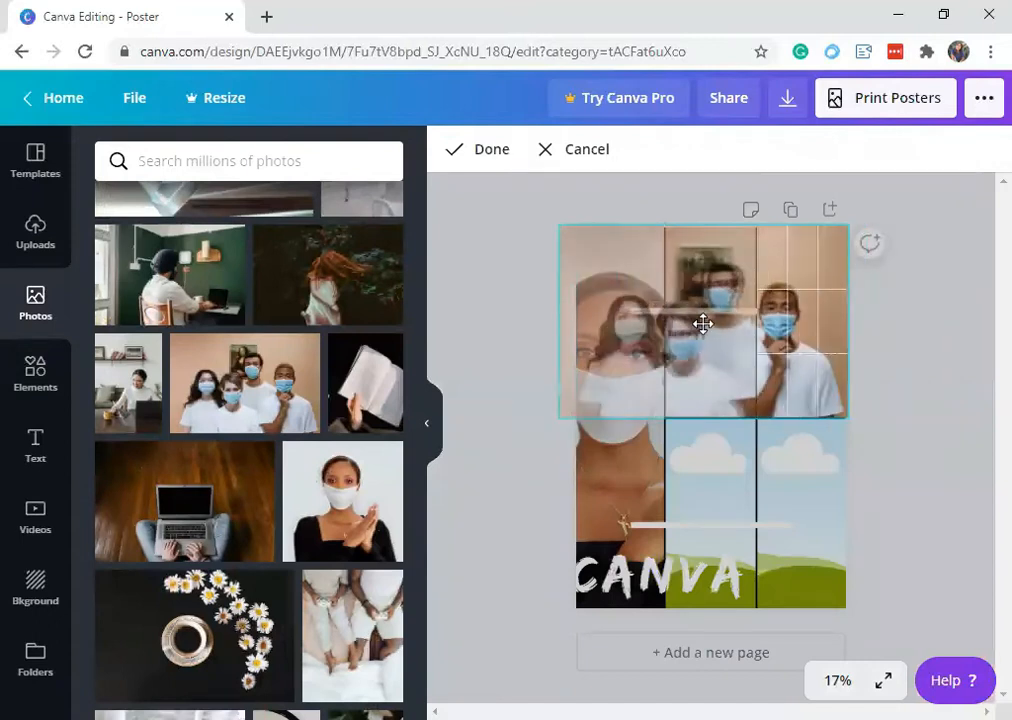
pyautogui.moveTo(813, 339); pyautogui.dragTo(829, 340)
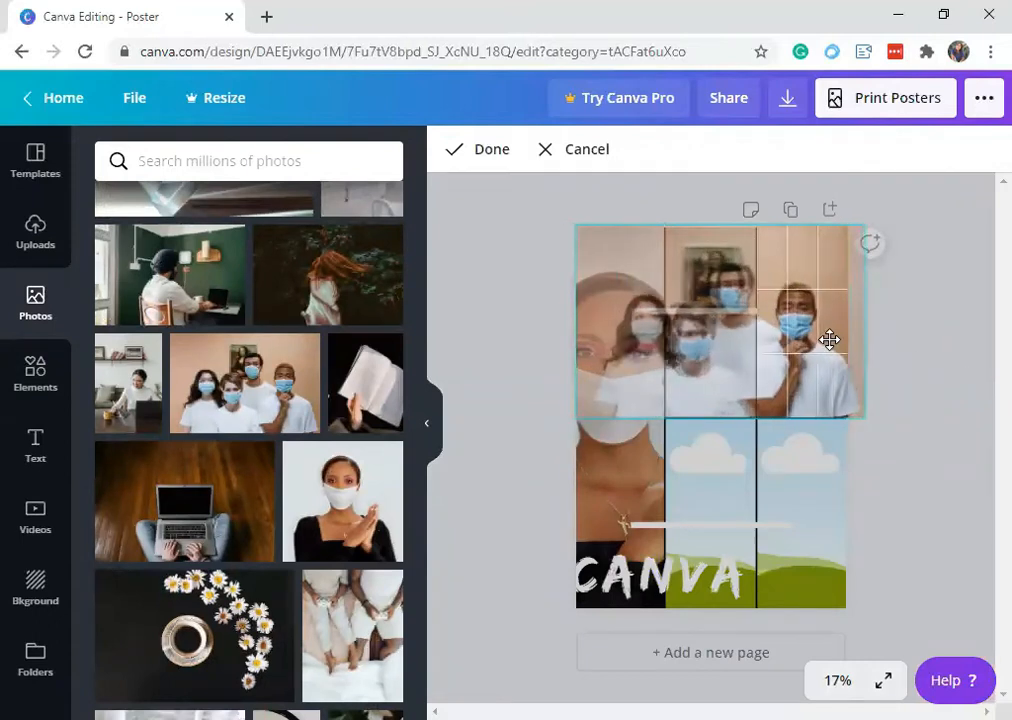
pyautogui.click(917, 359)
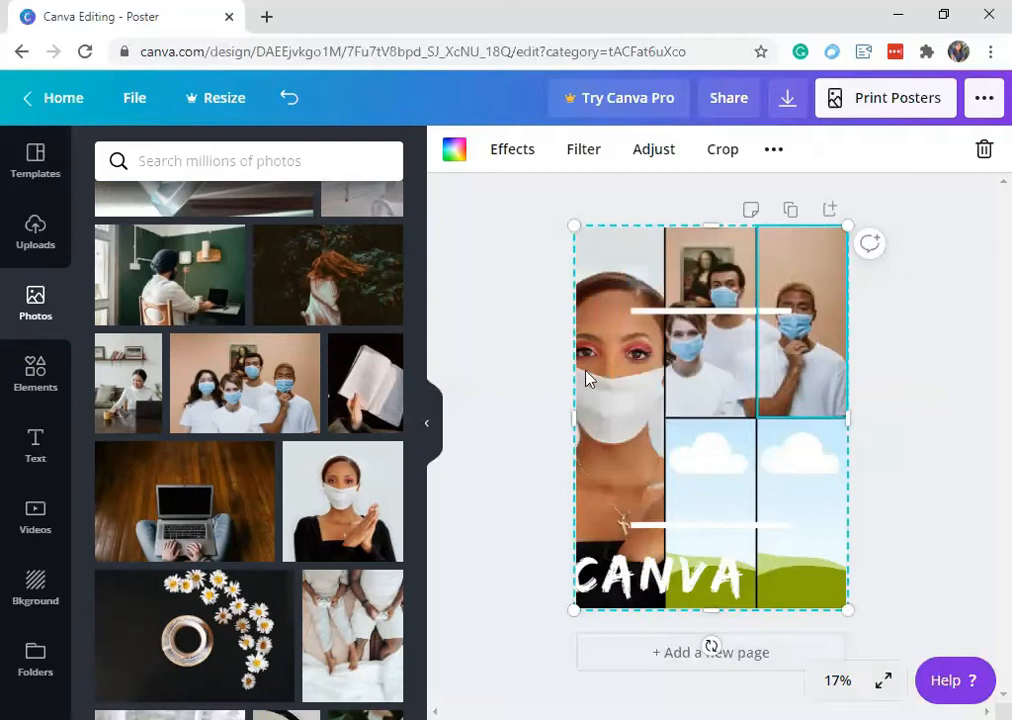
# Step: Browse the photo library for more free pictures suited to the two empty grid cells
pyautogui.scroll(-5, 175, 483)
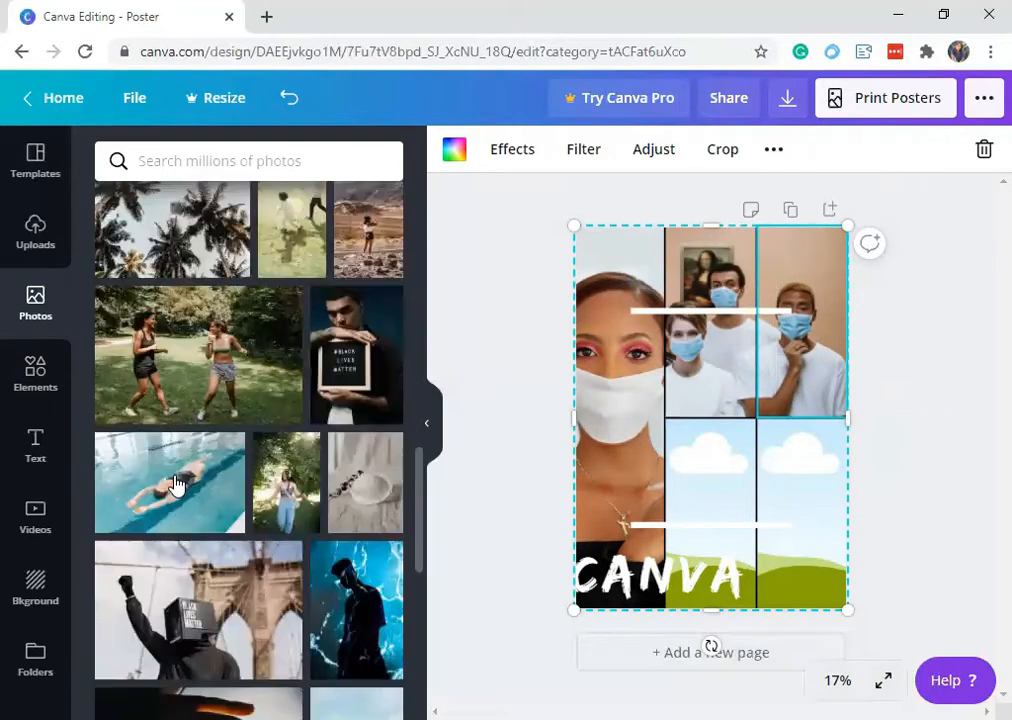
pyautogui.scroll(-10, 175, 483)
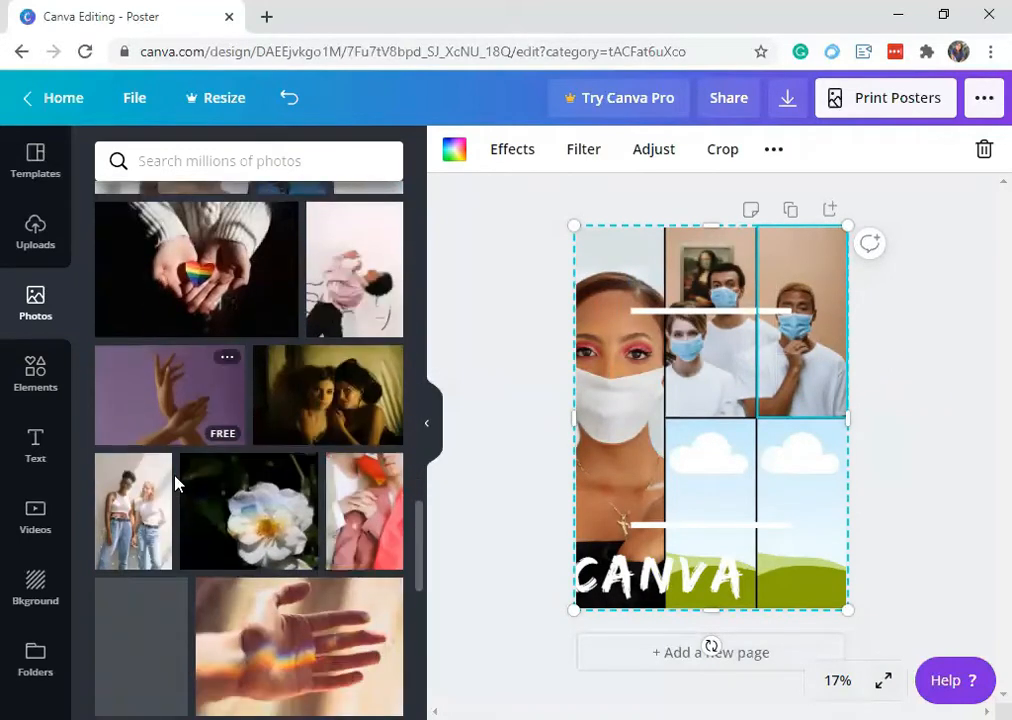
pyautogui.scroll(-6, 175, 483)
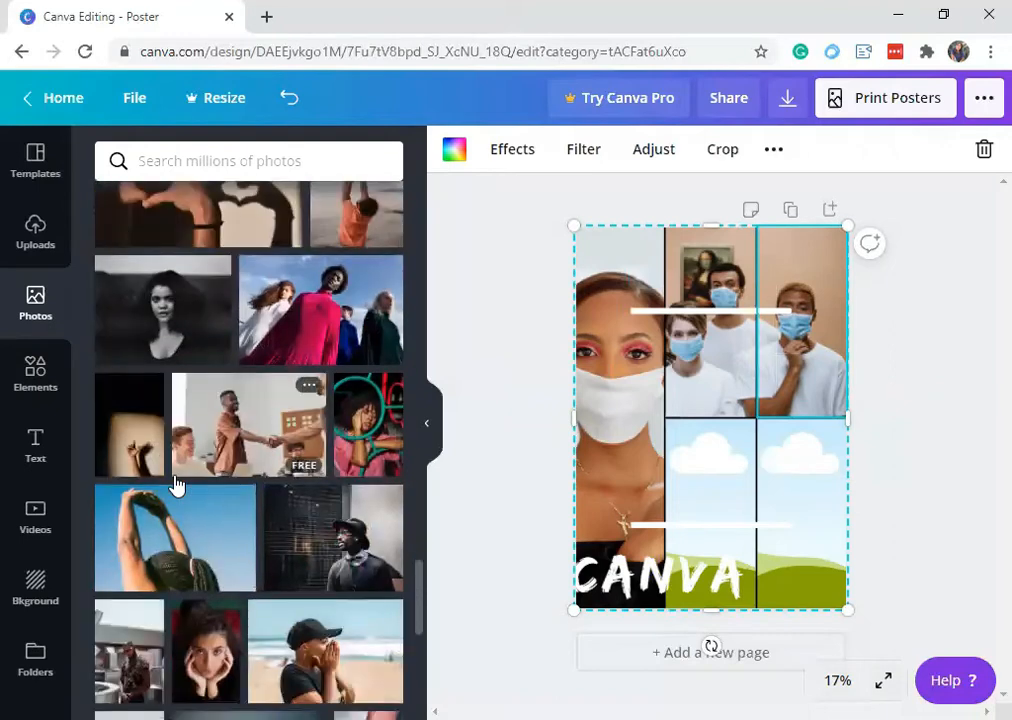
pyautogui.scroll(-5, 175, 485)
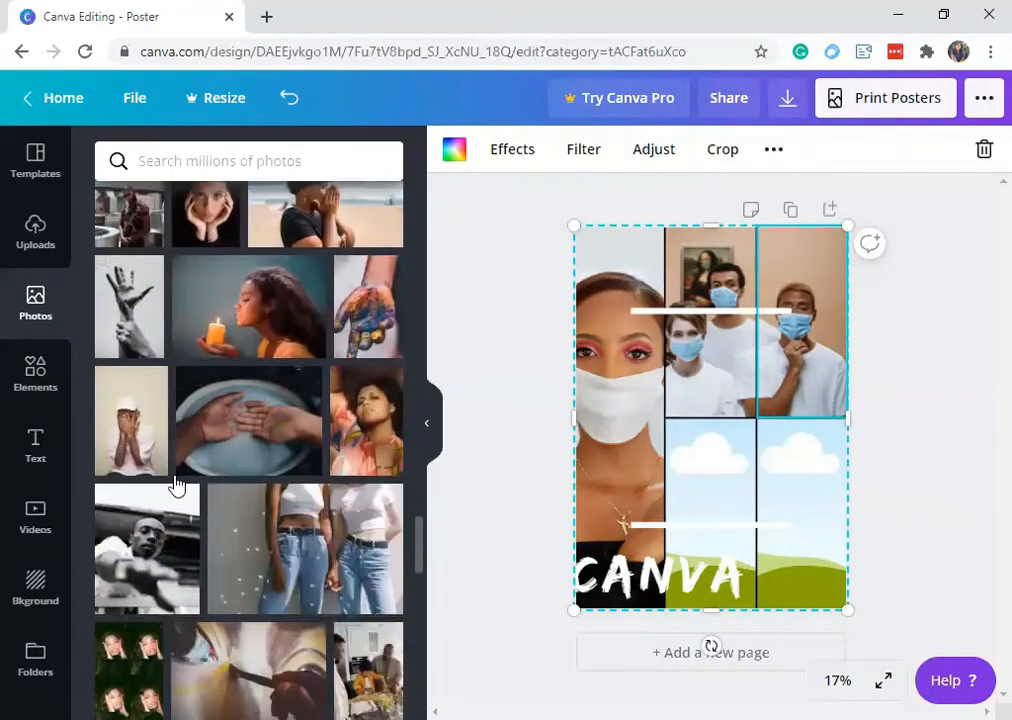
pyautogui.scroll(-5, 175, 485)
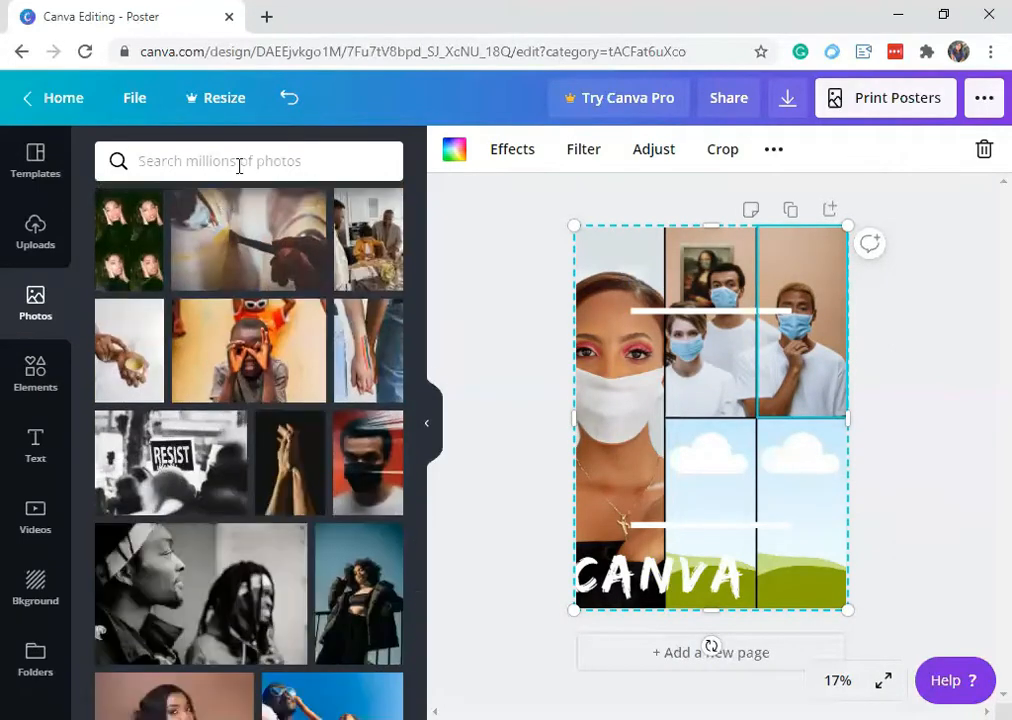
pyautogui.click(239, 166)
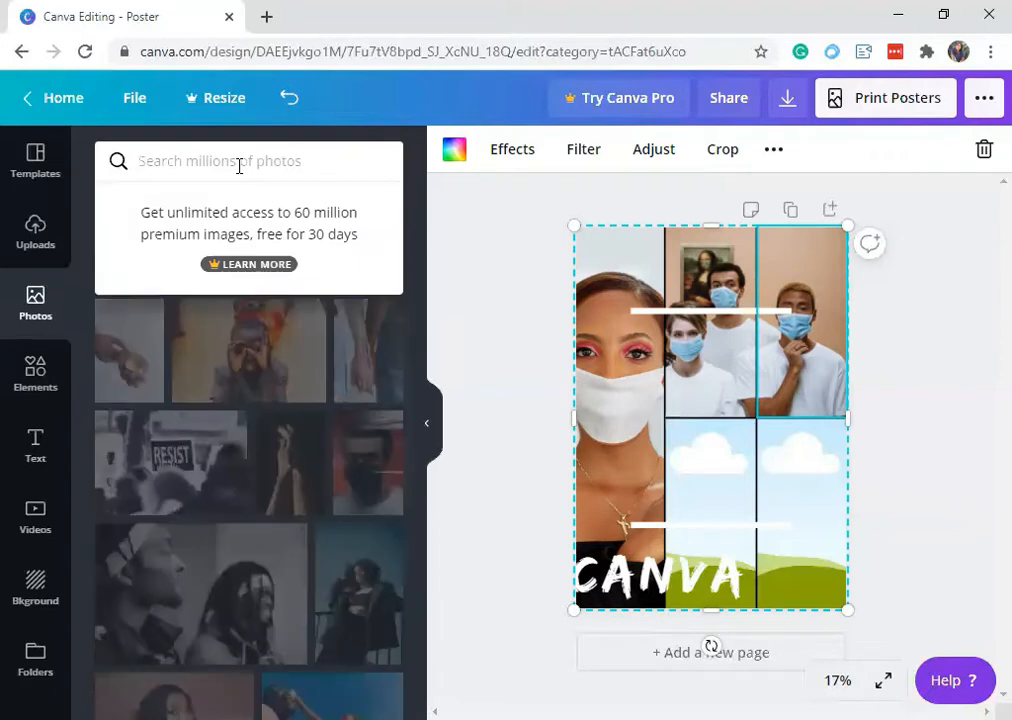
pyautogui.click(510, 350)
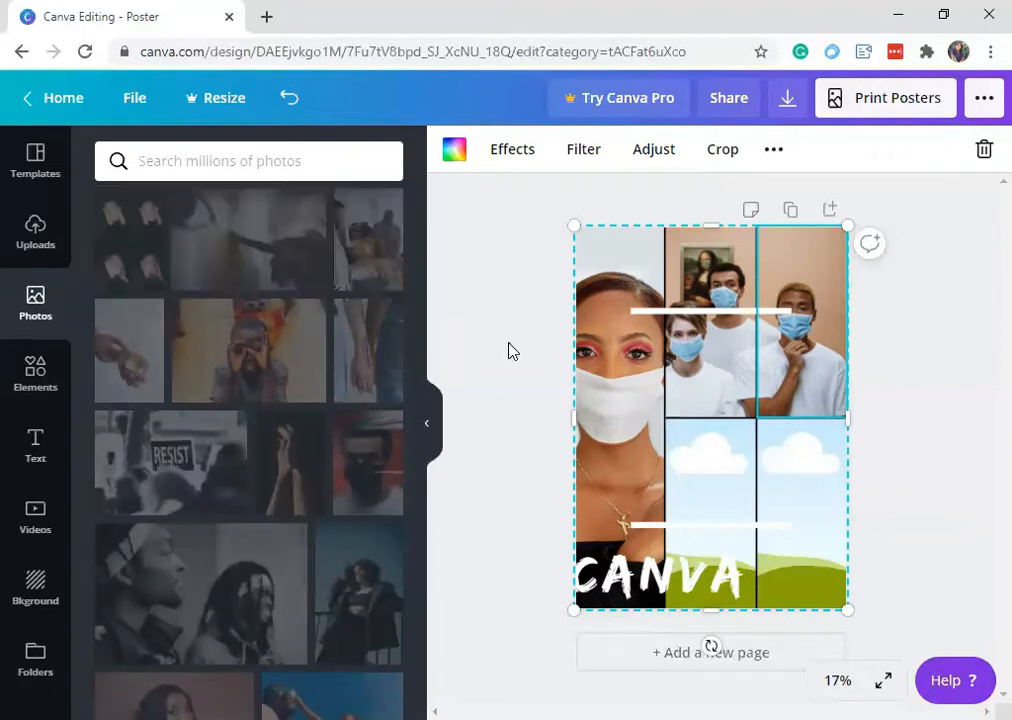
pyautogui.scroll(2, 361, 492)
pyautogui.scroll(-3, 361, 494)
pyautogui.scroll(-10, 361, 494)
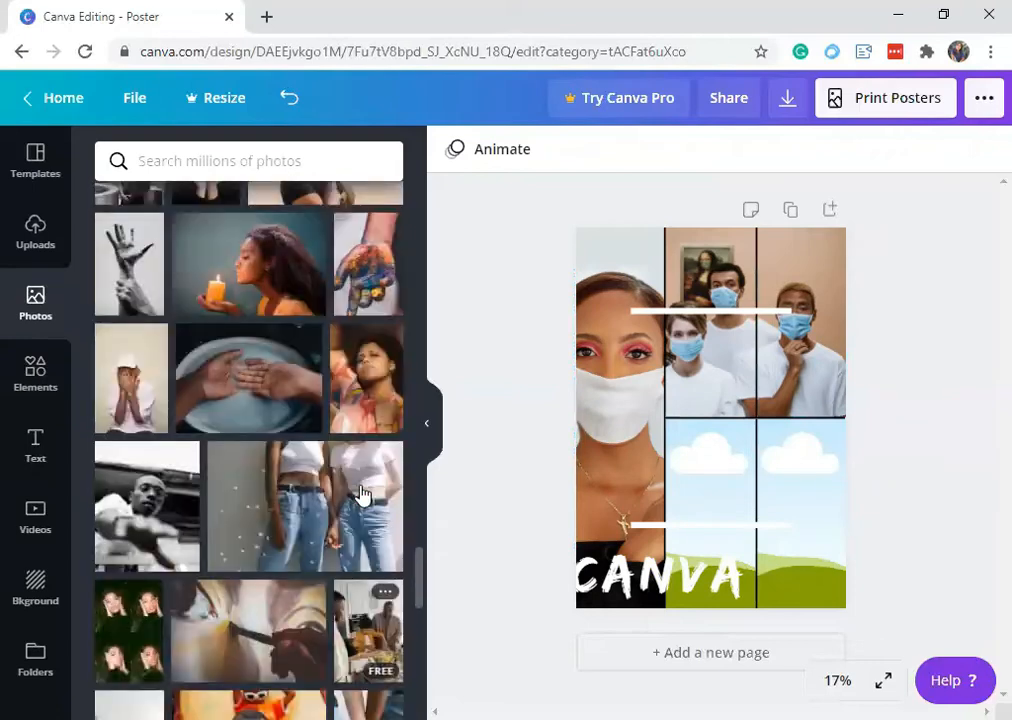
pyautogui.scroll(10, 361, 494)
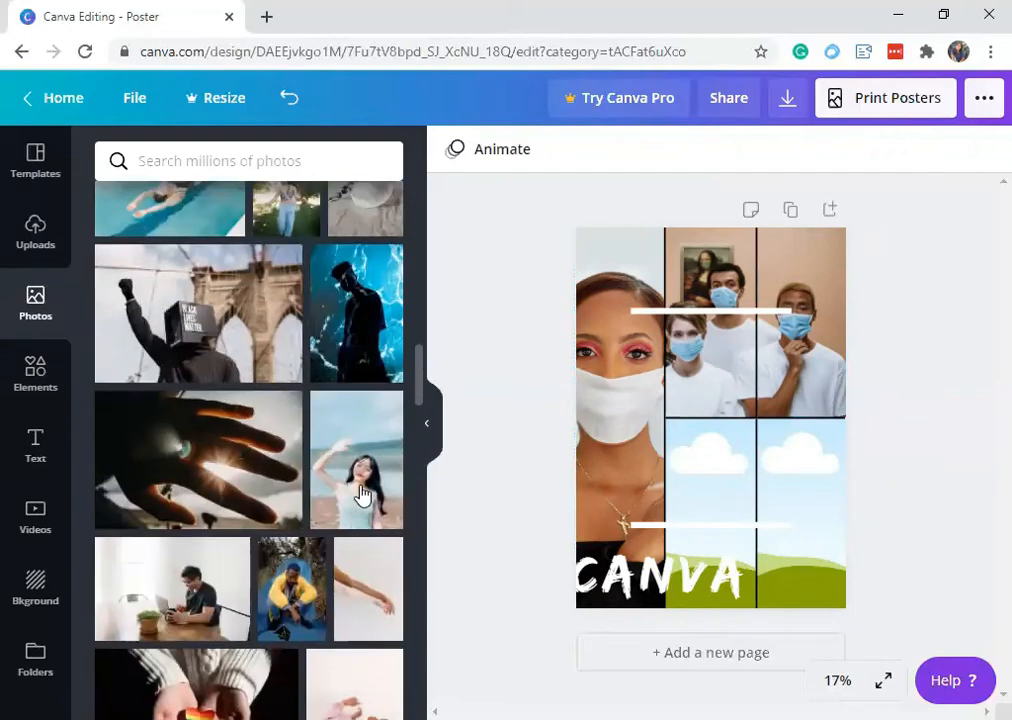
pyautogui.scroll(5, 361, 494)
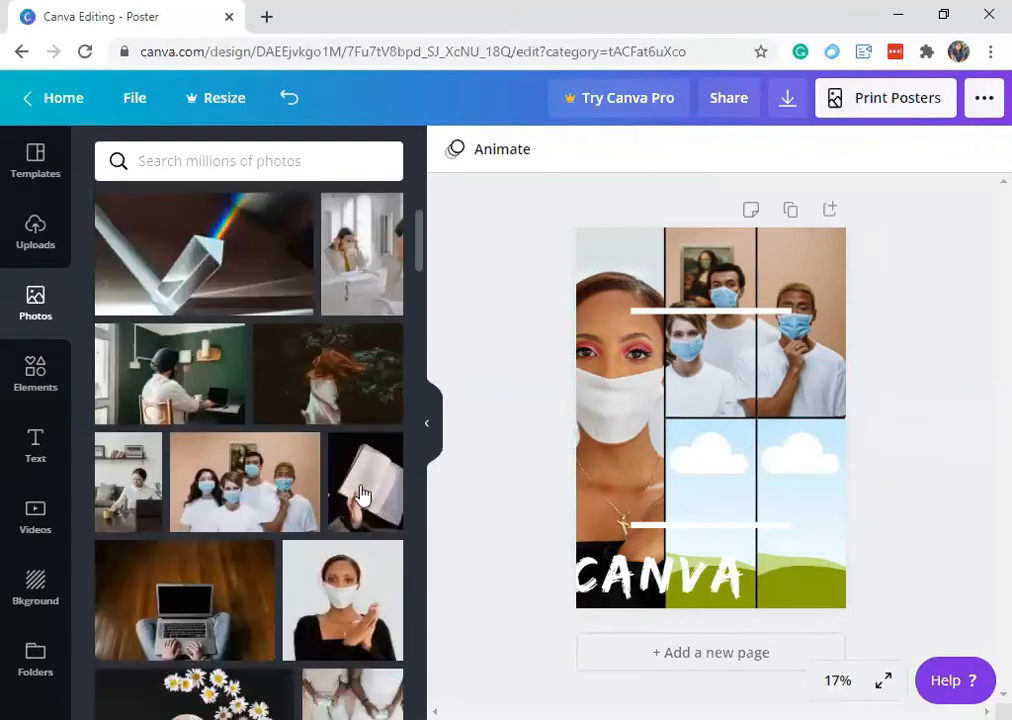
pyautogui.scroll(-2, 361, 494)
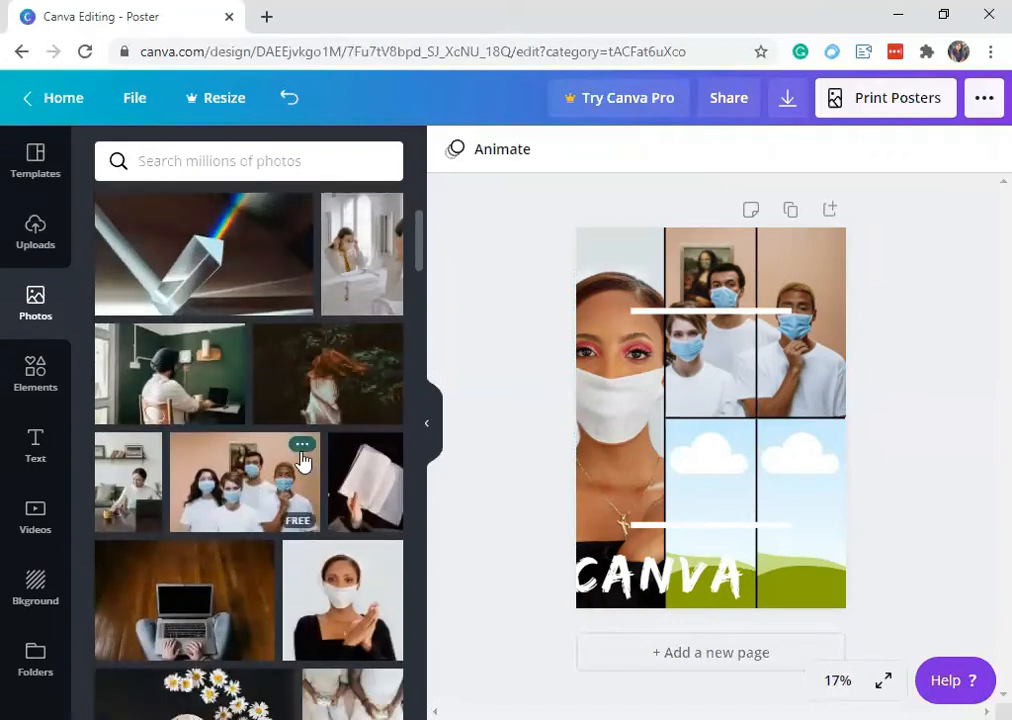
# Step: Search photos by the group photo's "face mask" keyword and place the woman adjusting her mask in the grid's lower-right cell
pyautogui.click(302, 445)
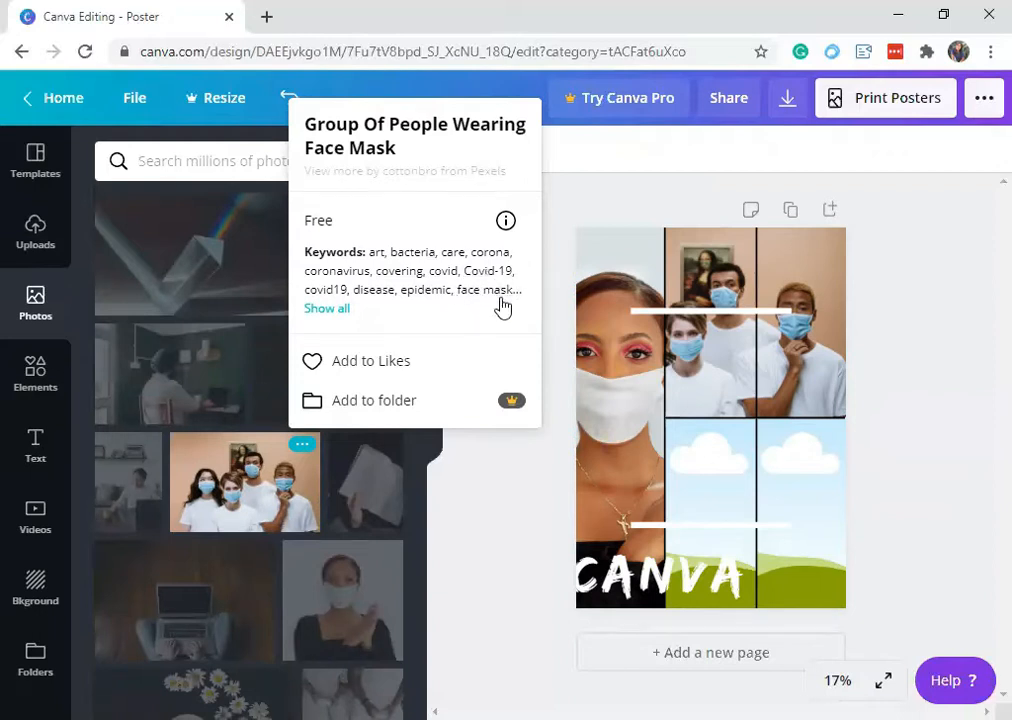
pyautogui.click(508, 299)
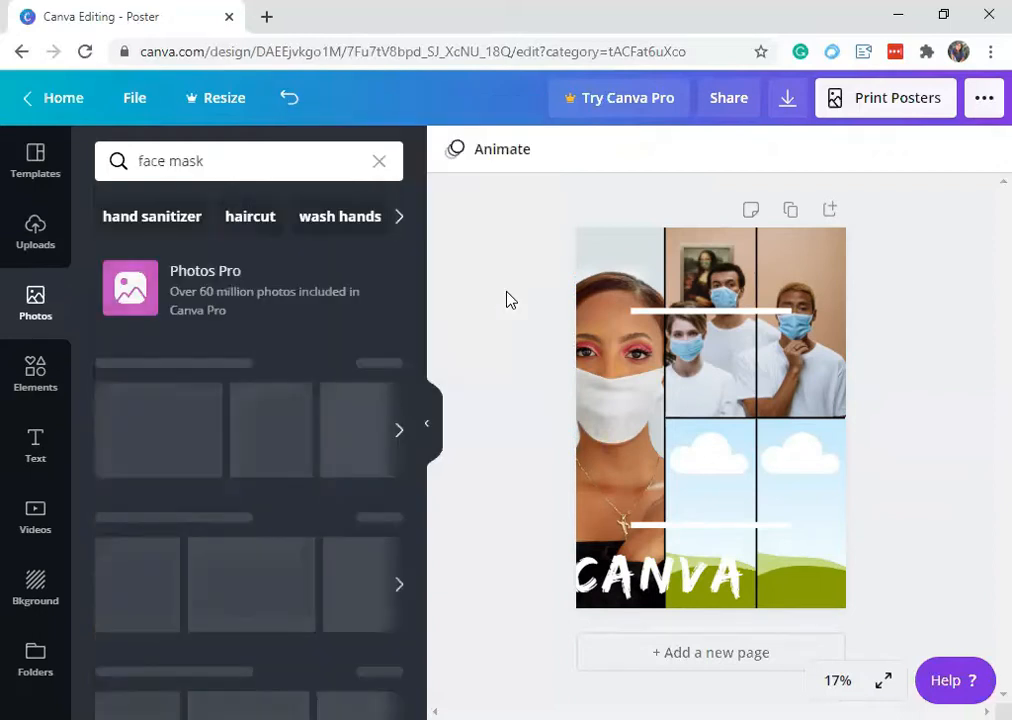
pyautogui.moveTo(174, 413); pyautogui.dragTo(713, 456)
pyautogui.moveTo(794, 508); pyautogui.dragTo(806, 530)
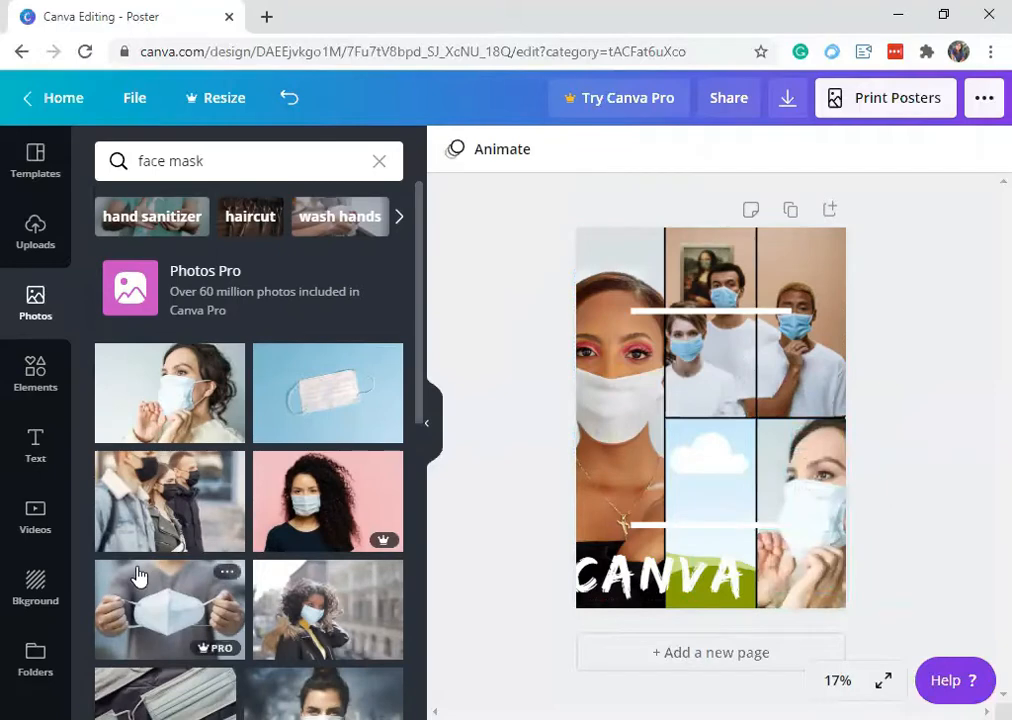
# Step: Fill the grid's lower middle cell with the free photo of the masked woman in a brown coat, and shift its crop to frame her
pyautogui.scroll(-2, 136, 578)
pyautogui.scroll(-3, 136, 578)
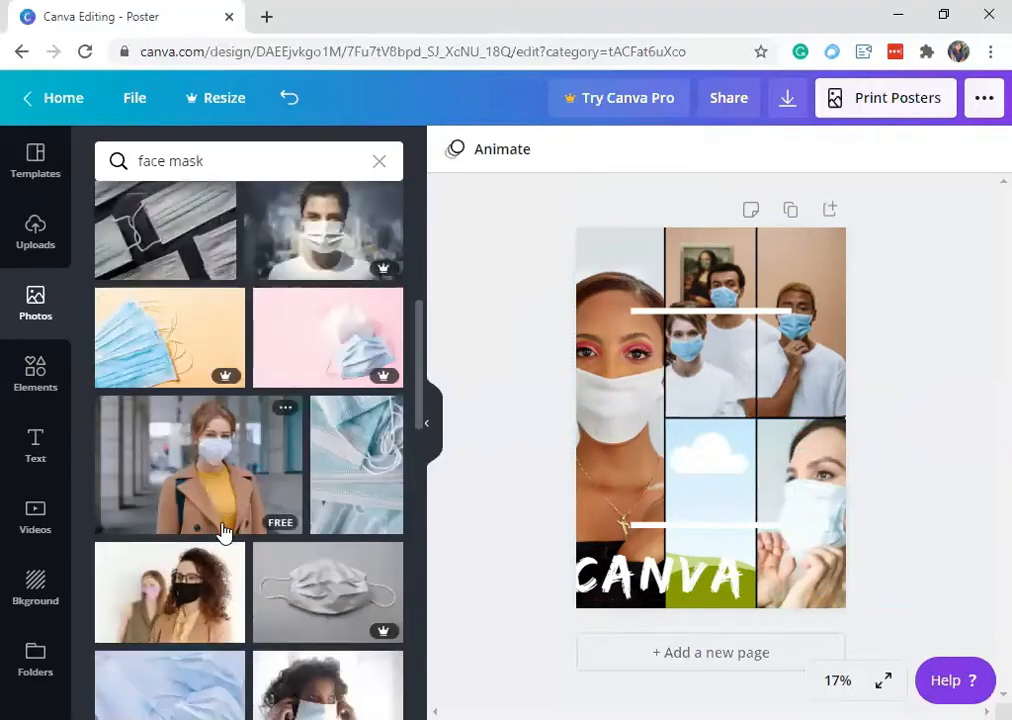
pyautogui.moveTo(226, 382)
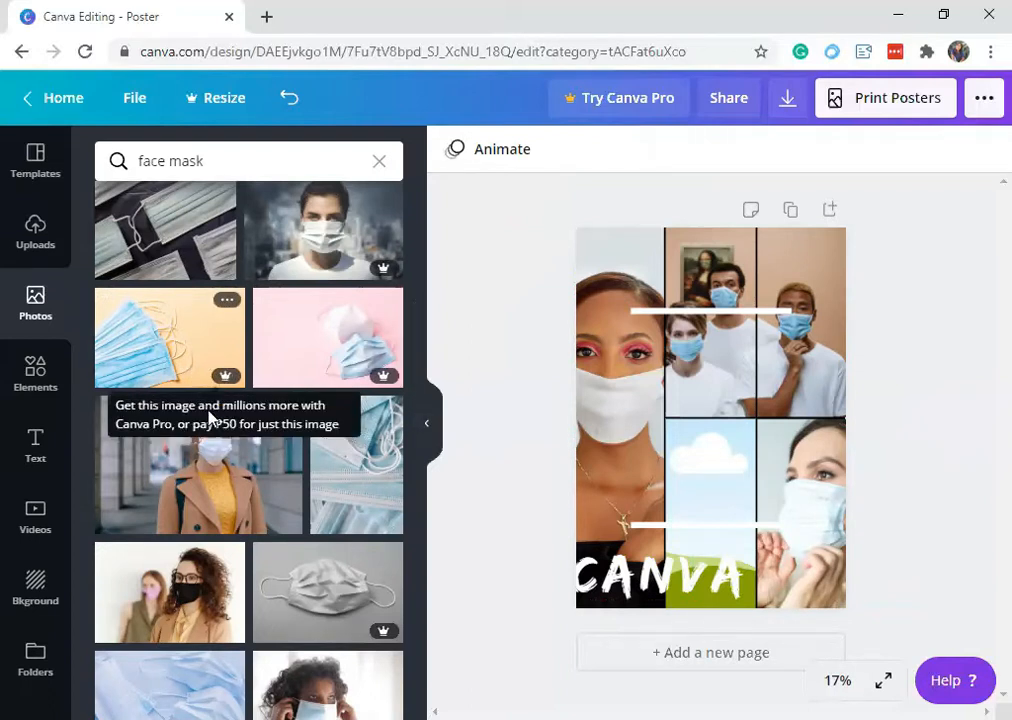
pyautogui.click(210, 474)
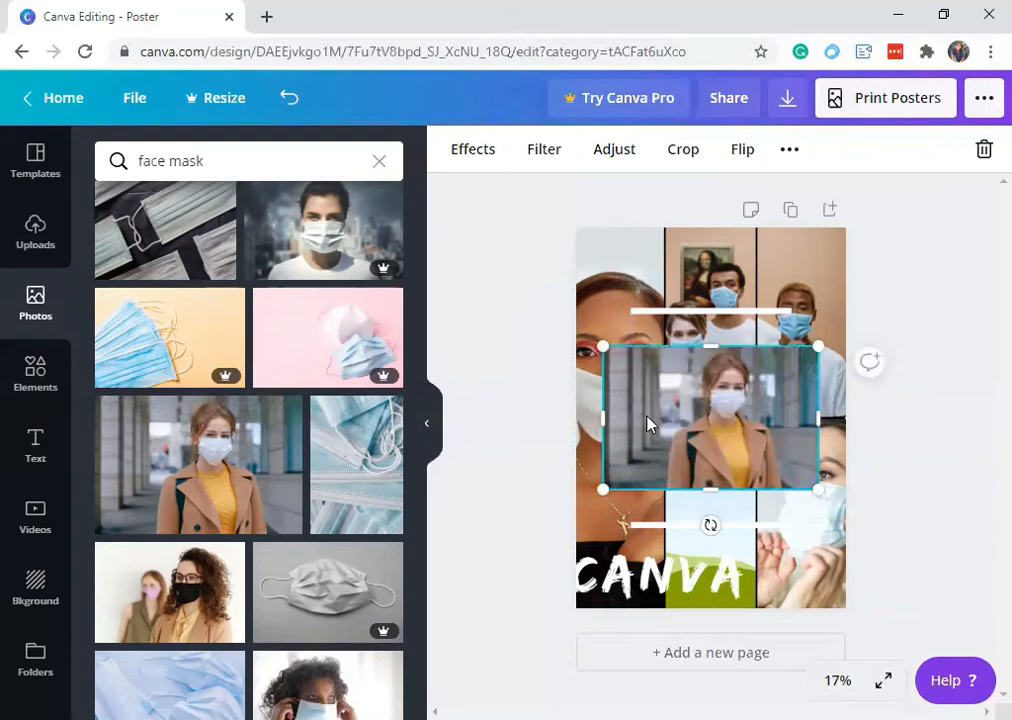
pyautogui.moveTo(686, 497); pyautogui.dragTo(677, 522)
pyautogui.moveTo(681, 478)
pyautogui.mouseDown()
pyautogui.moveTo(700, 470)
pyautogui.moveTo(682, 479)
pyautogui.moveTo(707, 481)
pyautogui.moveTo(709, 540)
pyautogui.moveTo(709, 472)
pyautogui.moveTo(716, 533)
pyautogui.moveTo(676, 472)
pyautogui.moveTo(705, 461)
pyautogui.moveTo(714, 499)
pyautogui.moveTo(703, 513)
pyautogui.moveTo(700, 454)
pyautogui.moveTo(718, 476)
pyautogui.moveTo(679, 498)
pyautogui.mouseUp()
pyautogui.moveTo(700, 312); pyautogui.dragTo(573, 253)
pyautogui.moveTo(697, 515); pyautogui.dragTo(683, 476)
pyautogui.doubleClick(713, 477)
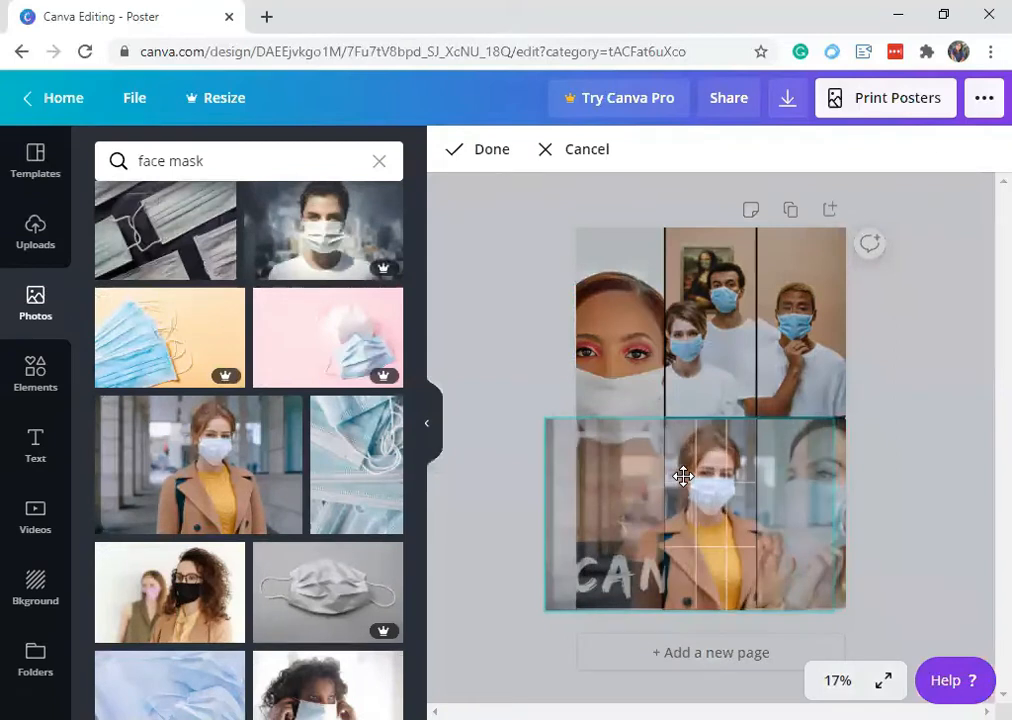
pyautogui.click(922, 472)
# Step: Move the CANVA EDITING title to the middle of the poster, between the two white lines
pyautogui.moveTo(605, 436); pyautogui.dragTo(740, 514)
pyautogui.click(678, 572)
pyautogui.moveTo(678, 572); pyautogui.dragTo(734, 388)
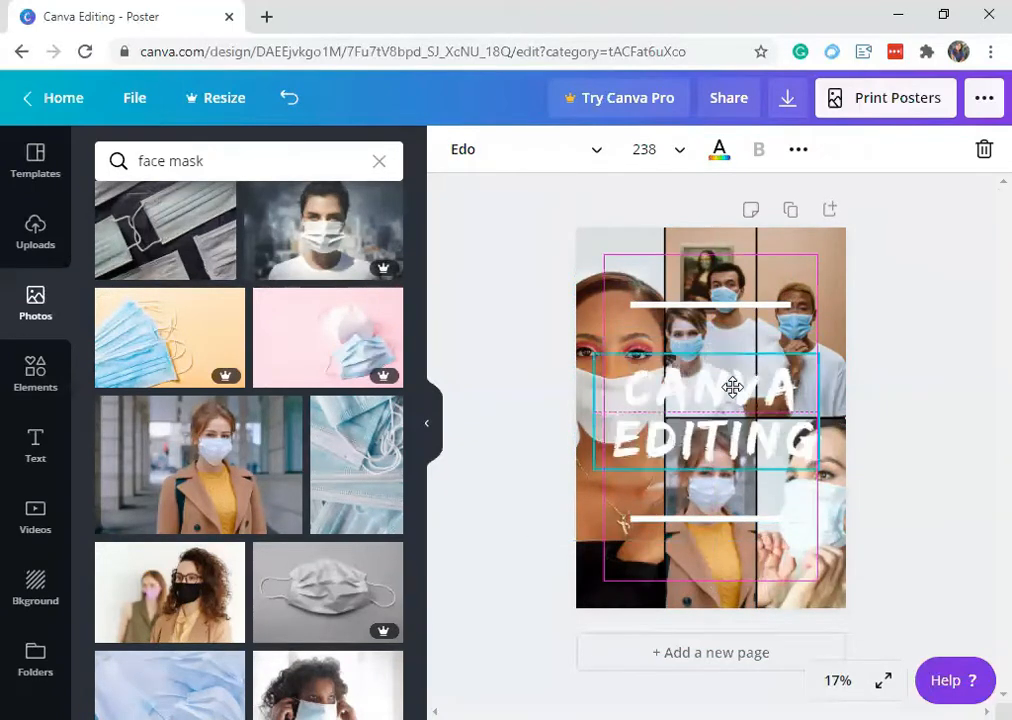
# Step: Select the photo in the grid's upper-right cell and connect the Duotone effect for it
pyautogui.click(818, 280)
pyautogui.click(818, 280)
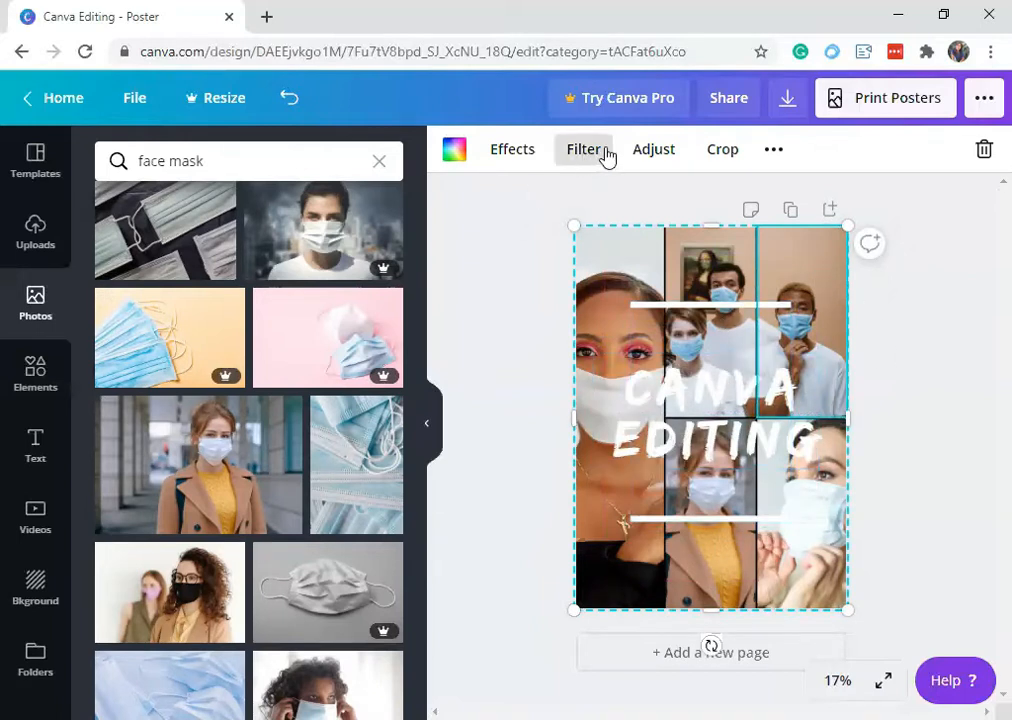
pyautogui.click(490, 156)
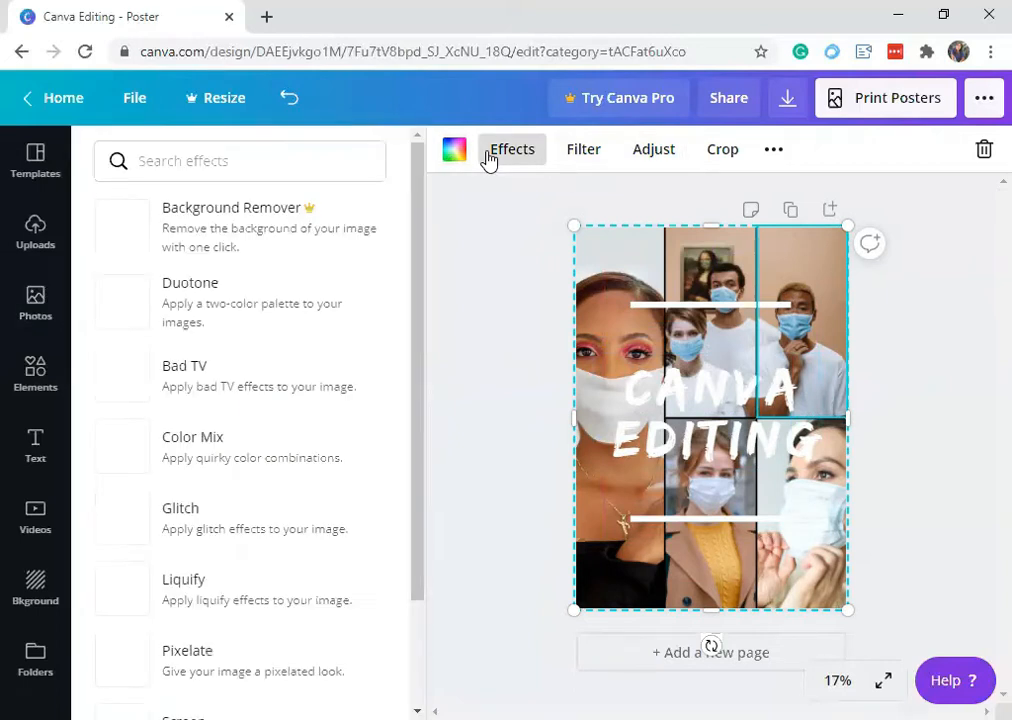
pyautogui.click(131, 303)
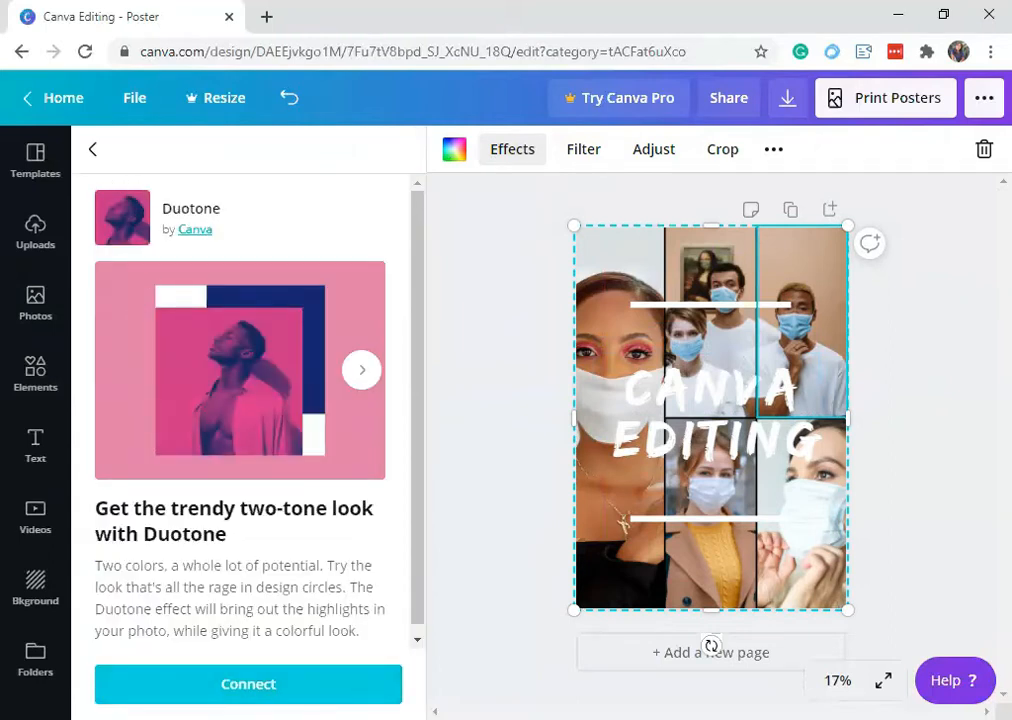
pyautogui.click(350, 683)
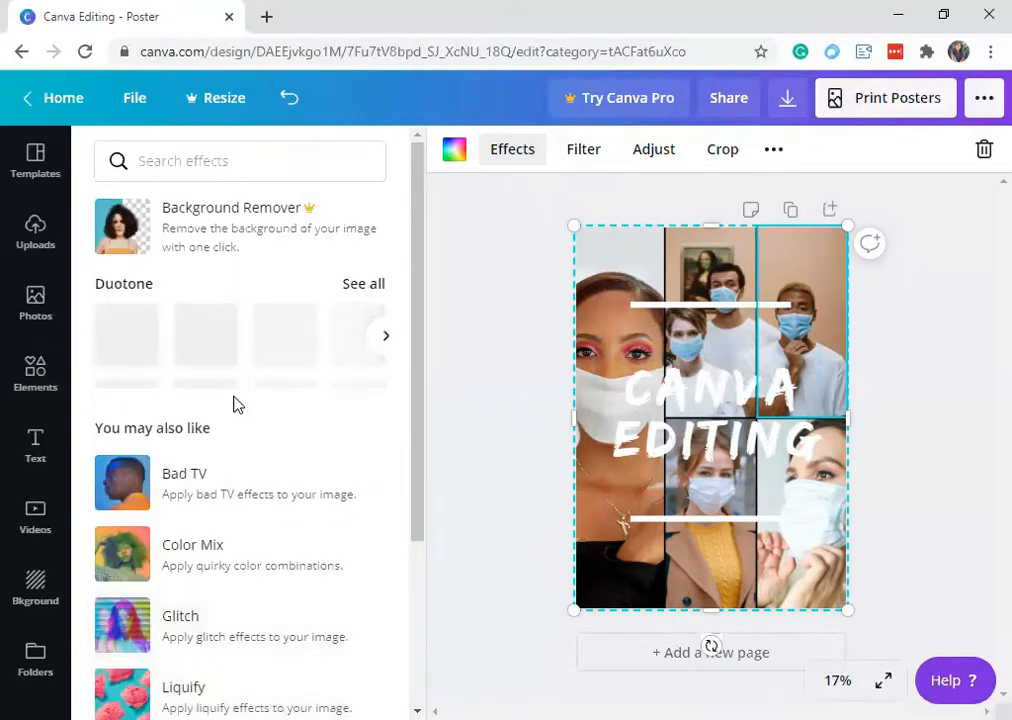
# Step: Connect the Color Mix effect and give the upper-right cell's photo the Violet Duotone effect
pyautogui.click(137, 563)
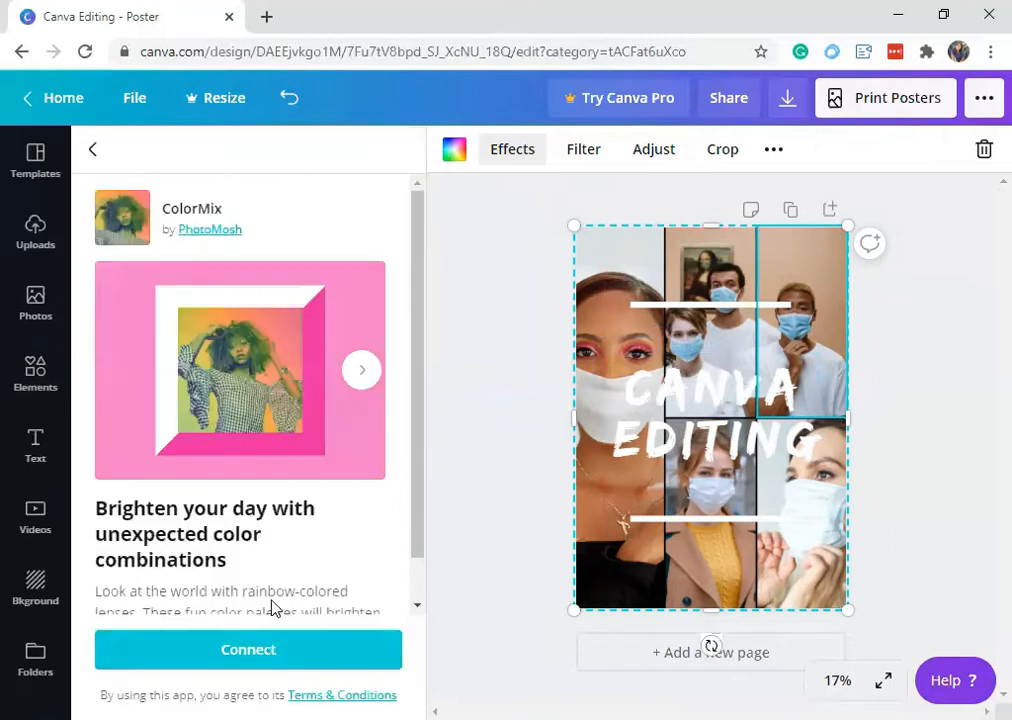
pyautogui.click(273, 652)
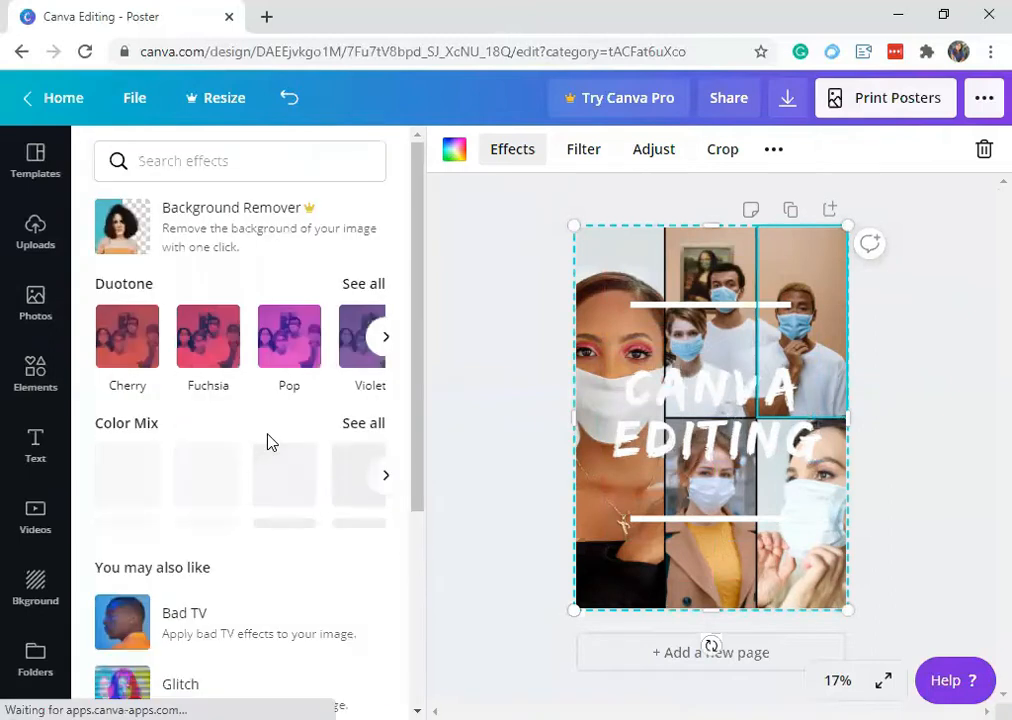
pyautogui.click(345, 347)
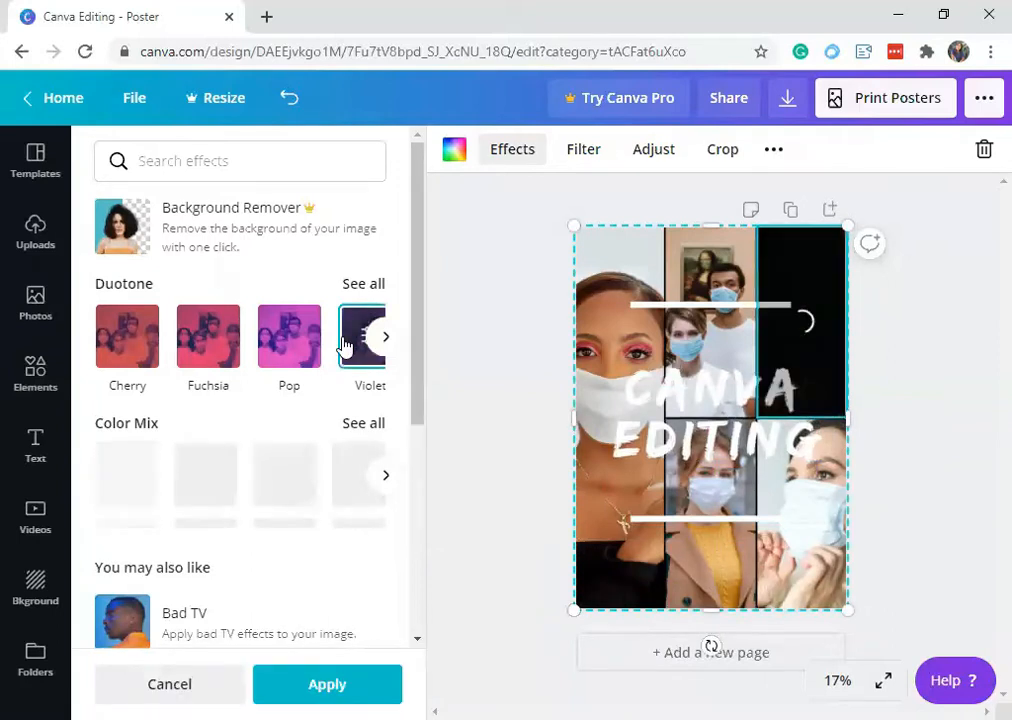
pyautogui.click(697, 268)
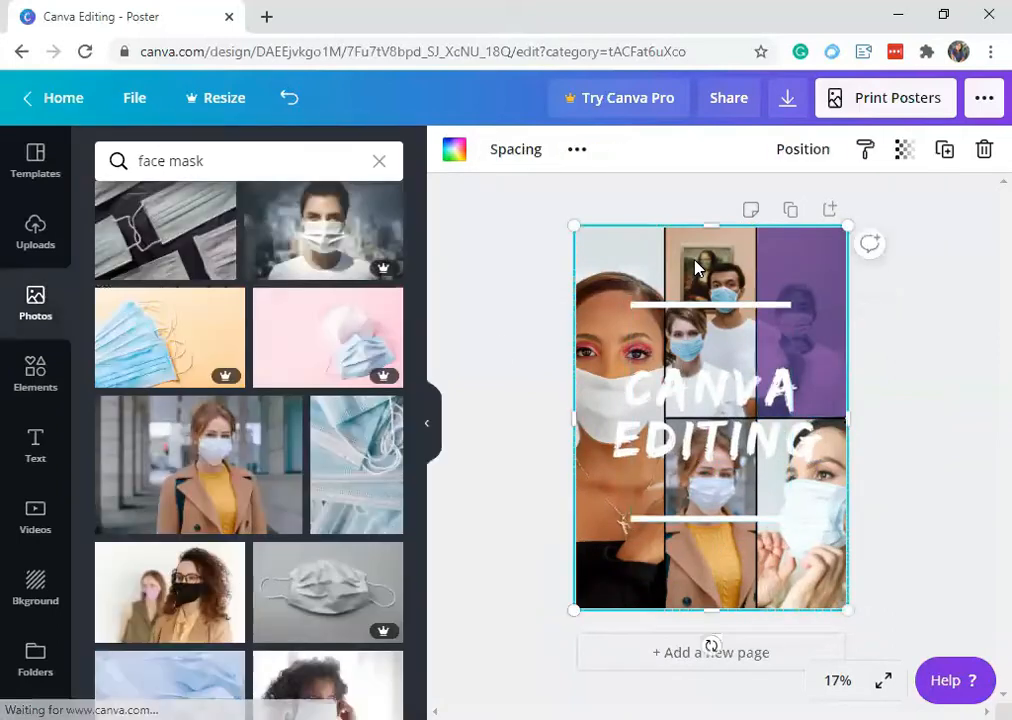
# Step: Browse the photo effects available for the photo in the grid's upper middle cell
pyautogui.click(697, 268)
pyautogui.click(500, 148)
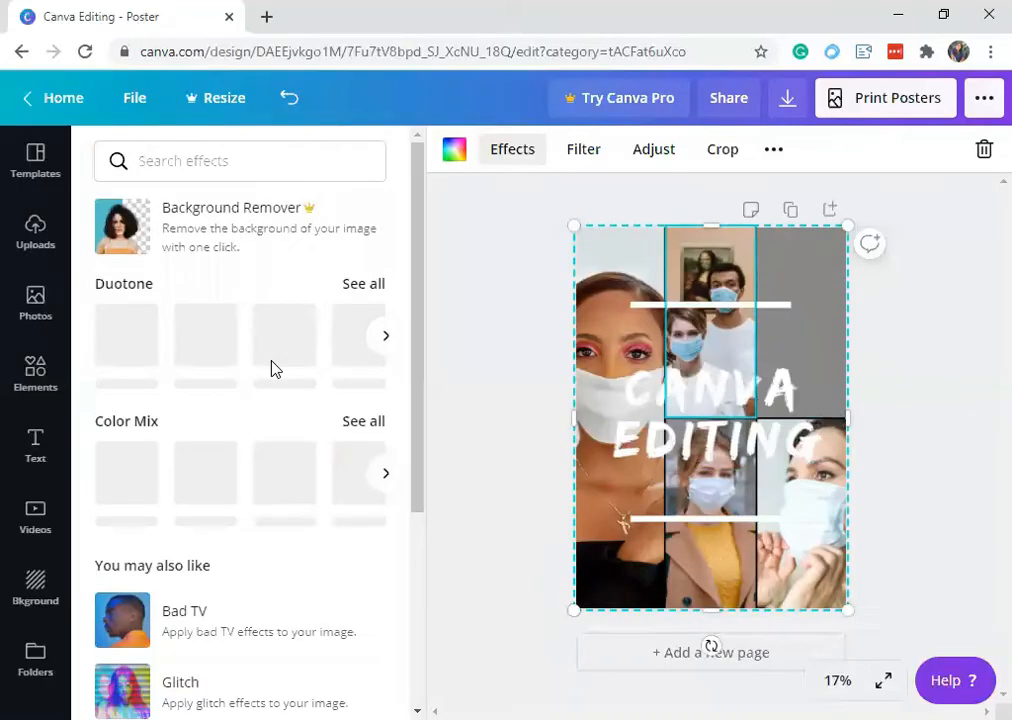
pyautogui.click(385, 339)
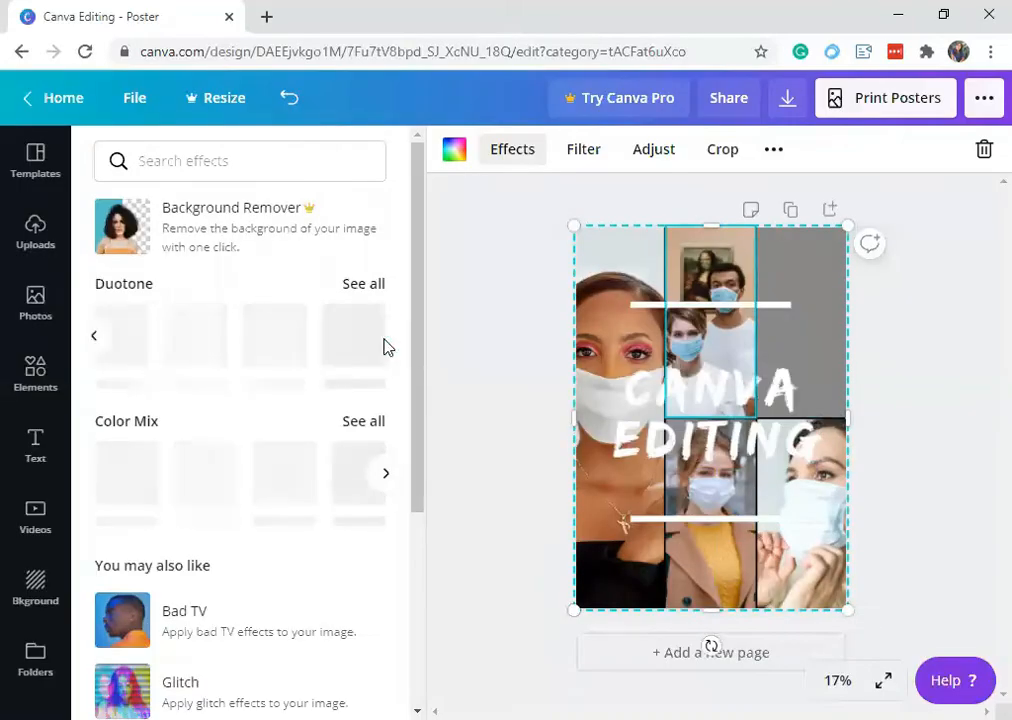
pyautogui.scroll(-3, 283, 565)
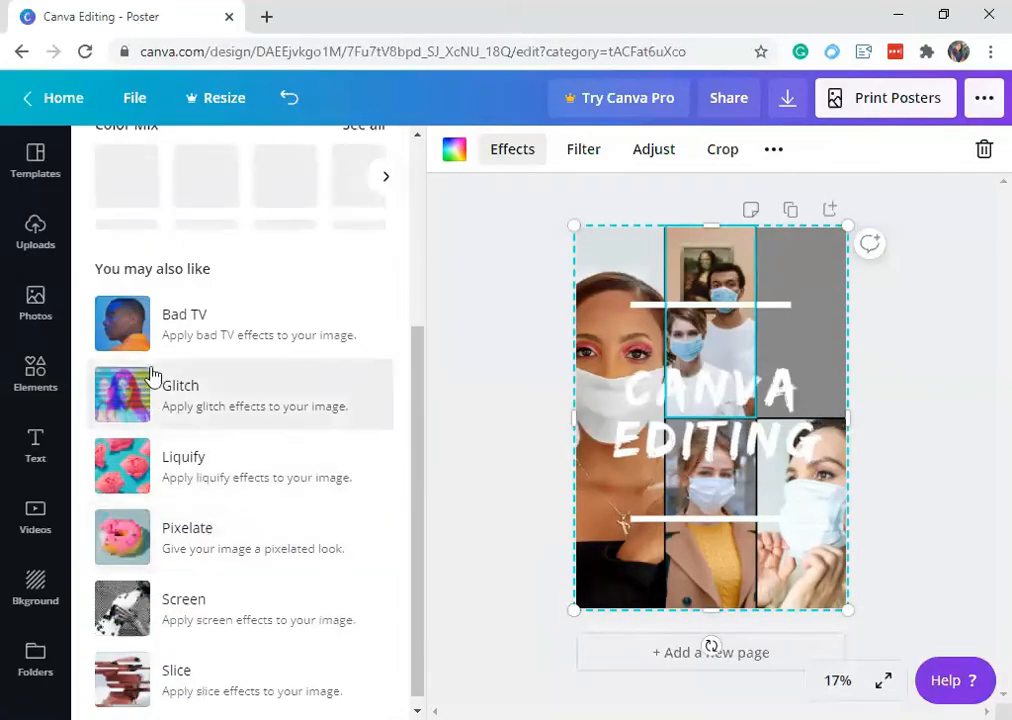
pyautogui.scroll(5, 200, 487)
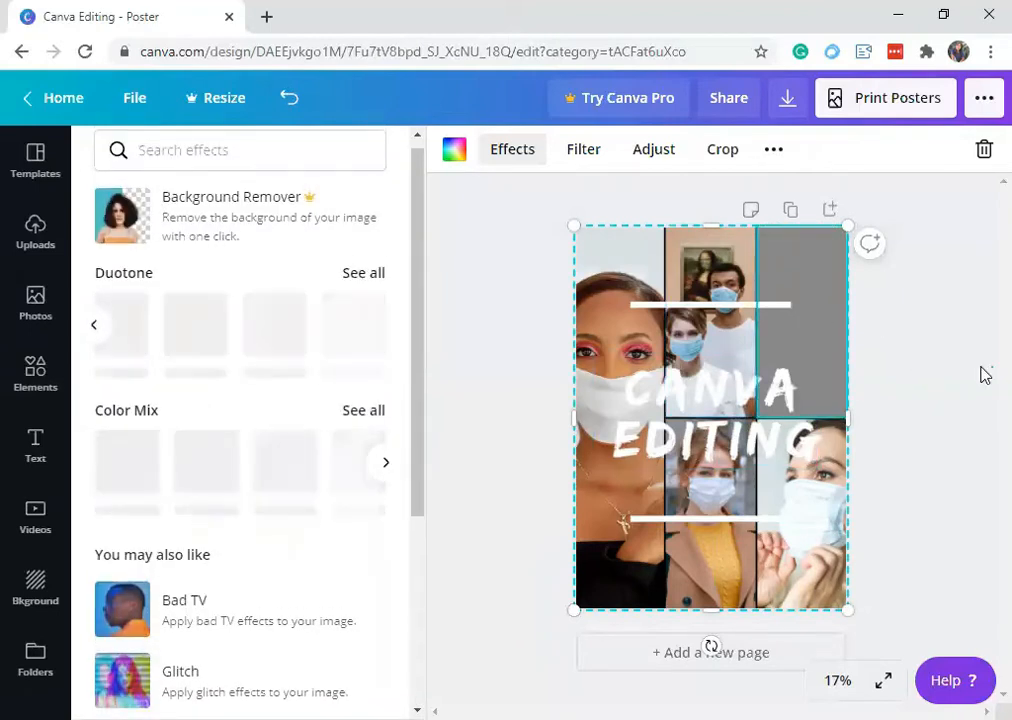
# Step: Undo the Violet Duotone effect, the CANVA EDITING title's move and the crop shift of the lower middle photo
pyautogui.hotkey('ctrl', 'z')
pyautogui.hotkey('ctrl', 'z')
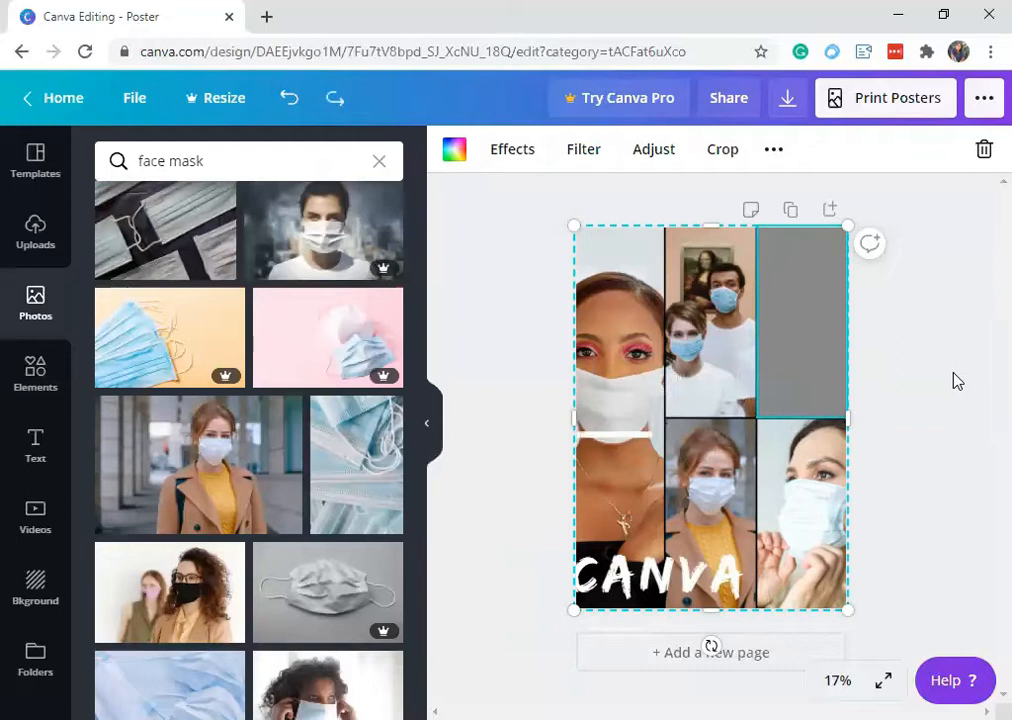
pyautogui.hotkey('ctrl', 'z')
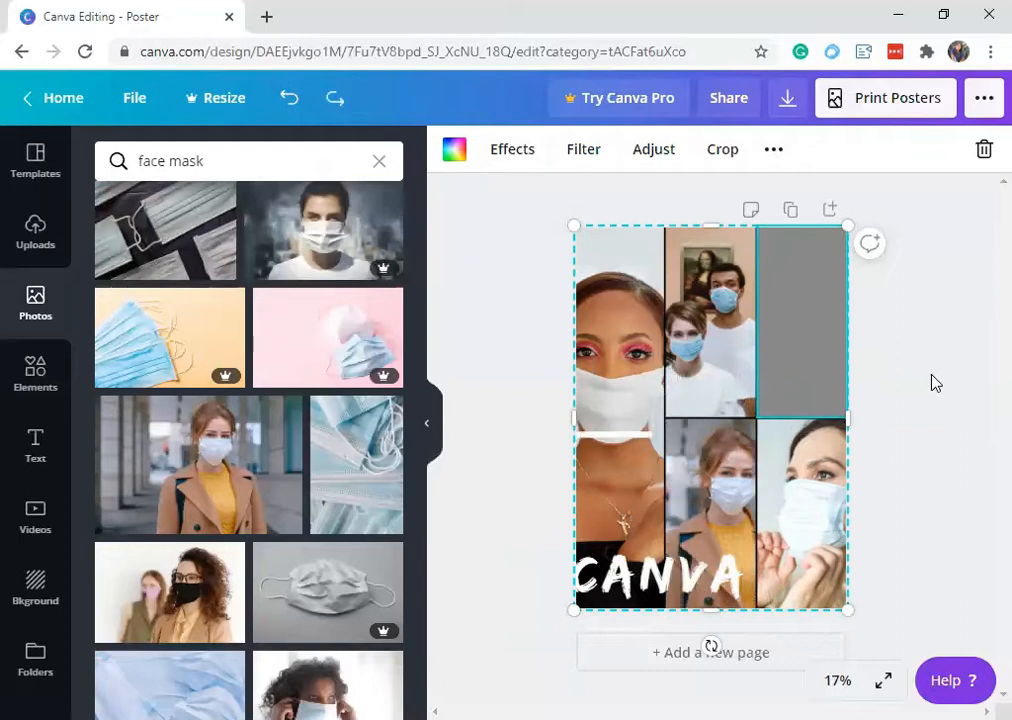
pyautogui.doubleClick(705, 463)
pyautogui.moveTo(689, 459); pyautogui.dragTo(673, 459)
pyautogui.click(813, 334)
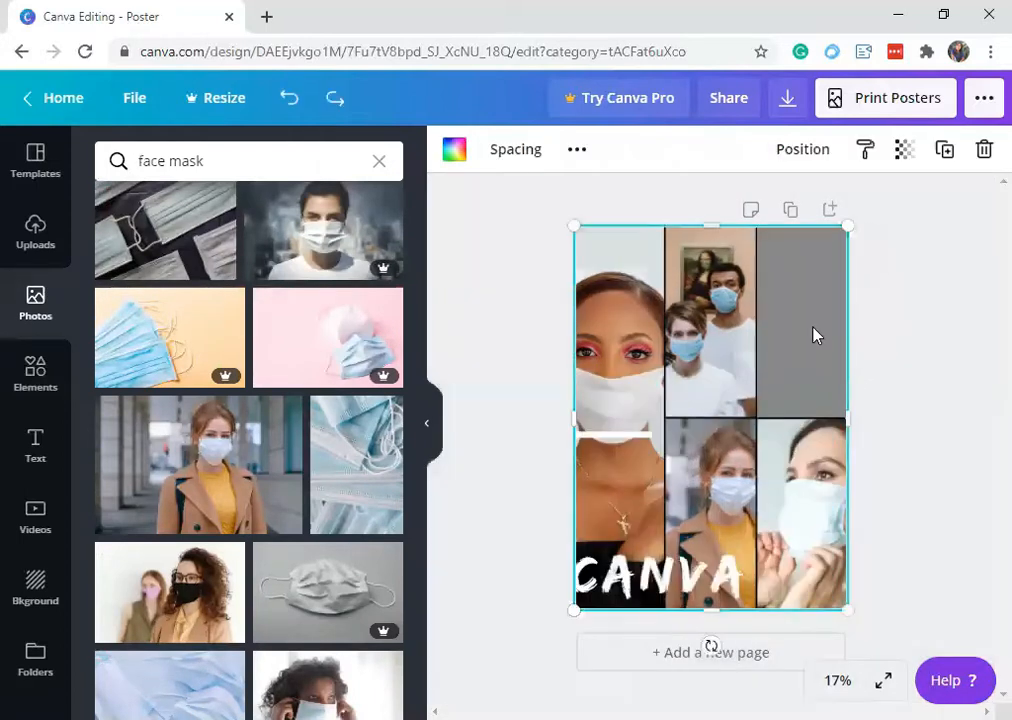
pyautogui.doubleClick(814, 325)
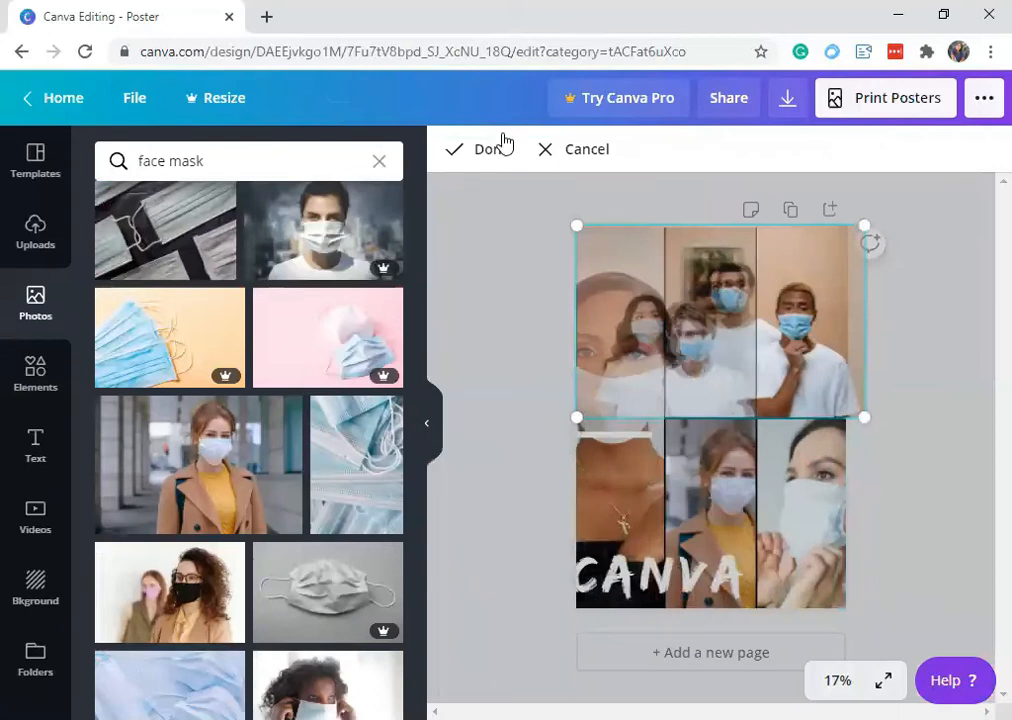
pyautogui.click(572, 153)
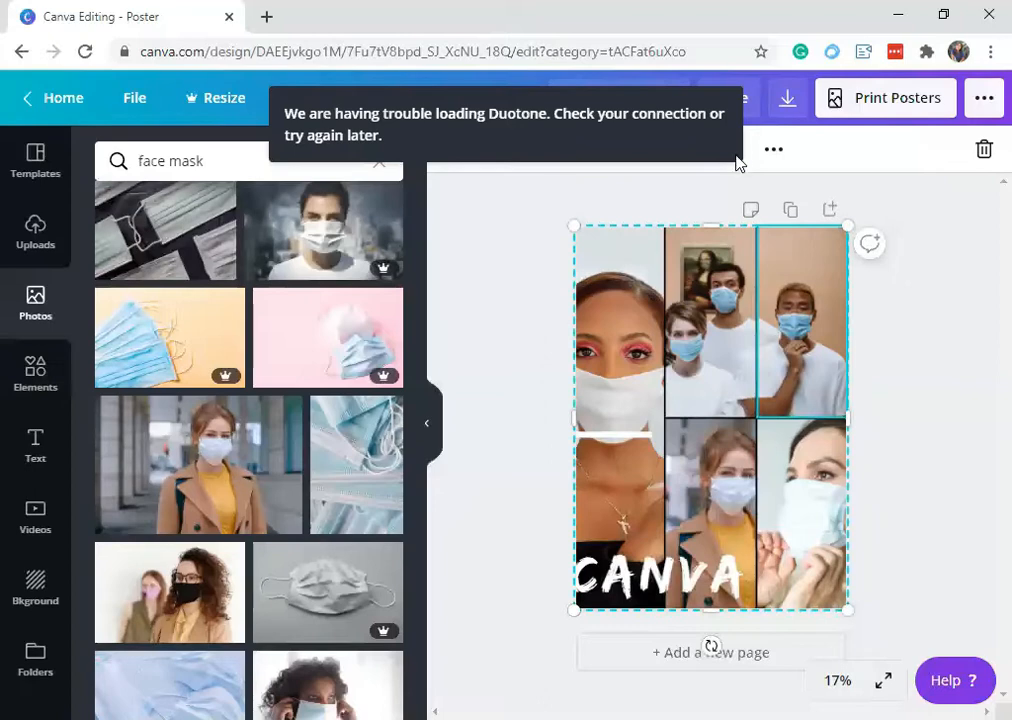
pyautogui.click(475, 229)
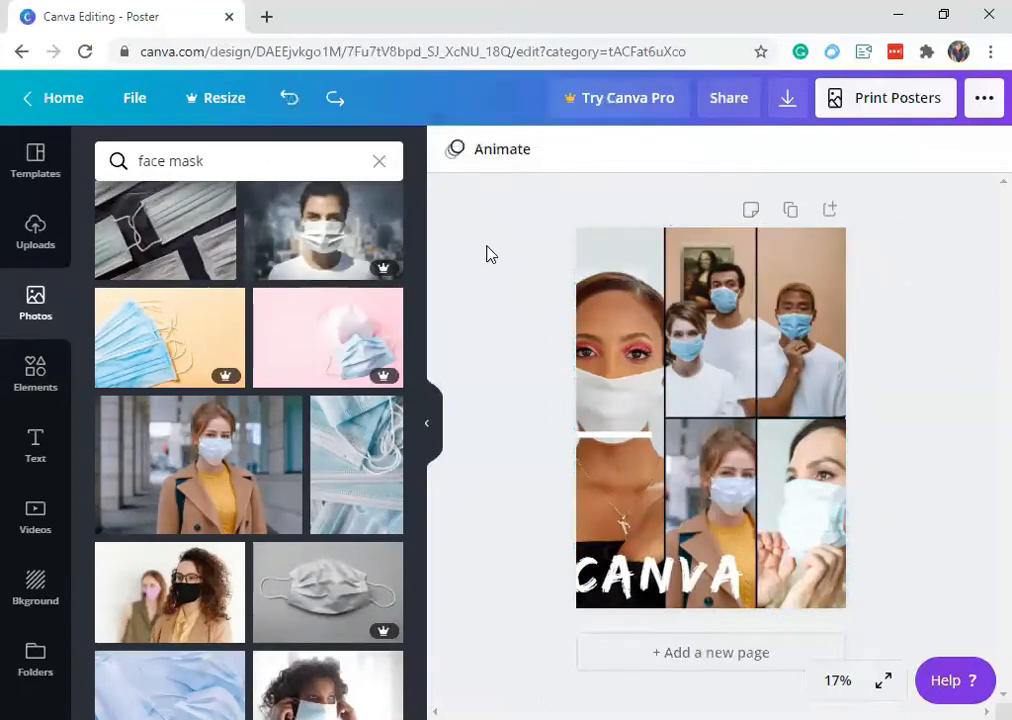
# Step: Try to open the effects again for the photo in the grid's upper-right cell
pyautogui.scroll(5, 345, 481)
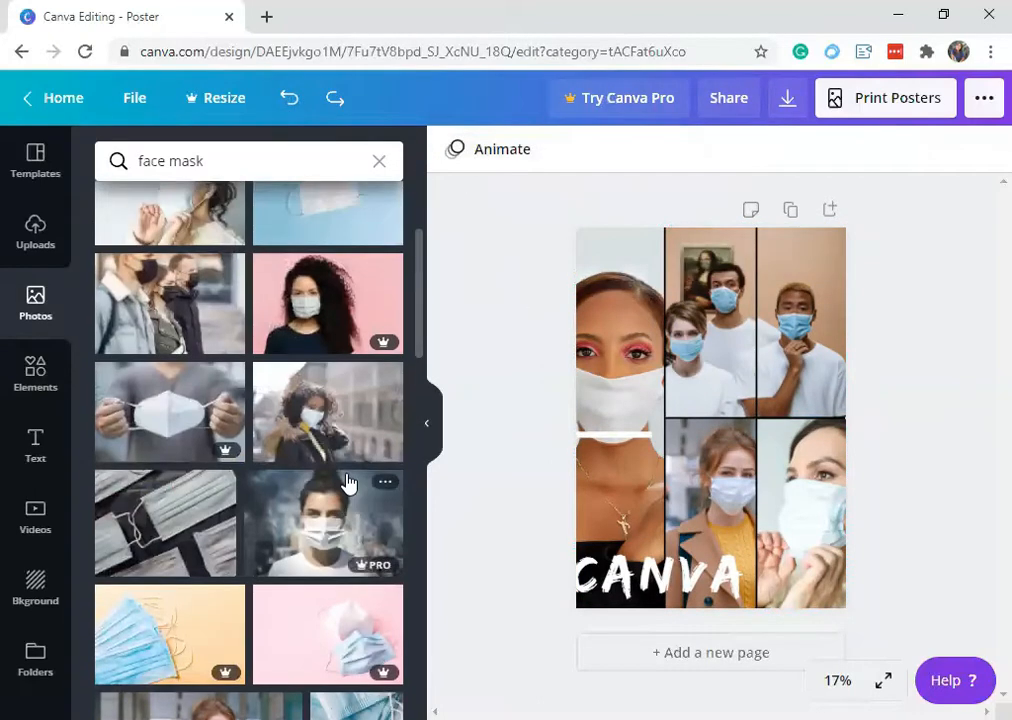
pyautogui.click(790, 330)
pyautogui.click(790, 330)
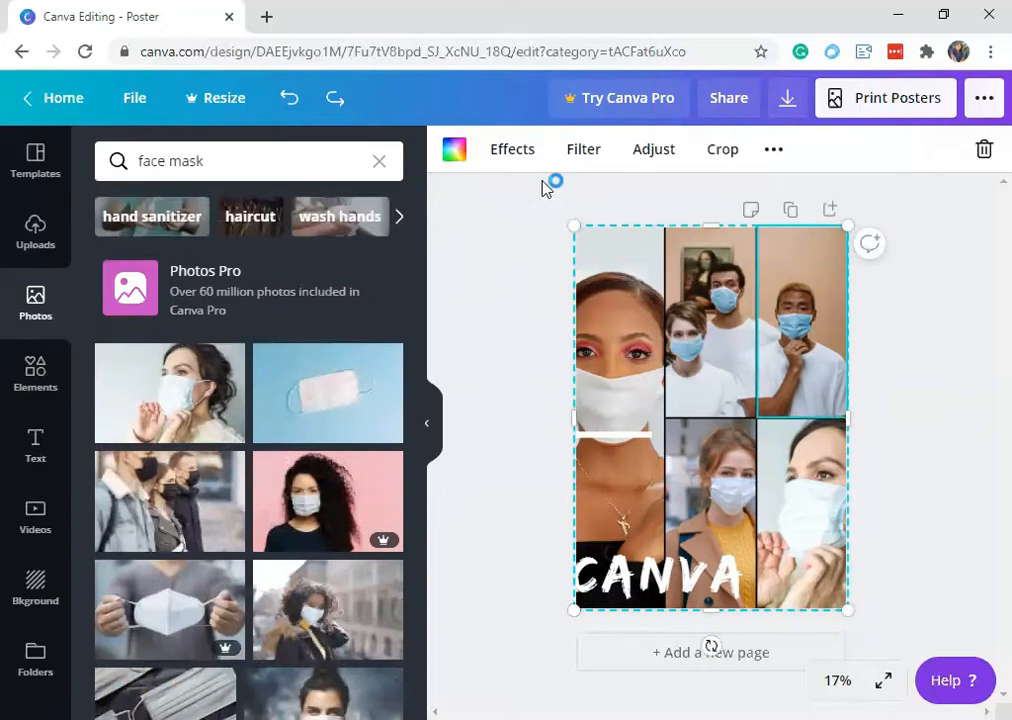
pyautogui.click(518, 152)
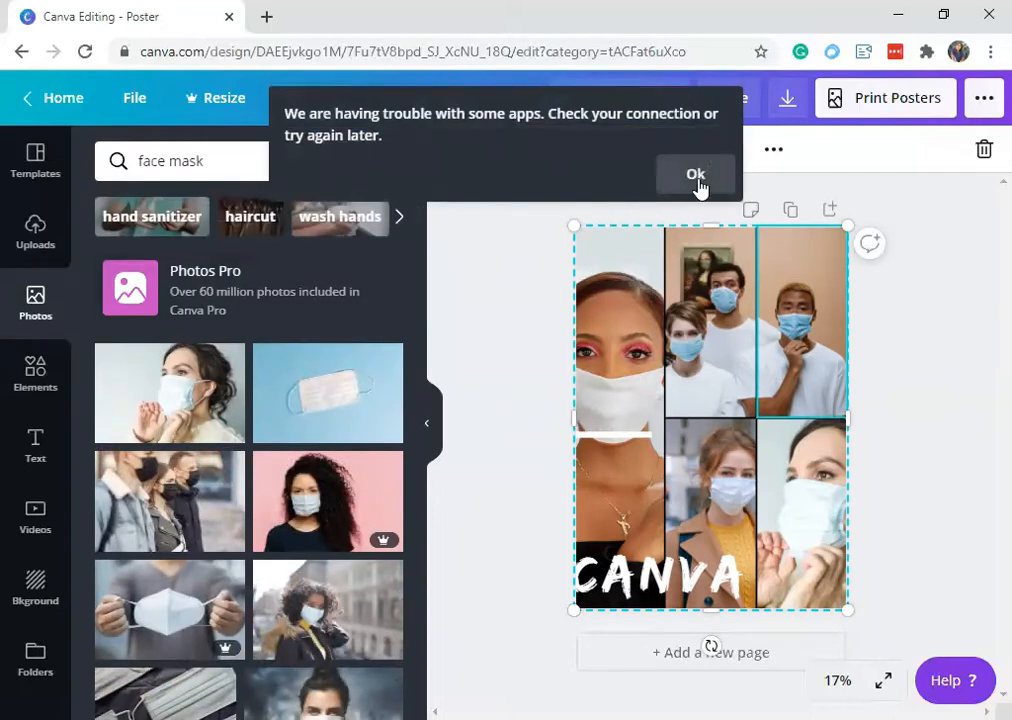
pyautogui.click(697, 176)
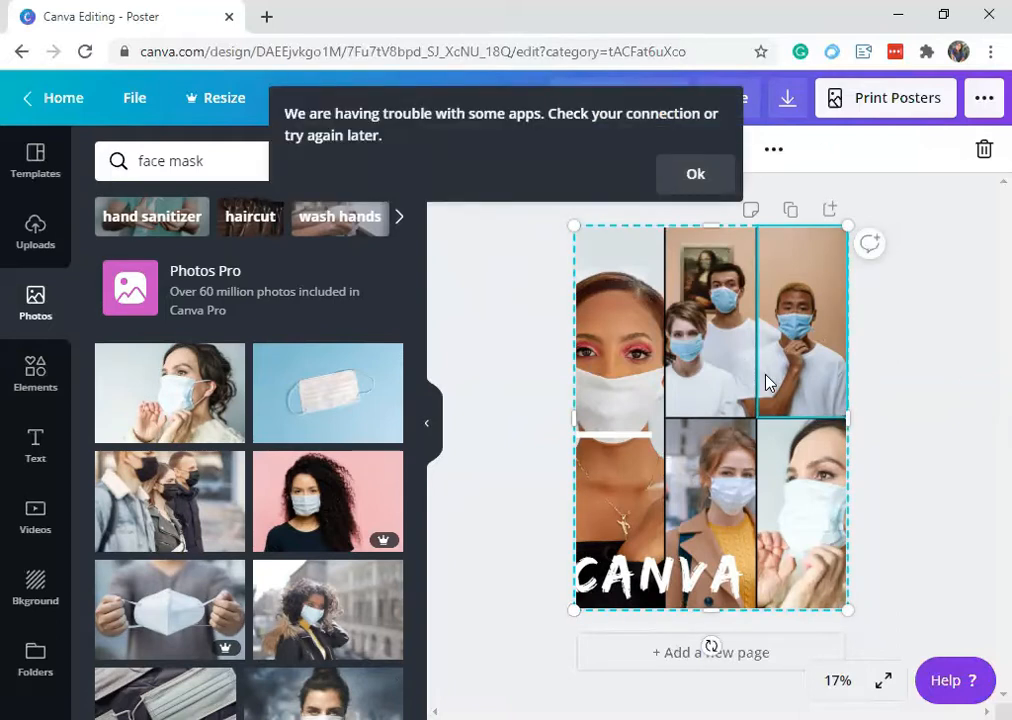
pyautogui.click(930, 388)
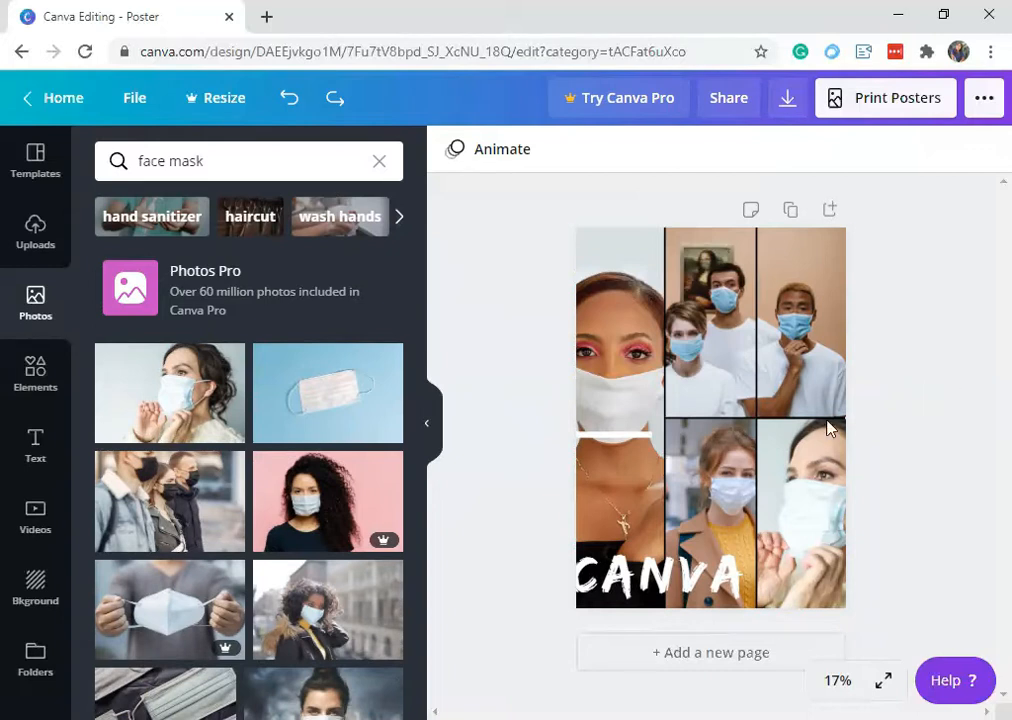
pyautogui.click(797, 300)
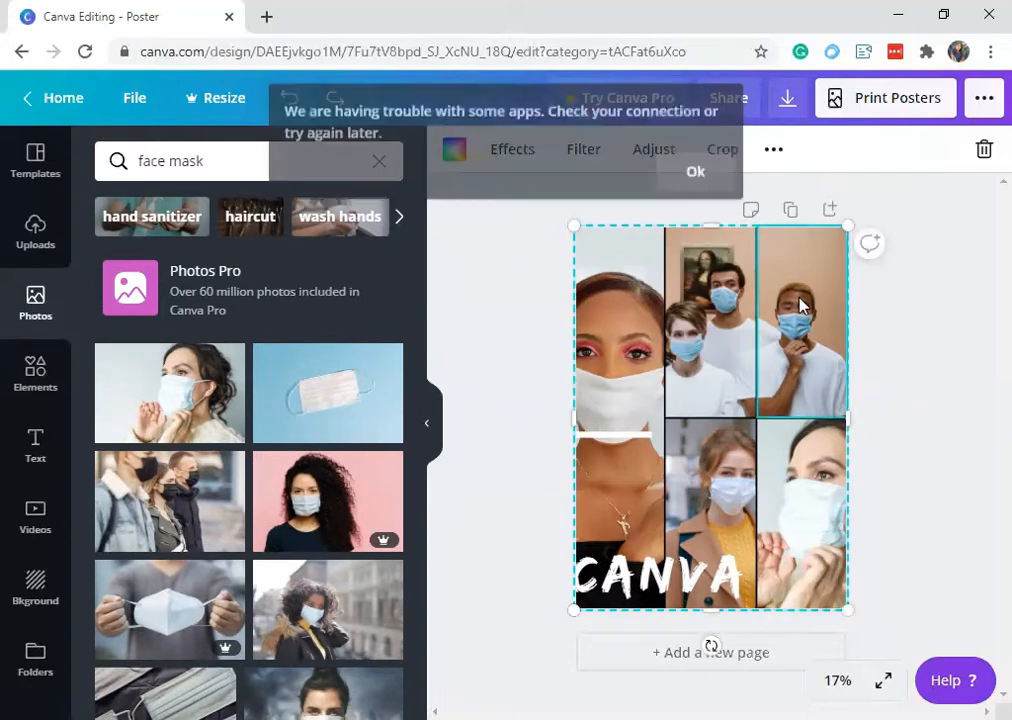
pyautogui.click(693, 174)
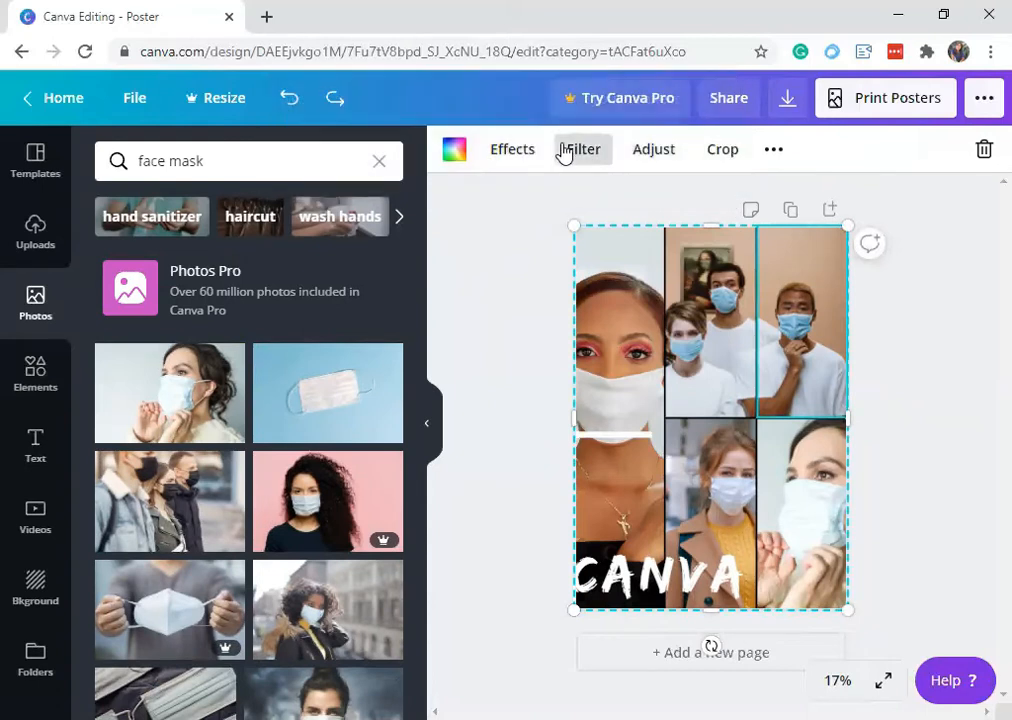
# Step: Try The blues and Street filters on the upper-right cell's photo, and reset its filter to None
pyautogui.click(580, 150)
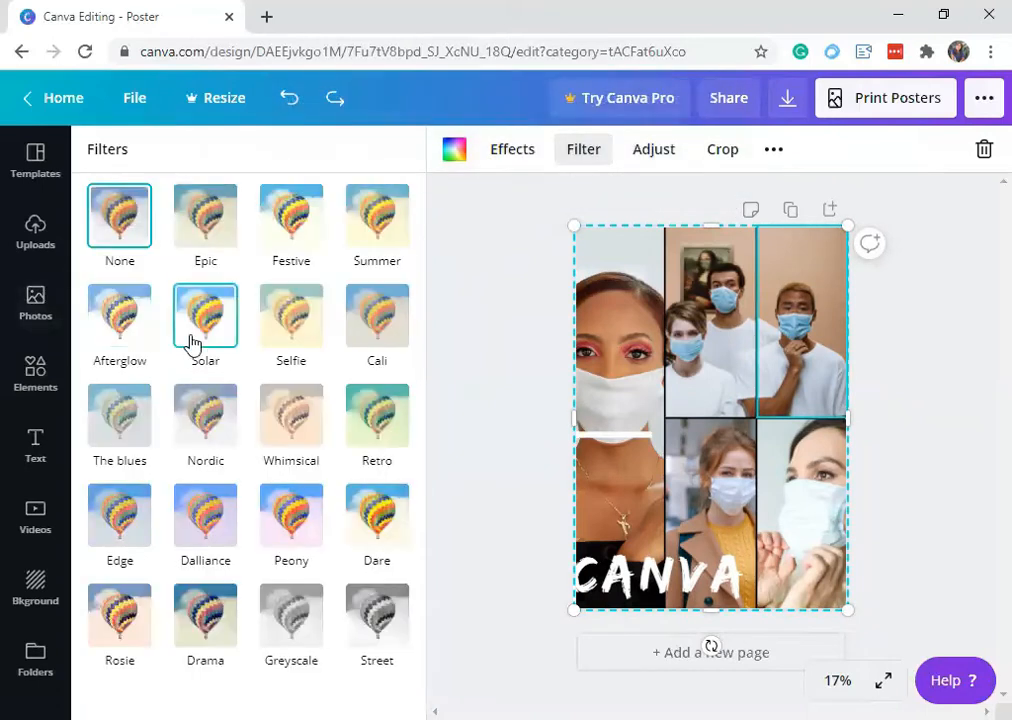
pyautogui.click(138, 427)
pyautogui.click(308, 676)
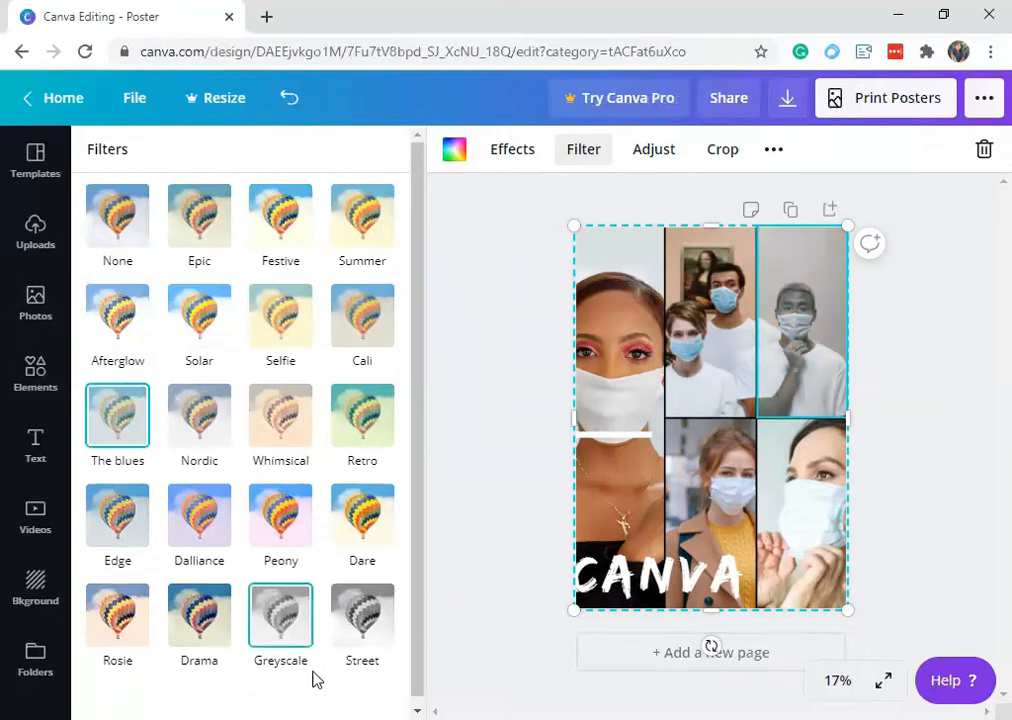
pyautogui.click(372, 648)
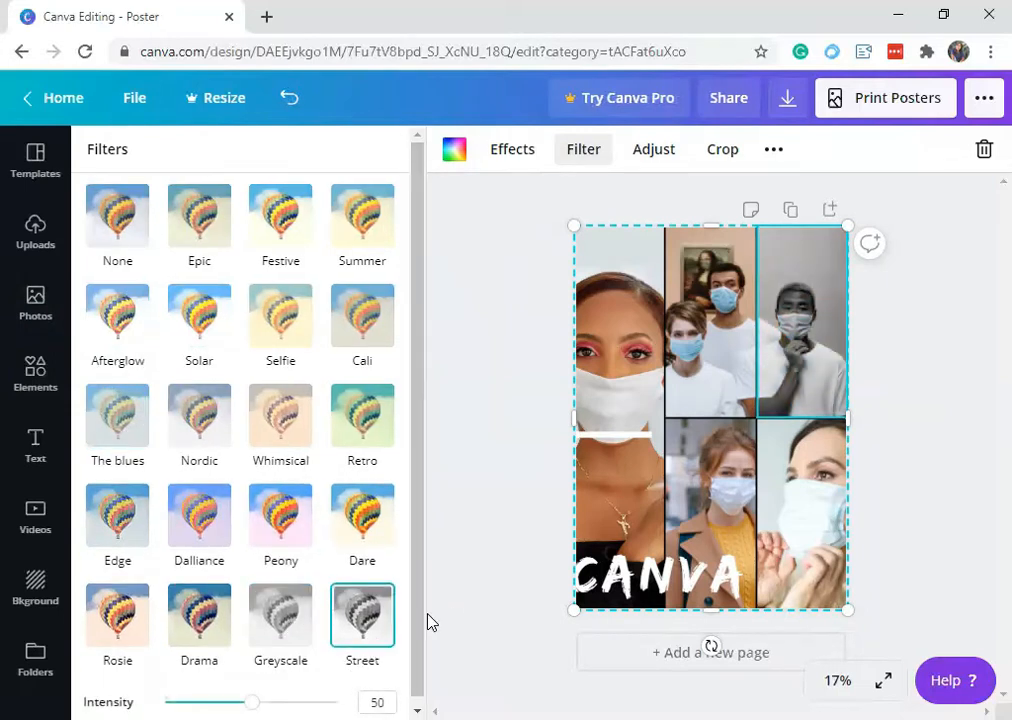
pyautogui.moveTo(252, 702)
pyautogui.mouseDown()
pyautogui.moveTo(332, 702)
pyautogui.moveTo(199, 702)
pyautogui.moveTo(169, 676)
pyautogui.moveTo(203, 688)
pyautogui.moveTo(254, 684)
pyautogui.mouseUp()
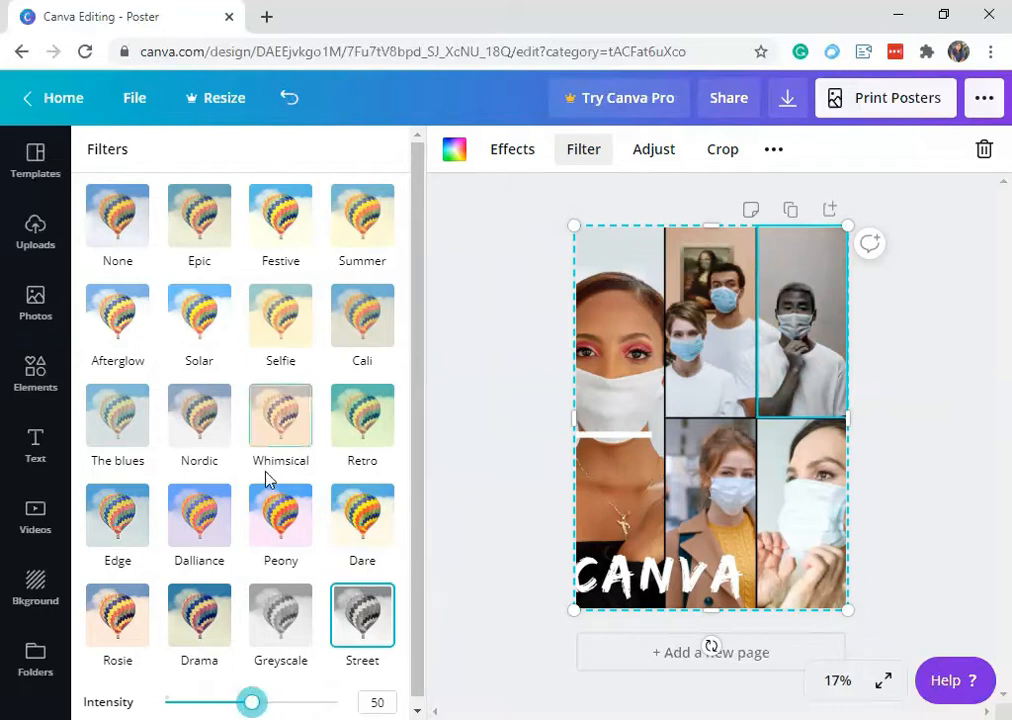
pyautogui.scroll(-1, 333, 402)
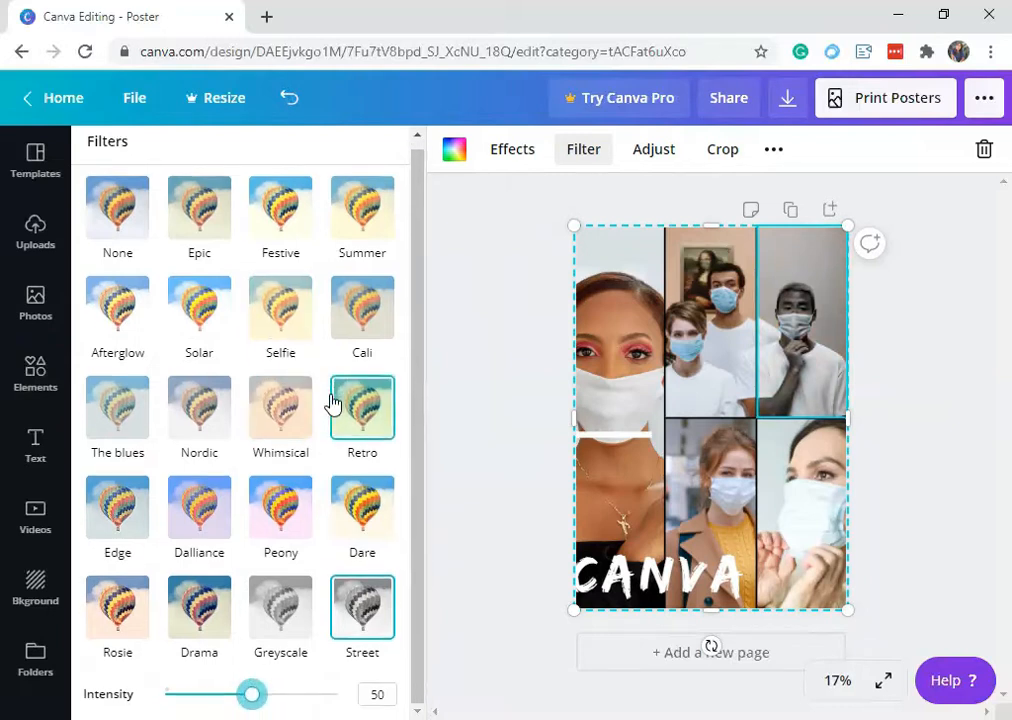
pyautogui.click(124, 219)
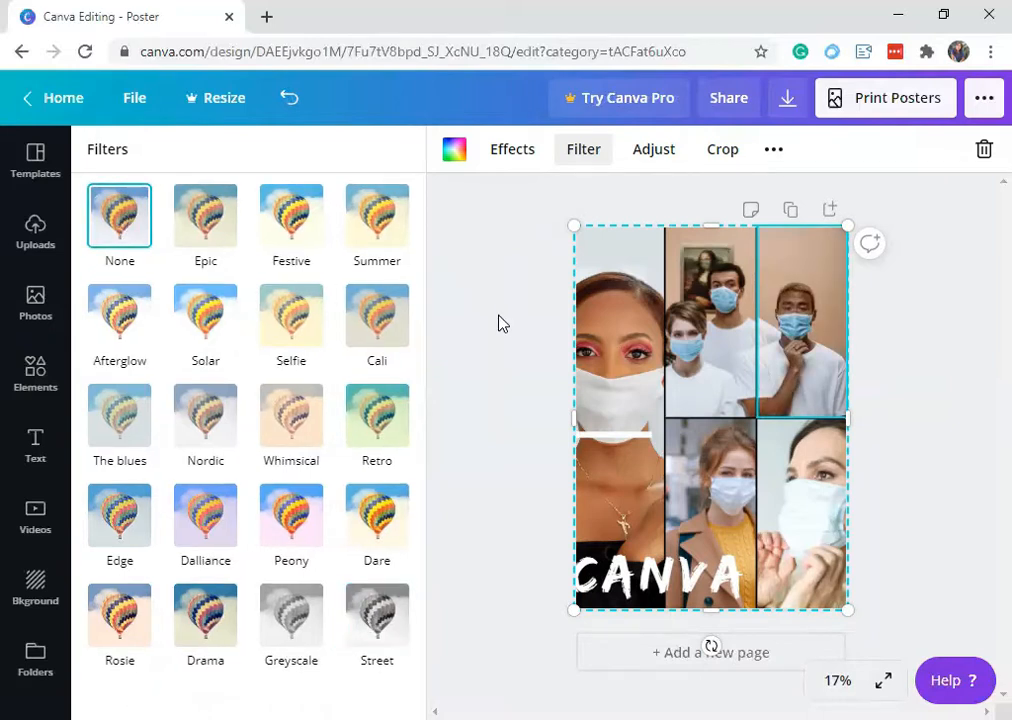
pyautogui.click(499, 317)
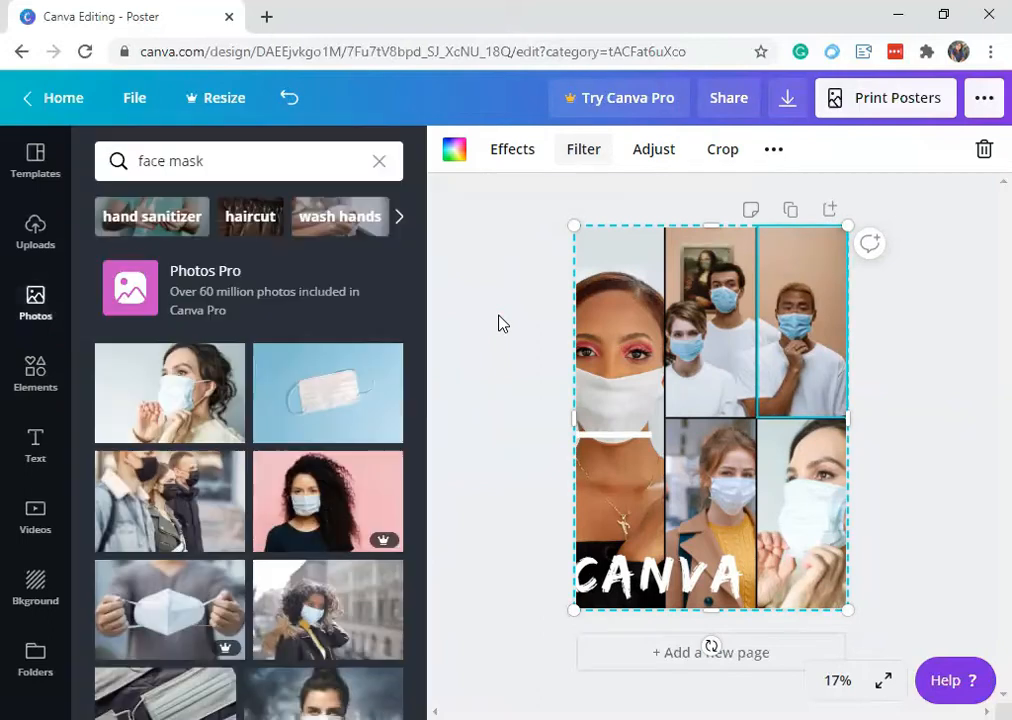
# Step: Adjust the upper-right cell's photo to brightness 55, contrast -29, tint 55, blur 21, X-Process -28 and vignette 97
pyautogui.click(650, 152)
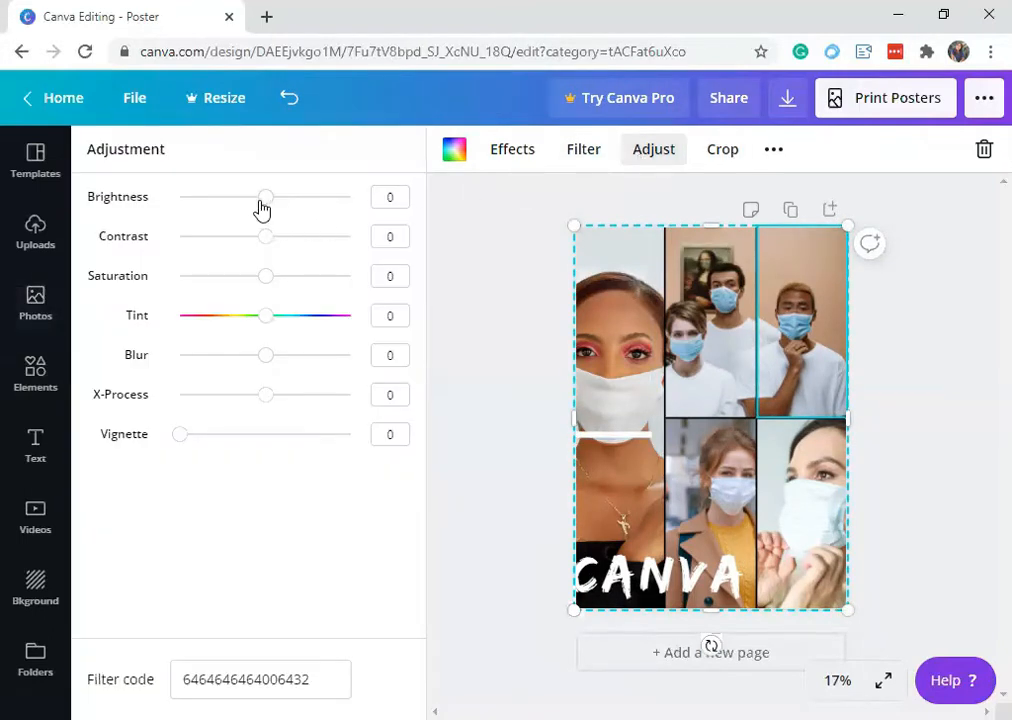
pyautogui.moveTo(263, 200); pyautogui.dragTo(314, 203)
pyautogui.moveTo(266, 237); pyautogui.dragTo(220, 370)
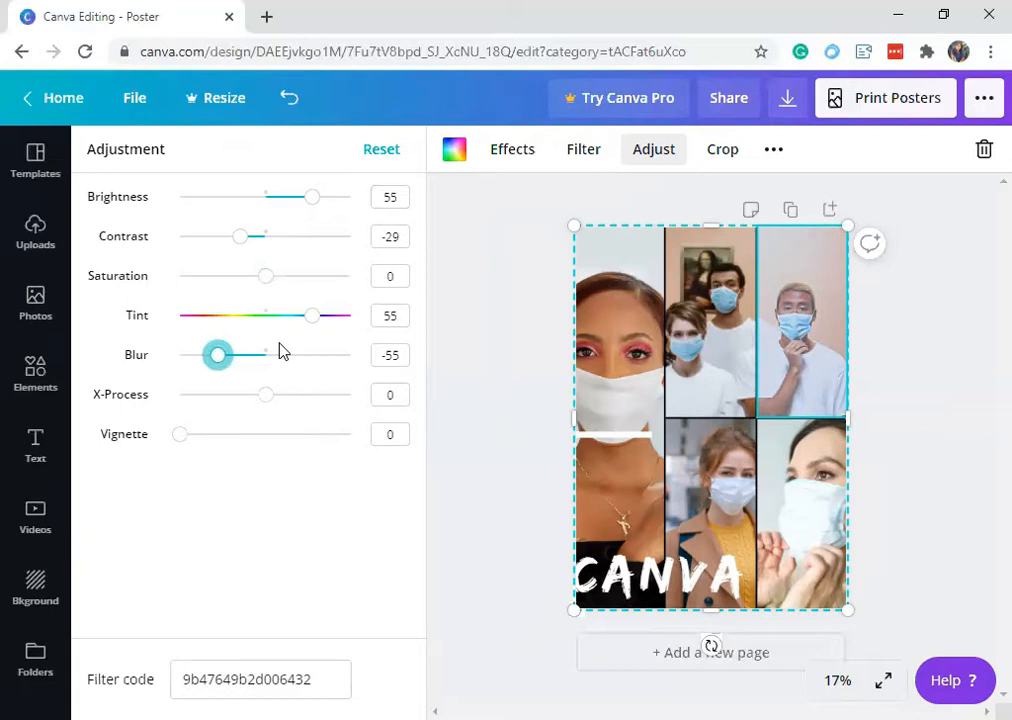
pyautogui.moveTo(205, 361); pyautogui.dragTo(293, 368)
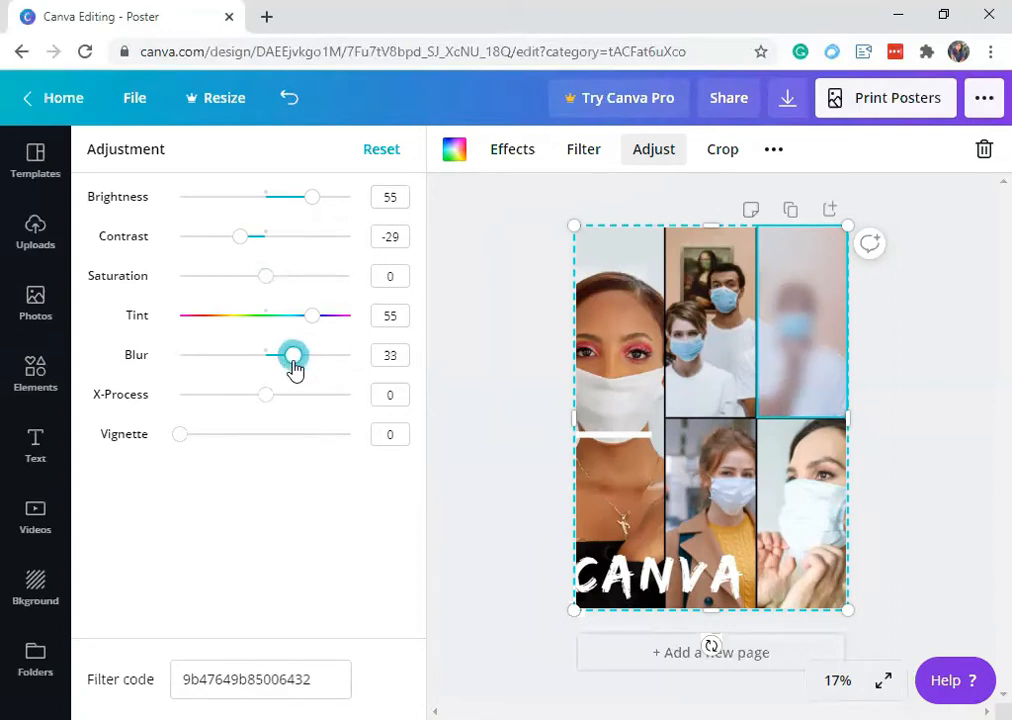
pyautogui.moveTo(291, 369); pyautogui.dragTo(242, 409)
pyautogui.moveTo(184, 436); pyautogui.dragTo(348, 459)
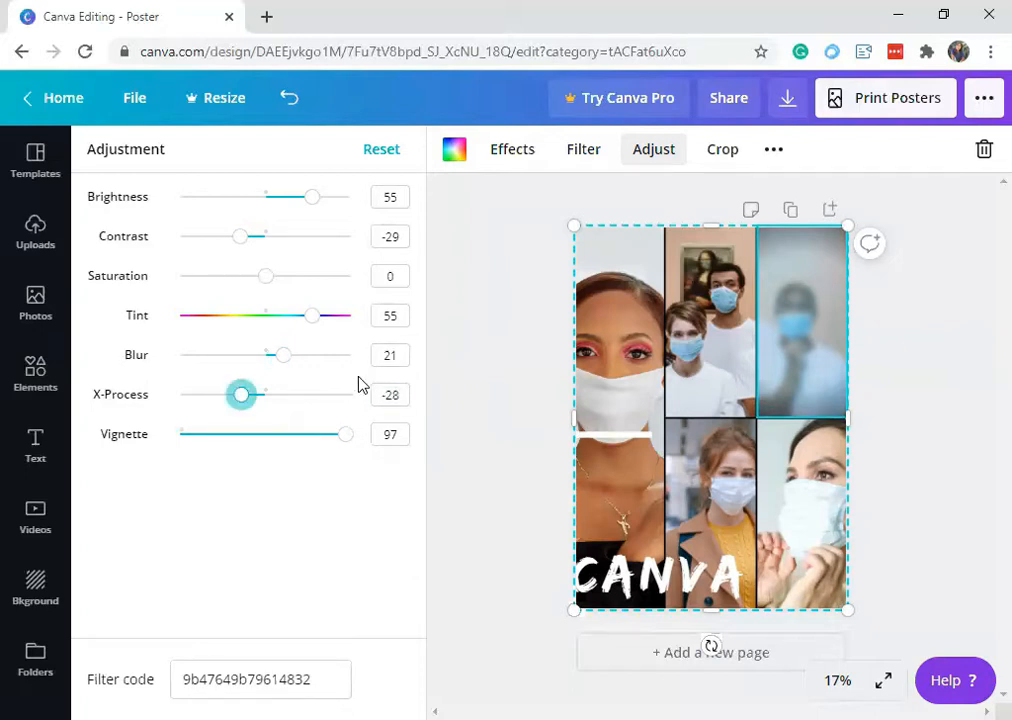
# Step: Set the X-Process, blur and vignette of the upper-right cell's photo to 0
pyautogui.click(391, 393)
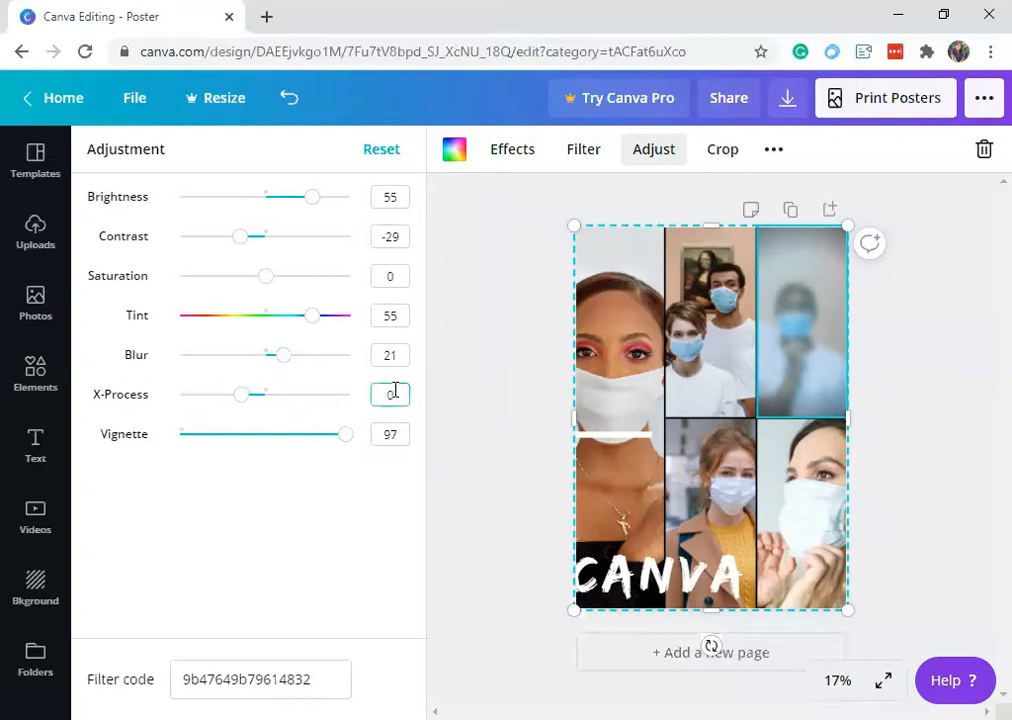
pyautogui.click(388, 362)
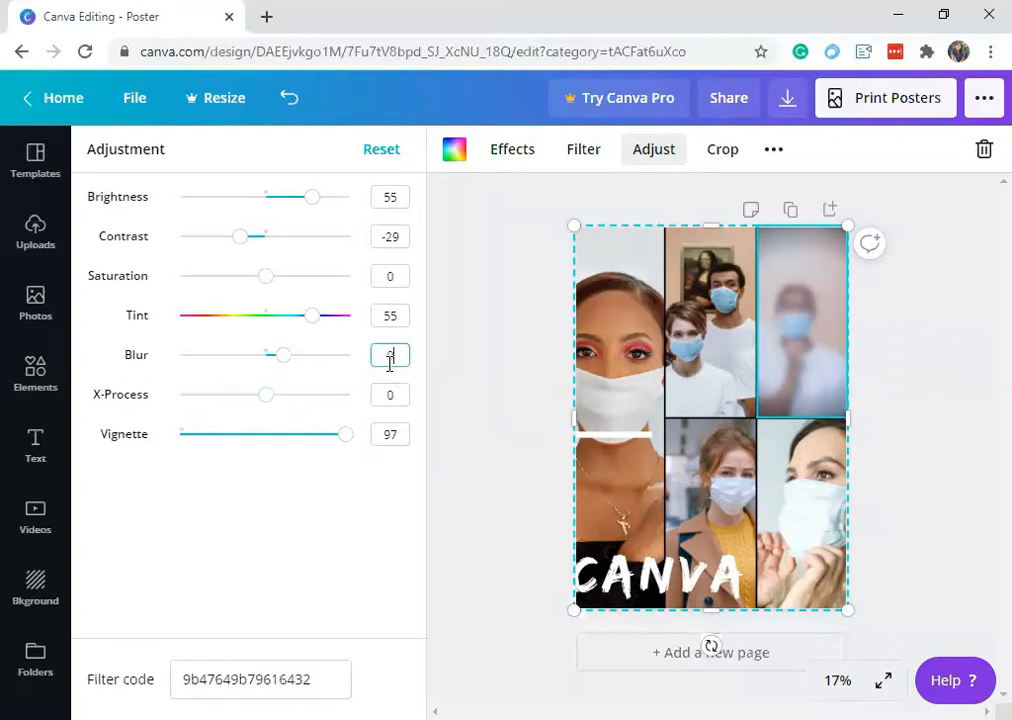
pyautogui.click(518, 388)
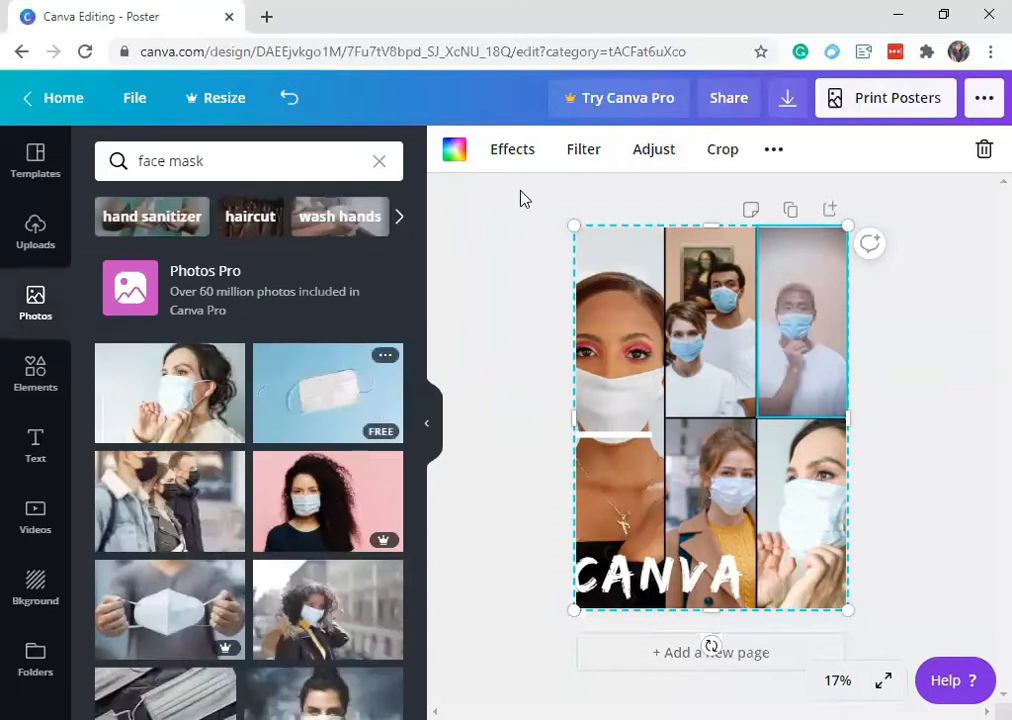
pyautogui.click(590, 151)
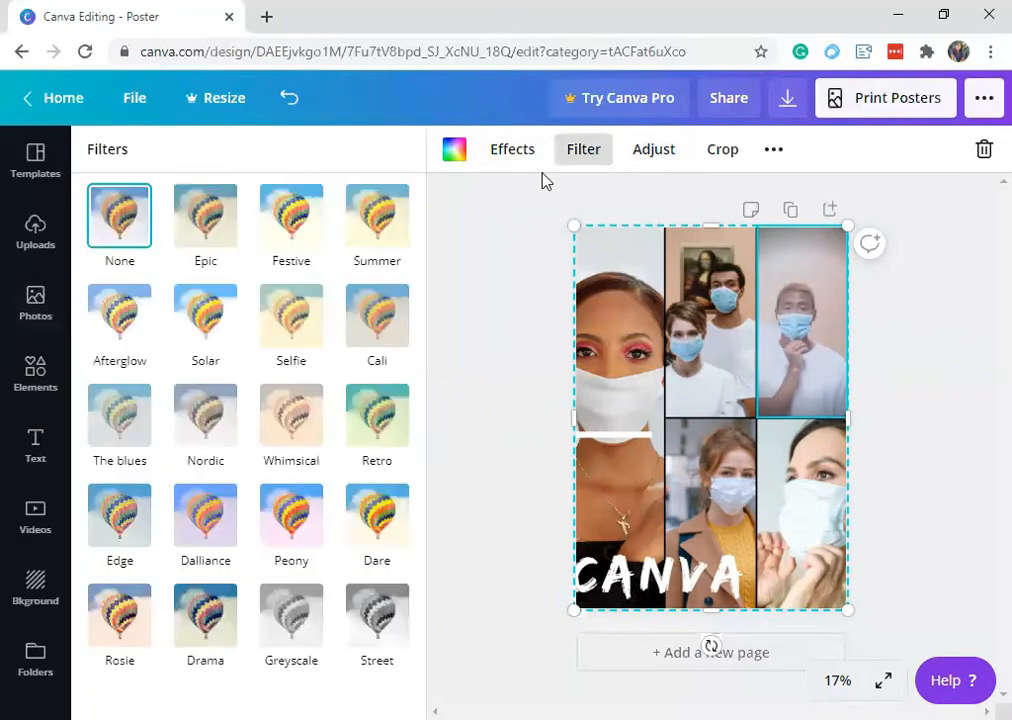
pyautogui.click(677, 150)
pyautogui.moveTo(349, 438); pyautogui.dragTo(262, 450)
pyautogui.click(390, 433)
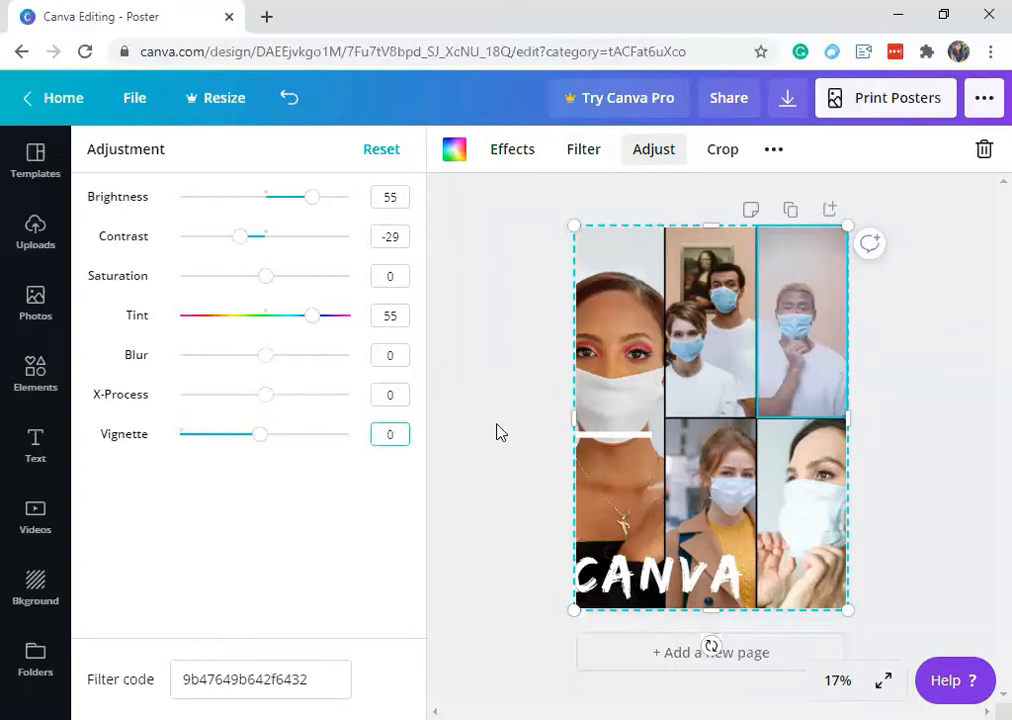
# Step: Reset all adjustments of the upper-right cell's photo and set its vignette to 100
pyautogui.click(374, 152)
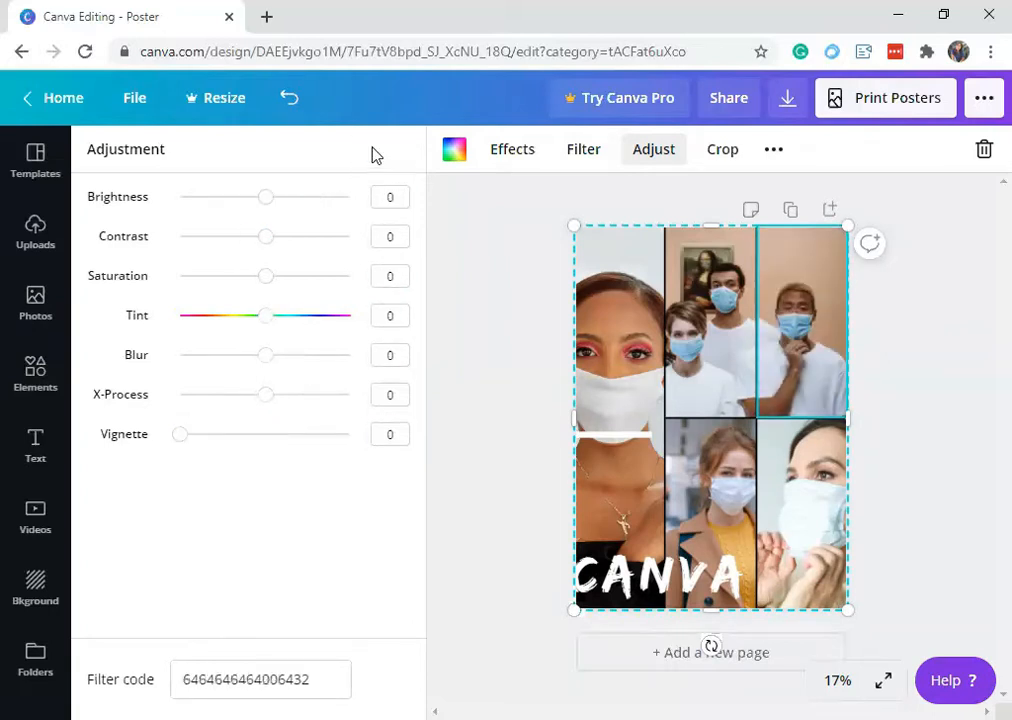
pyautogui.moveTo(180, 441); pyautogui.dragTo(359, 438)
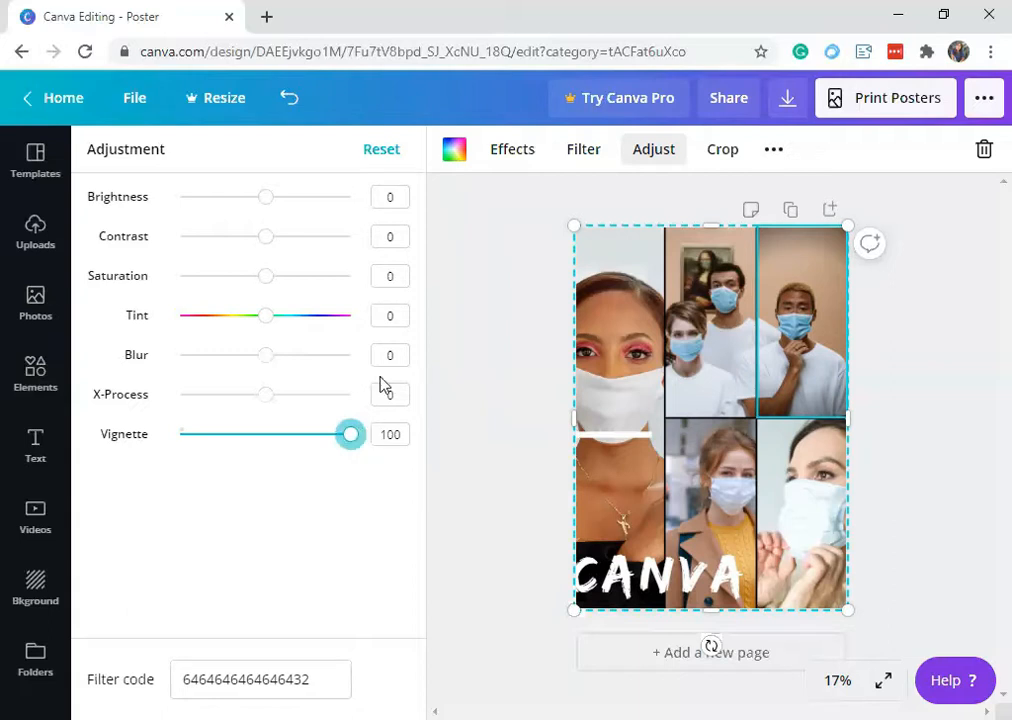
# Step: Reset the upper-right cell photo's adjustments, clearing its vignette
pyautogui.click(383, 152)
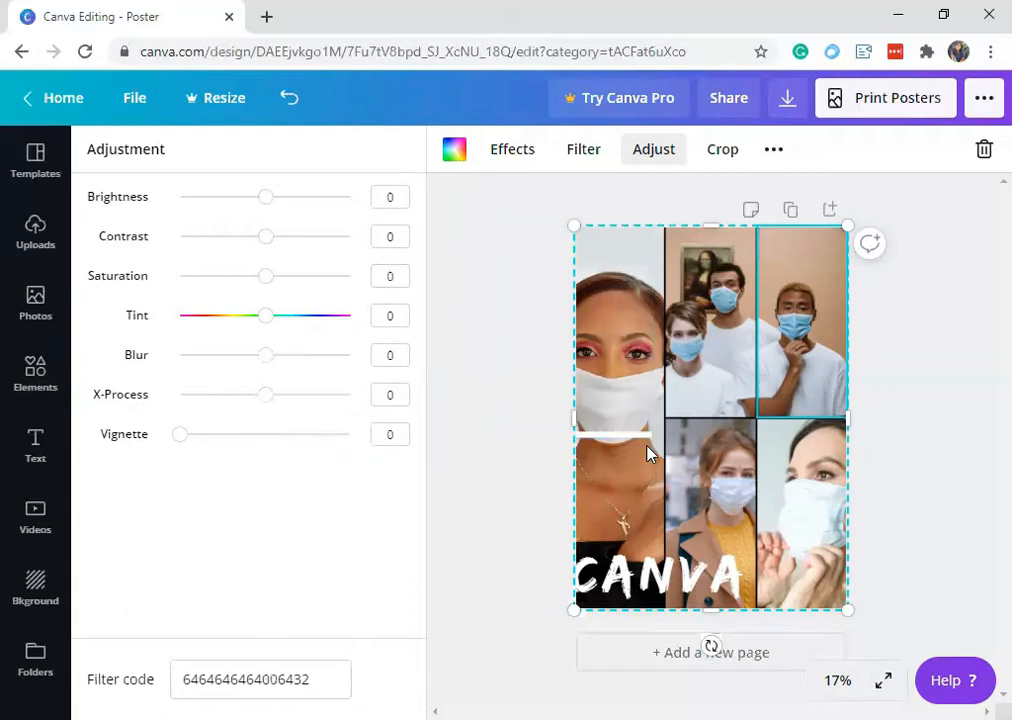
pyautogui.click(509, 363)
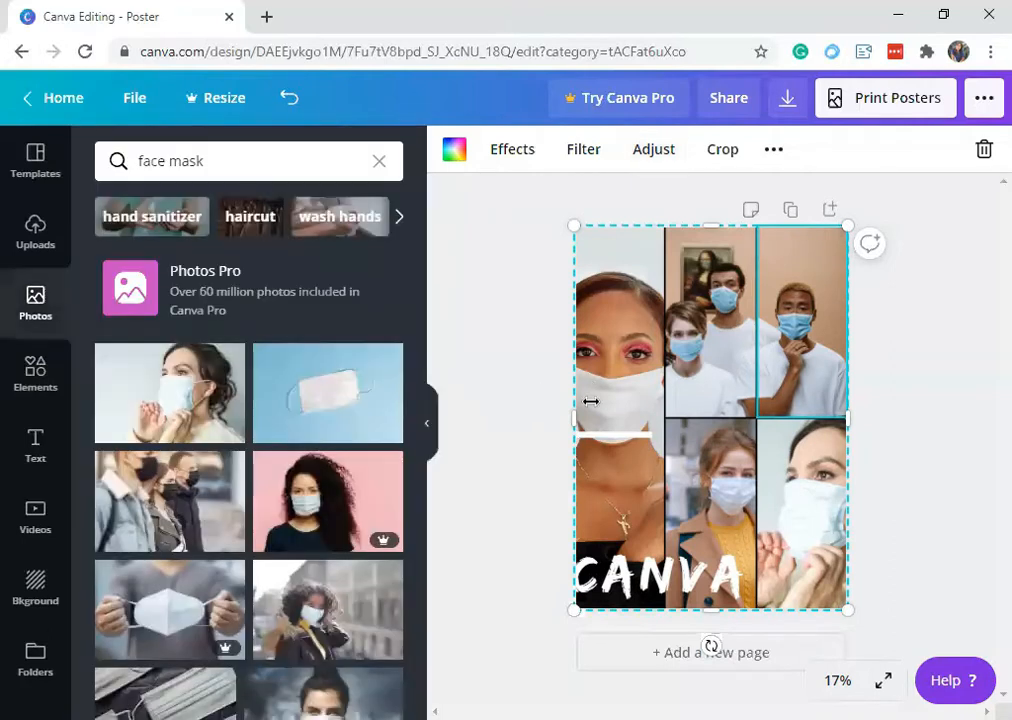
# Step: Move the white two-line frame and the CANVA EDITING heading to the centre of the poster
pyautogui.click(630, 445)
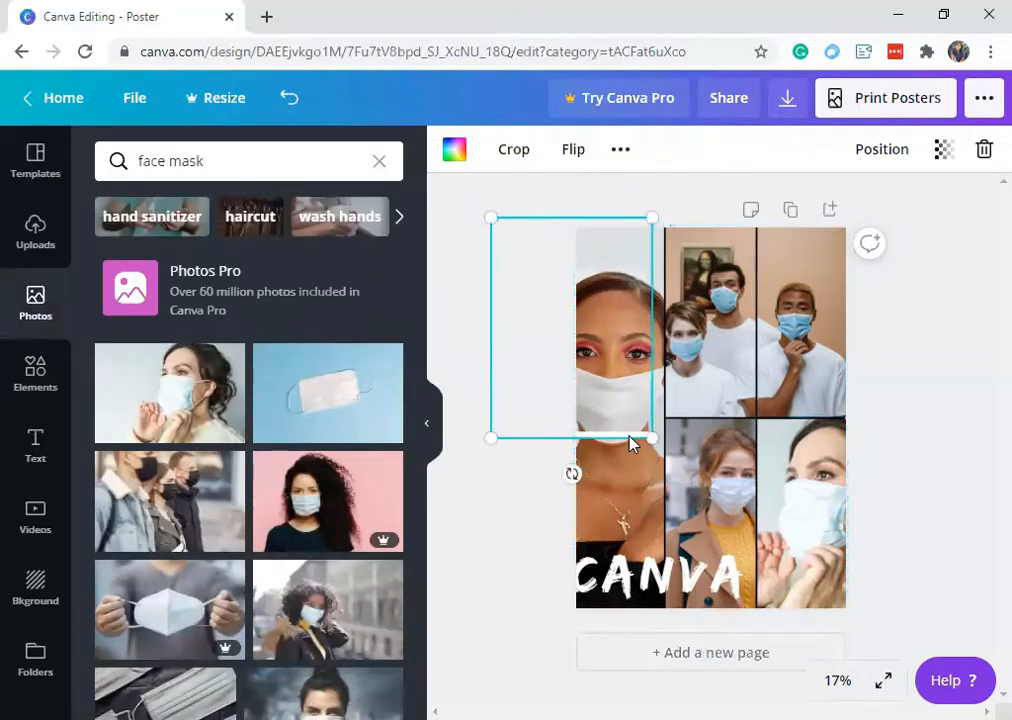
pyautogui.moveTo(630, 445); pyautogui.dragTo(761, 515)
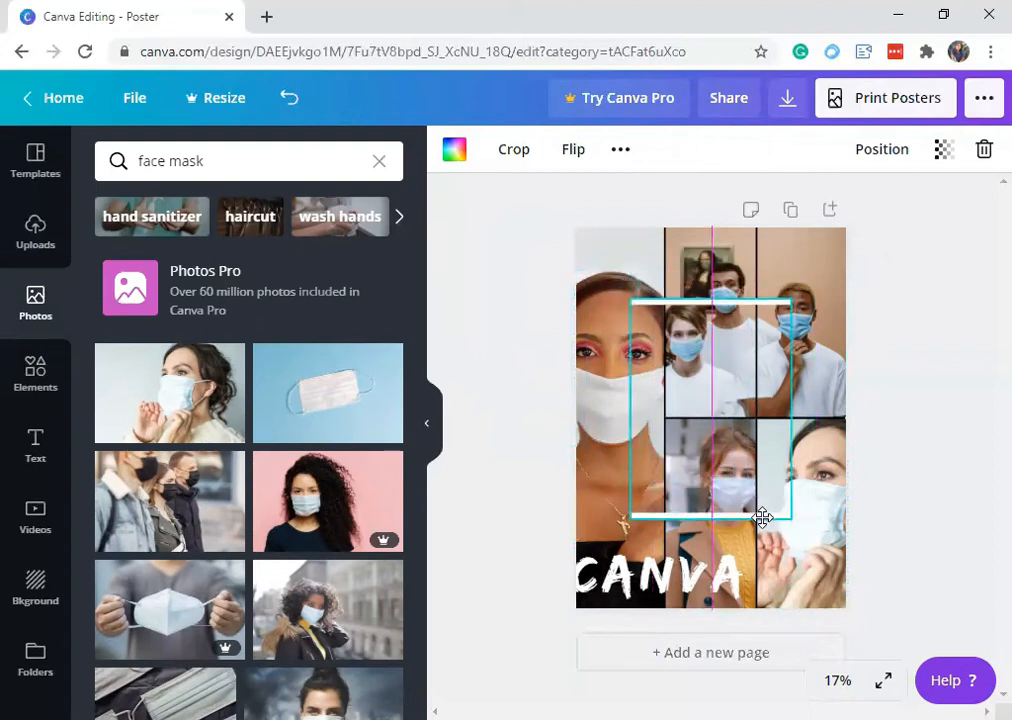
pyautogui.moveTo(745, 576); pyautogui.dragTo(777, 385)
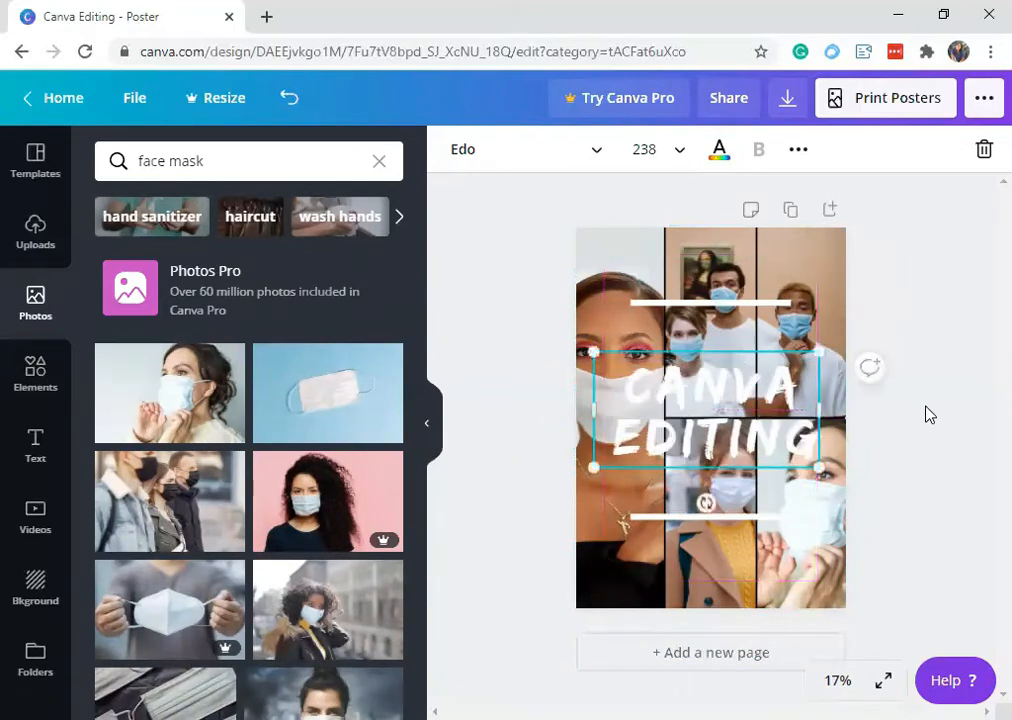
pyautogui.click(924, 413)
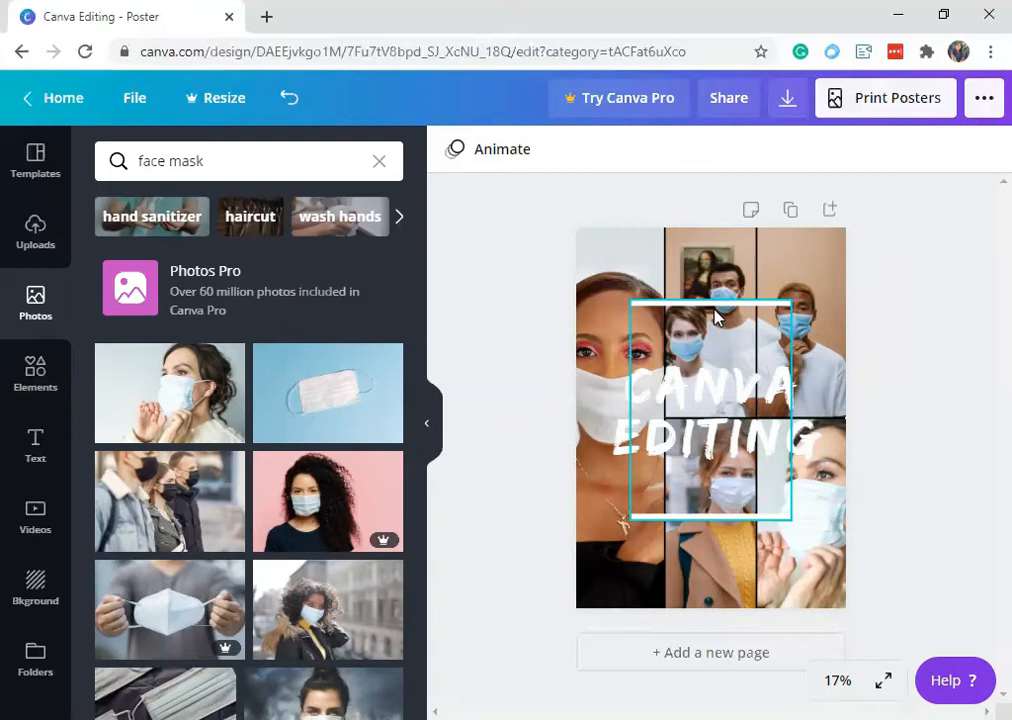
# Step: Change the CANVA EDITING heading's text colour to black
pyautogui.click(687, 410)
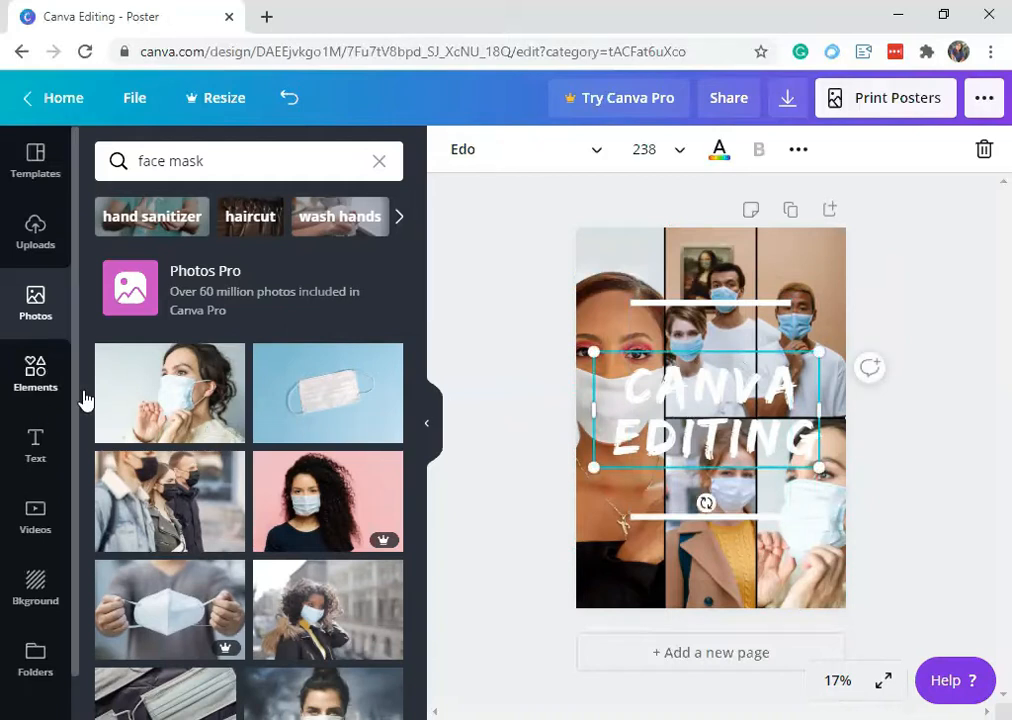
pyautogui.click(720, 152)
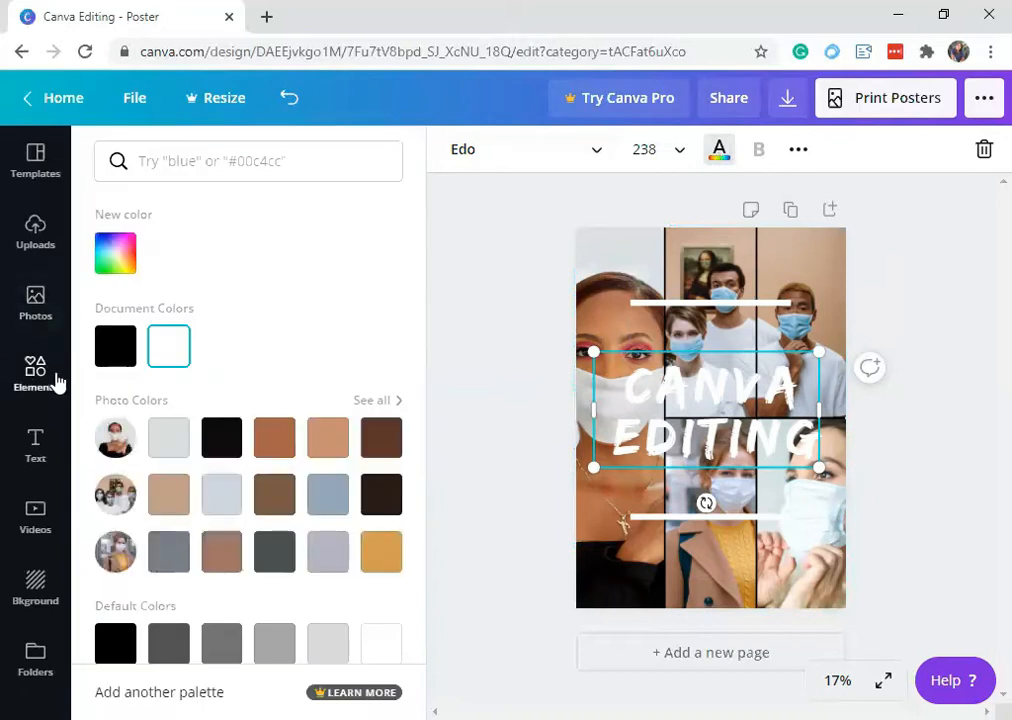
pyautogui.click(110, 355)
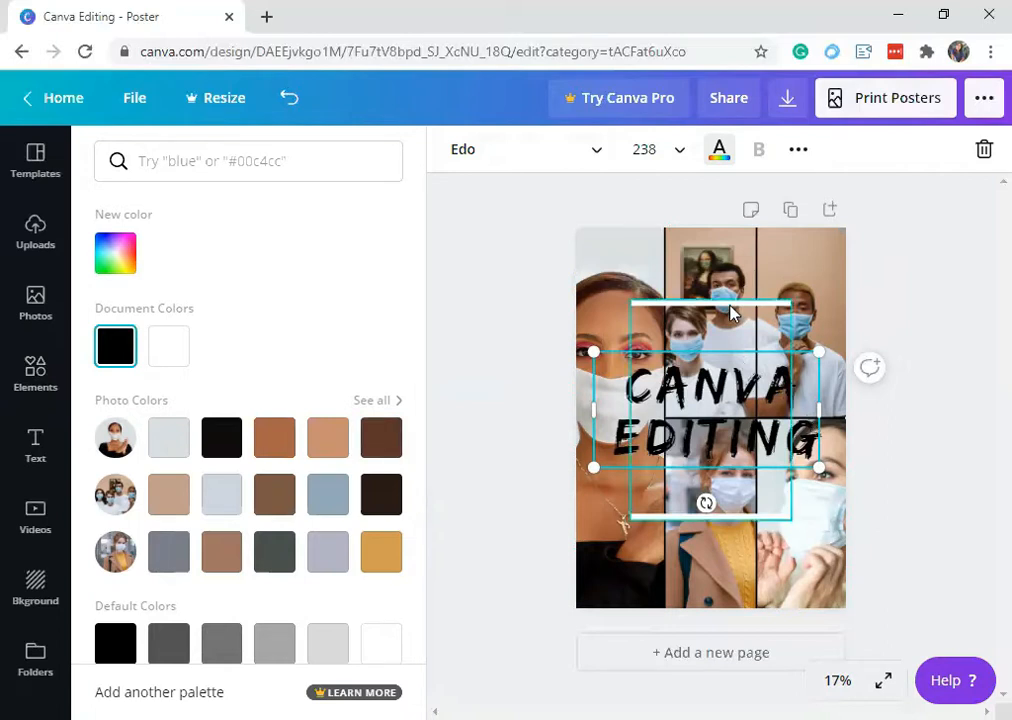
# Step: Recolour the two horizontal lines around the heading black, then the darkest brown from the group photo's colours
pyautogui.click(645, 340)
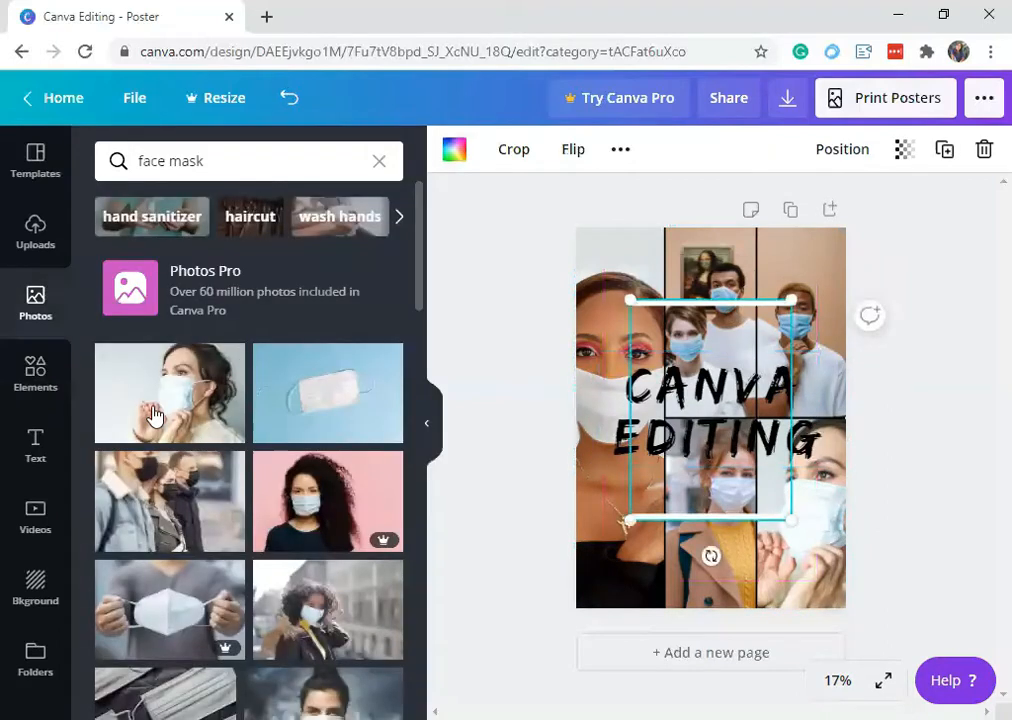
pyautogui.click(459, 158)
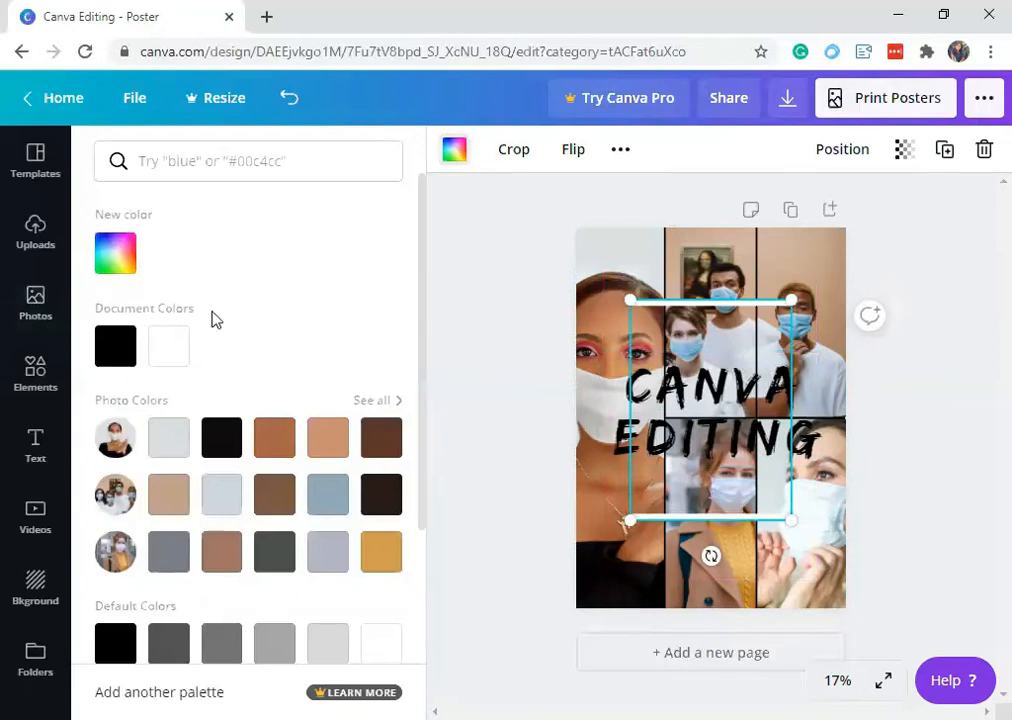
pyautogui.click(116, 360)
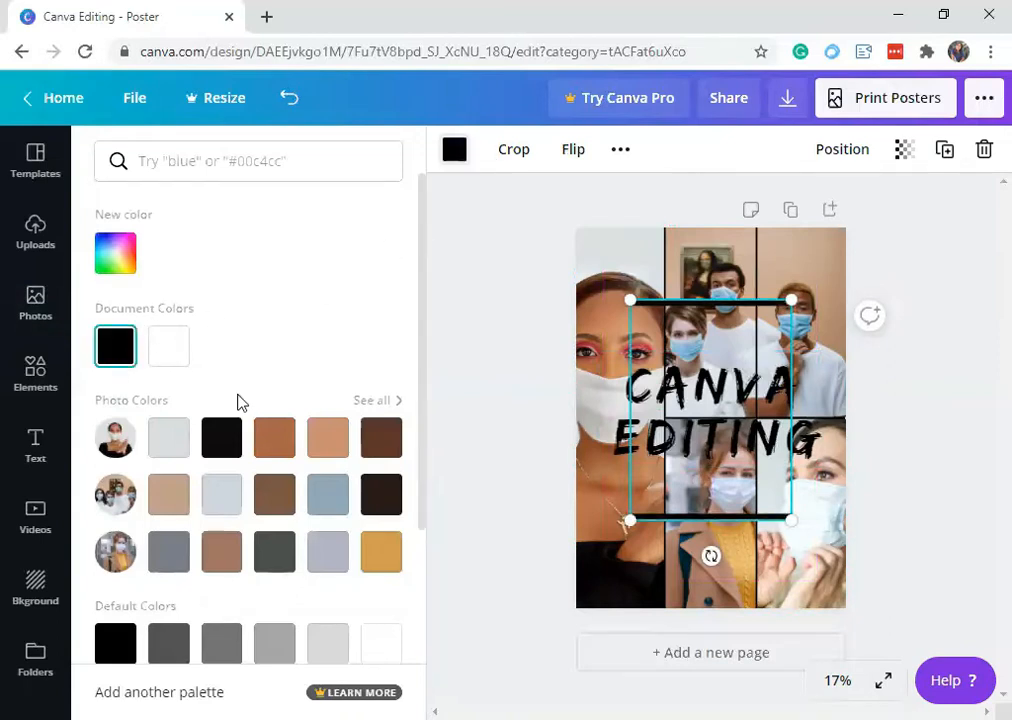
pyautogui.click(393, 551)
pyautogui.click(399, 508)
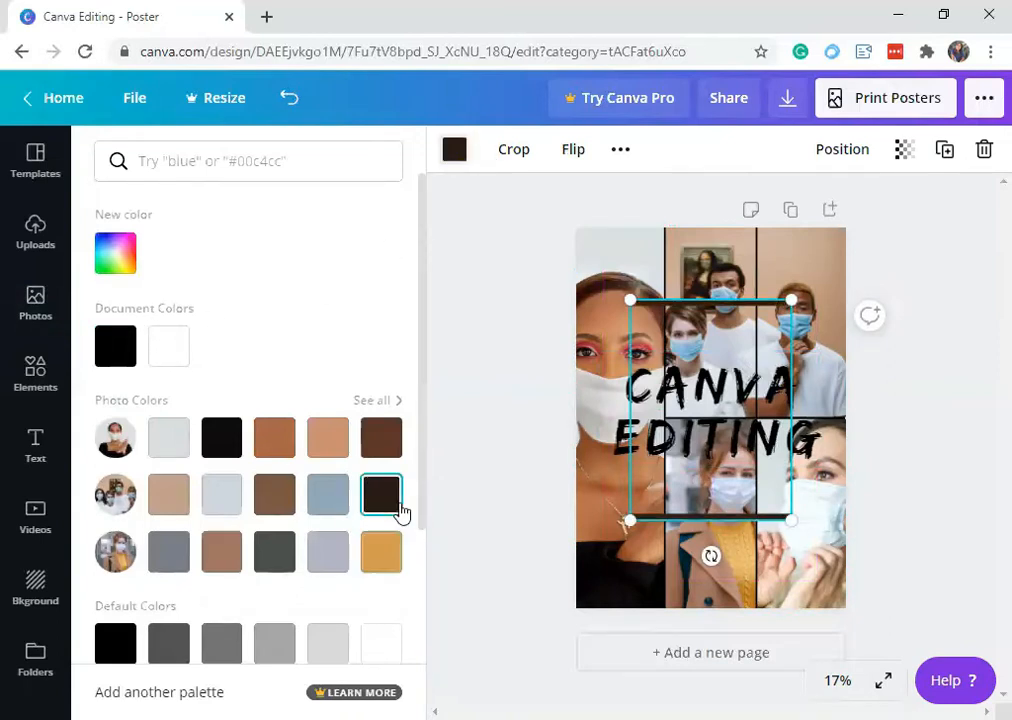
pyautogui.scroll(-2, 300, 544)
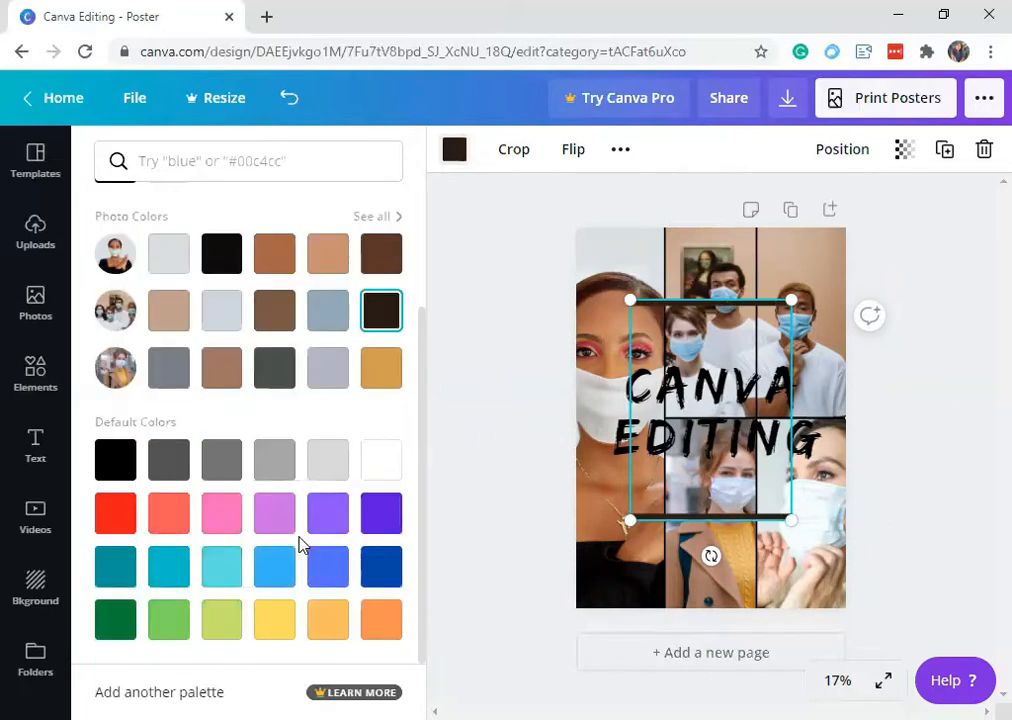
pyautogui.scroll(1, 295, 542)
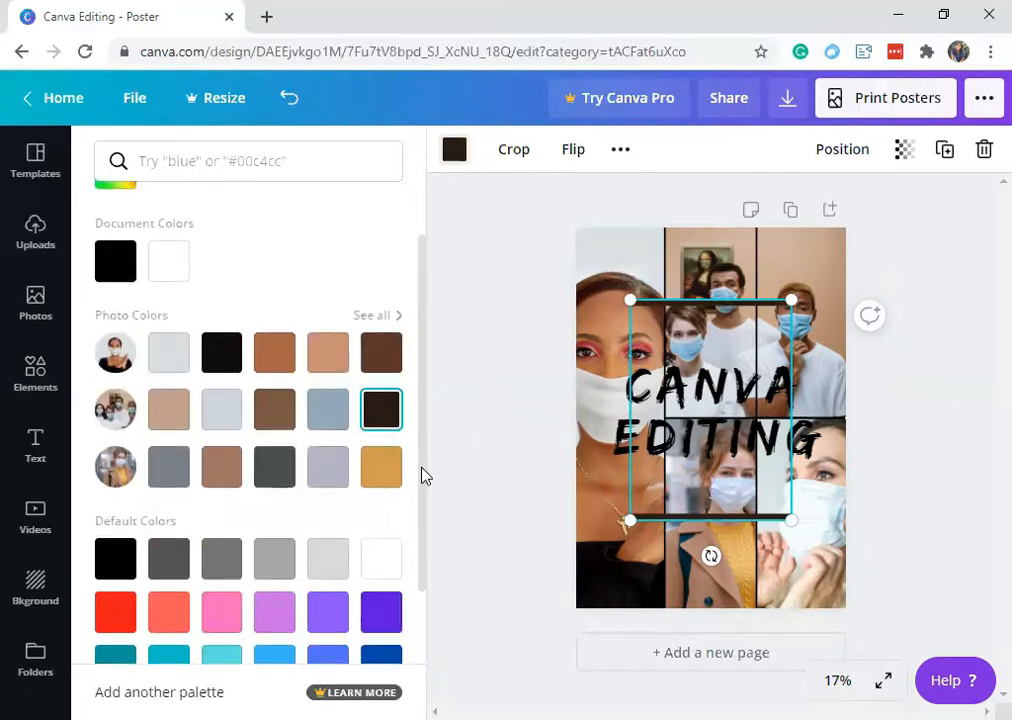
pyautogui.click(497, 414)
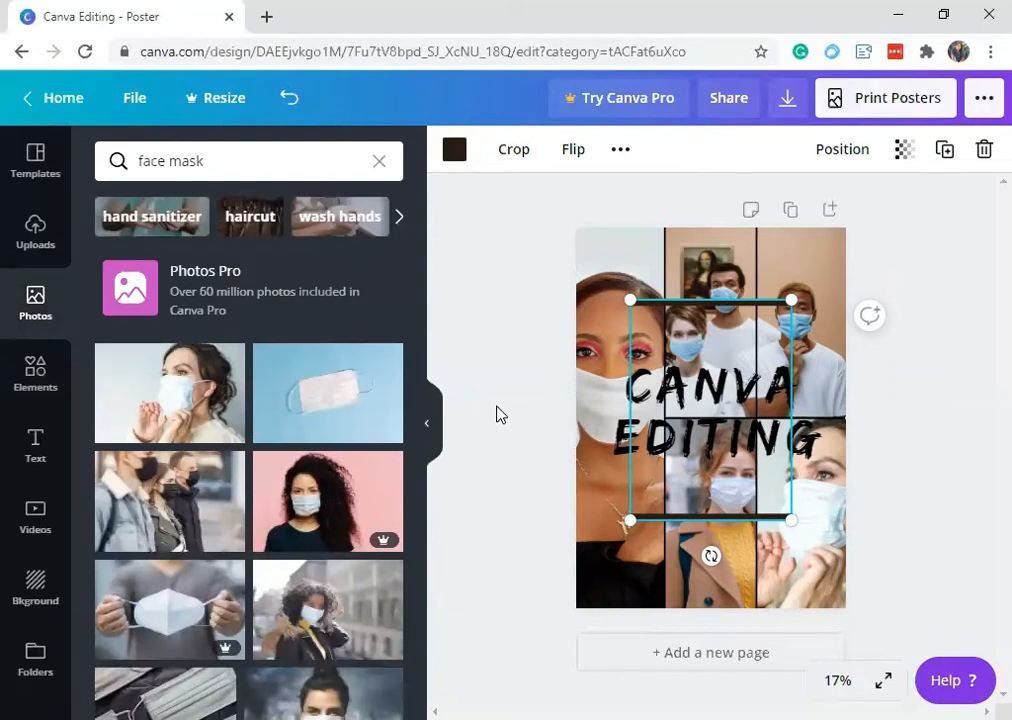
# Step: Try dark brown on the CANVA EDITING heading, then set it to the near-black from the first photo's colours
pyautogui.click(625, 395)
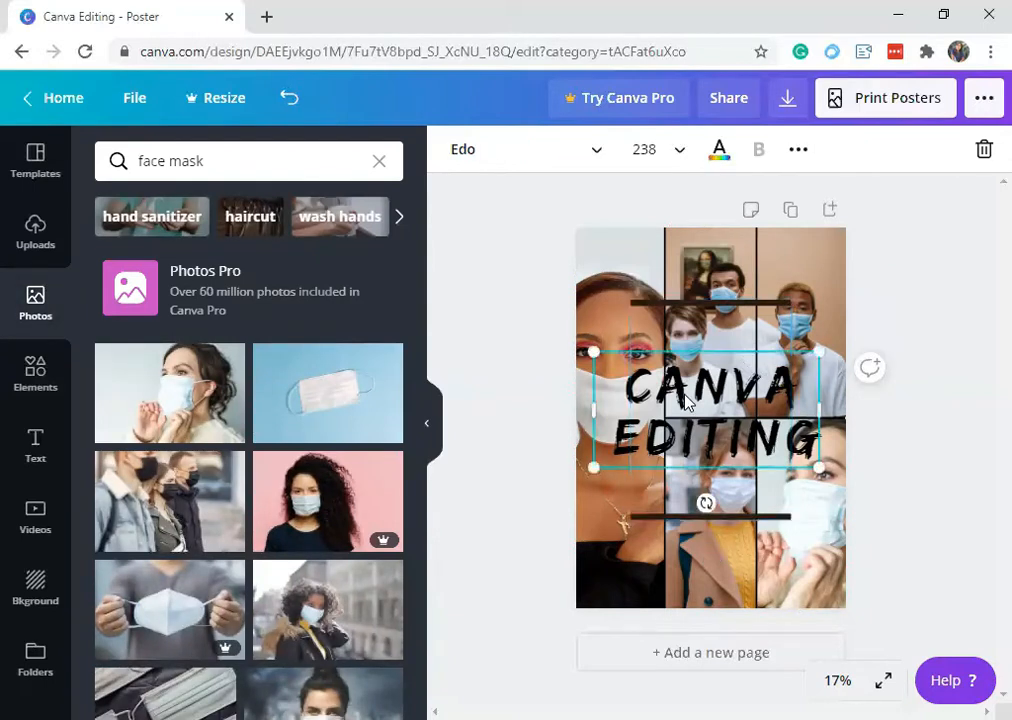
pyautogui.click(718, 150)
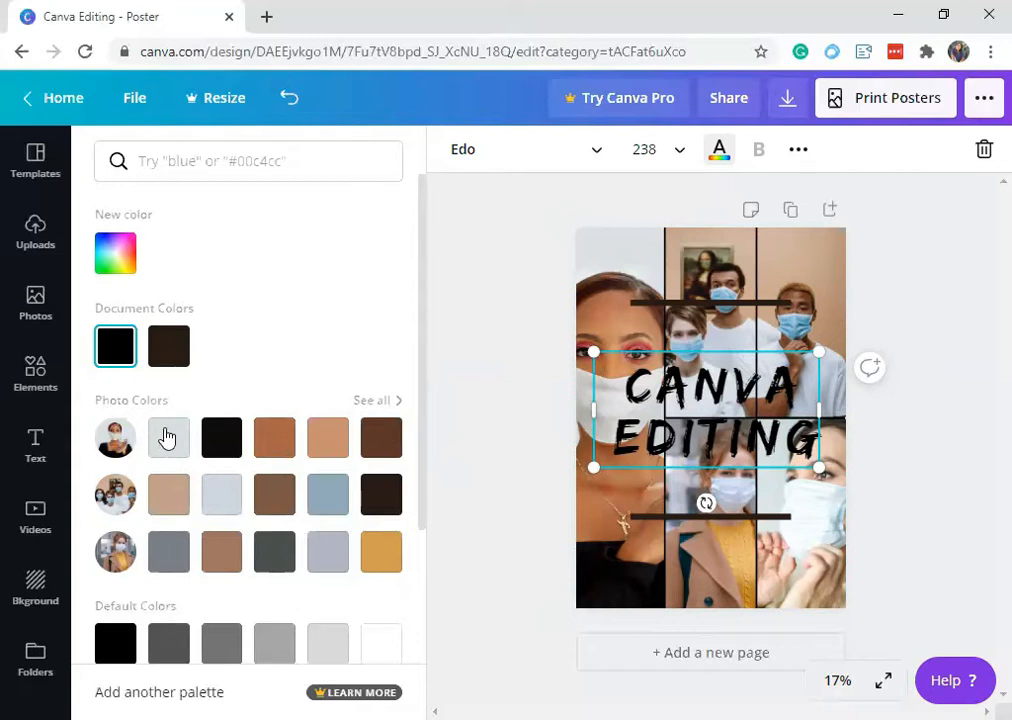
pyautogui.click(384, 449)
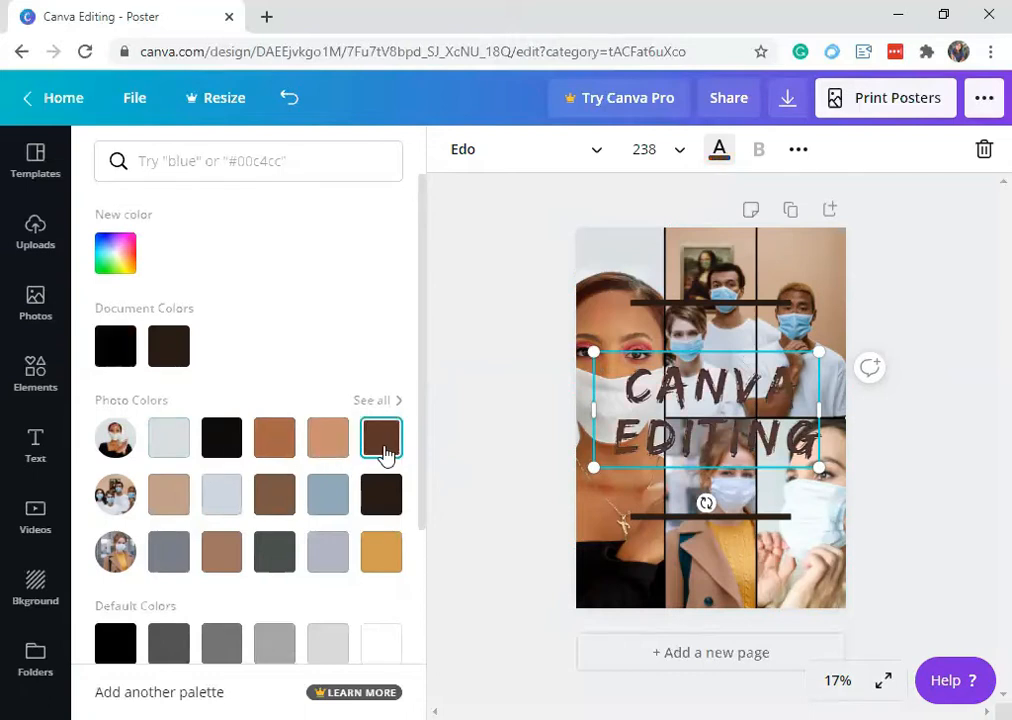
pyautogui.click(215, 445)
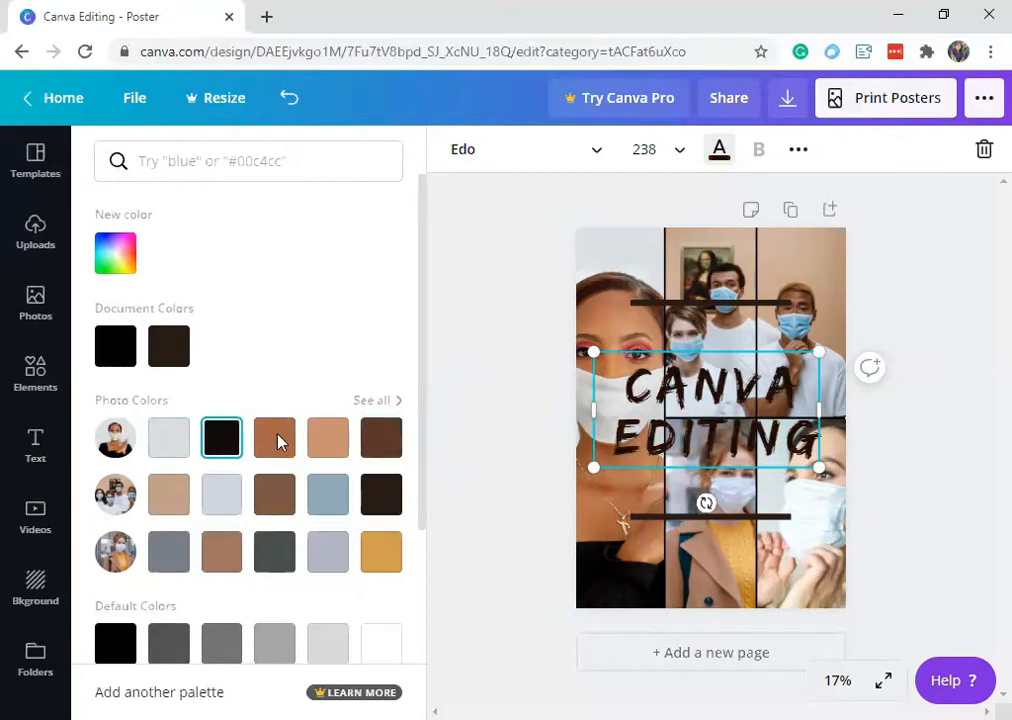
# Step: Try orange-brown on the two horizontal lines, set them to the first photo's dark brown, and view all photo colours
pyautogui.click(706, 326)
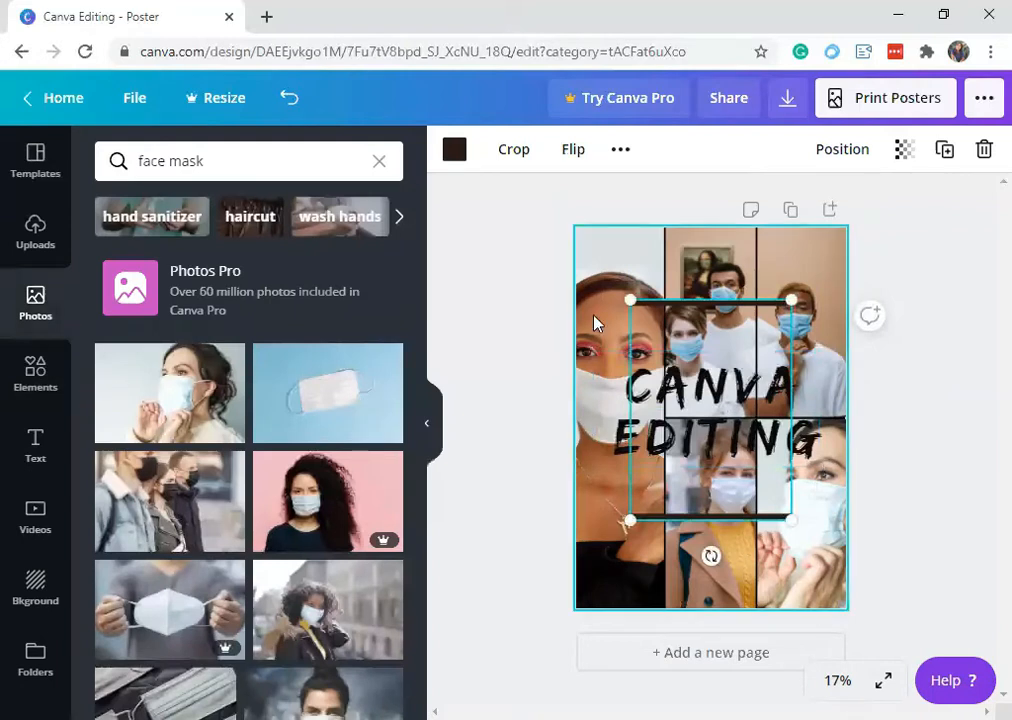
pyautogui.click(455, 150)
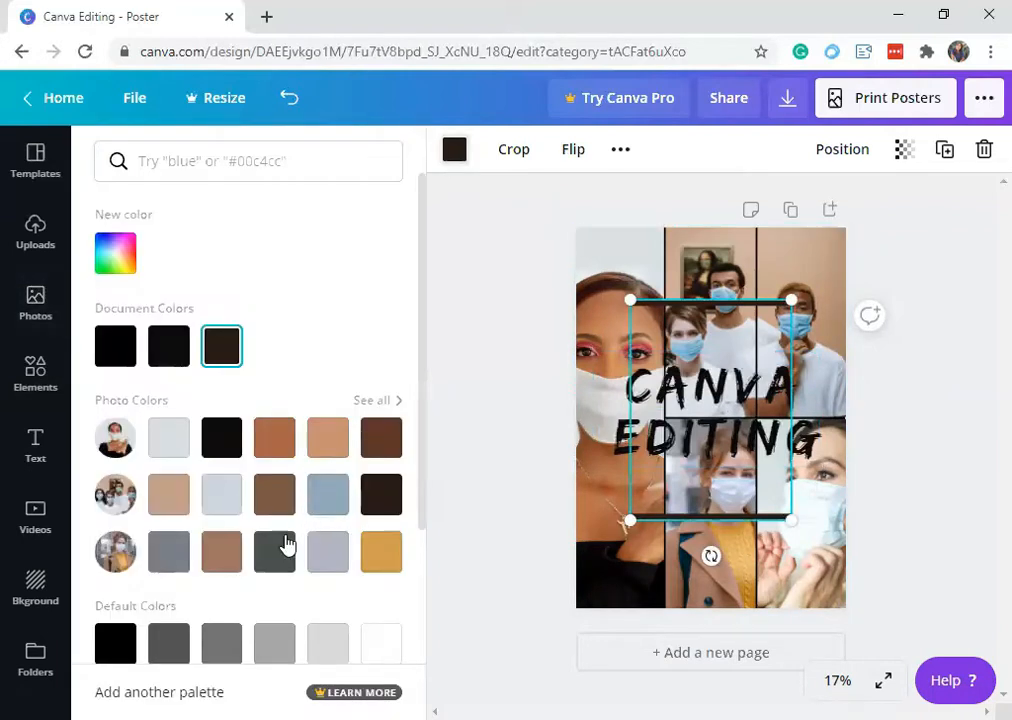
pyautogui.click(279, 426)
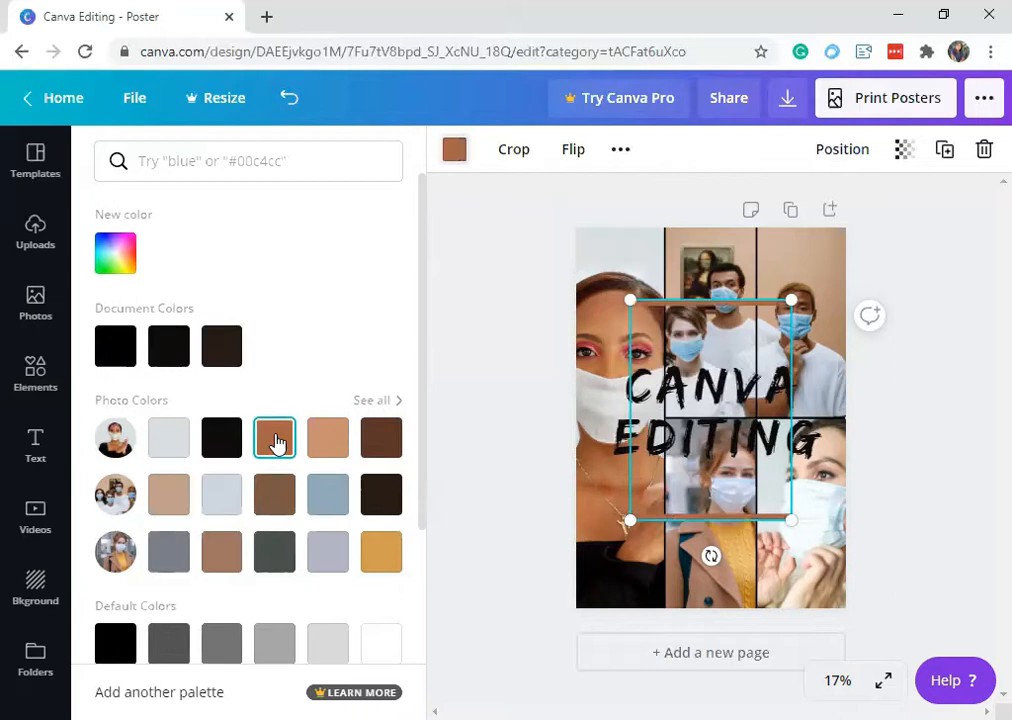
pyautogui.click(382, 438)
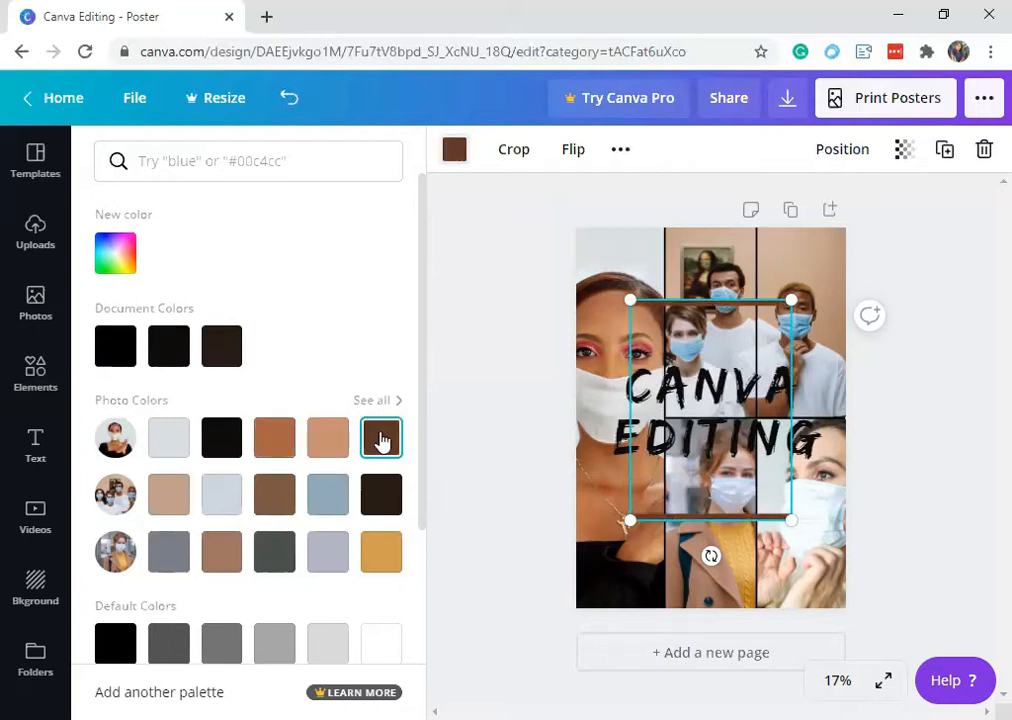
pyautogui.scroll(-3, 415, 578)
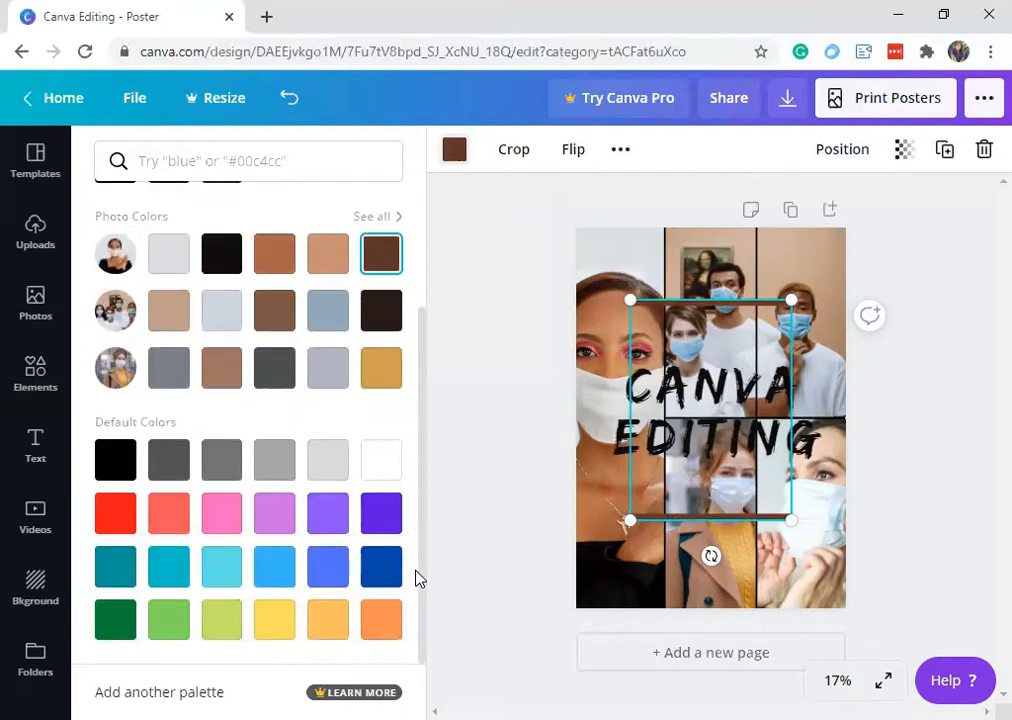
pyautogui.scroll(2, 420, 576)
pyautogui.click(386, 316)
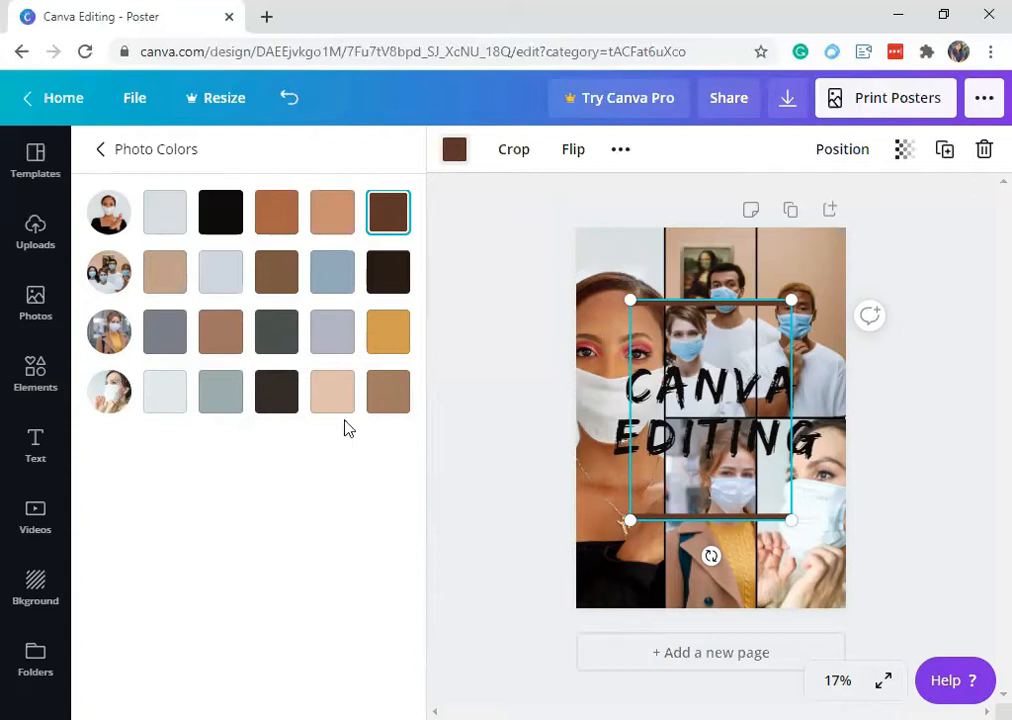
pyautogui.click(487, 394)
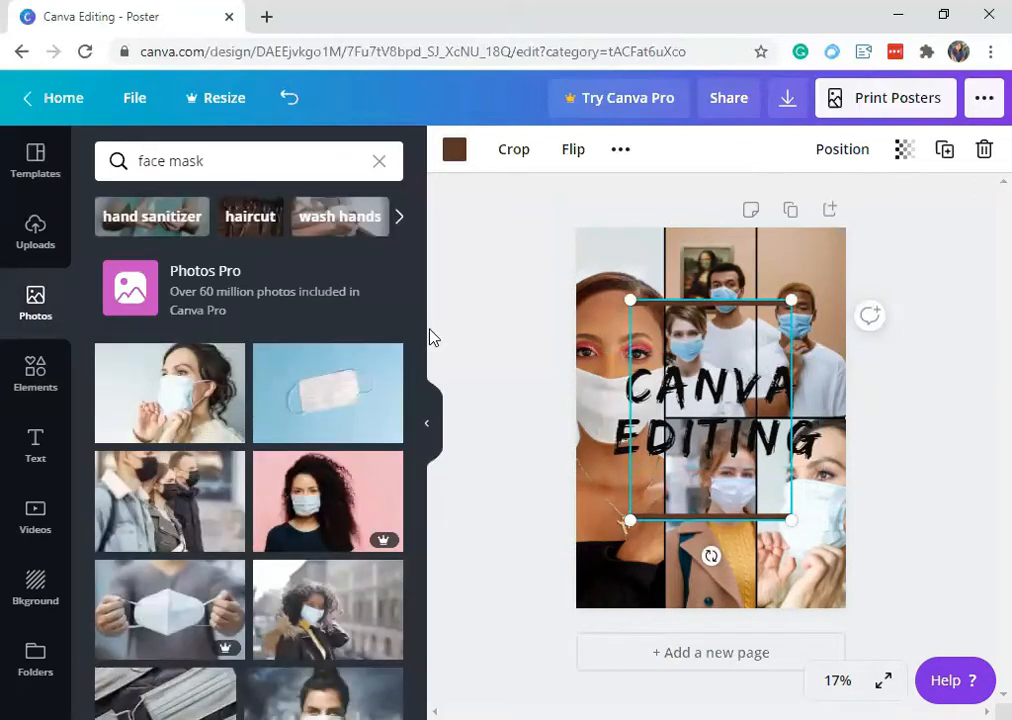
pyautogui.click(460, 384)
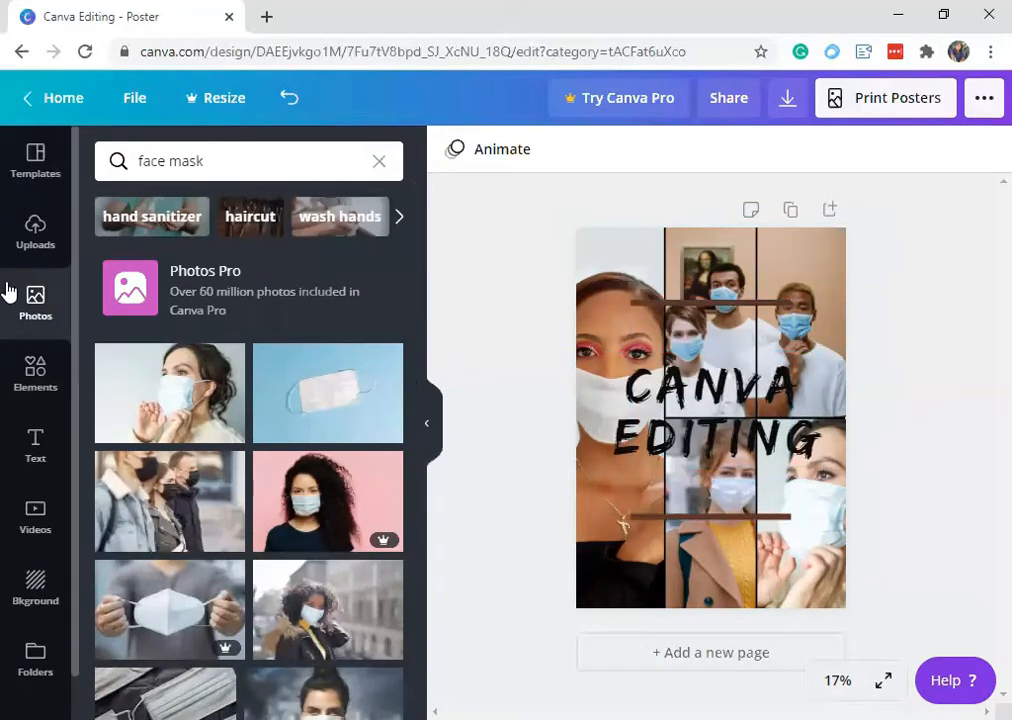
# Step: Add the green neon CHEERS! text design to the poster and change its wording to NURSE WEEK
pyautogui.click(35, 252)
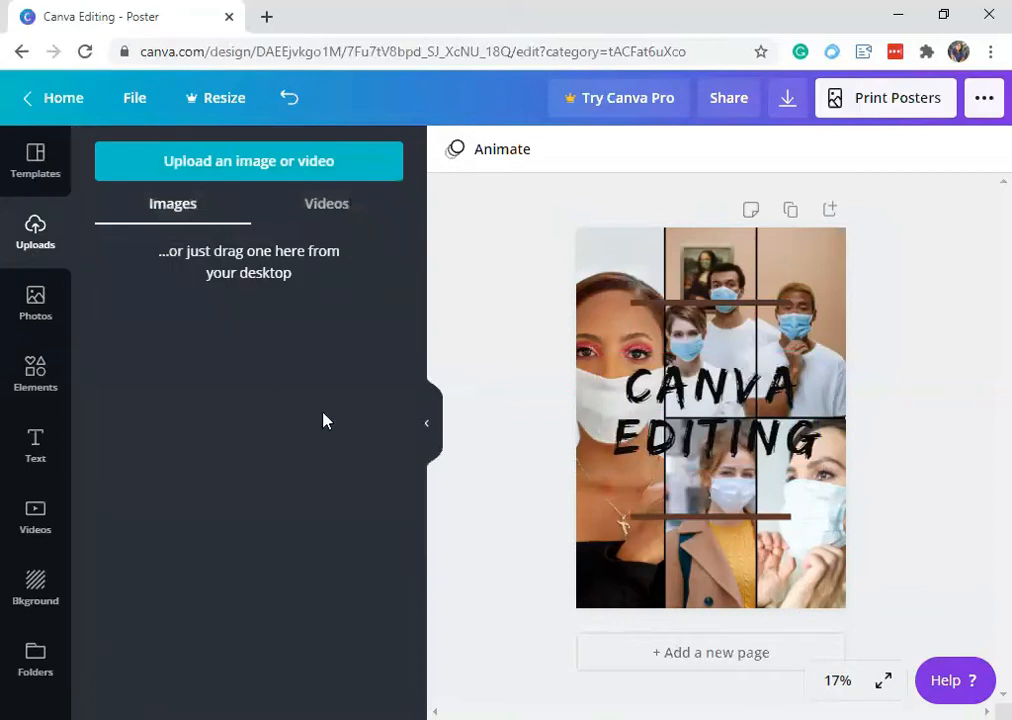
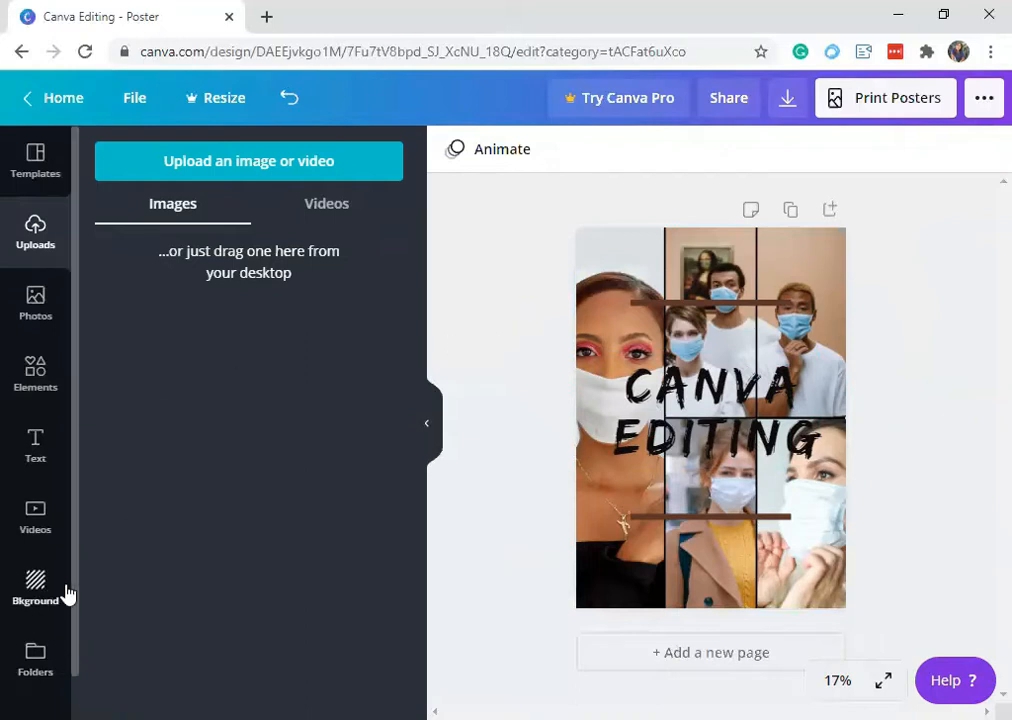
pyautogui.click(33, 458)
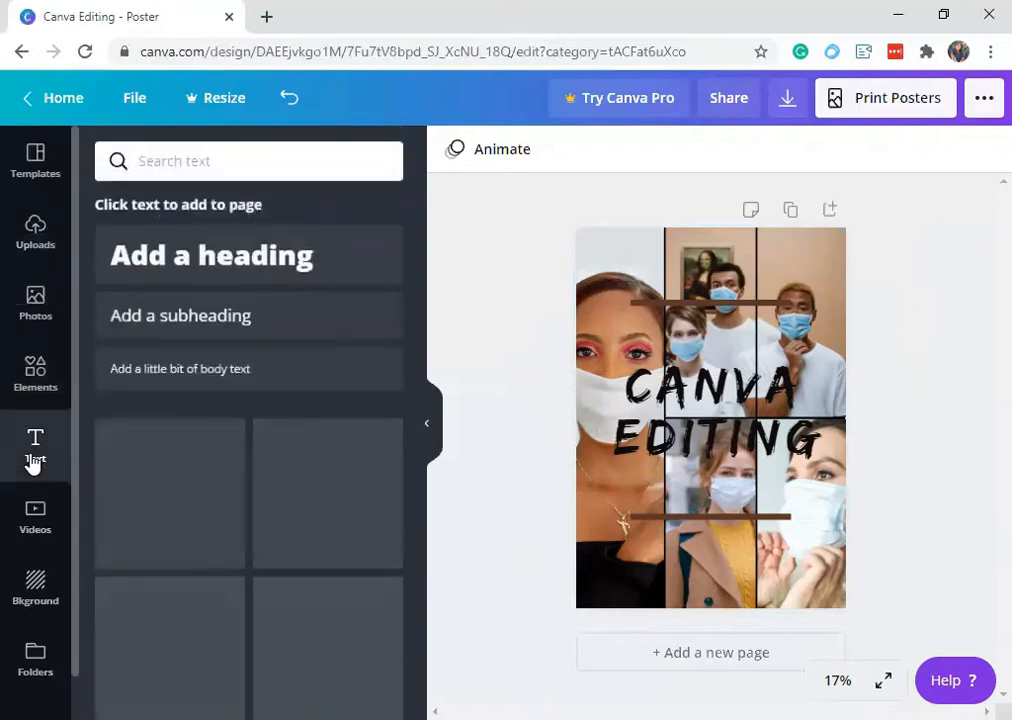
pyautogui.click(715, 433)
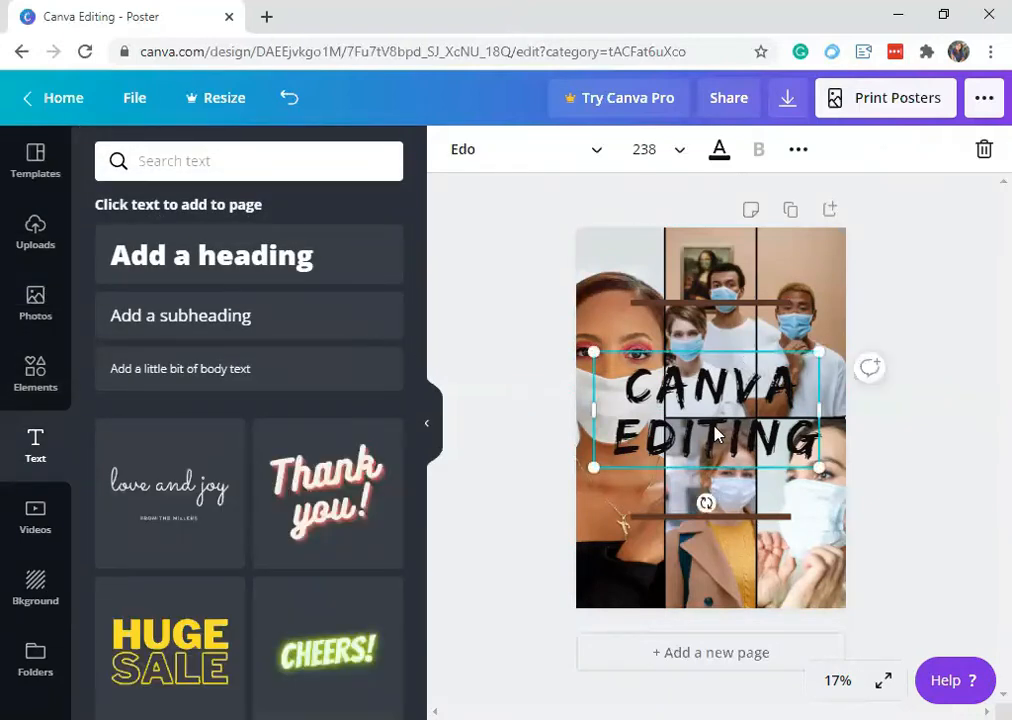
pyautogui.click(358, 643)
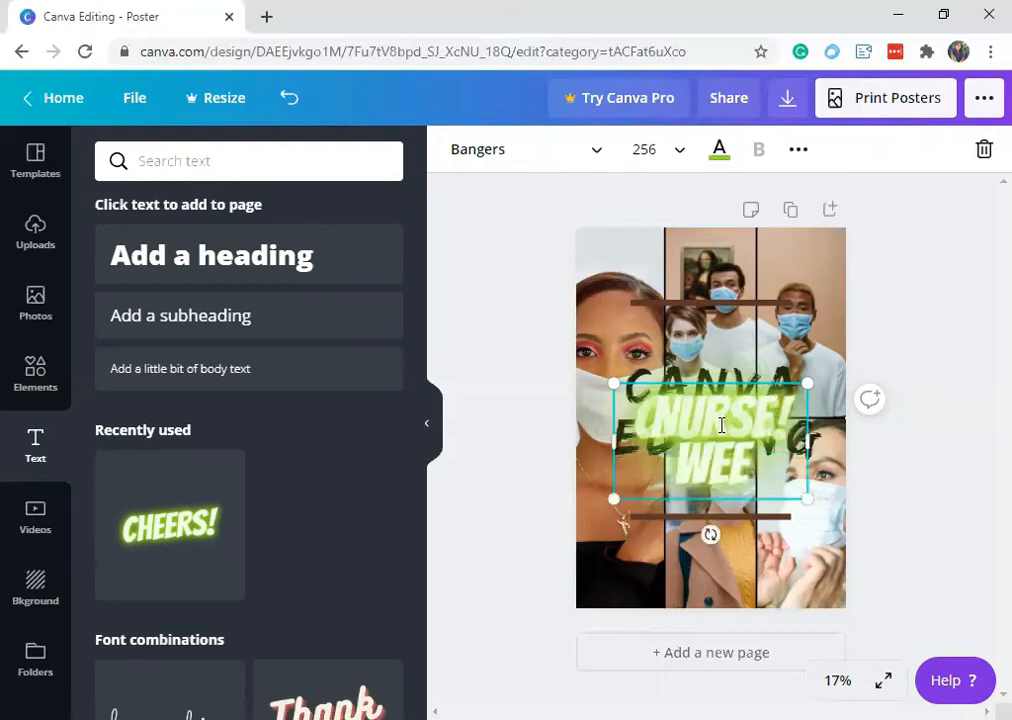
pyautogui.write('K')
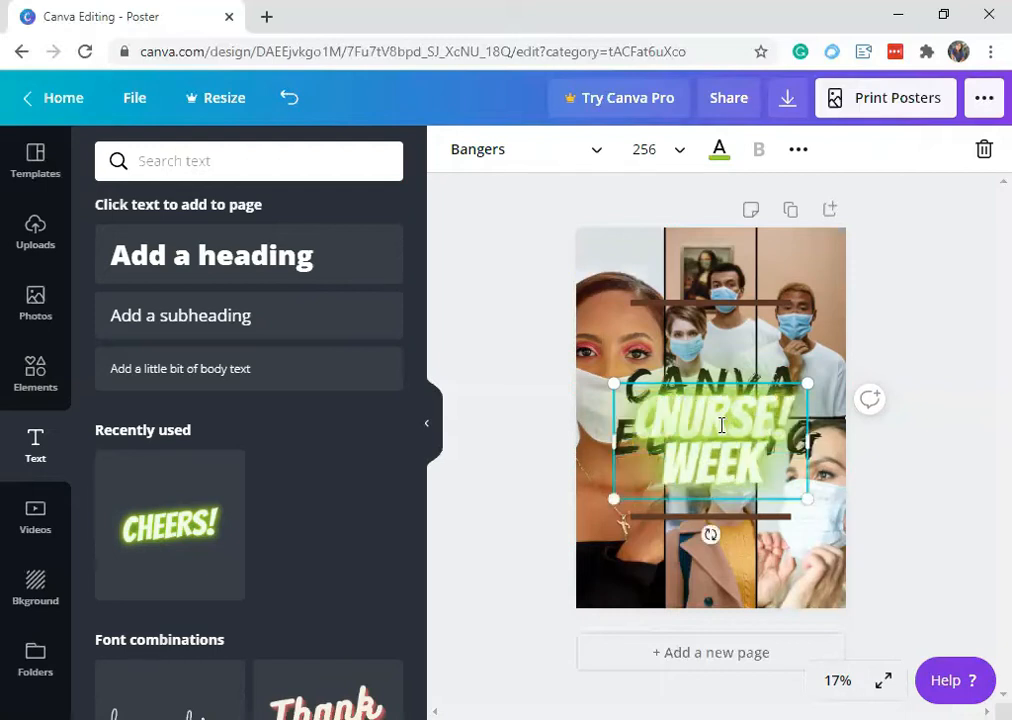
pyautogui.moveTo(760, 412); pyautogui.dragTo(730, 419)
pyautogui.click(736, 440)
pyautogui.press('Delete')
# Step: Delete the CANVA EDITING heading and move the NURSE WEEK text midway between the two brown lines
pyautogui.click(730, 432)
pyautogui.press('Delete')
pyautogui.moveTo(667, 436); pyautogui.dragTo(673, 413)
# Step: Try golden yellow on the NURSE WEEK text, then set it to the grey-green from the fourth photo's colours
pyautogui.click(724, 158)
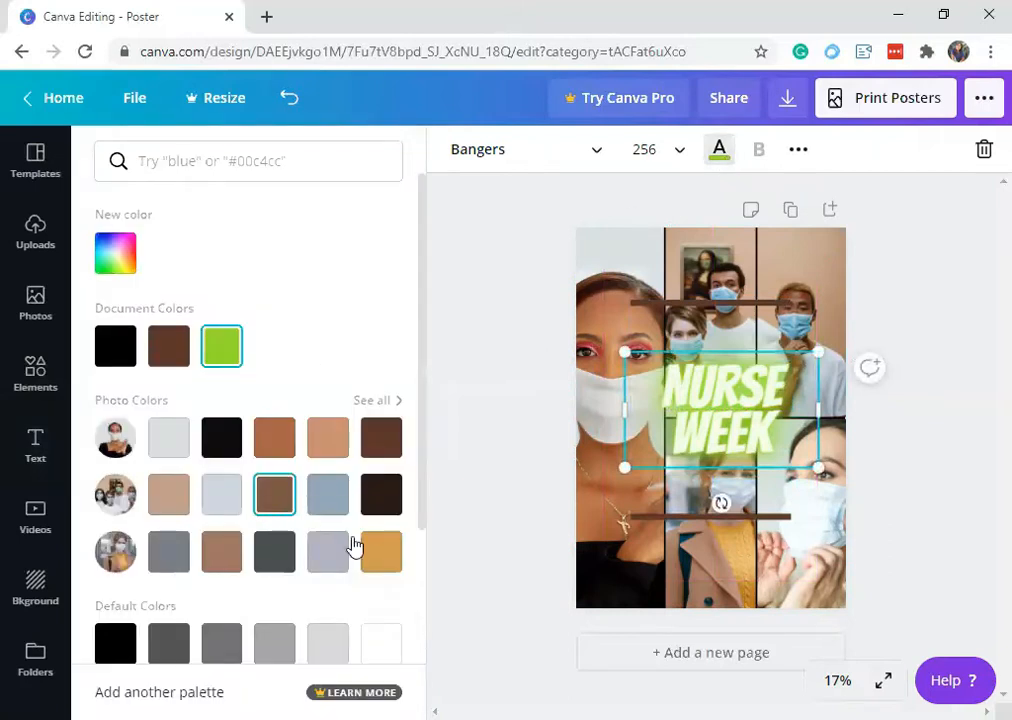
pyautogui.click(386, 556)
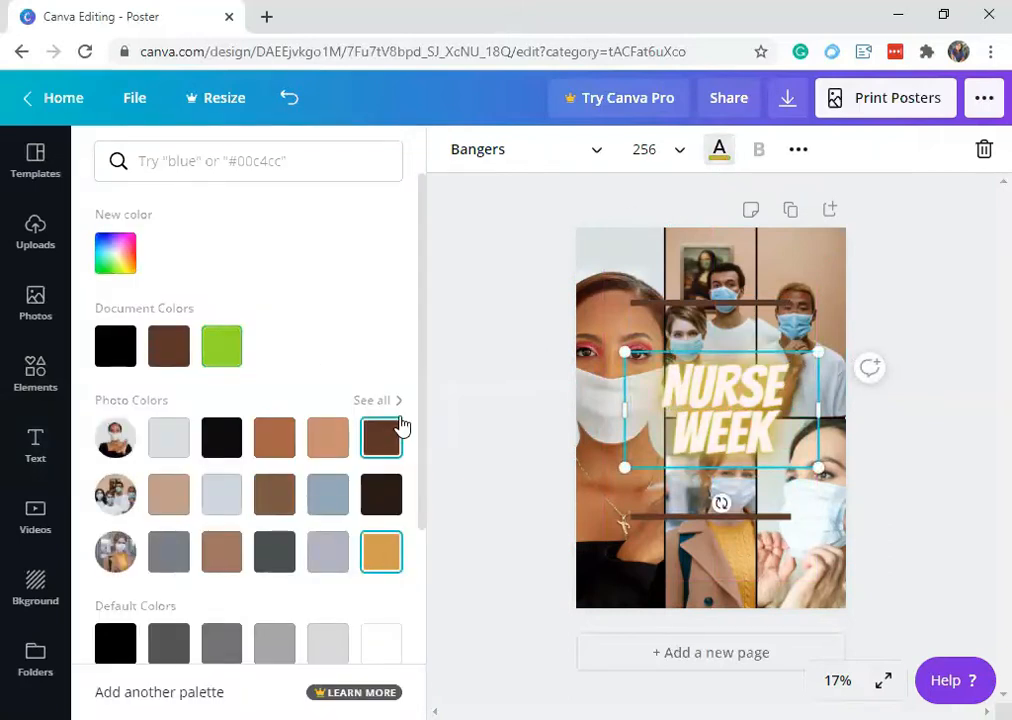
pyautogui.click(393, 402)
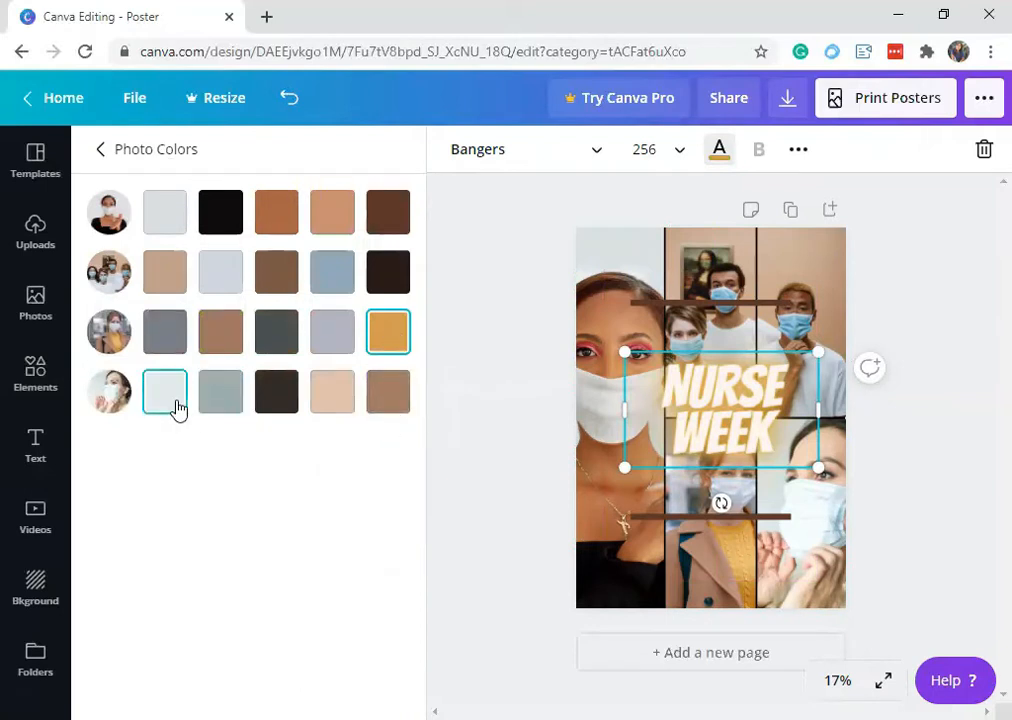
pyautogui.click(216, 408)
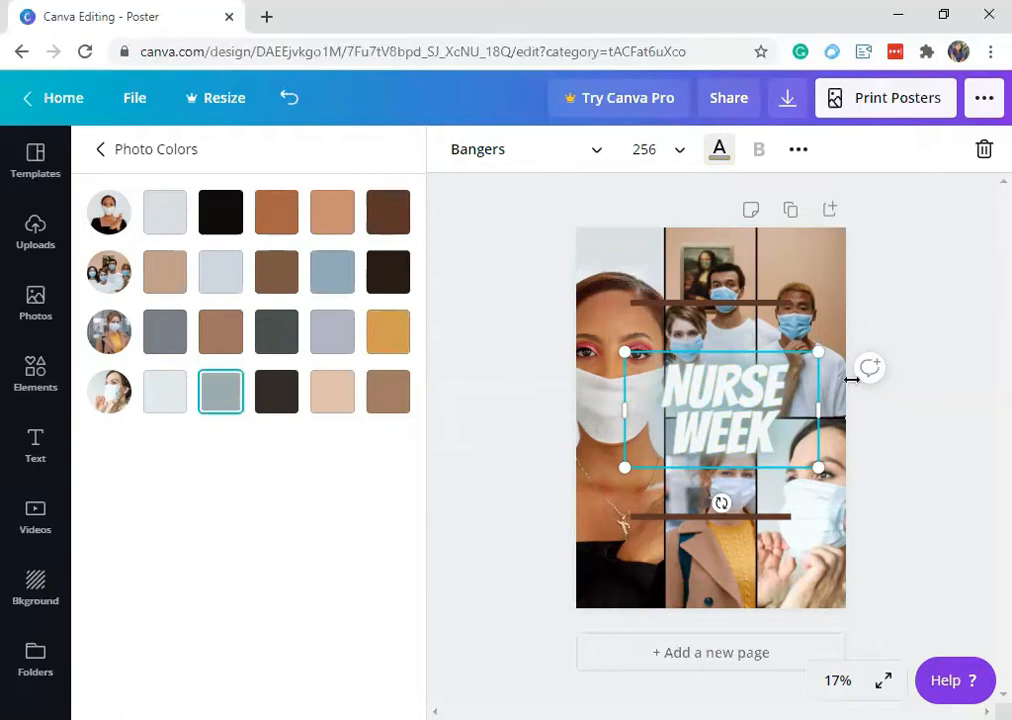
# Step: Enlarge the NURSE WEEK text to size 386 and centre it between the two brown lines on the poster
pyautogui.moveTo(626, 465); pyautogui.dragTo(547, 552)
pyautogui.moveTo(700, 470); pyautogui.dragTo(734, 437)
pyautogui.click(707, 310)
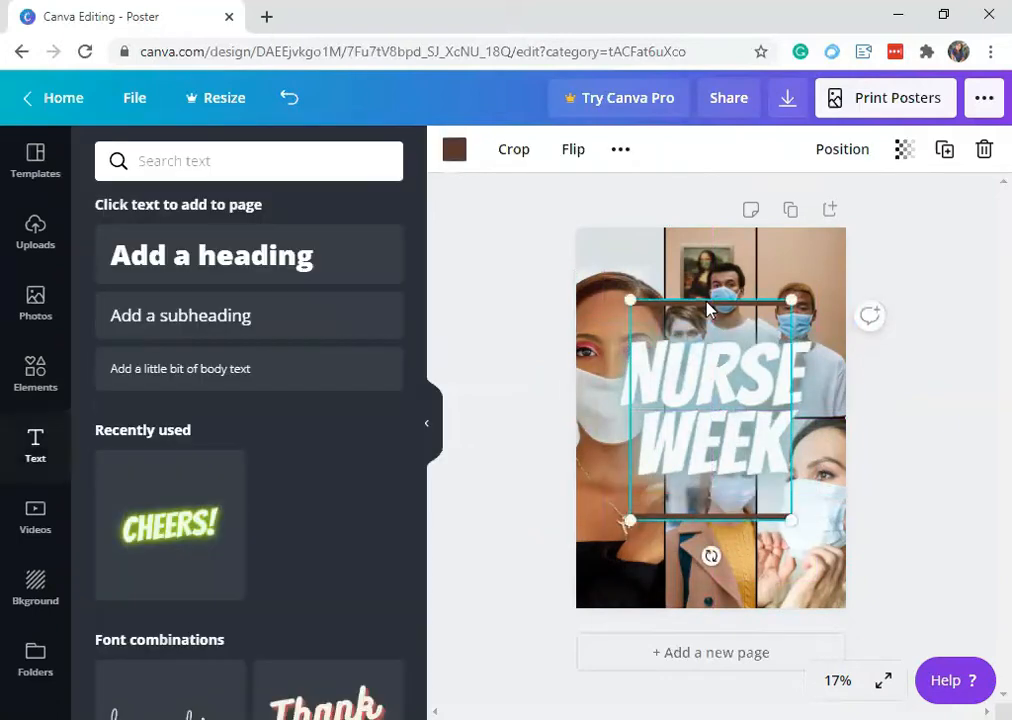
# Step: Browse the font combinations and add the pink neon "24/7 Open" text design to the poster
pyautogui.scroll(-10, 278, 535)
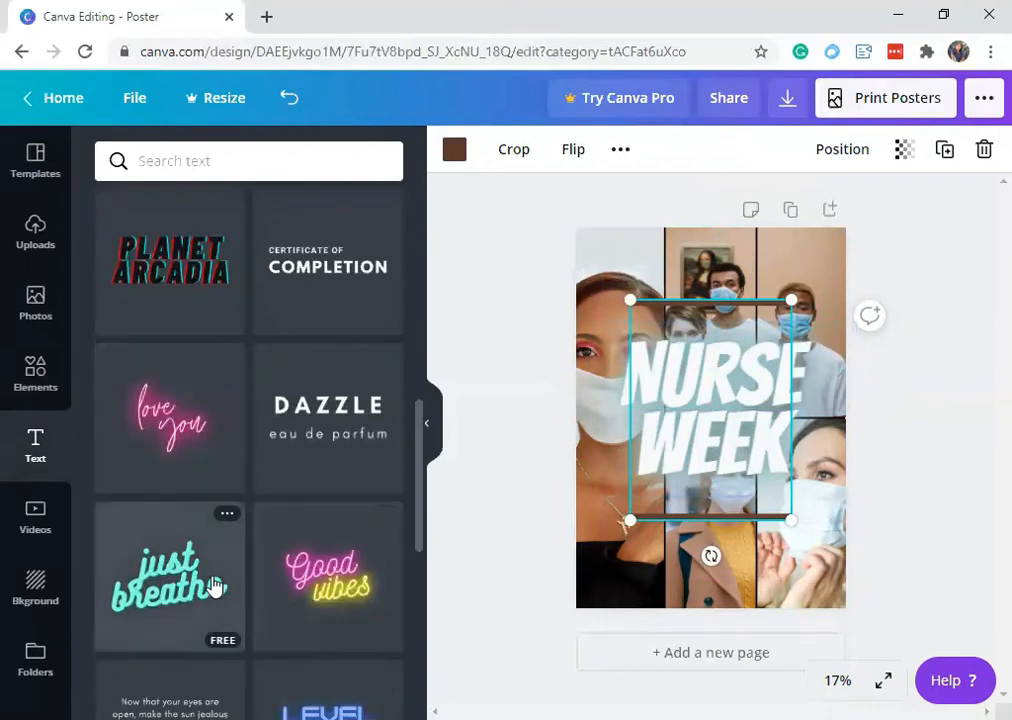
pyautogui.scroll(-8, 154, 380)
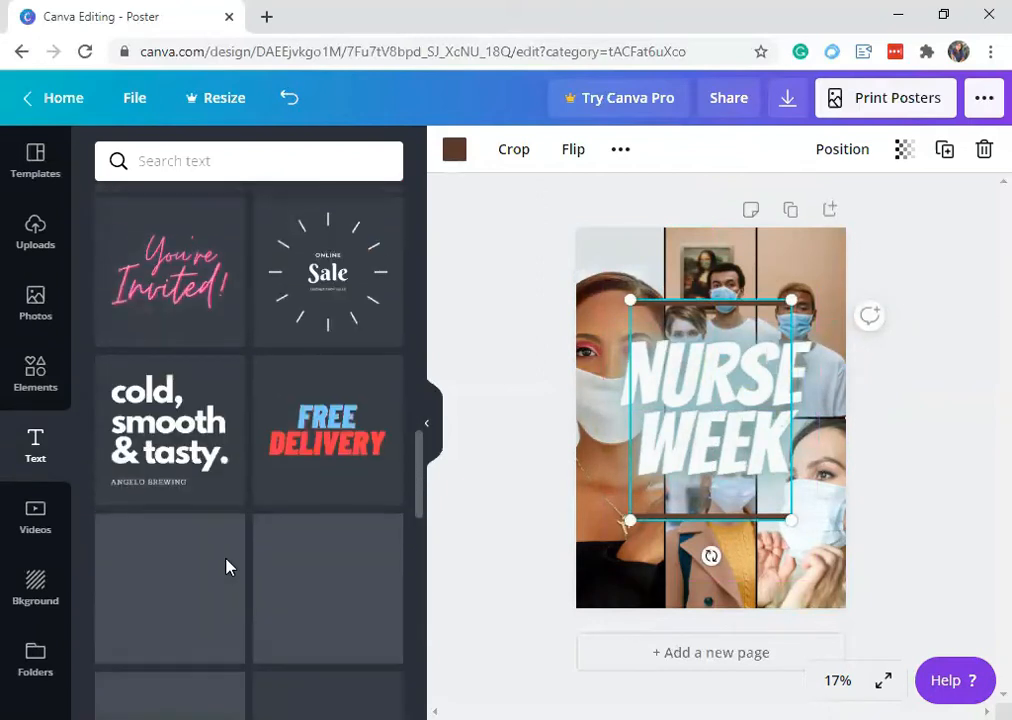
pyautogui.scroll(2, 316, 605)
pyautogui.scroll(-5, 322, 605)
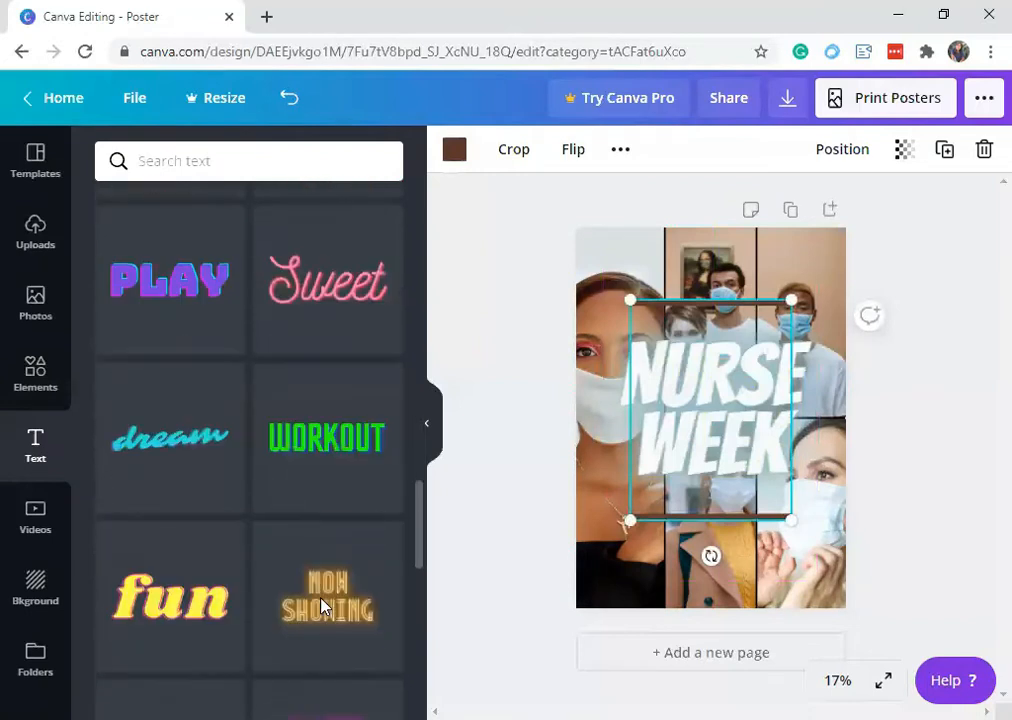
pyautogui.scroll(-3, 323, 603)
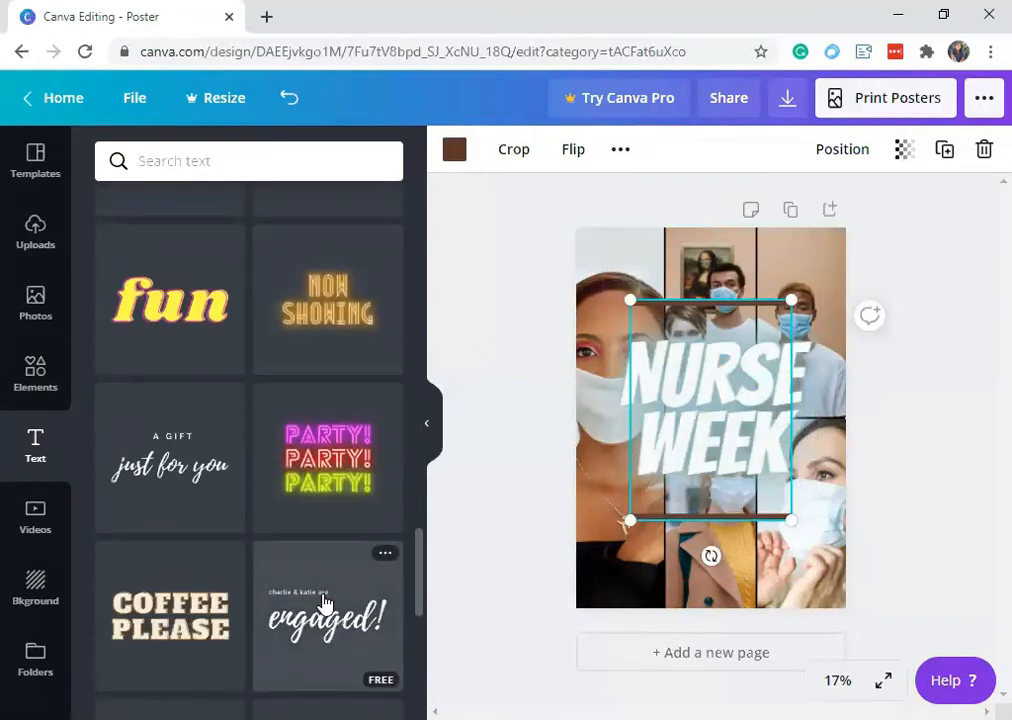
pyautogui.scroll(-4, 323, 603)
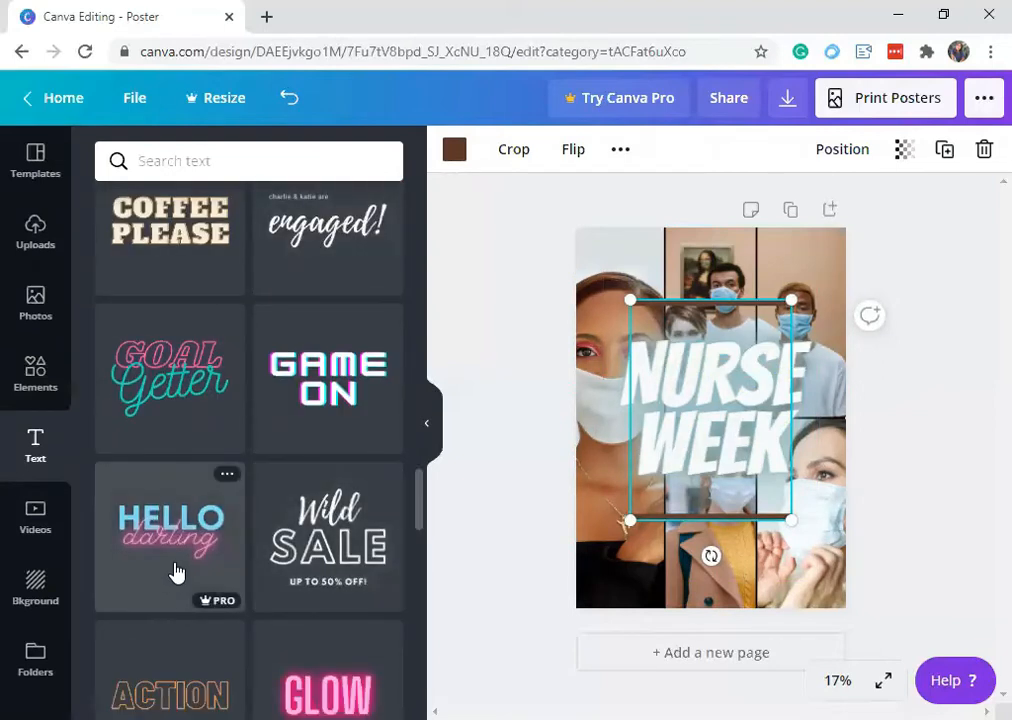
pyautogui.scroll(-5, 176, 571)
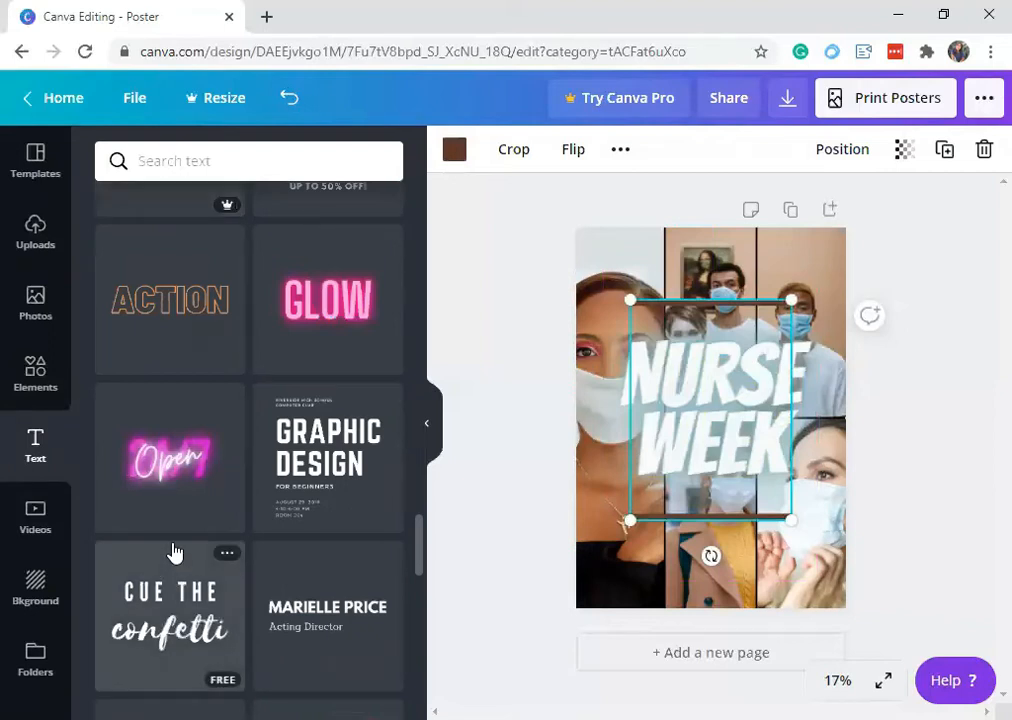
pyautogui.click(145, 475)
# Step: Delete the old Bangers NURSE WEEK text from behind the neon "24/7 Open" design
pyautogui.click(716, 343)
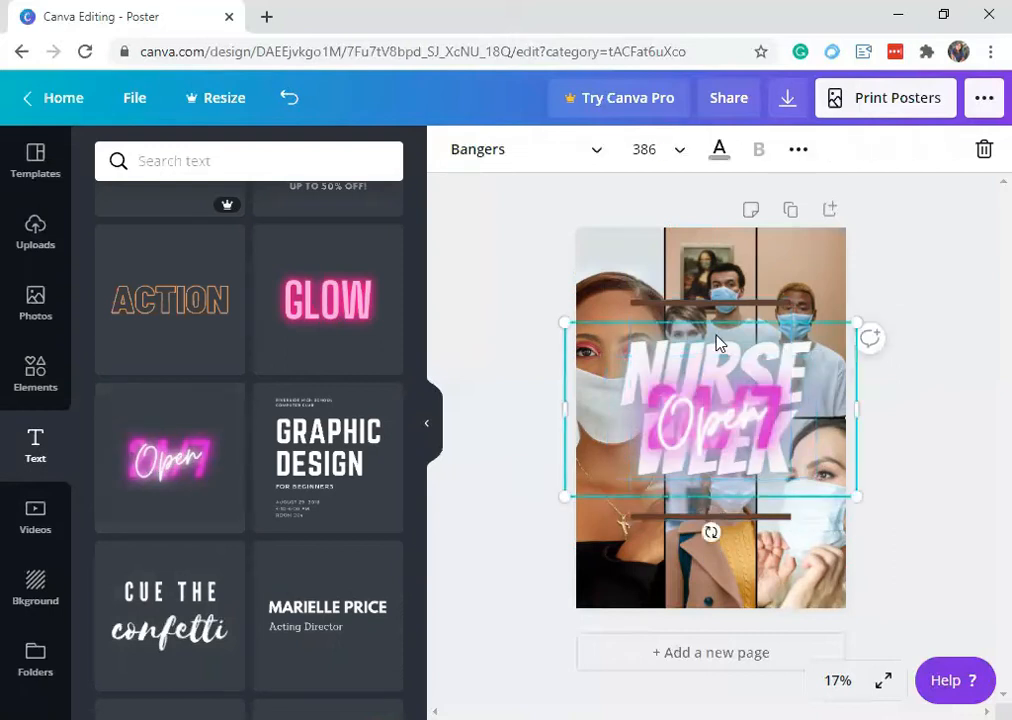
pyautogui.press('Delete')
pyautogui.click(735, 410)
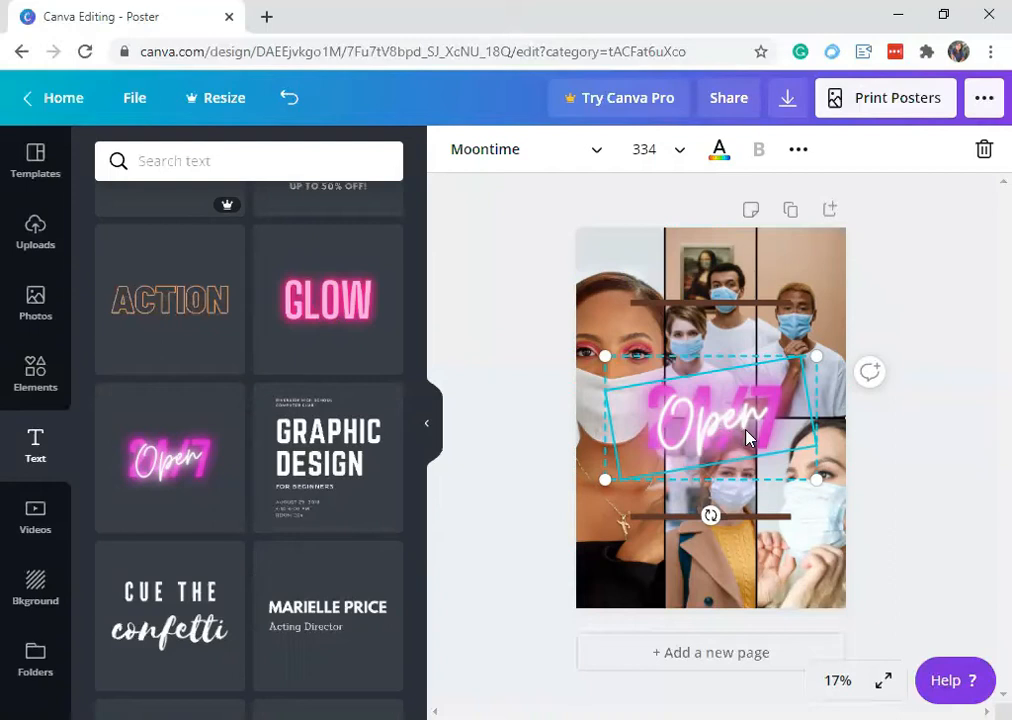
pyautogui.click(888, 482)
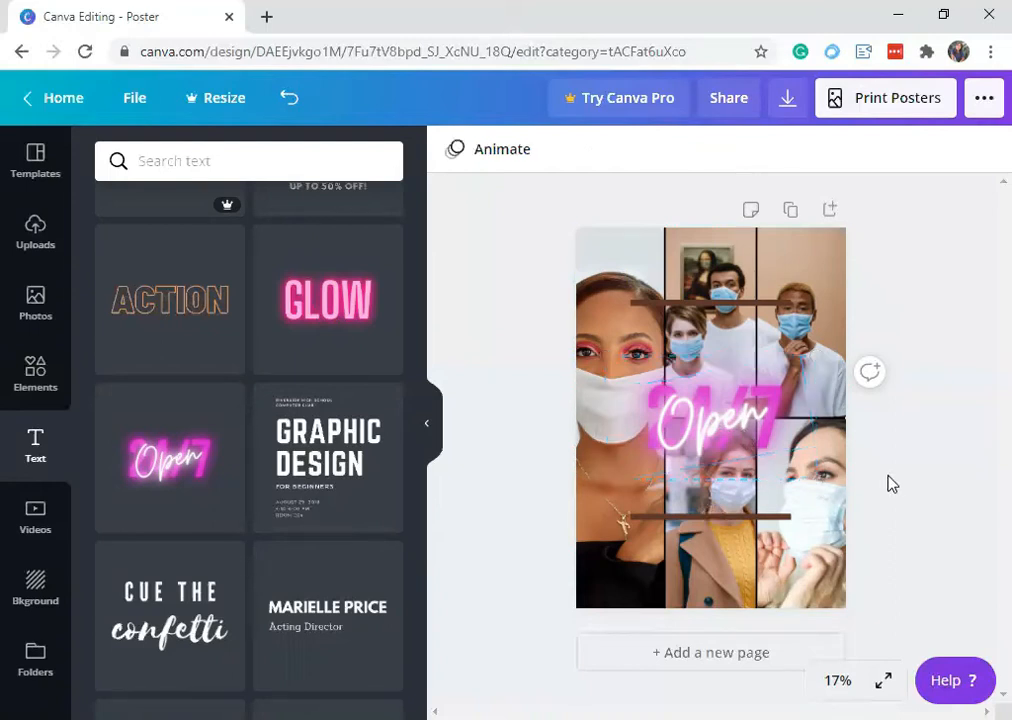
# Step: Collapse the text library and shift the "24/7 Open" group slightly up and to the left on the poster
pyautogui.click(773, 463)
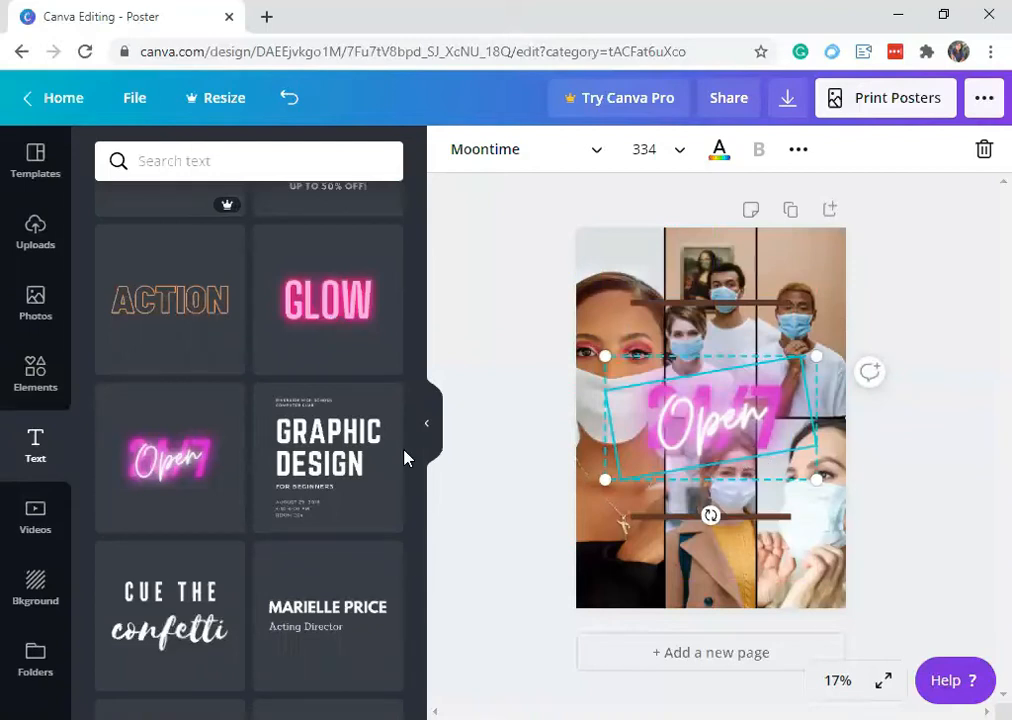
pyautogui.click(428, 432)
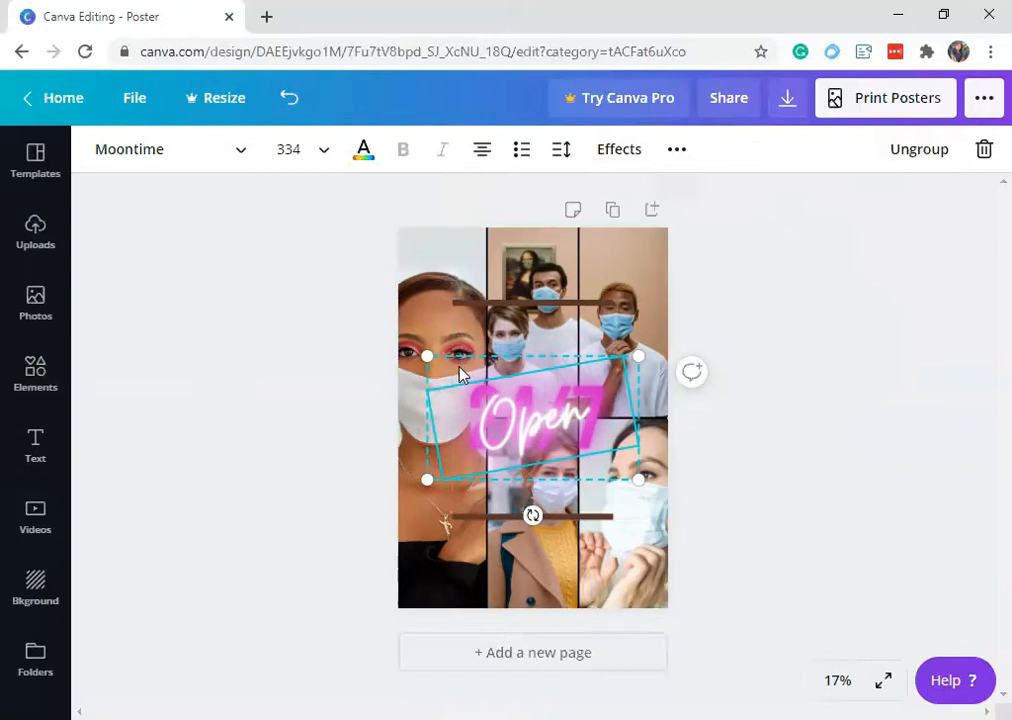
pyautogui.moveTo(481, 397)
pyautogui.mouseDown()
pyautogui.moveTo(517, 373)
pyautogui.moveTo(463, 350)
pyautogui.moveTo(477, 413)
pyautogui.moveTo(461, 398)
pyautogui.moveTo(468, 381)
pyautogui.mouseUp()
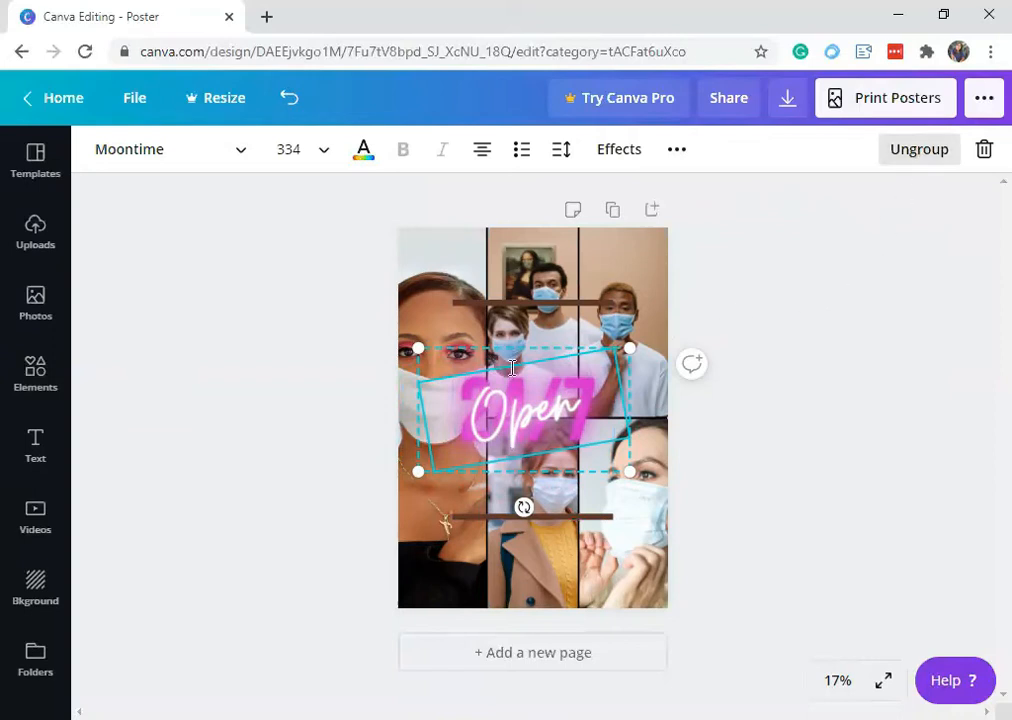
# Step: Ungroup the "24/7 Open" design and select the "Open" text on its own
pyautogui.click(915, 152)
pyautogui.click(849, 336)
pyautogui.click(493, 413)
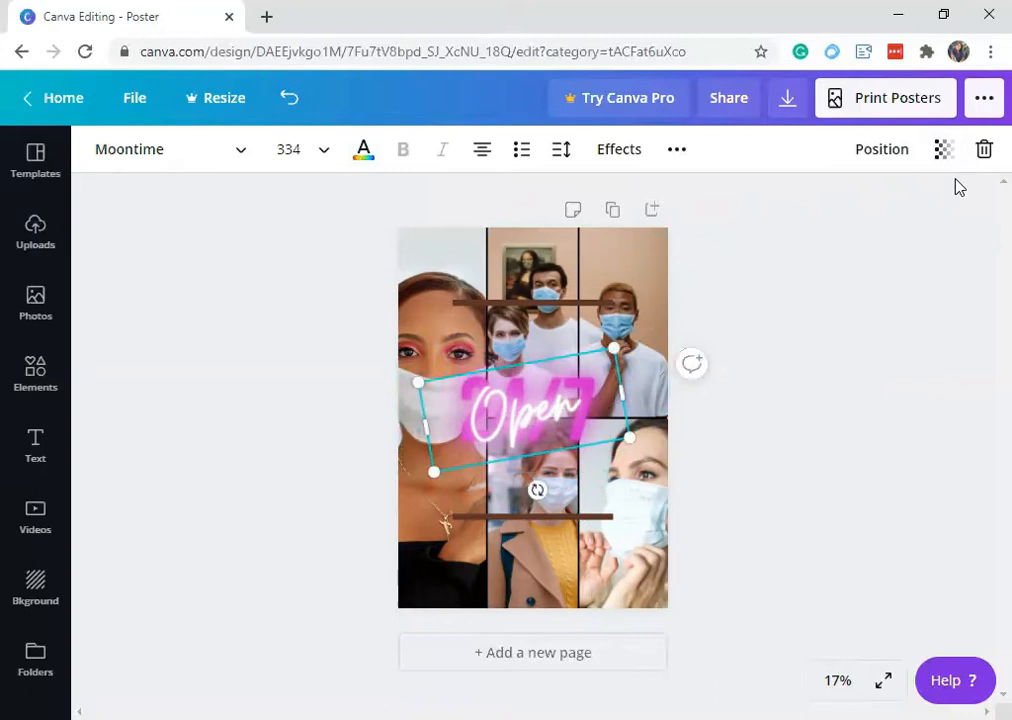
pyautogui.click(678, 158)
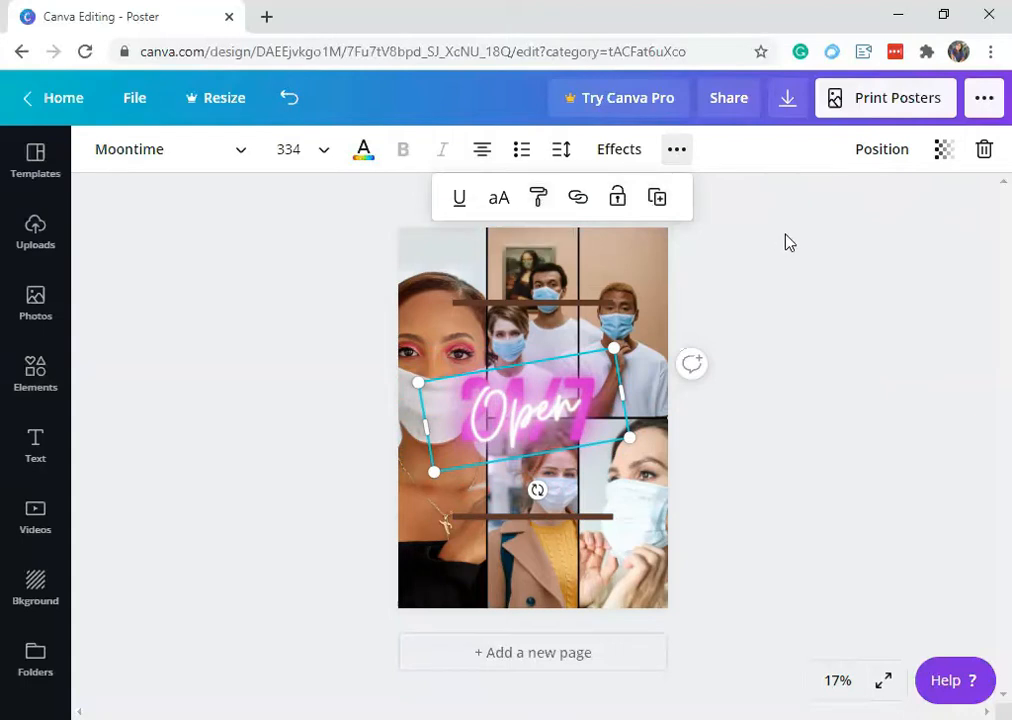
pyautogui.click(560, 386)
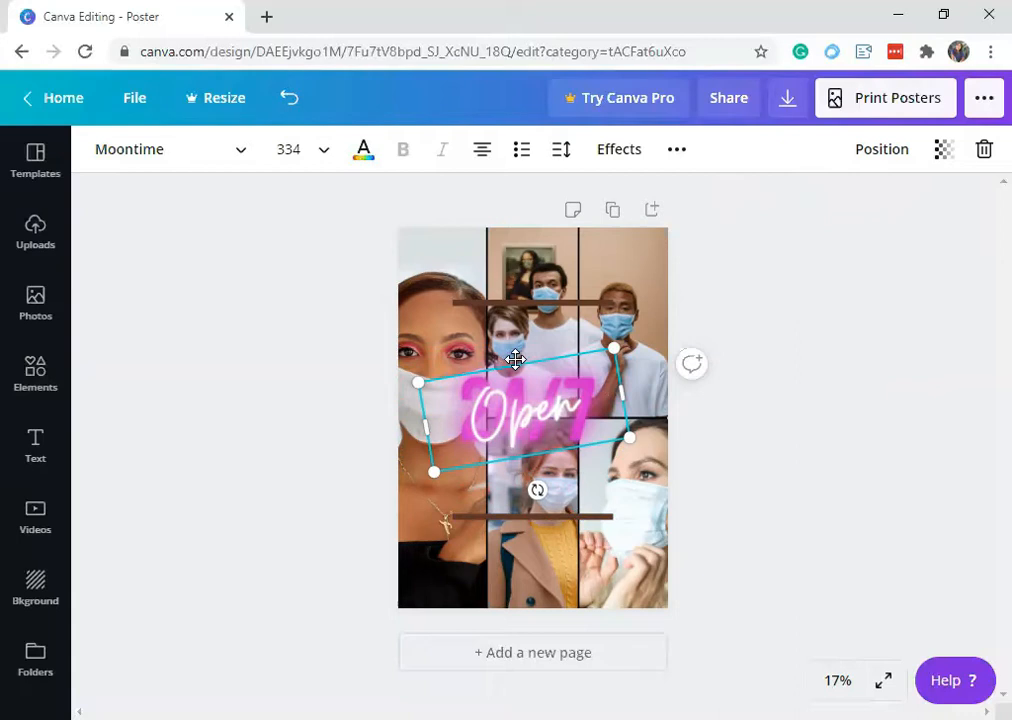
# Step: Select the "24/7" and "Open" texts together and group them
pyautogui.click(463, 370)
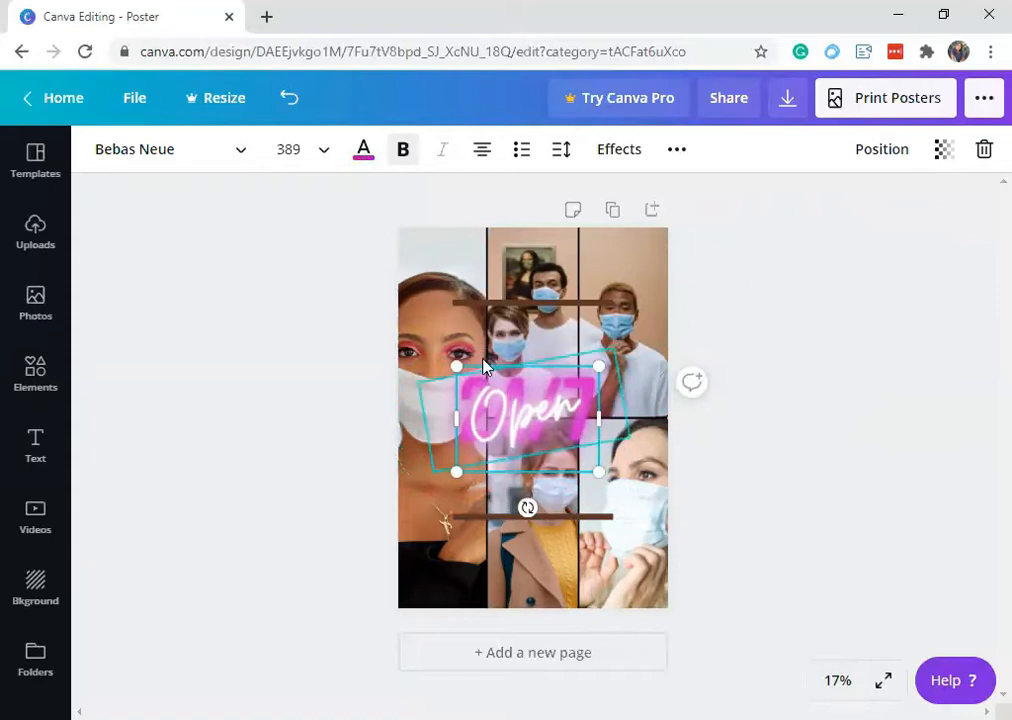
pyautogui.keyDown('shift'); pyautogui.click(565, 410); pyautogui.keyUp('shift')
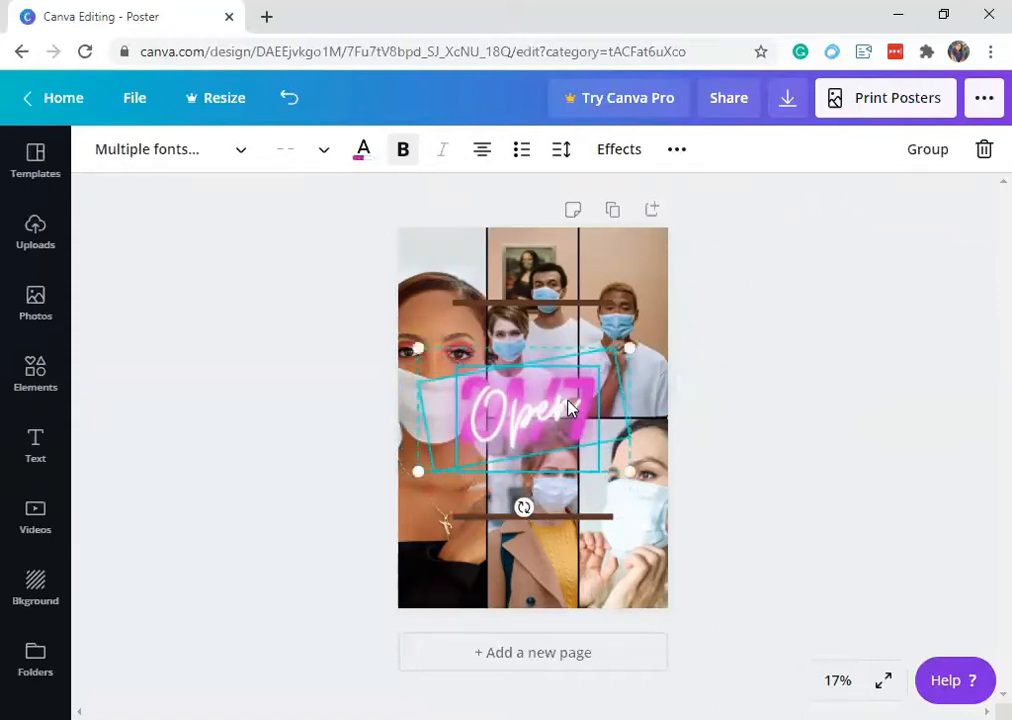
pyautogui.click(932, 160)
pyautogui.click(852, 376)
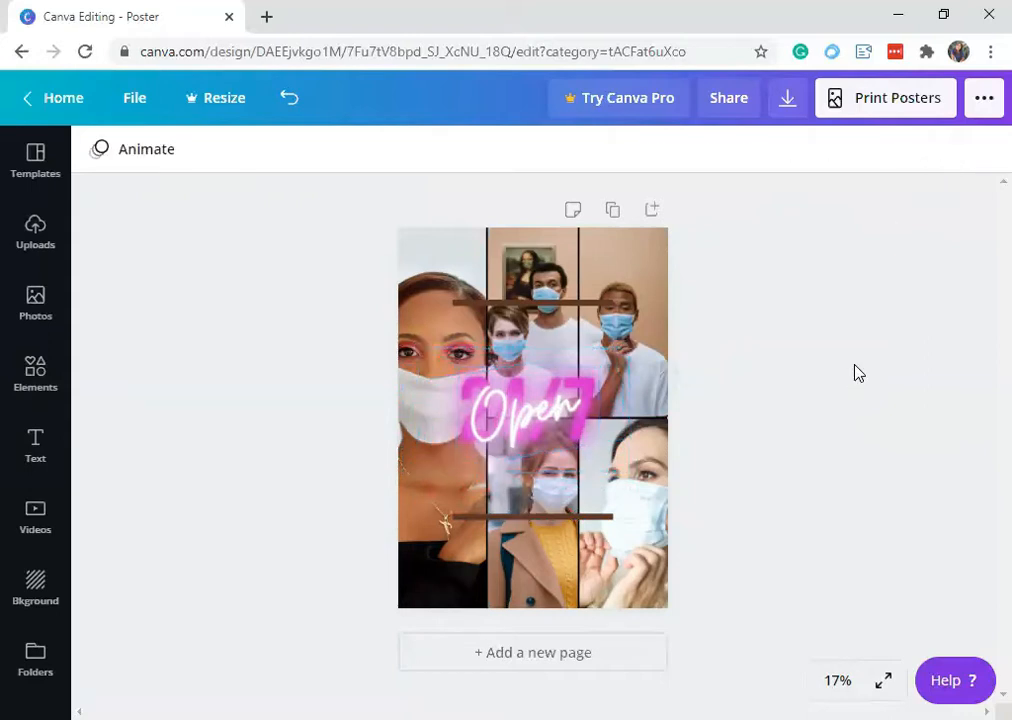
# Step: Ungroup and regroup the "24/7" and "Open" texts, and move the group slightly higher on the poster
pyautogui.click(495, 452)
pyautogui.click(919, 152)
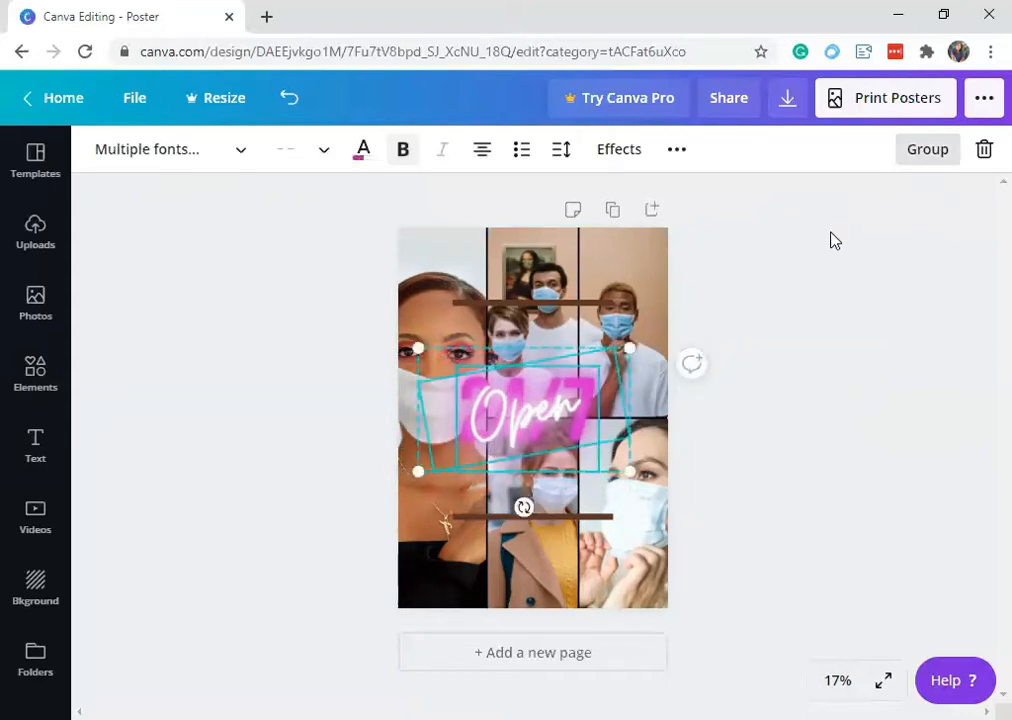
pyautogui.click(926, 152)
pyautogui.click(542, 452)
pyautogui.moveTo(542, 452); pyautogui.dragTo(519, 385)
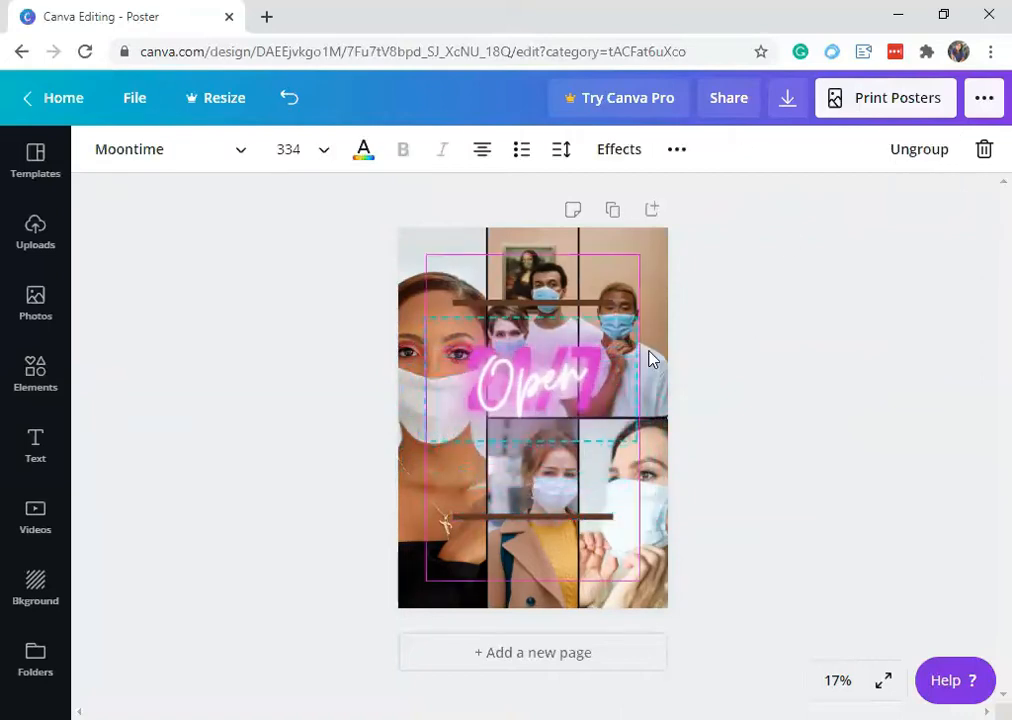
# Step: Ungroup the neon design and move the "Open" text down and slightly right, below the "24/7" text
pyautogui.click(906, 155)
pyautogui.click(588, 385)
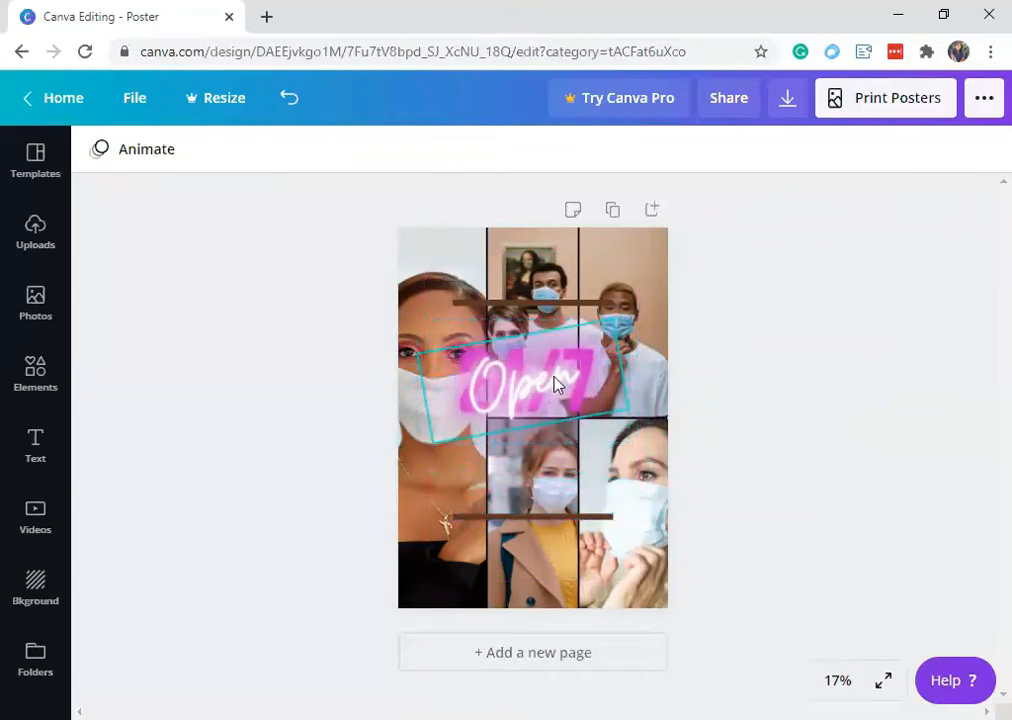
pyautogui.click(556, 380)
pyautogui.moveTo(556, 380); pyautogui.dragTo(540, 422)
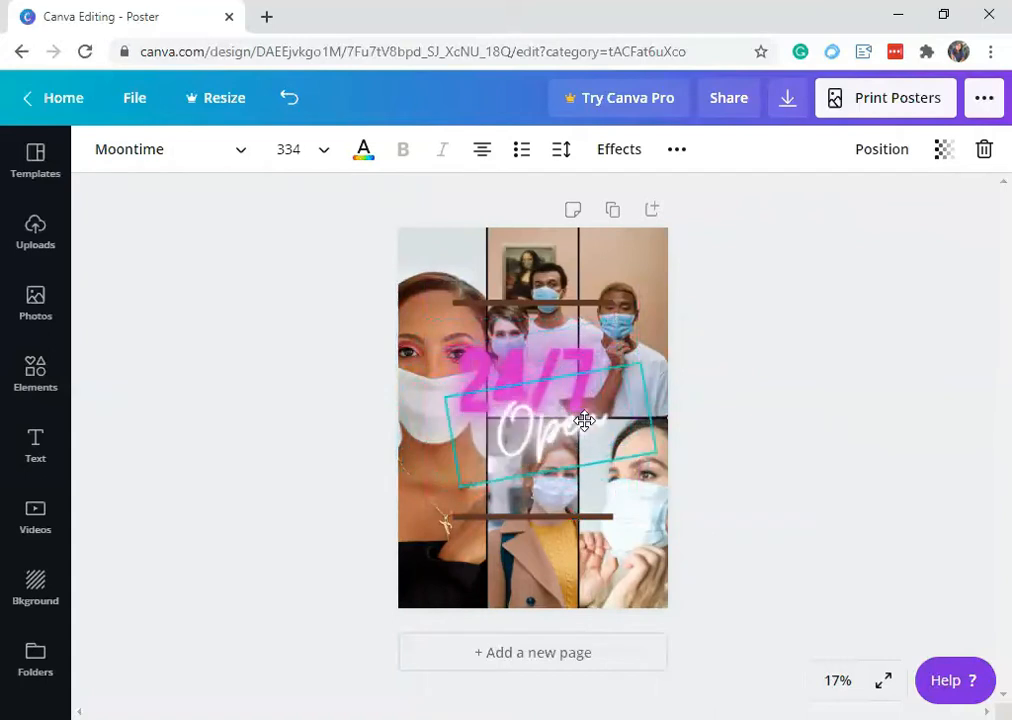
# Step: Replace the "24/7" text with "NURSE WEEK"
pyautogui.click(524, 366)
pyautogui.click(522, 362)
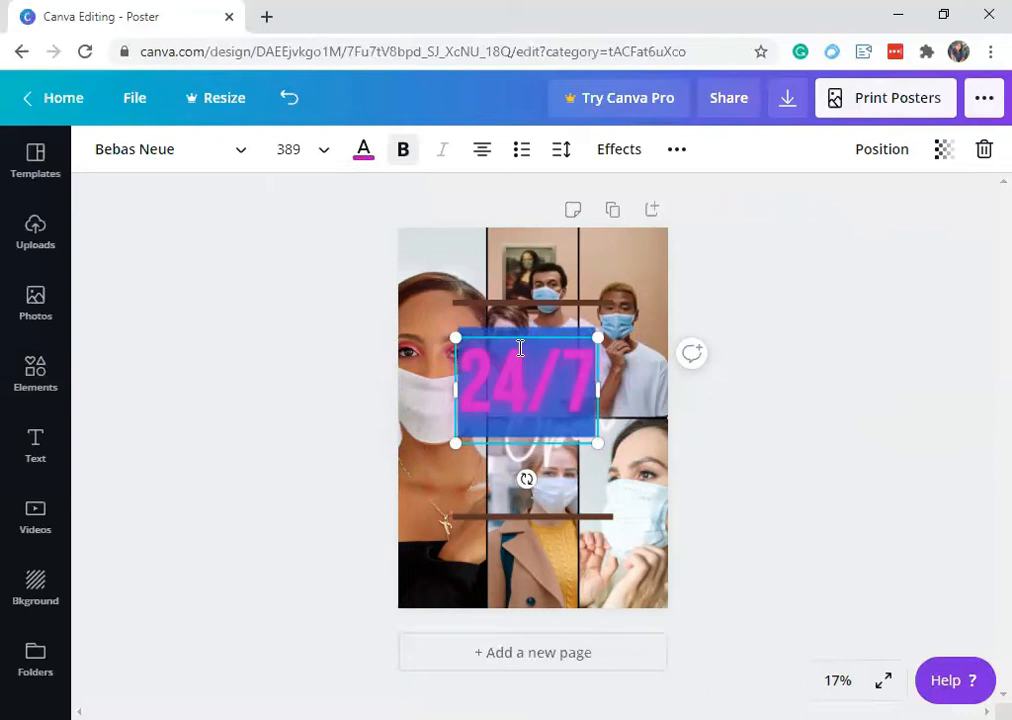
pyautogui.write('NUR')
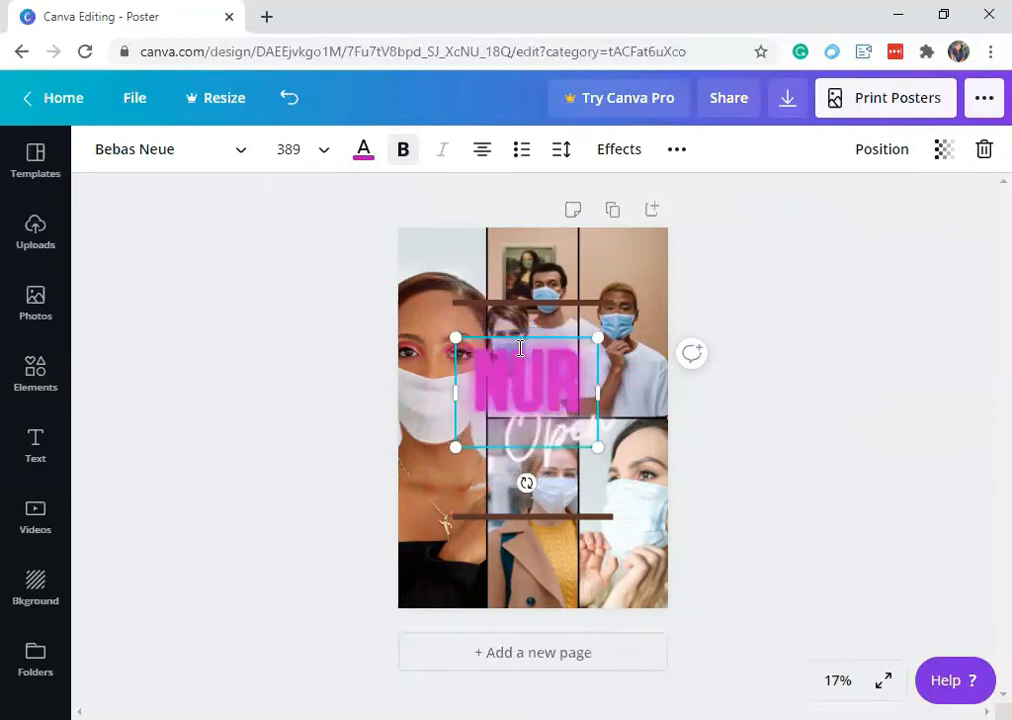
pyautogui.write('SE WEEK')
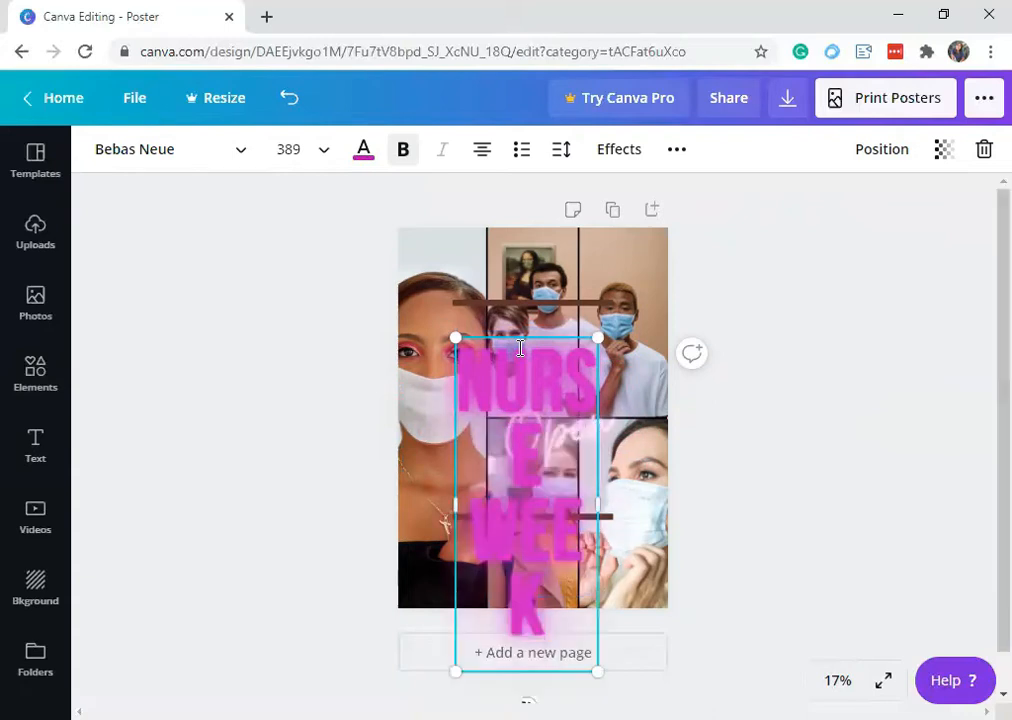
# Step: Resize the pink NURSE WEEK text to size 277 so it fits on two lines, and move it slightly up above "Open"
pyautogui.moveTo(599, 504); pyautogui.dragTo(602, 466)
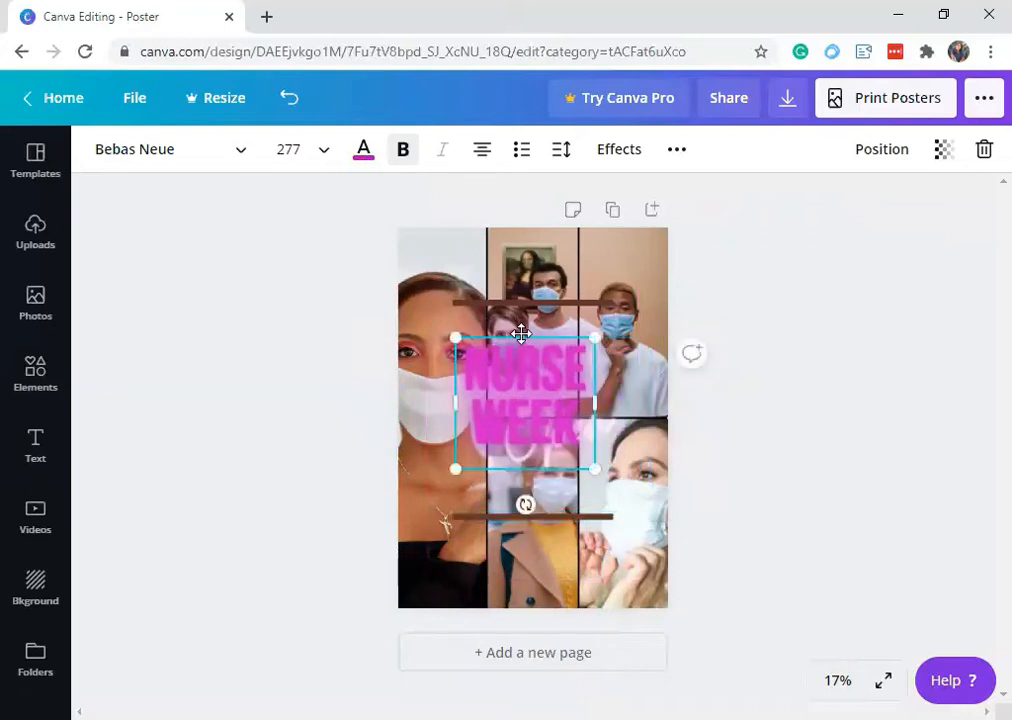
pyautogui.moveTo(520, 334); pyautogui.dragTo(516, 322)
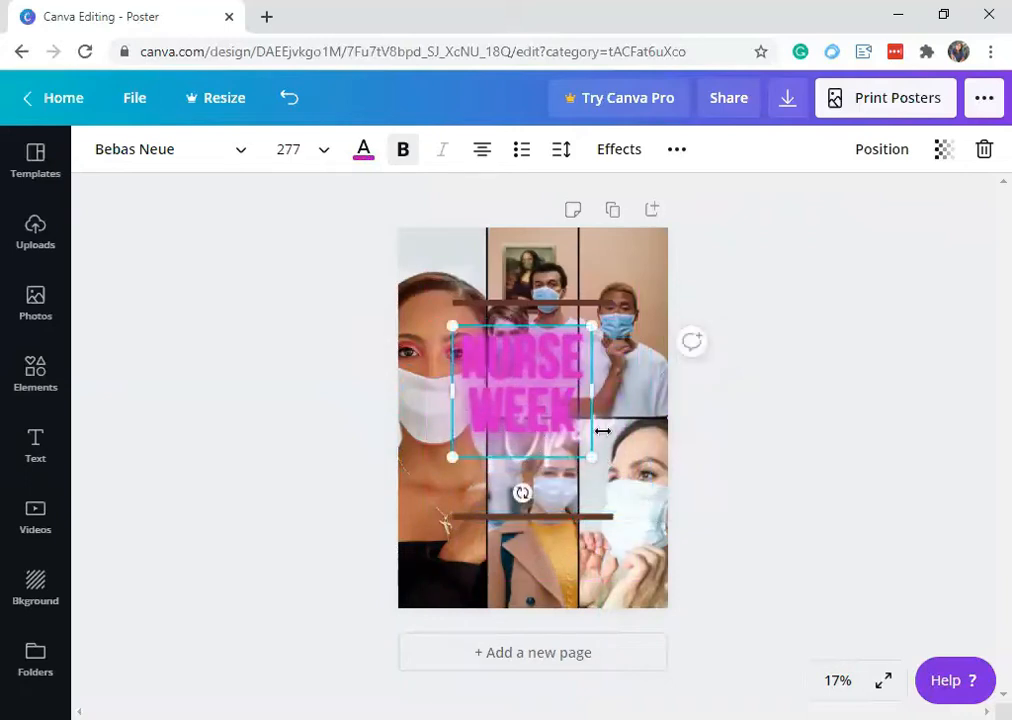
pyautogui.click(757, 442)
pyautogui.click(601, 430)
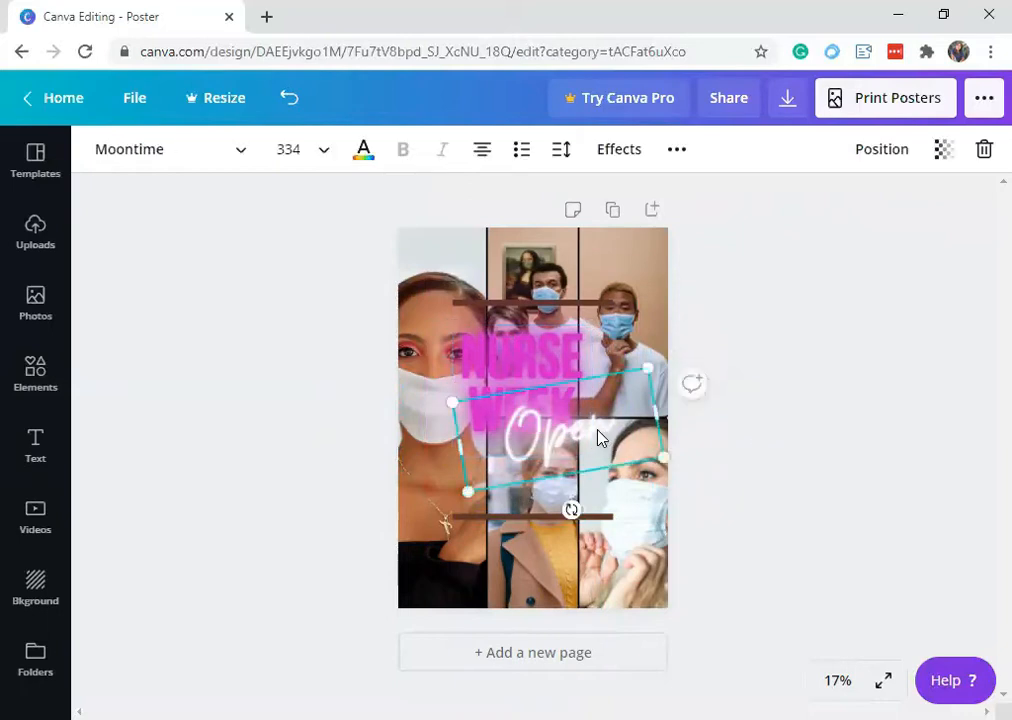
pyautogui.doubleClick(575, 434)
# Step: Try several photo colors on the NURSE WEEK text and apply the grey-blue swatch from the fourth photo's palette
pyautogui.click(530, 345)
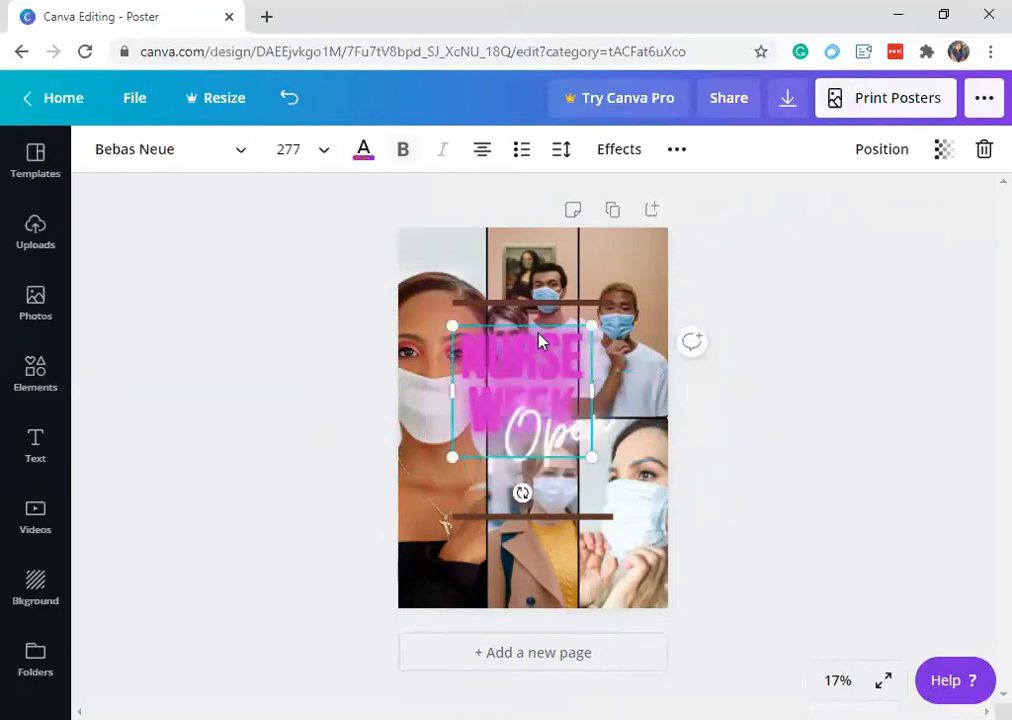
pyautogui.click(366, 149)
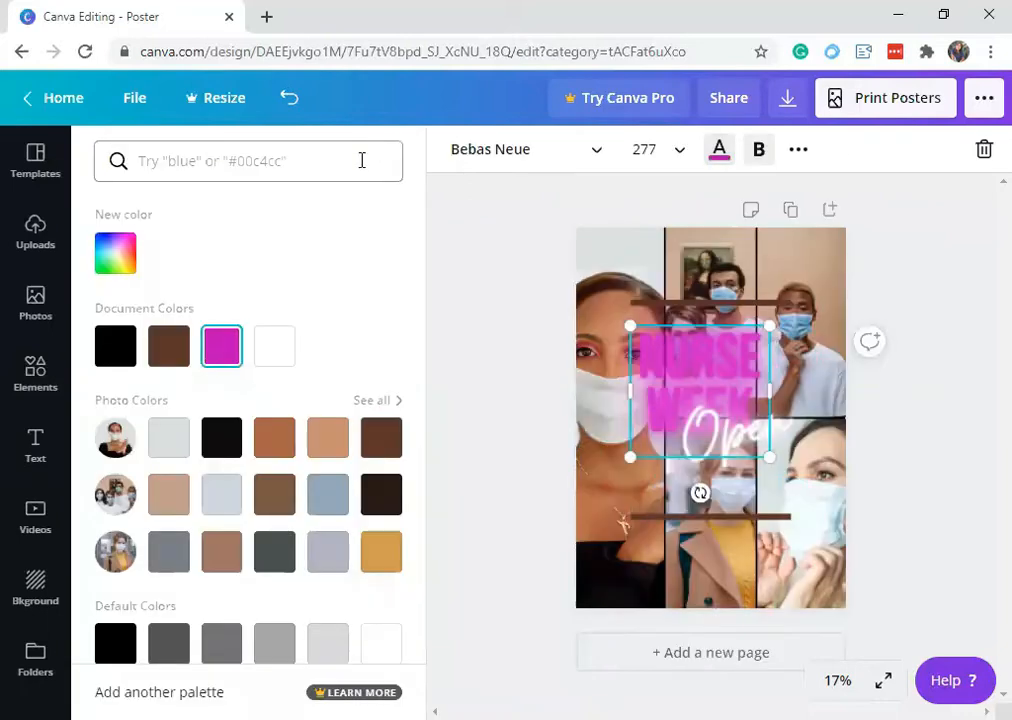
pyautogui.click(383, 572)
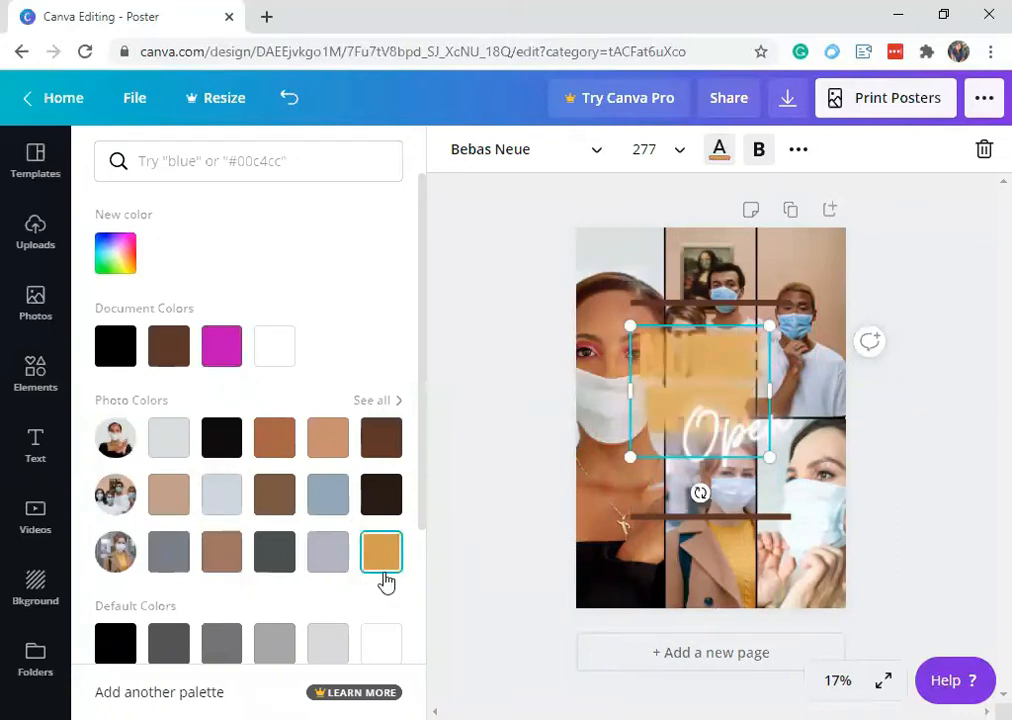
pyautogui.click(222, 494)
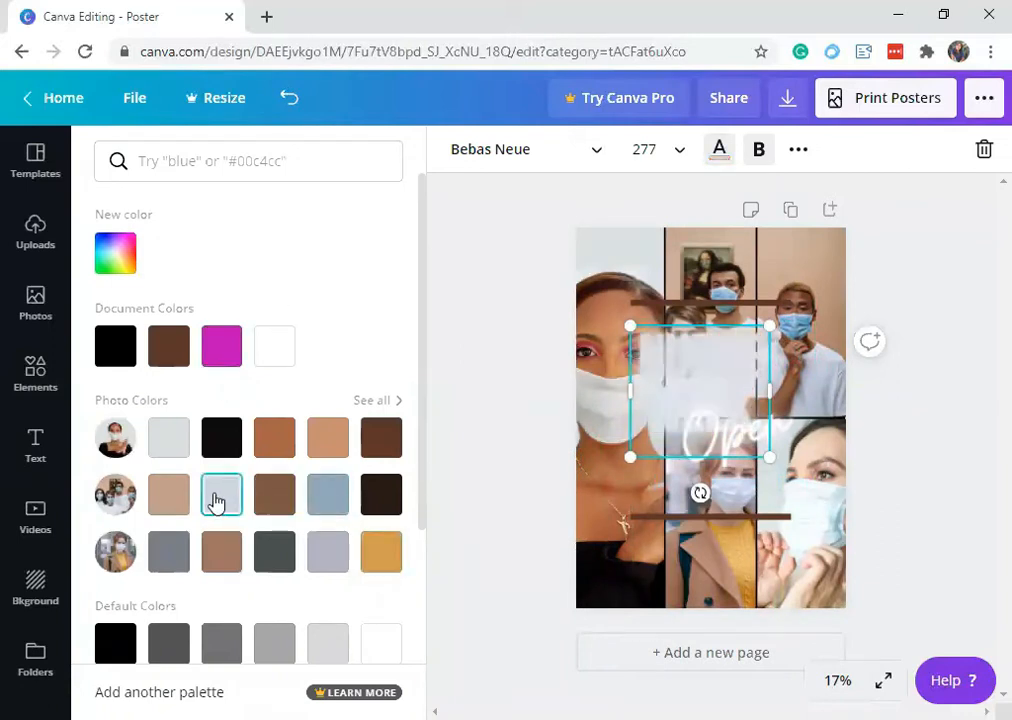
pyautogui.click(173, 548)
pyautogui.click(381, 553)
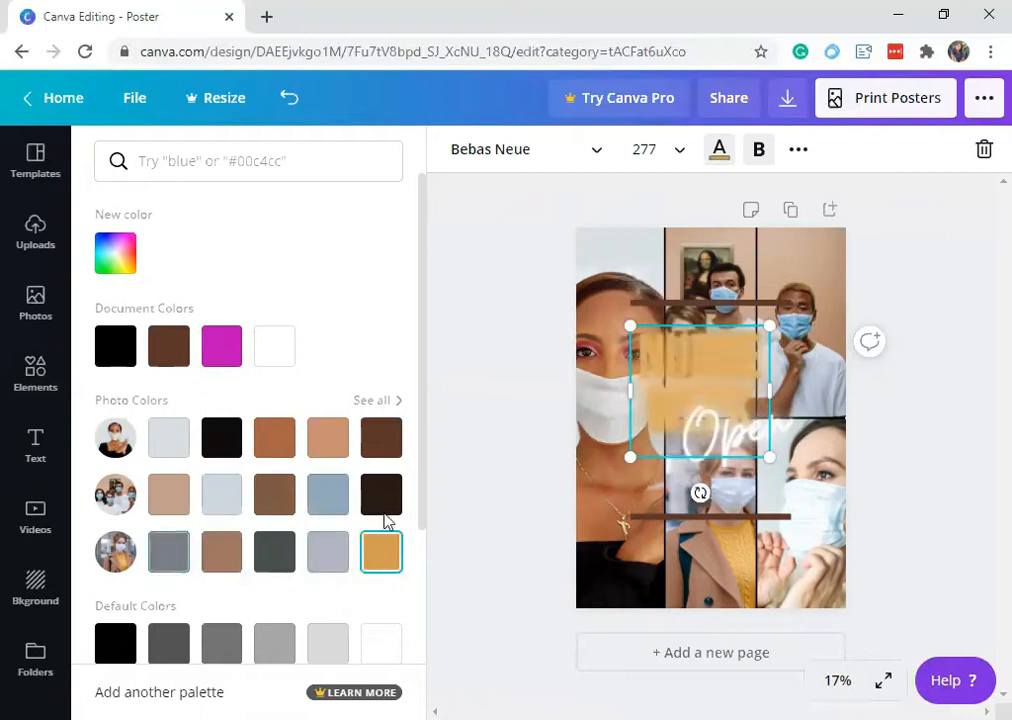
pyautogui.click(386, 401)
pyautogui.click(218, 409)
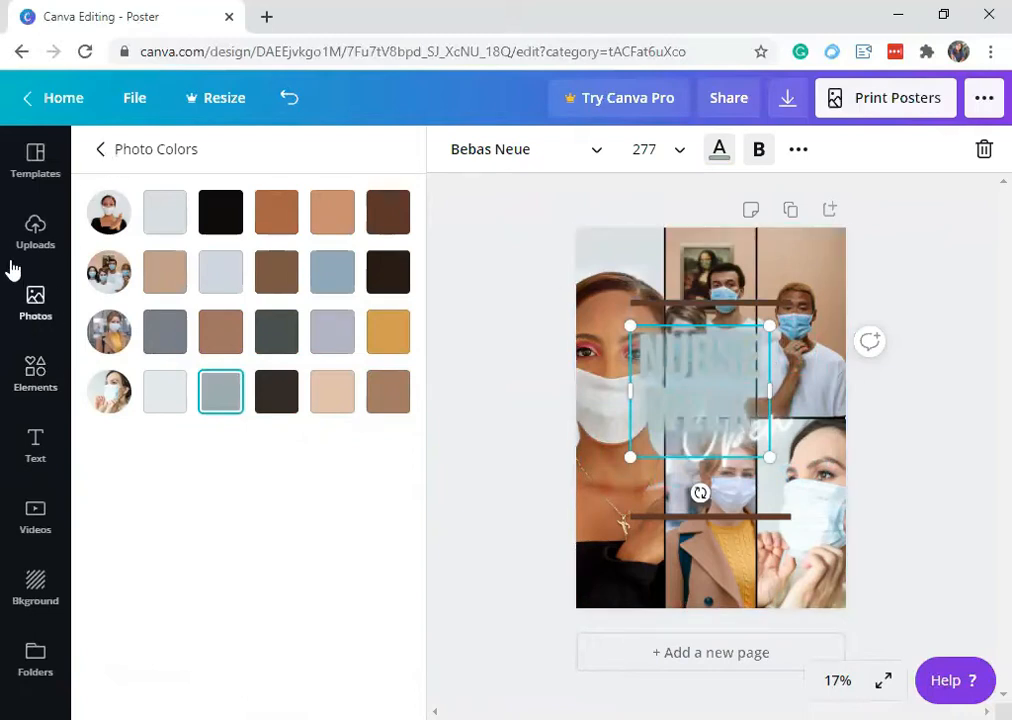
# Step: Add the yellow Sparkle text design, delete the grey-blue NURSE WEEK text, and move Sparkle up into its place
pyautogui.click(32, 450)
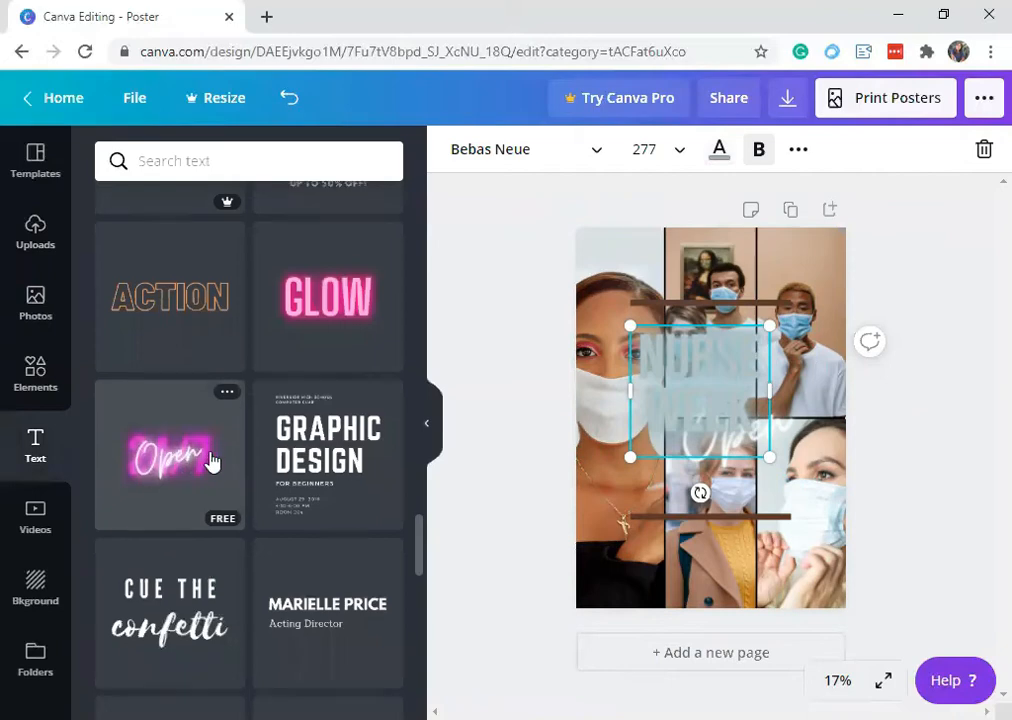
pyautogui.scroll(-5, 205, 472)
pyautogui.scroll(-5, 336, 641)
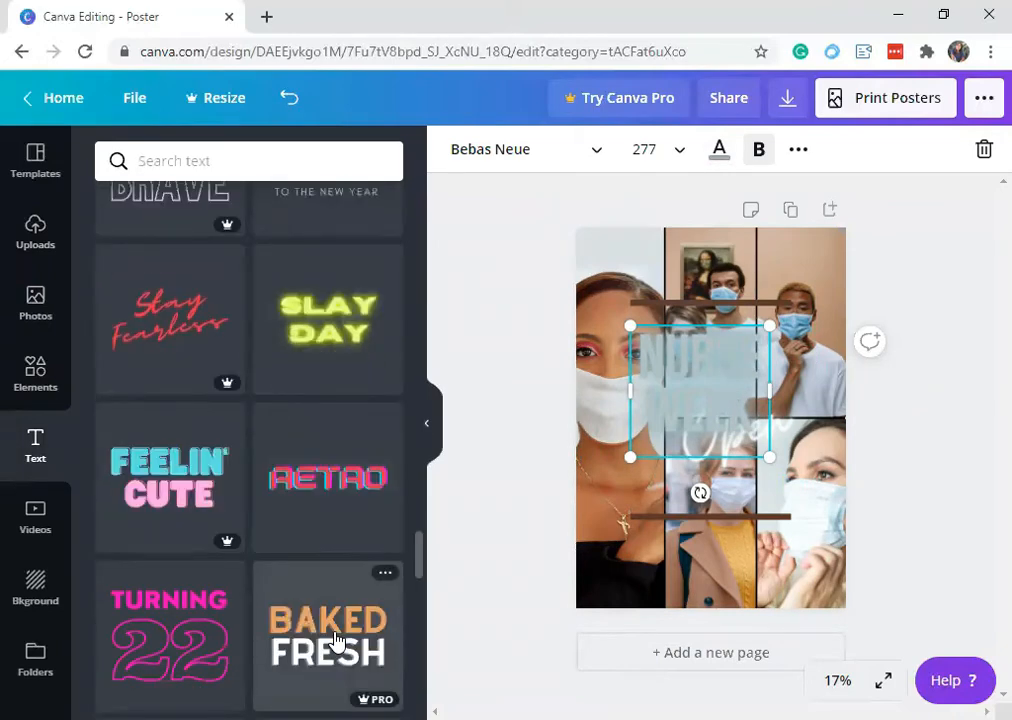
pyautogui.scroll(-2, 336, 641)
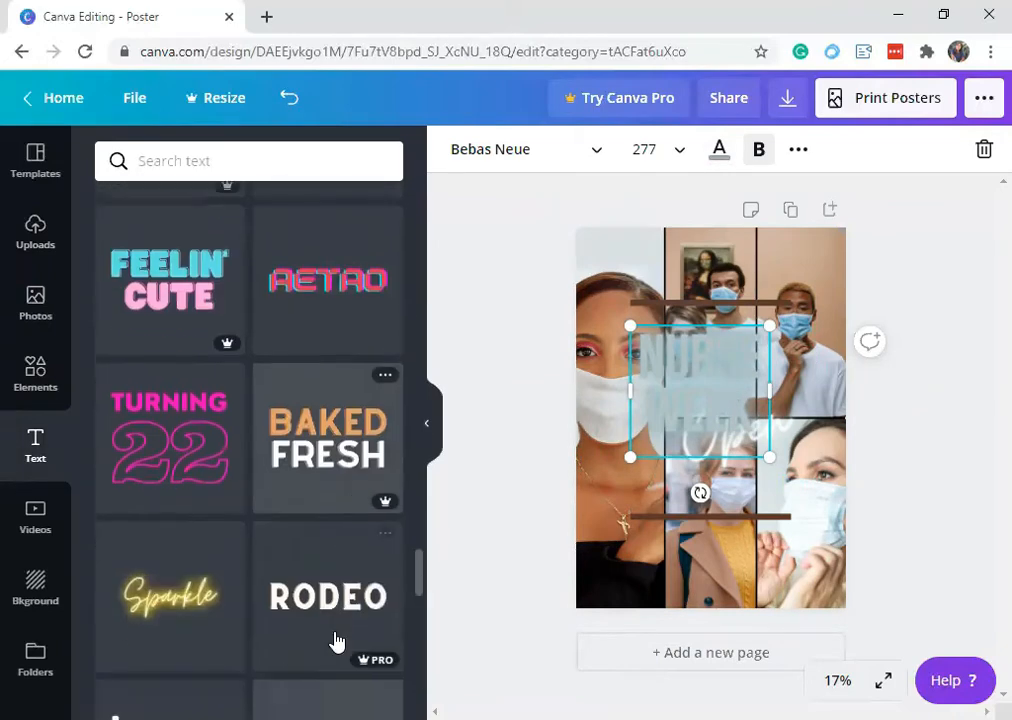
pyautogui.click(188, 617)
pyautogui.click(703, 338)
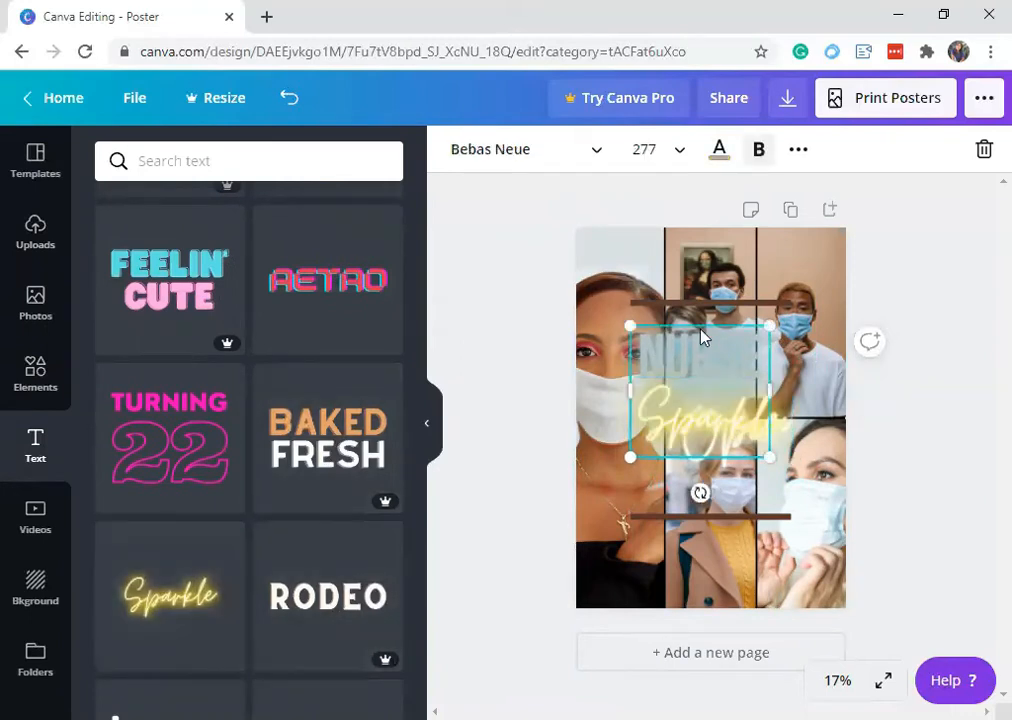
pyautogui.press('Delete')
pyautogui.moveTo(685, 406); pyautogui.dragTo(679, 366)
# Step: Browse the font combinations and add the pink and teal Goal Getter design to the poster
pyautogui.scroll(-4, 300, 490)
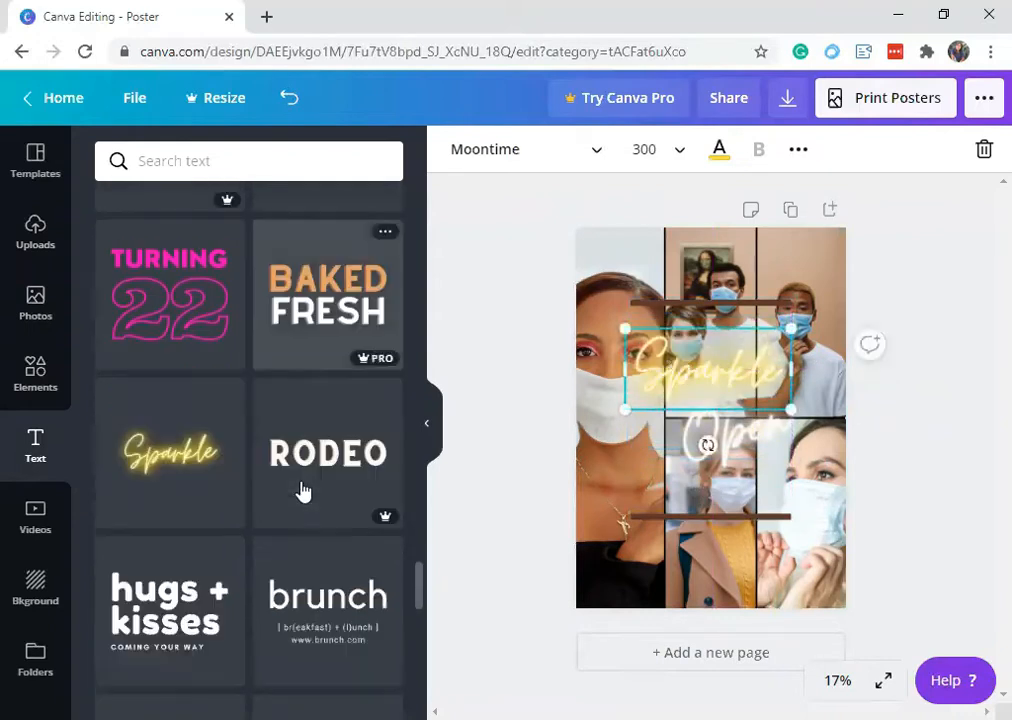
pyautogui.scroll(-6, 303, 490)
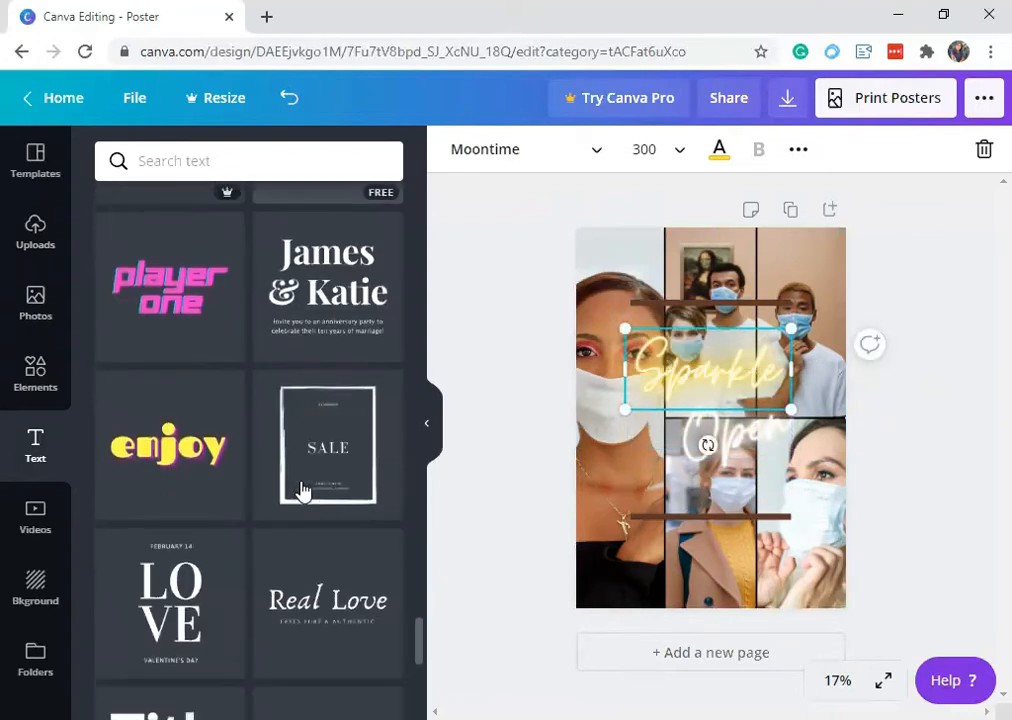
pyautogui.scroll(-4, 303, 490)
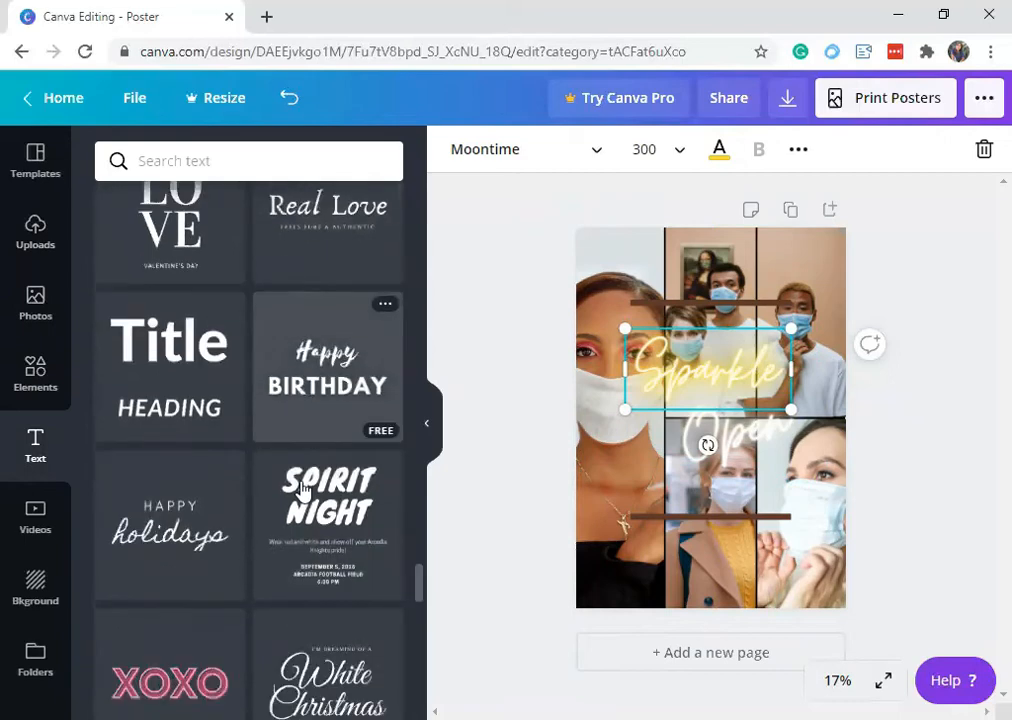
pyautogui.scroll(3, 303, 490)
pyautogui.scroll(10, 303, 490)
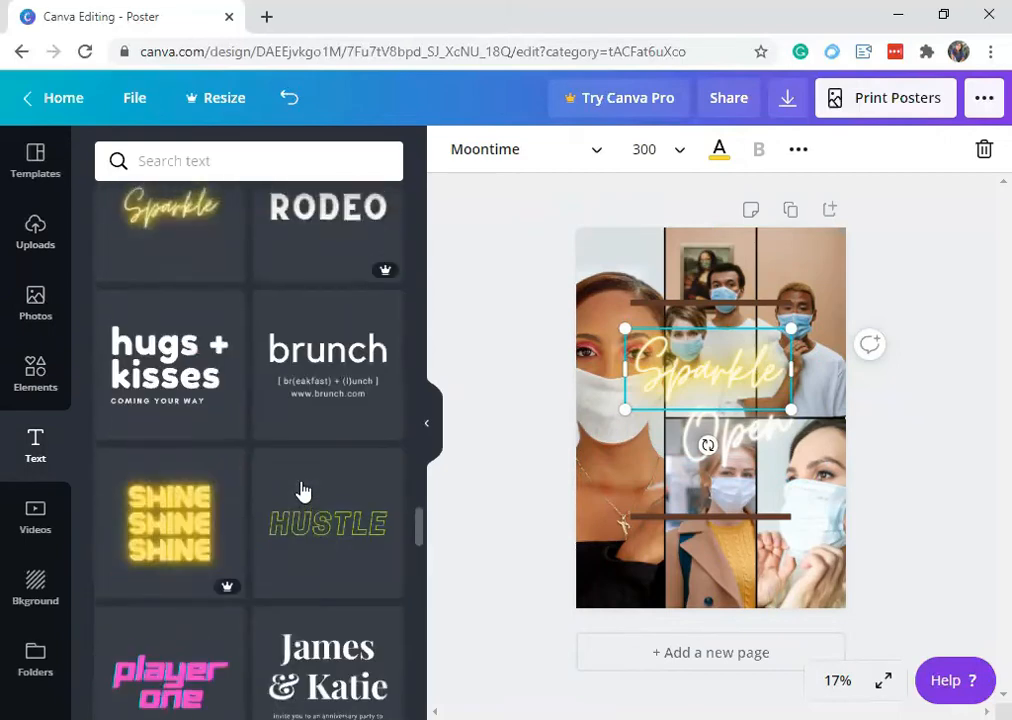
pyautogui.scroll(5, 303, 490)
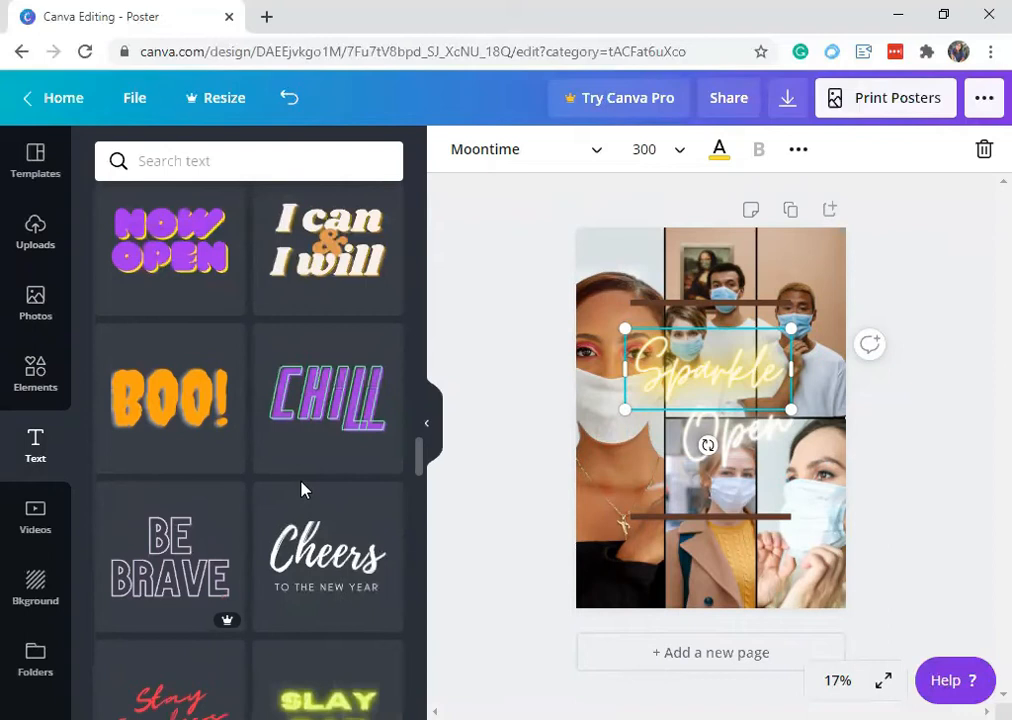
pyautogui.scroll(3, 303, 490)
pyautogui.scroll(3, 303, 490)
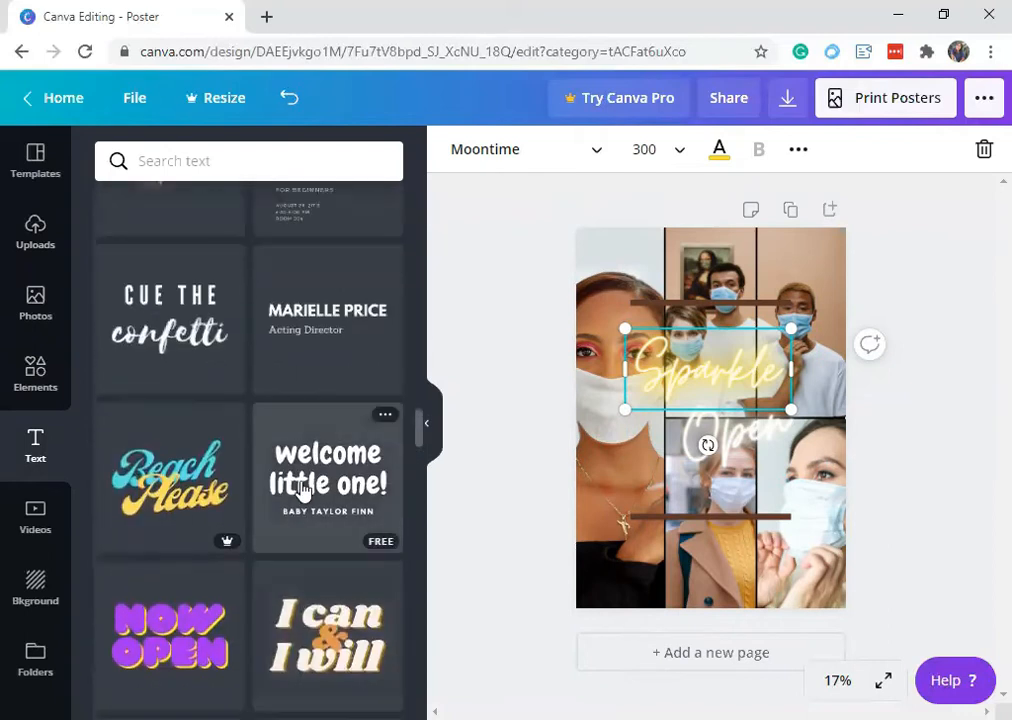
pyautogui.scroll(5, 303, 490)
pyautogui.scroll(5, 303, 490)
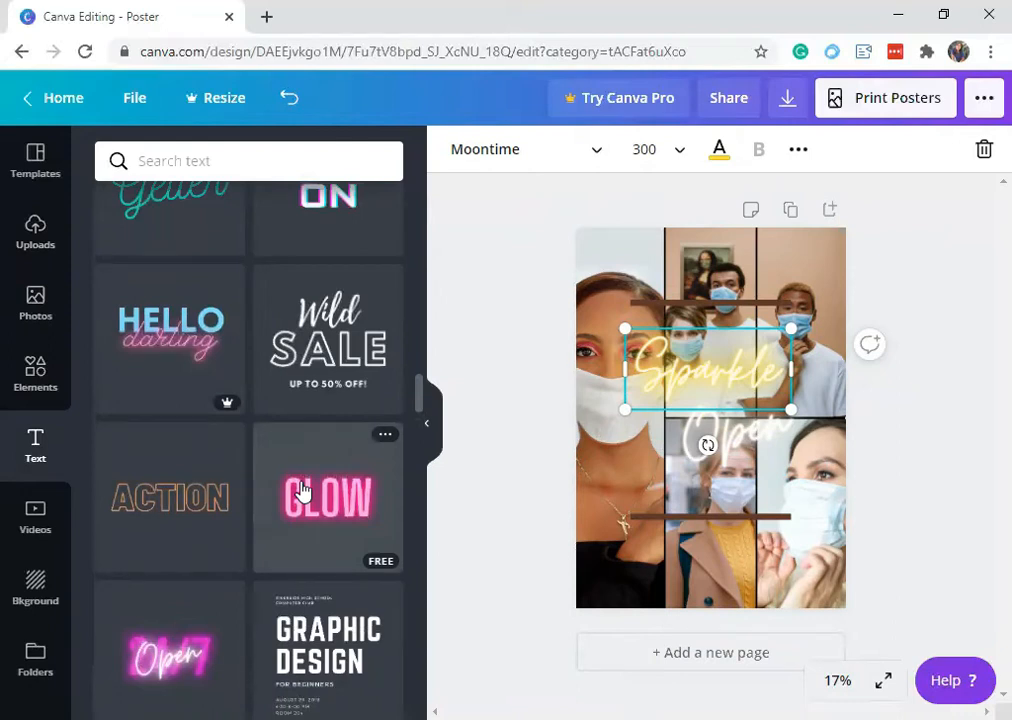
pyautogui.scroll(5, 303, 490)
pyautogui.scroll(2, 301, 490)
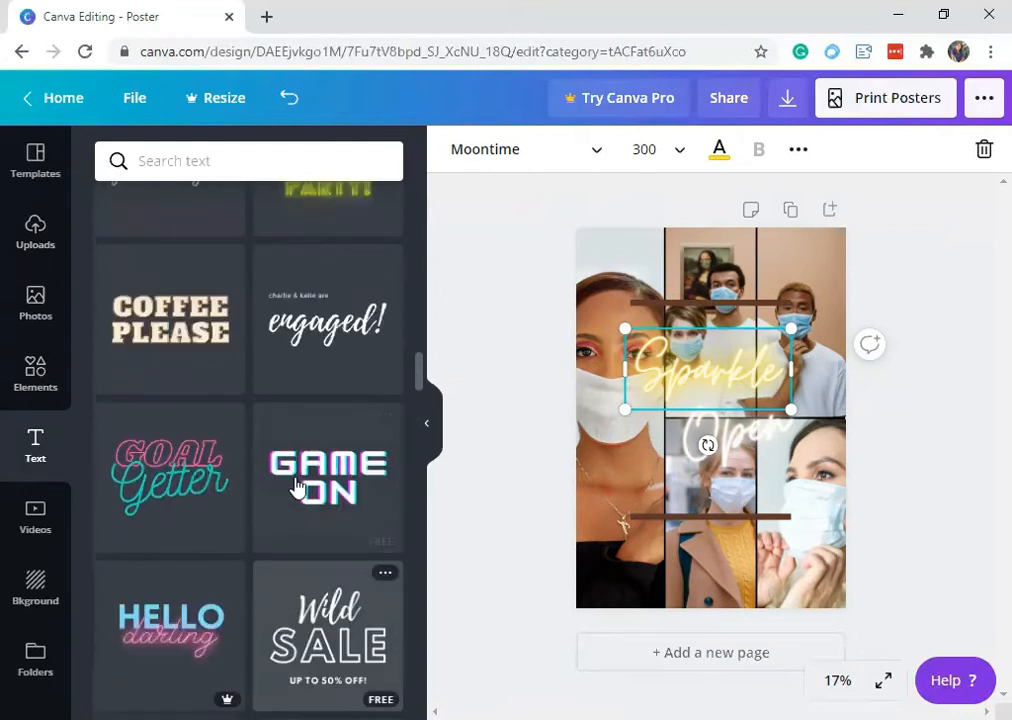
pyautogui.moveTo(170, 465); pyautogui.dragTo(768, 407)
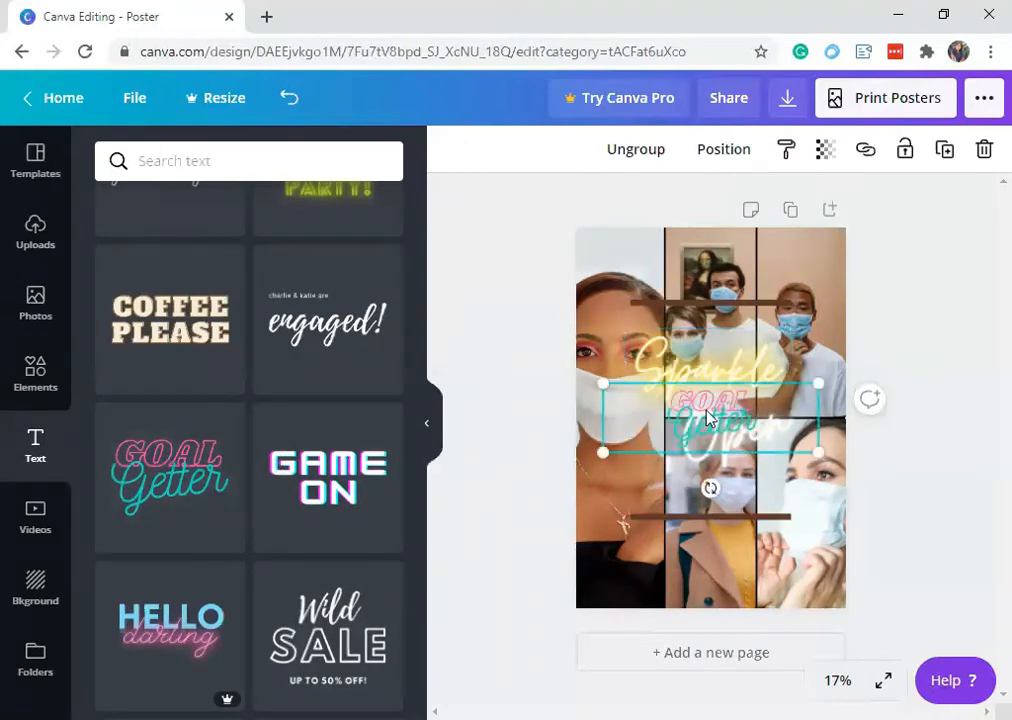
# Step: Delete the yellow Sparkle text and move the Goal Getter design up above "Open"
pyautogui.click(697, 368)
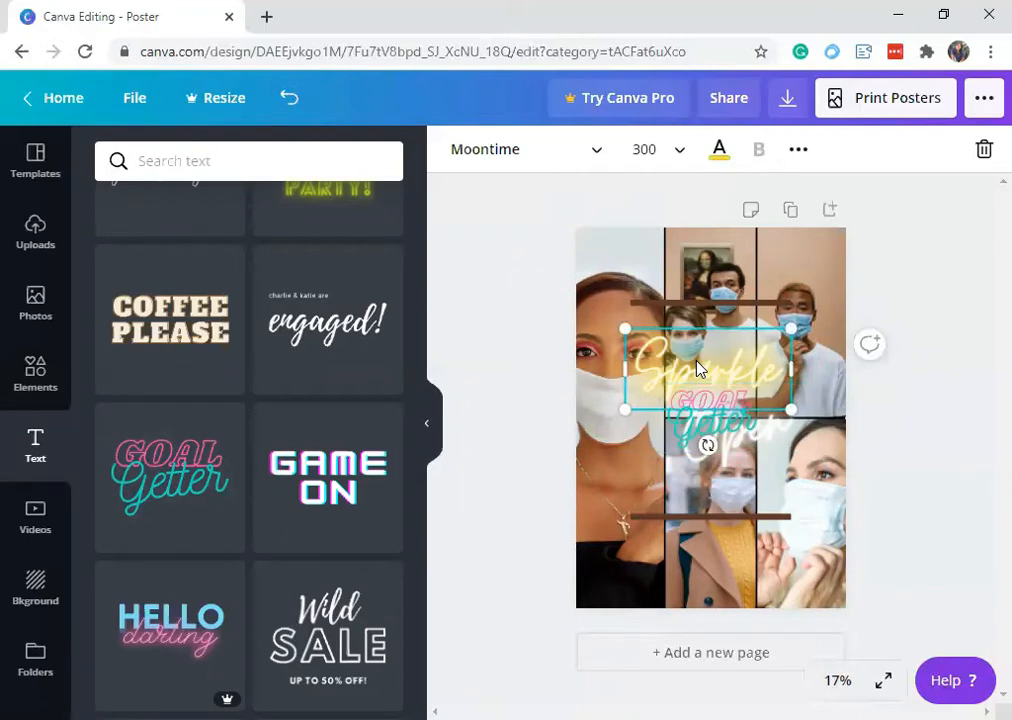
pyautogui.press('Delete')
pyautogui.click(700, 391)
pyautogui.moveTo(700, 391); pyautogui.dragTo(689, 364)
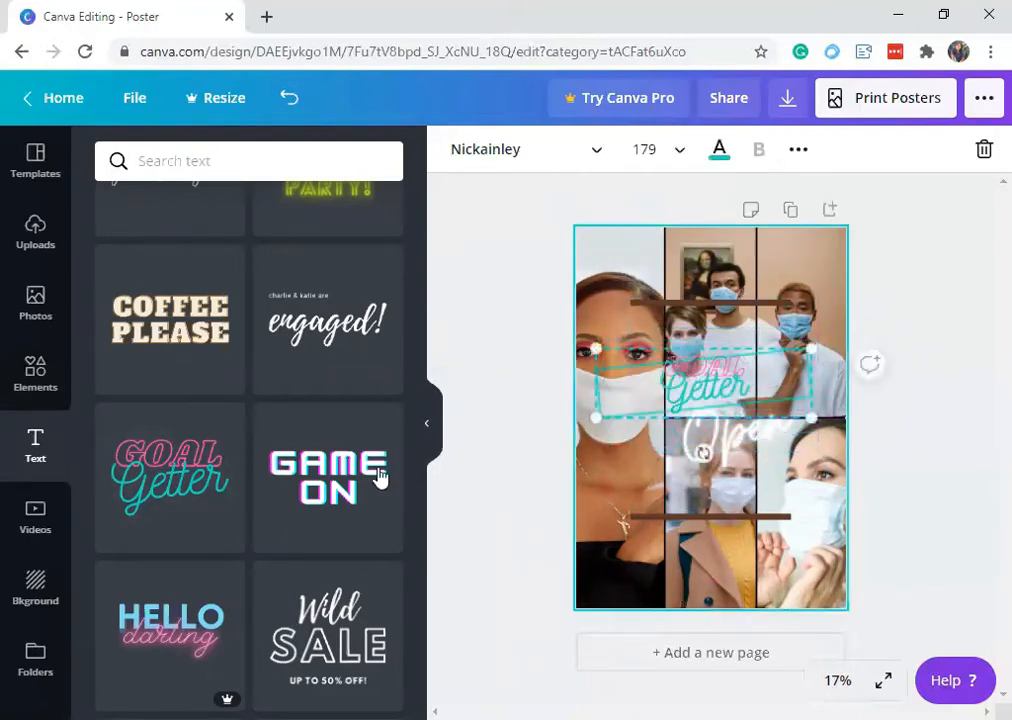
# Step: Delete the pink GOAL text, keeping the teal "Getter" text
pyautogui.click(940, 345)
pyautogui.click(624, 362)
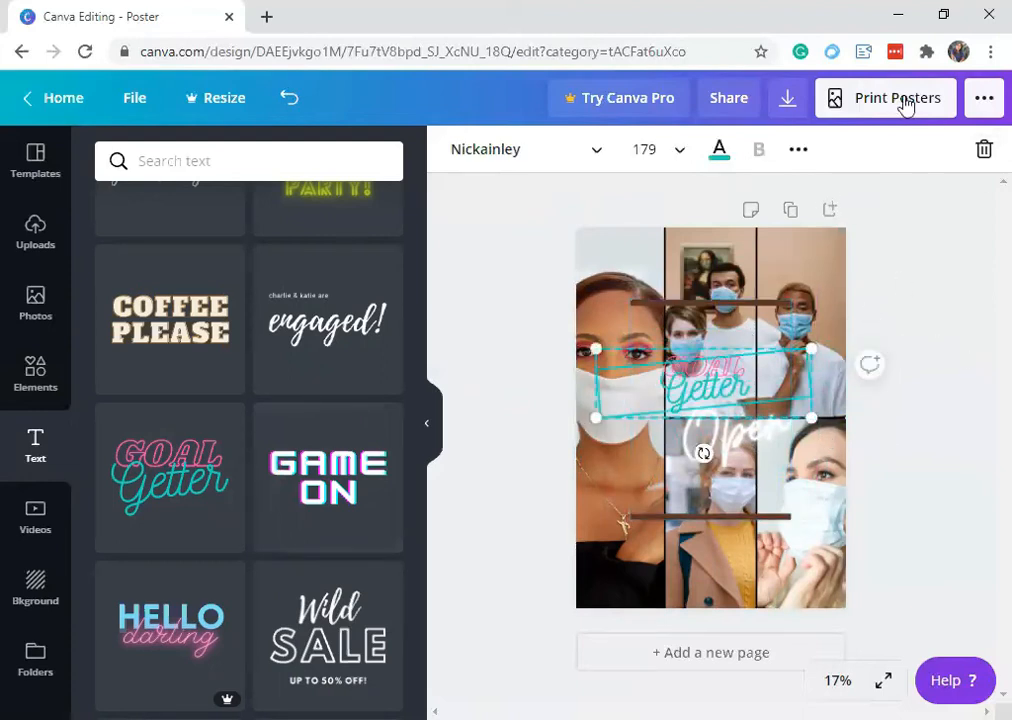
pyautogui.click(435, 428)
pyautogui.click(924, 160)
pyautogui.click(872, 352)
pyautogui.click(553, 387)
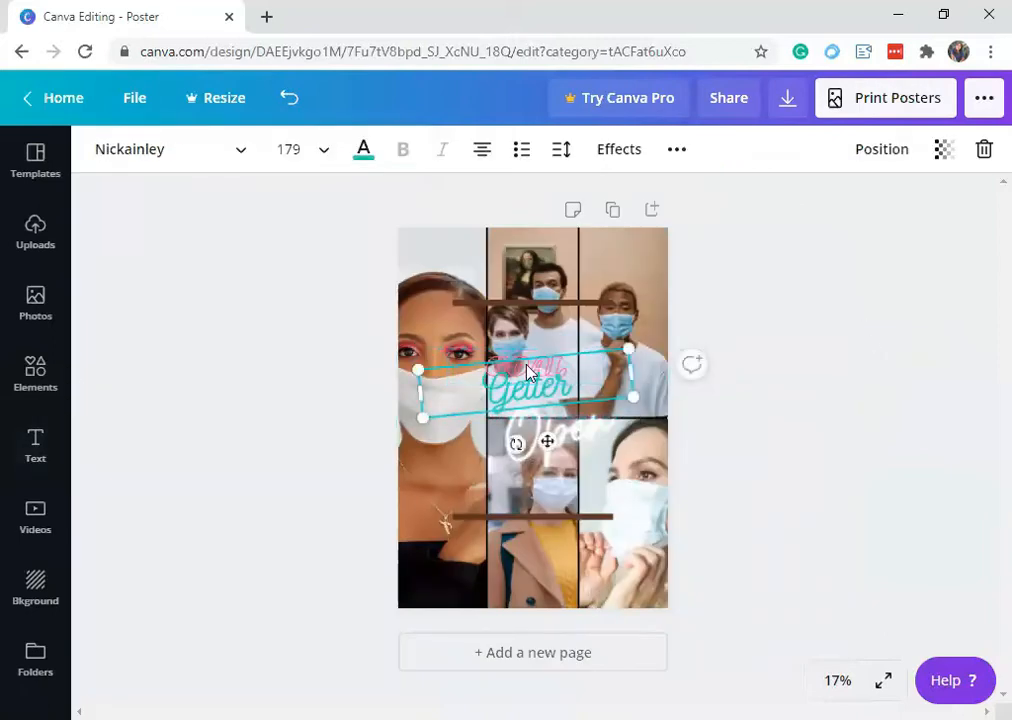
pyautogui.click(531, 362)
pyautogui.press('Delete')
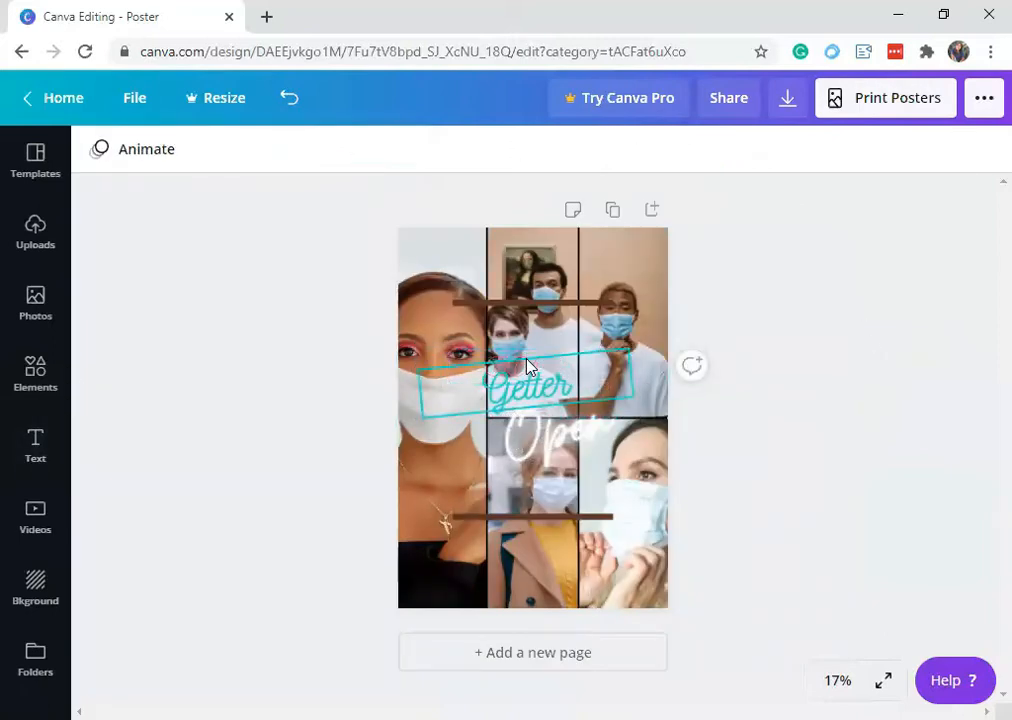
# Step: Replace the teal "Getter" text with "Nurse's Week"
pyautogui.doubleClick(534, 385)
pyautogui.write('Nu')
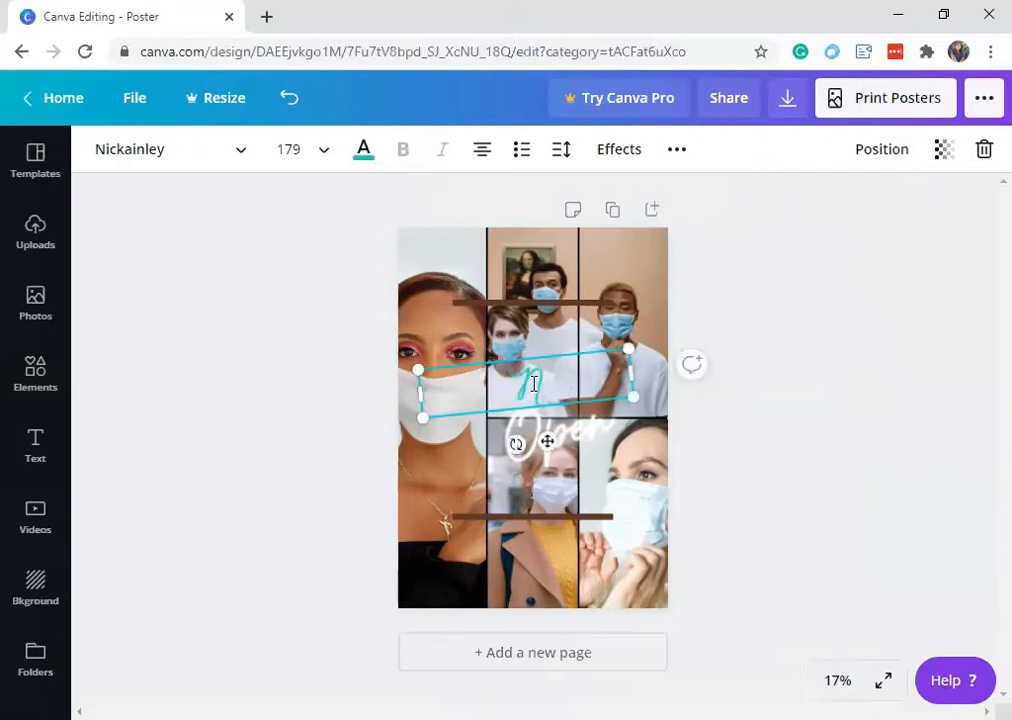
pyautogui.write('rse')
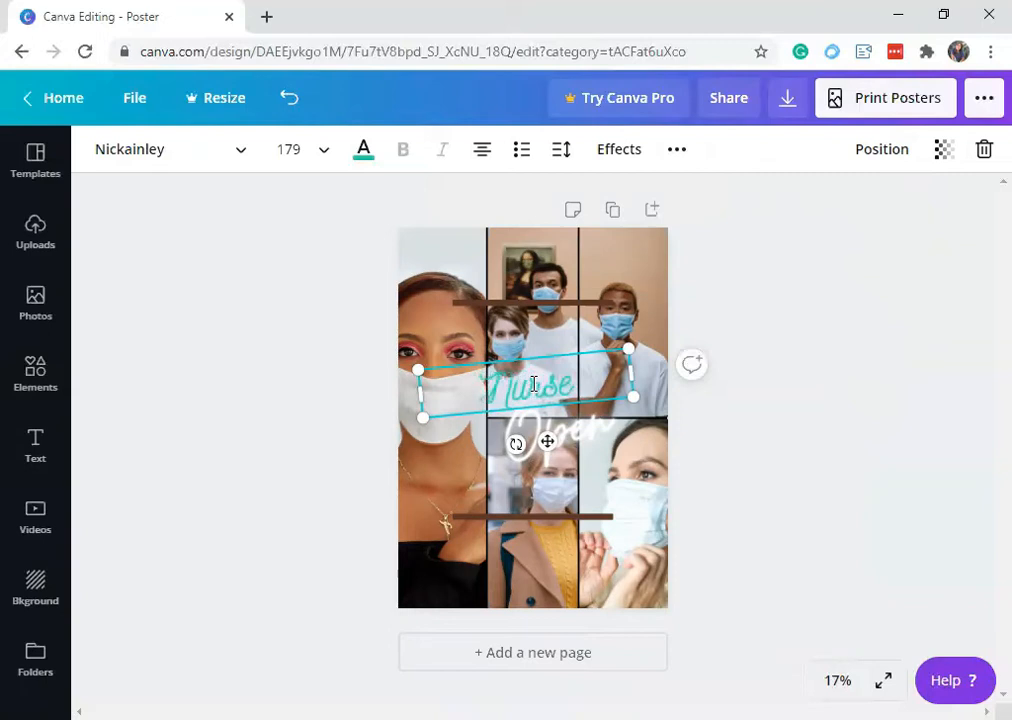
pyautogui.write("'s Week")
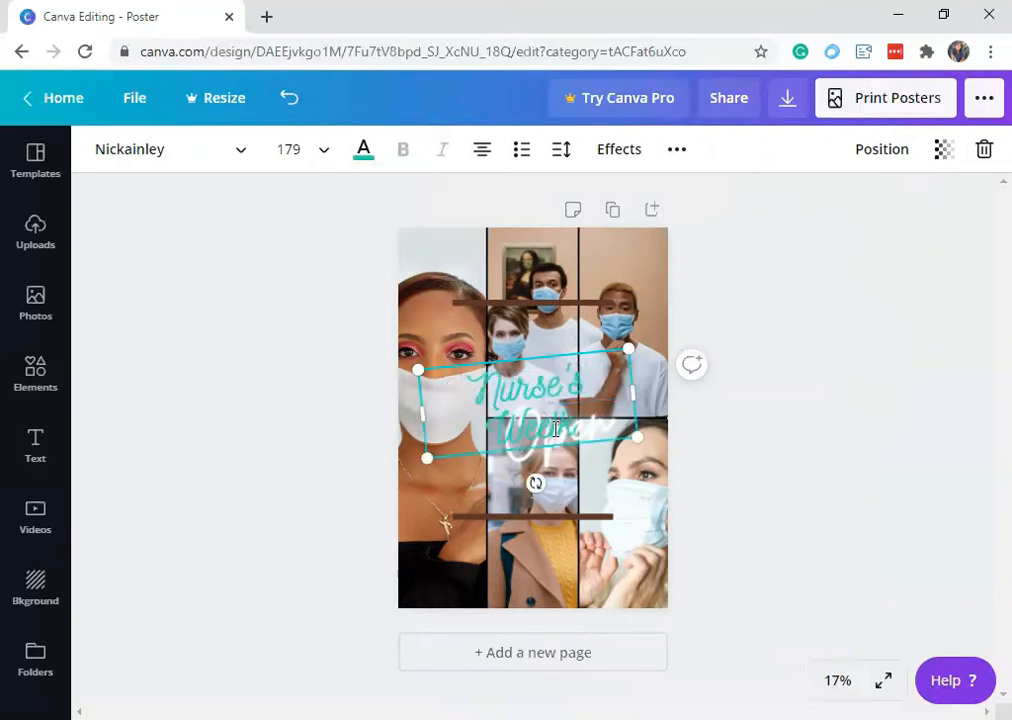
pyautogui.moveTo(550, 427); pyautogui.dragTo(558, 427)
pyautogui.click(808, 433)
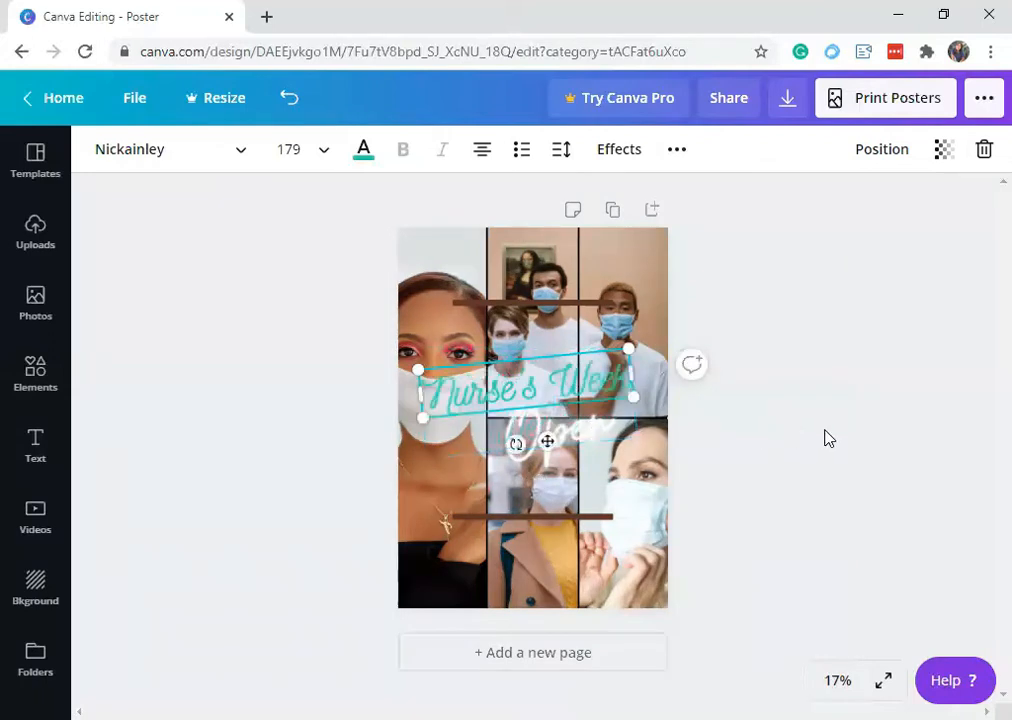
pyautogui.click(553, 376)
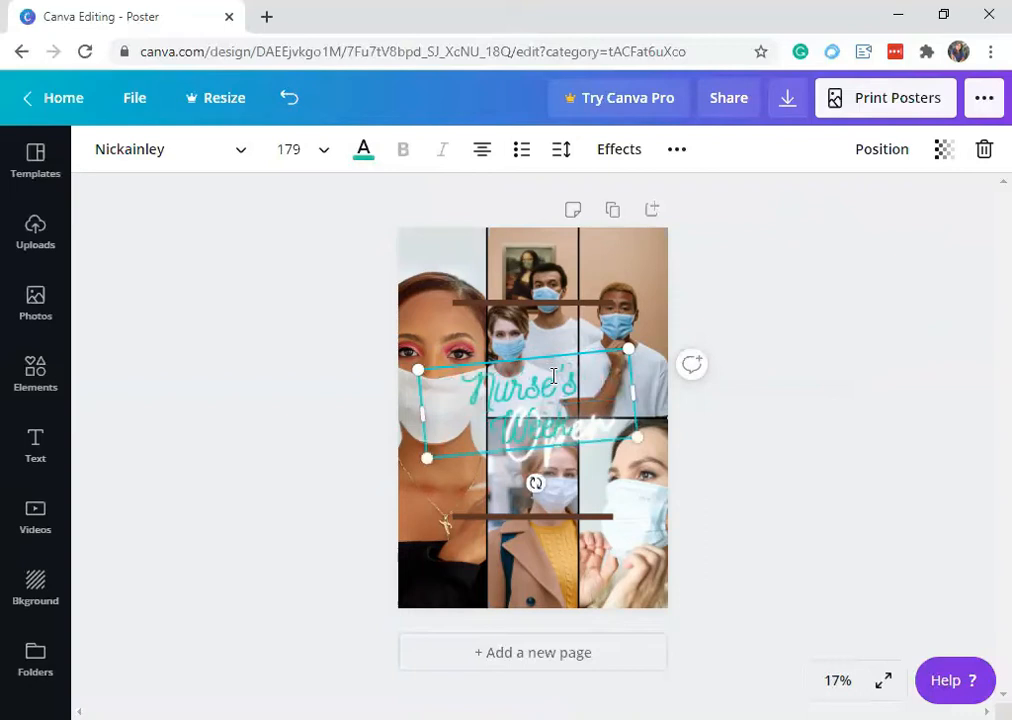
pyautogui.click(498, 404)
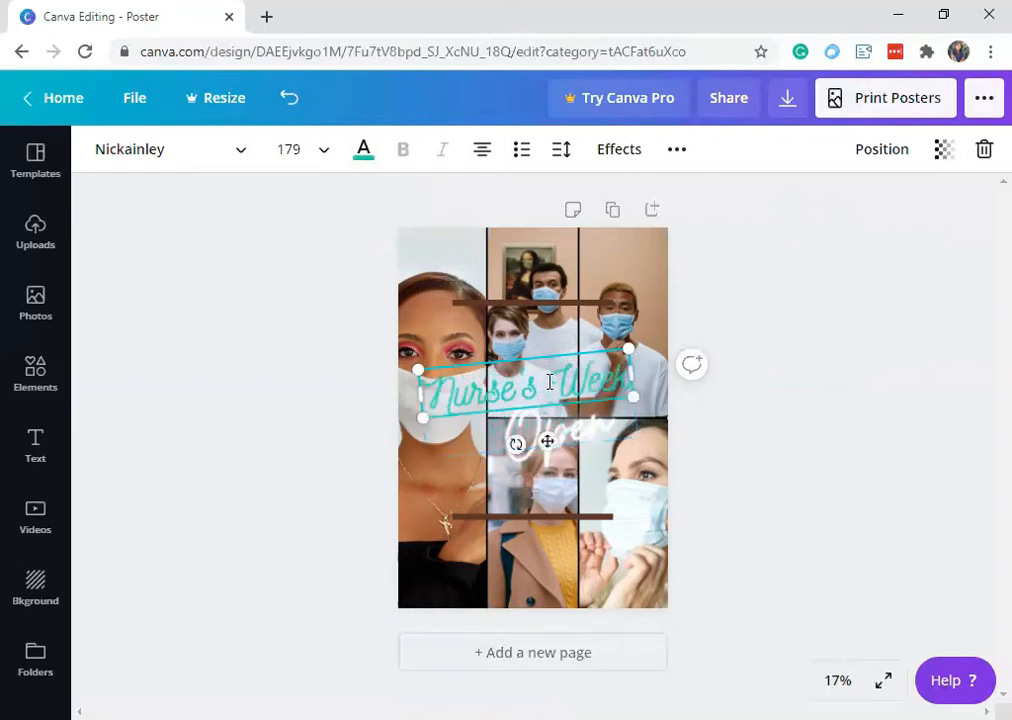
pyautogui.click(539, 381)
pyautogui.click(791, 412)
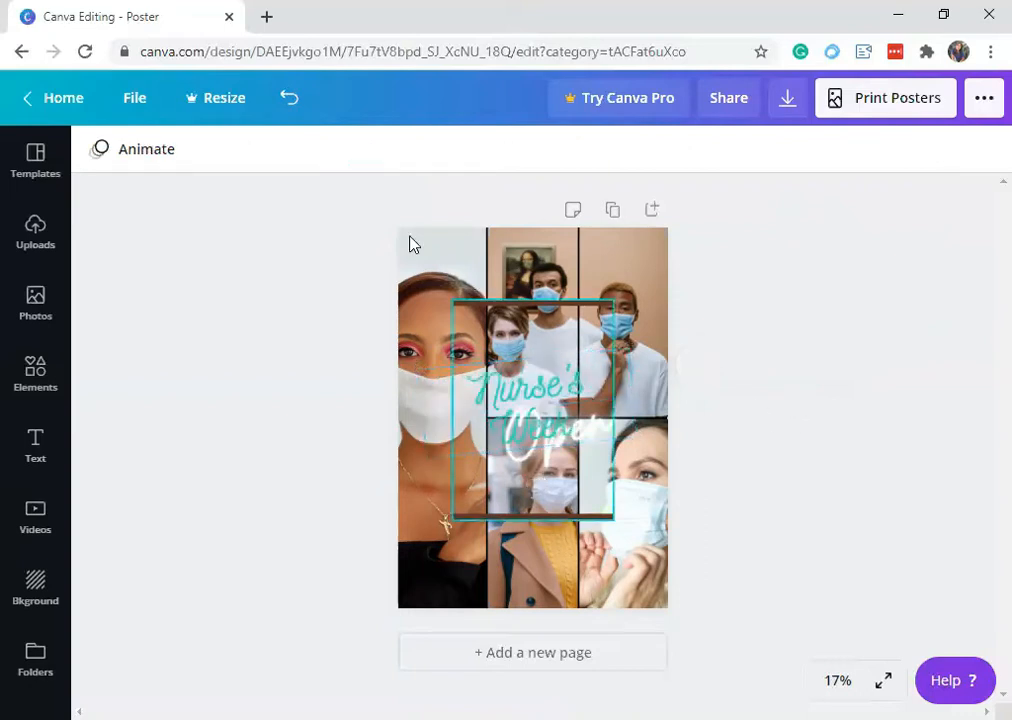
# Step: Recolour the Nurse's Week text with the darkest brown swatch from the second photo's palette
pyautogui.click(554, 396)
pyautogui.click(362, 150)
pyautogui.click(375, 545)
pyautogui.click(393, 508)
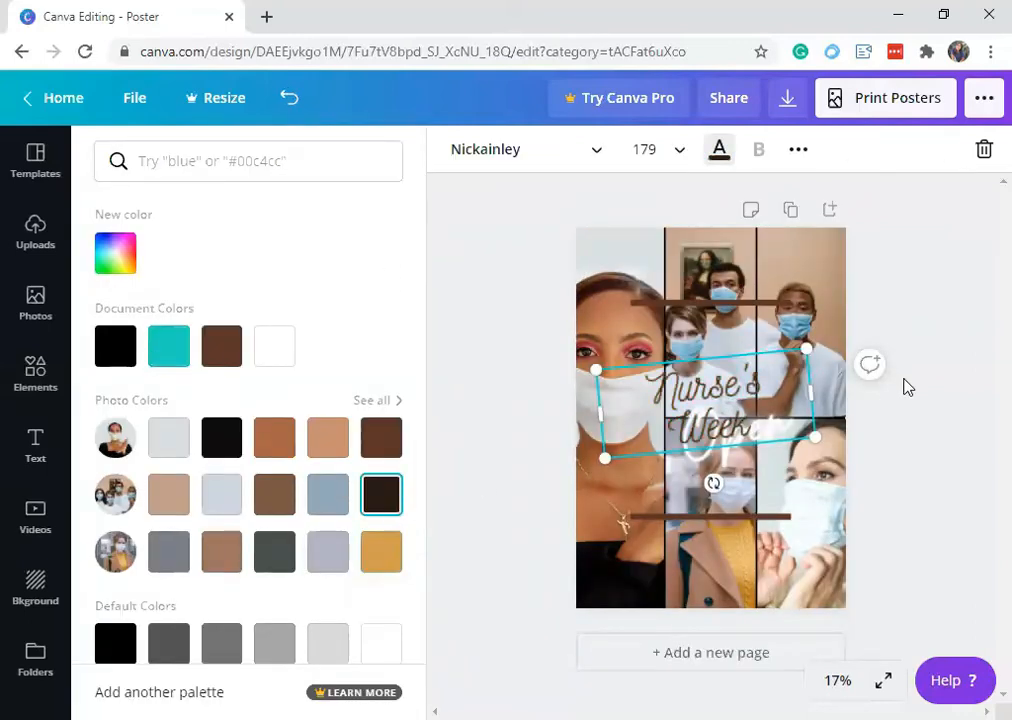
# Step: Straighten the tilted Nurse's Week text to 0° and reposition it just above "Open"
pyautogui.moveTo(697, 395); pyautogui.dragTo(677, 363)
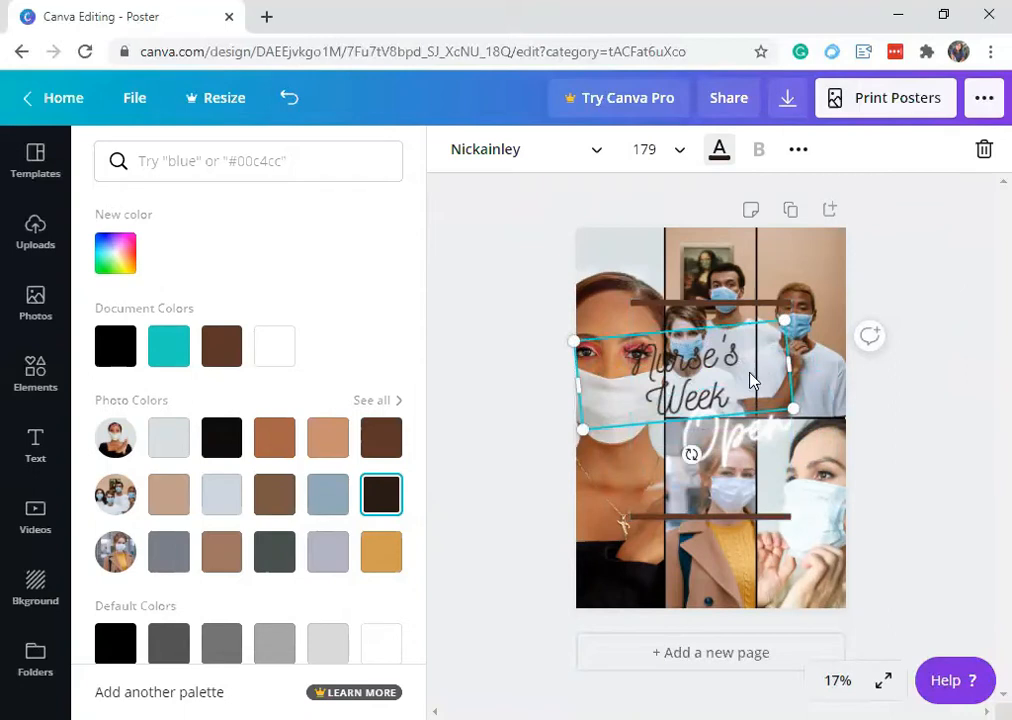
pyautogui.moveTo(687, 455); pyautogui.dragTo(685, 461)
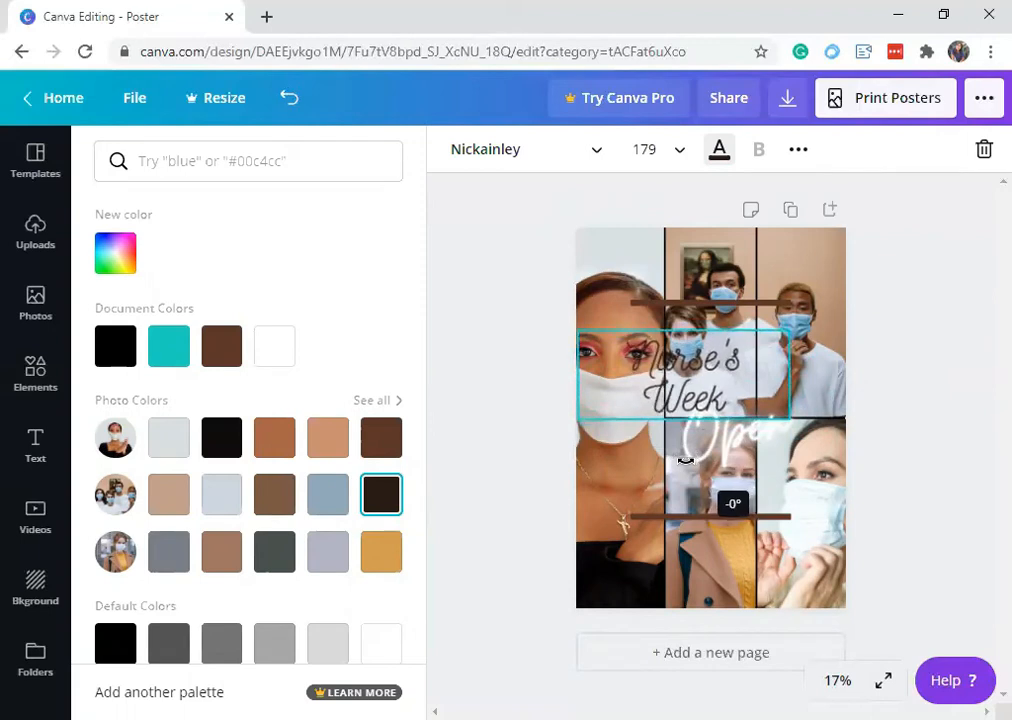
pyautogui.moveTo(685, 461); pyautogui.dragTo(683, 455)
pyautogui.moveTo(697, 369); pyautogui.dragTo(725, 367)
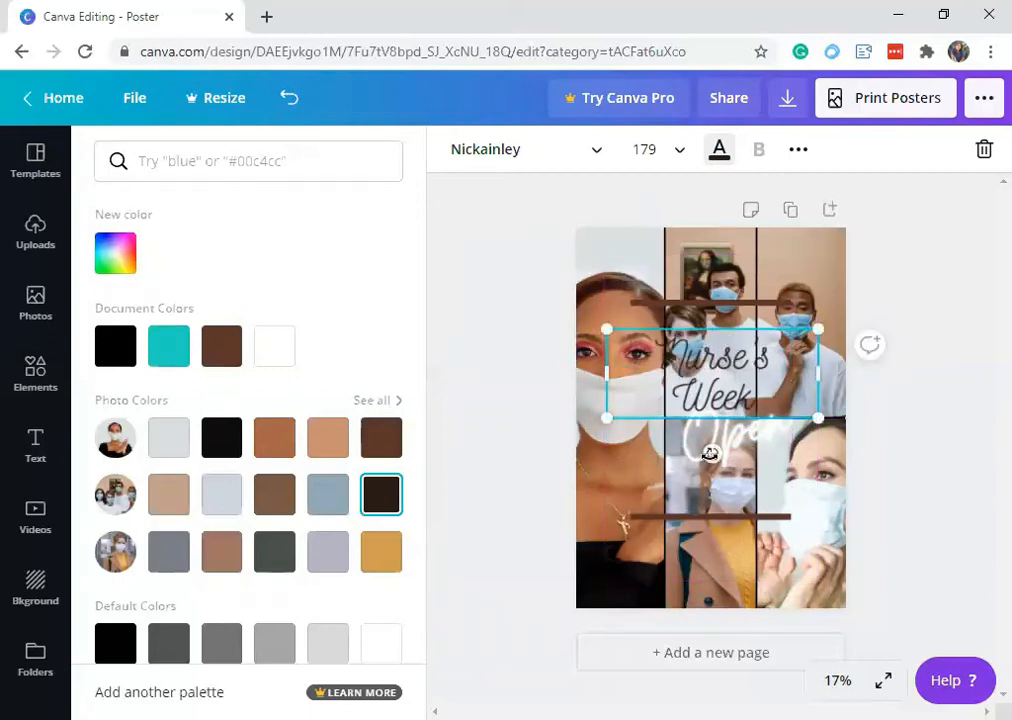
pyautogui.moveTo(686, 455); pyautogui.dragTo(725, 451)
pyautogui.click(982, 452)
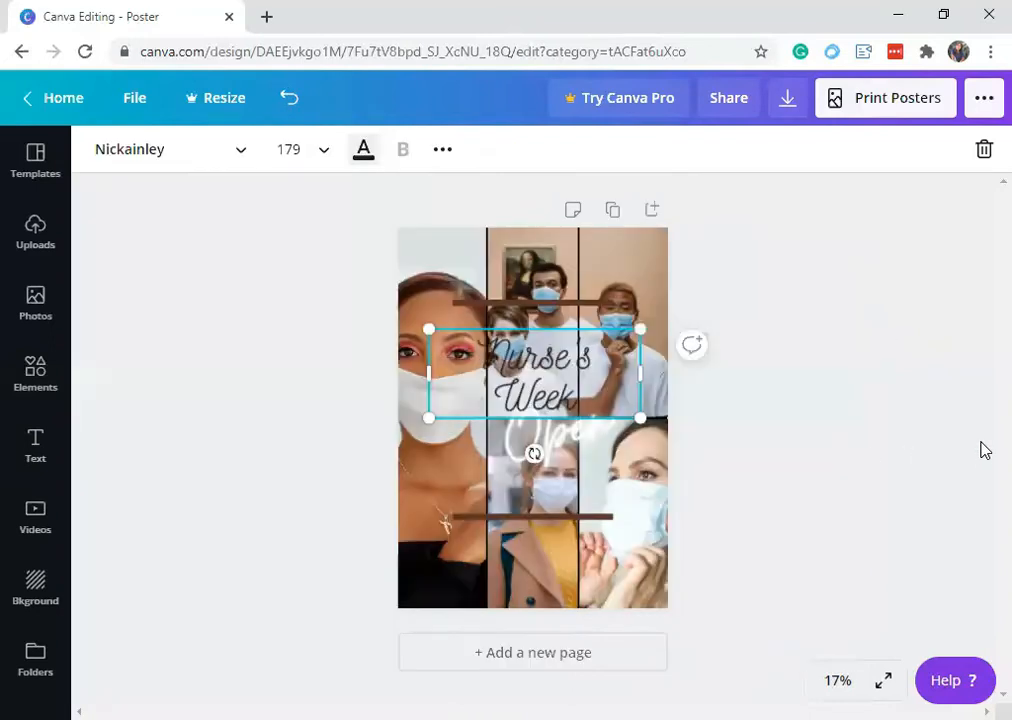
# Step: Shift the Nurse's Week text slightly left, narrow its text box, and enlarge it to font size 328 on two lines
pyautogui.click(724, 479)
pyautogui.click(530, 380)
pyautogui.moveTo(530, 380); pyautogui.dragTo(516, 380)
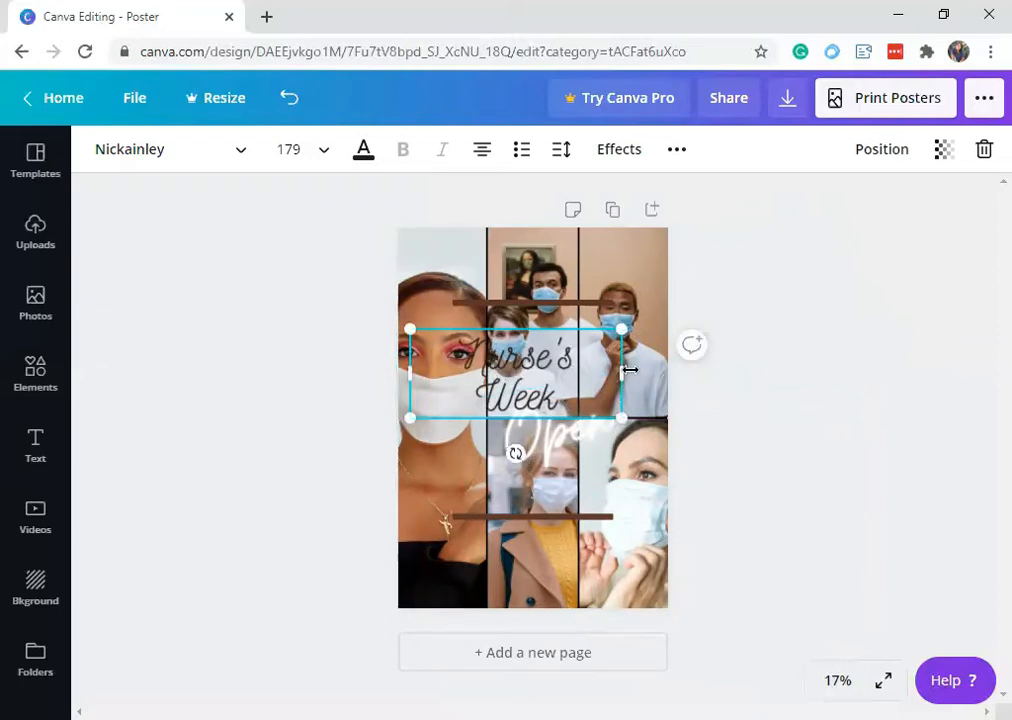
pyautogui.moveTo(620, 370); pyautogui.dragTo(549, 370)
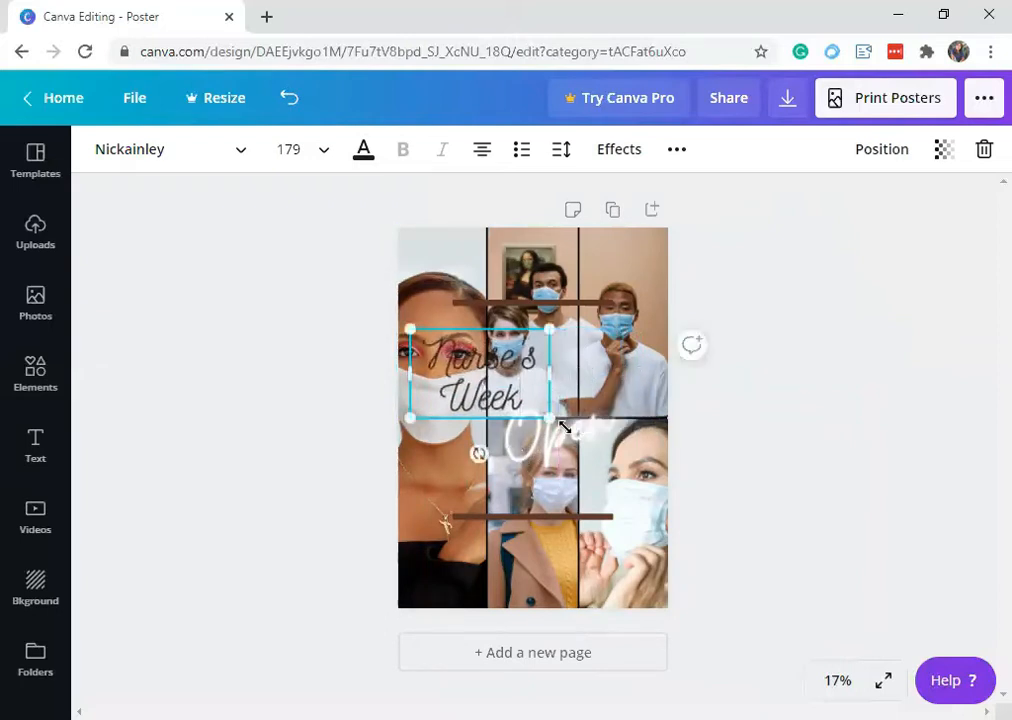
pyautogui.moveTo(550, 420); pyautogui.dragTo(683, 467)
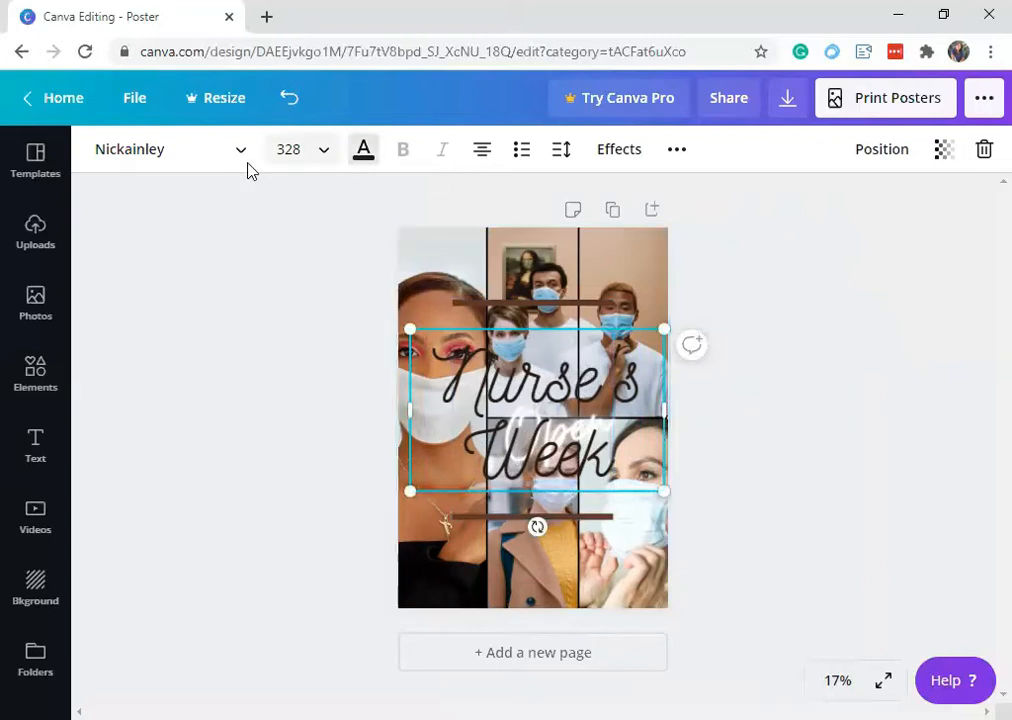
# Step: Try the Alice and Anton fonts on the Nurse's Week text
pyautogui.click(201, 166)
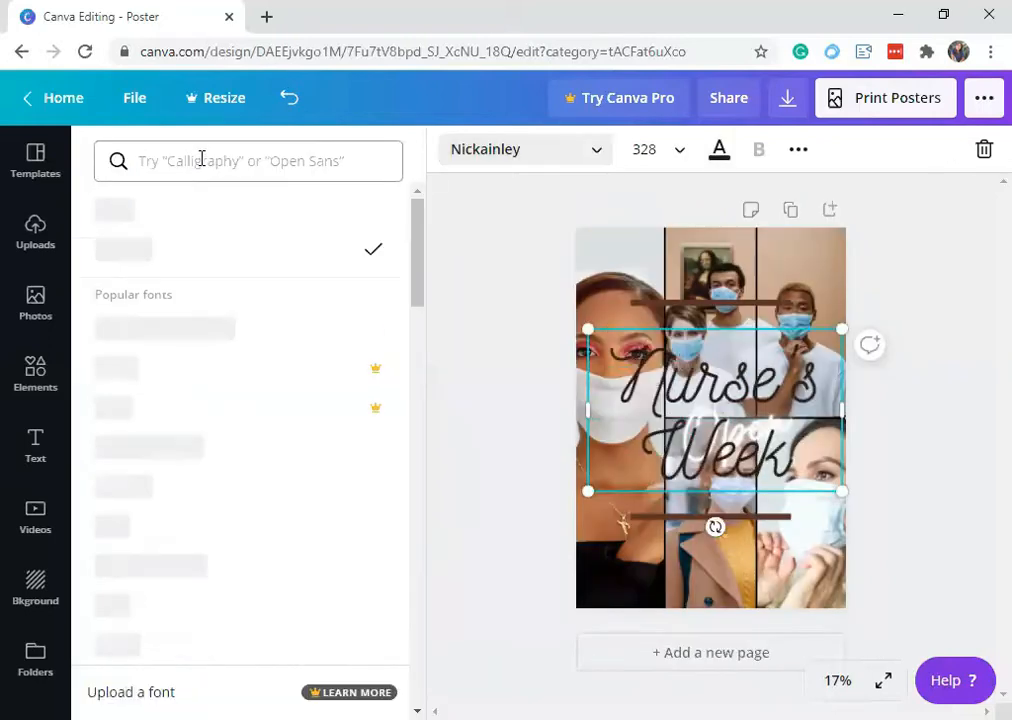
pyautogui.scroll(-3, 222, 509)
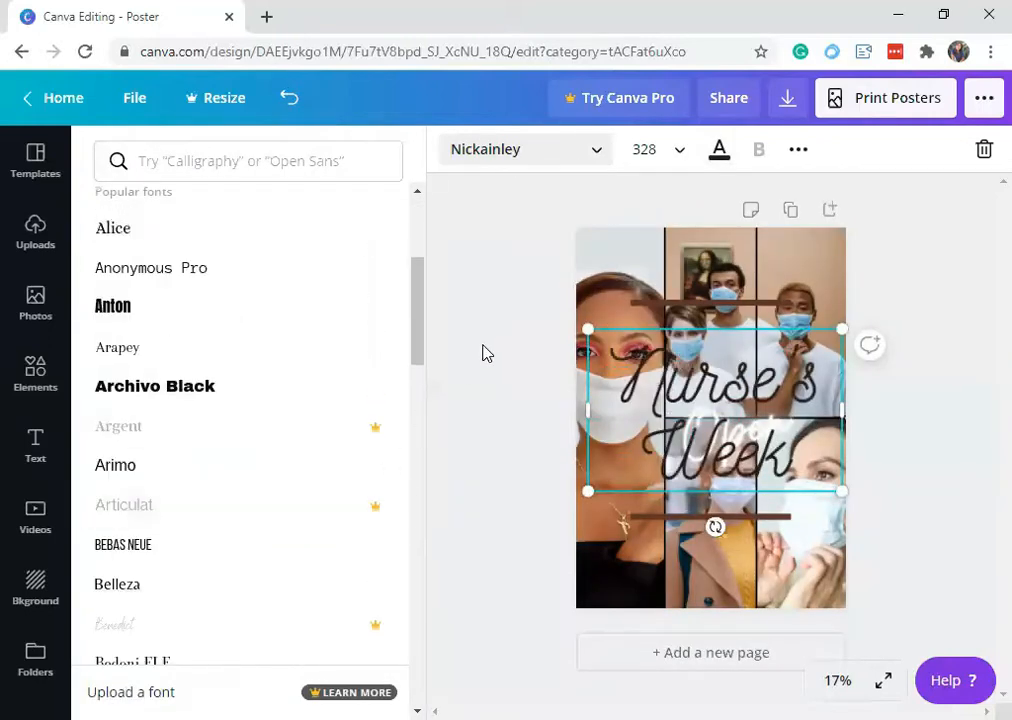
pyautogui.click(501, 149)
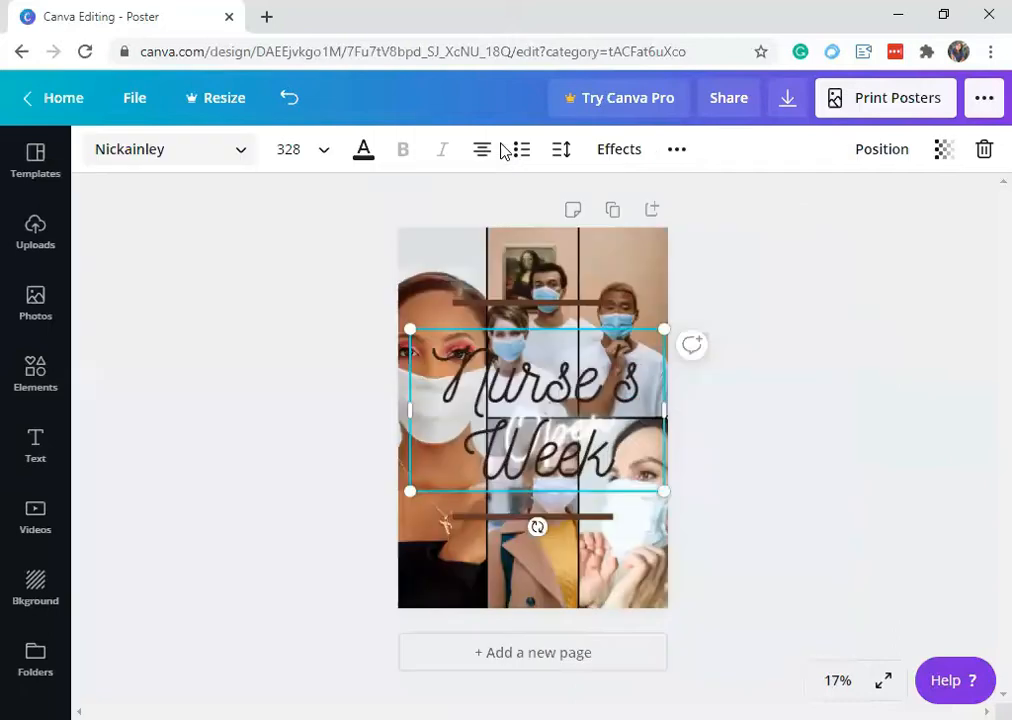
pyautogui.click(145, 160)
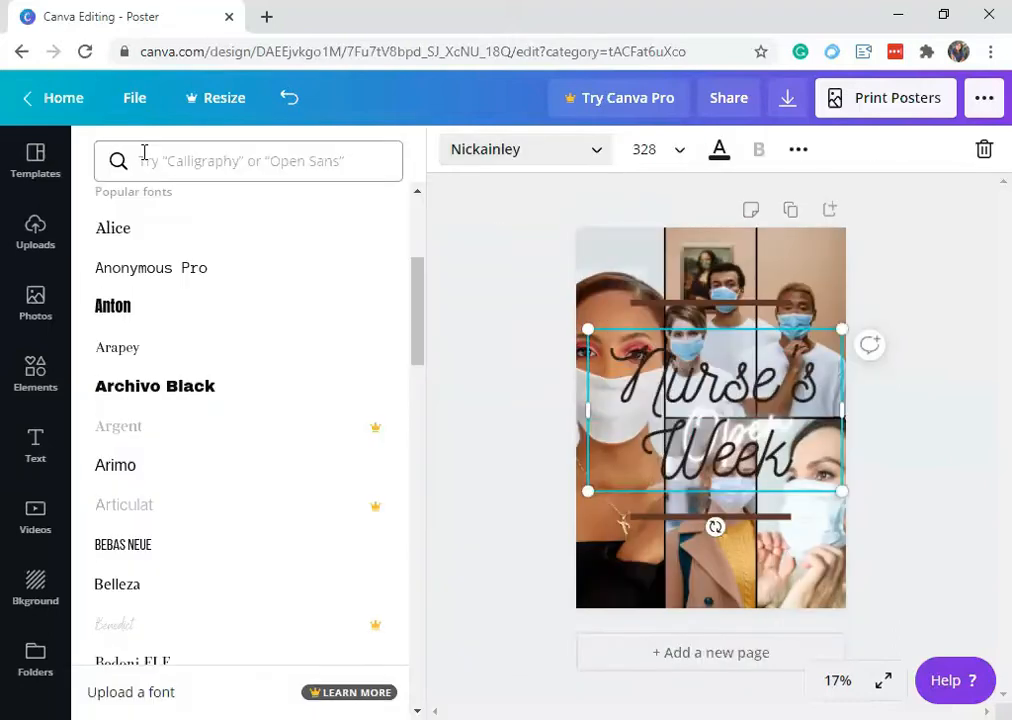
pyautogui.click(149, 245)
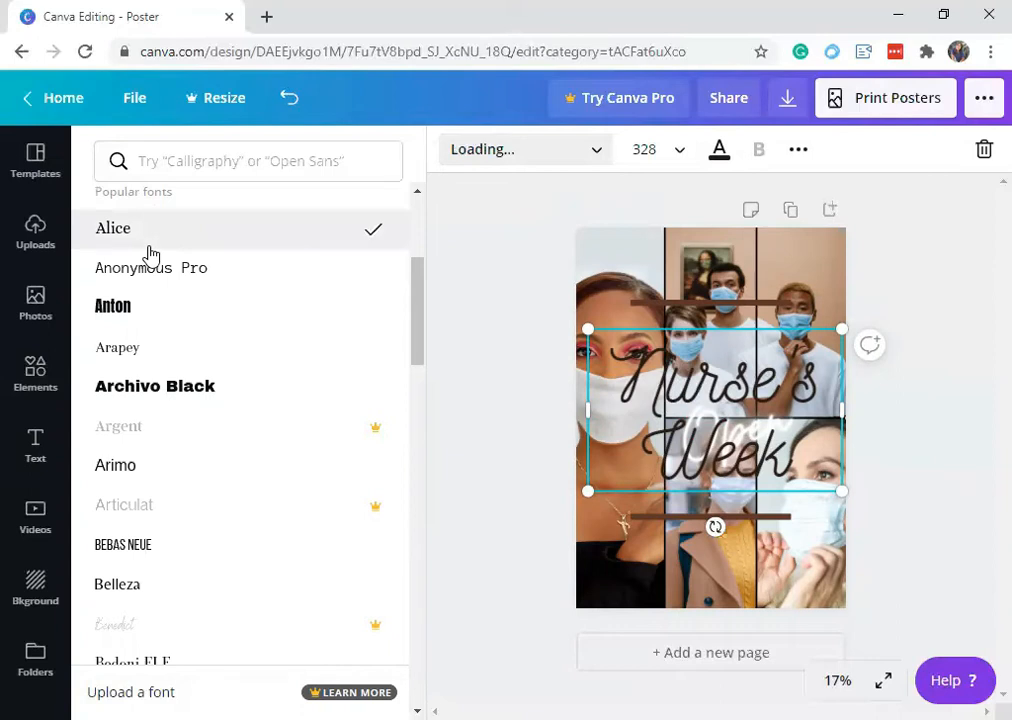
pyautogui.click(148, 305)
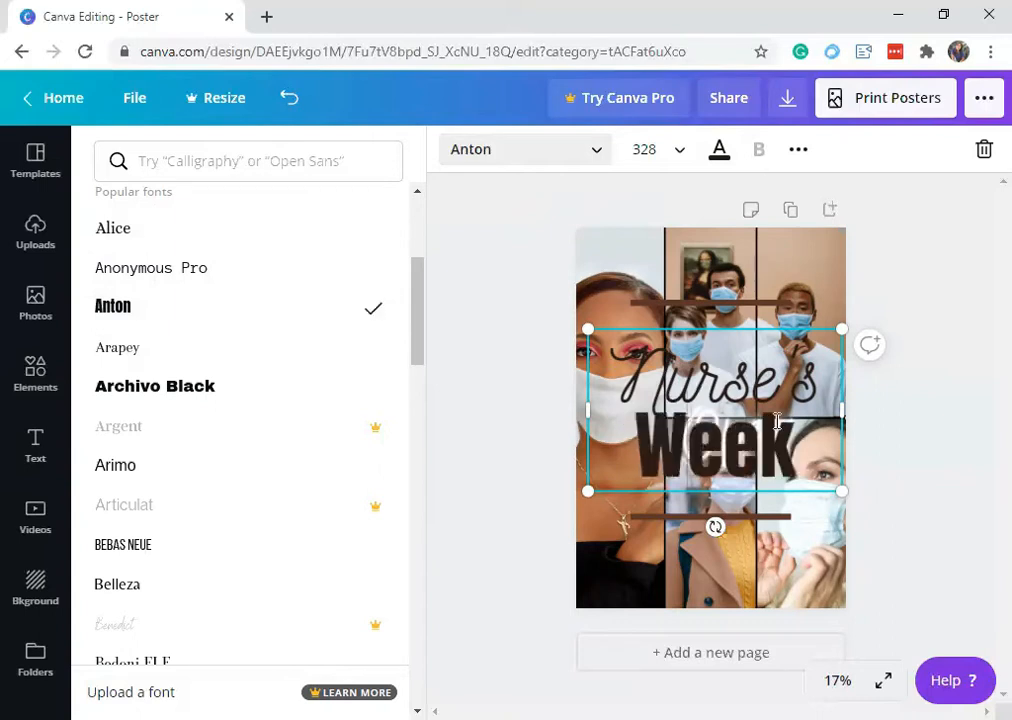
# Step: Select both lines of the Nurse's Week text and try the Moontime font on them
pyautogui.moveTo(798, 440); pyautogui.dragTo(611, 368)
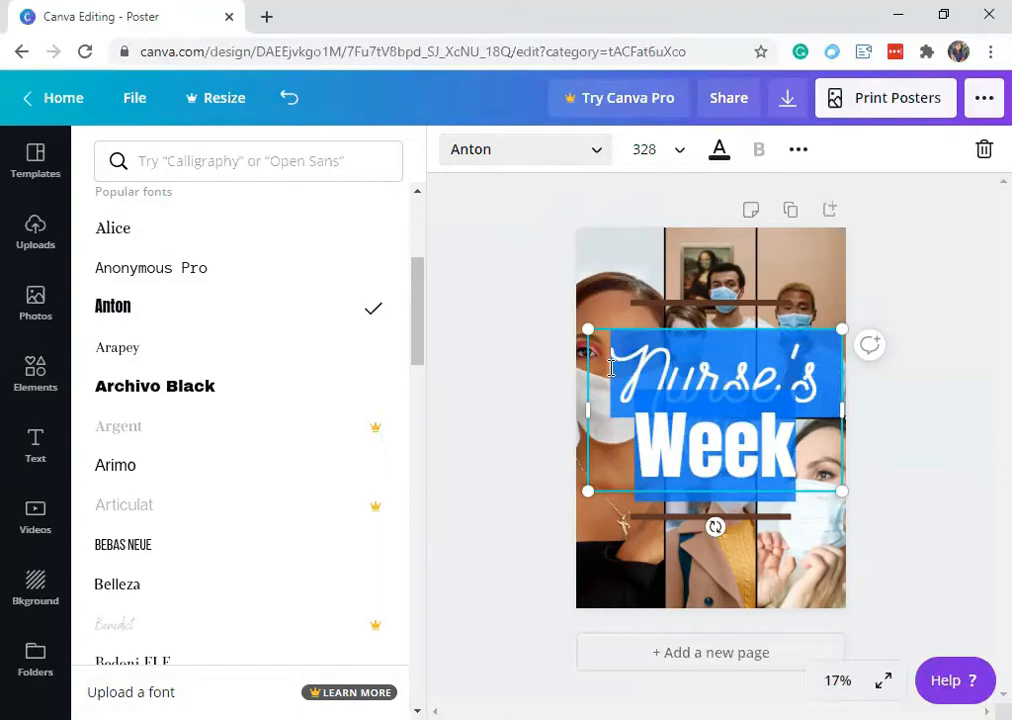
pyautogui.click(670, 443)
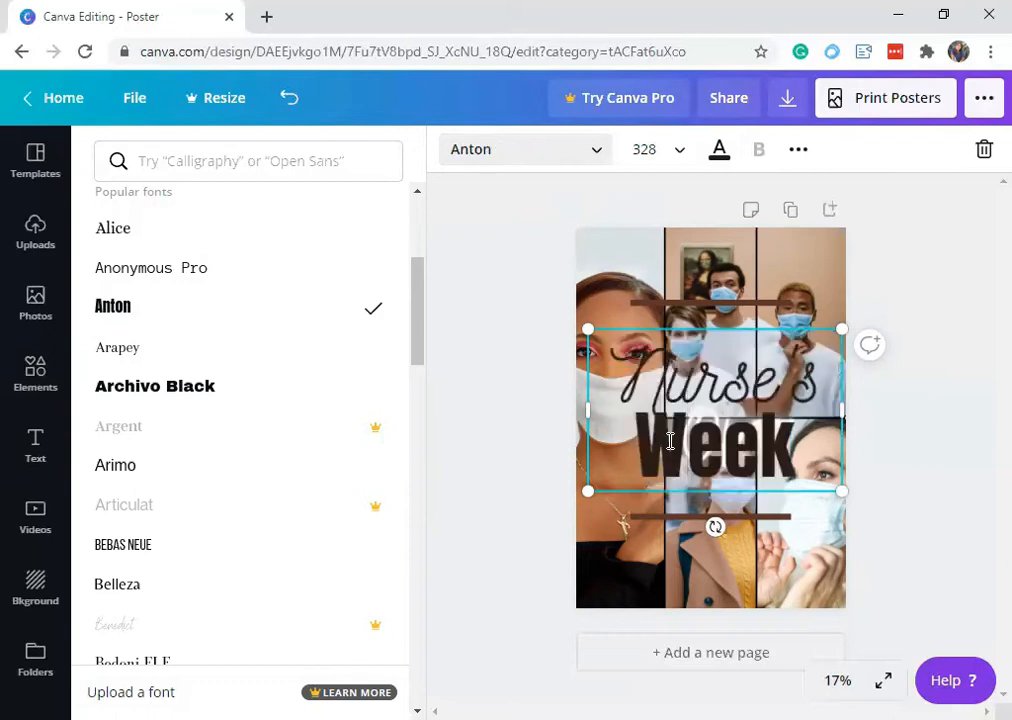
pyautogui.doubleClick(705, 372)
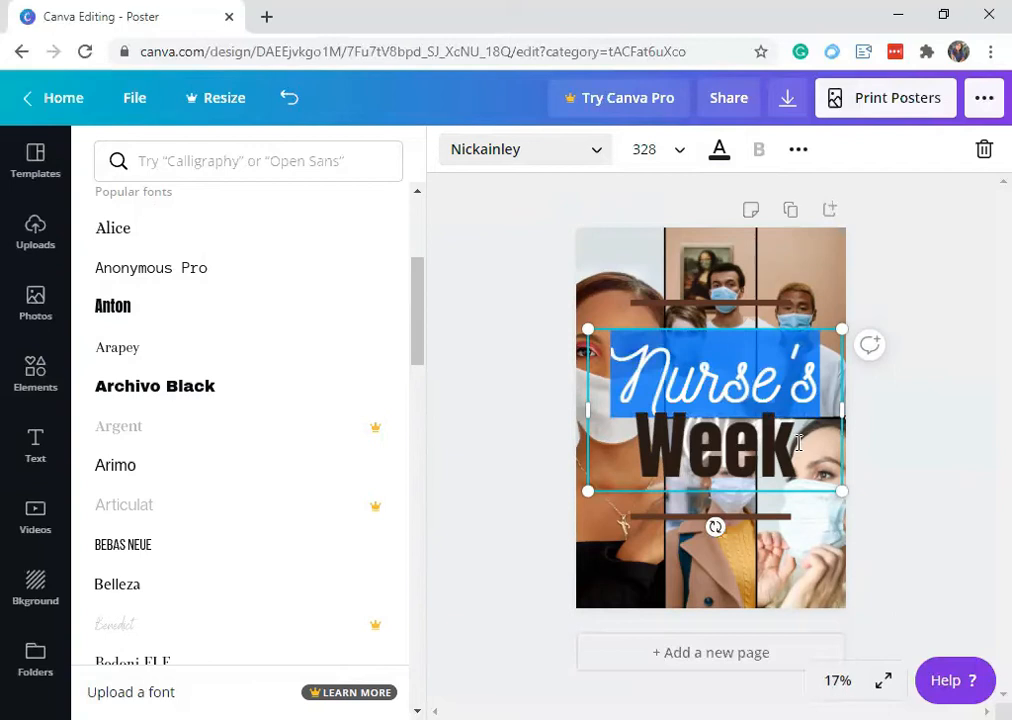
pyautogui.moveTo(798, 443); pyautogui.dragTo(619, 360)
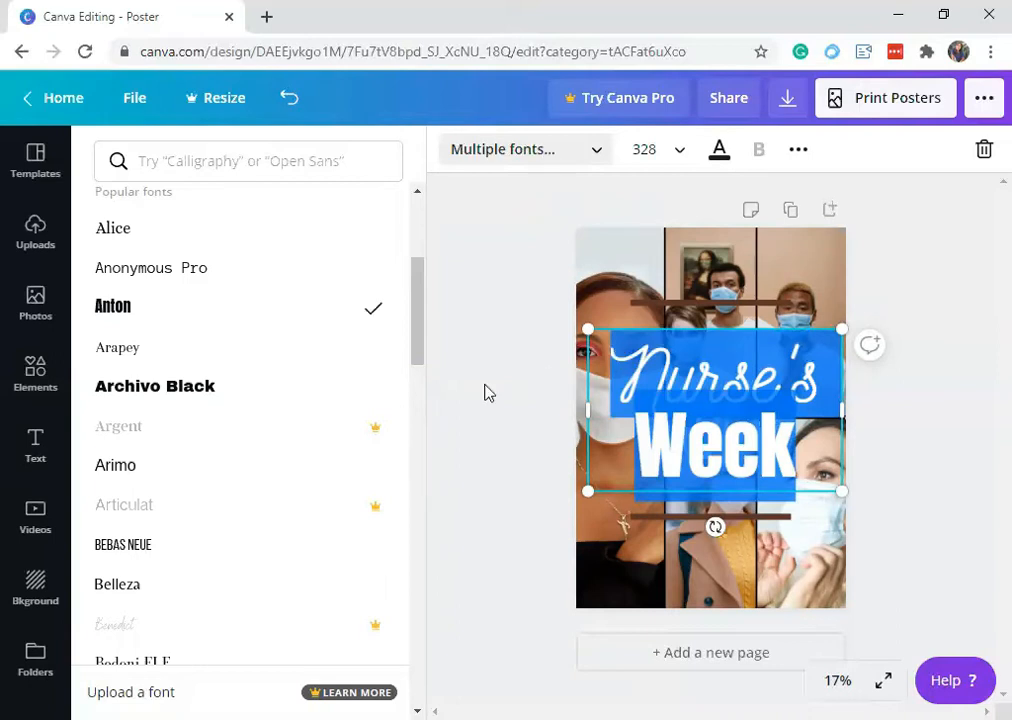
pyautogui.scroll(-1, 290, 668)
pyautogui.scroll(4, 302, 668)
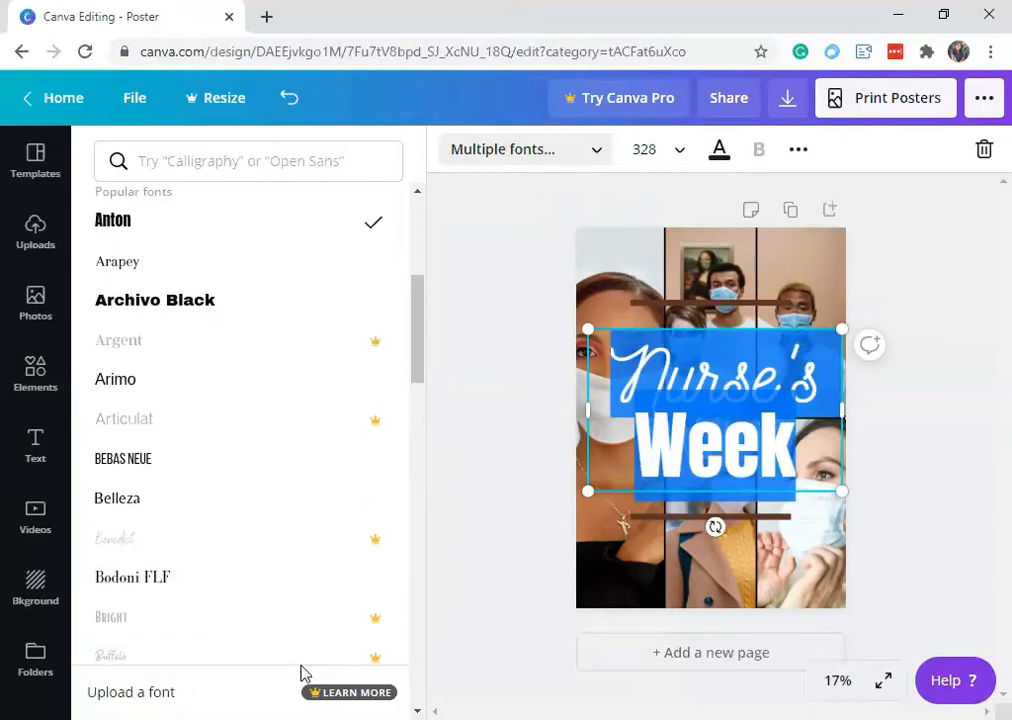
pyautogui.scroll(1, 301, 612)
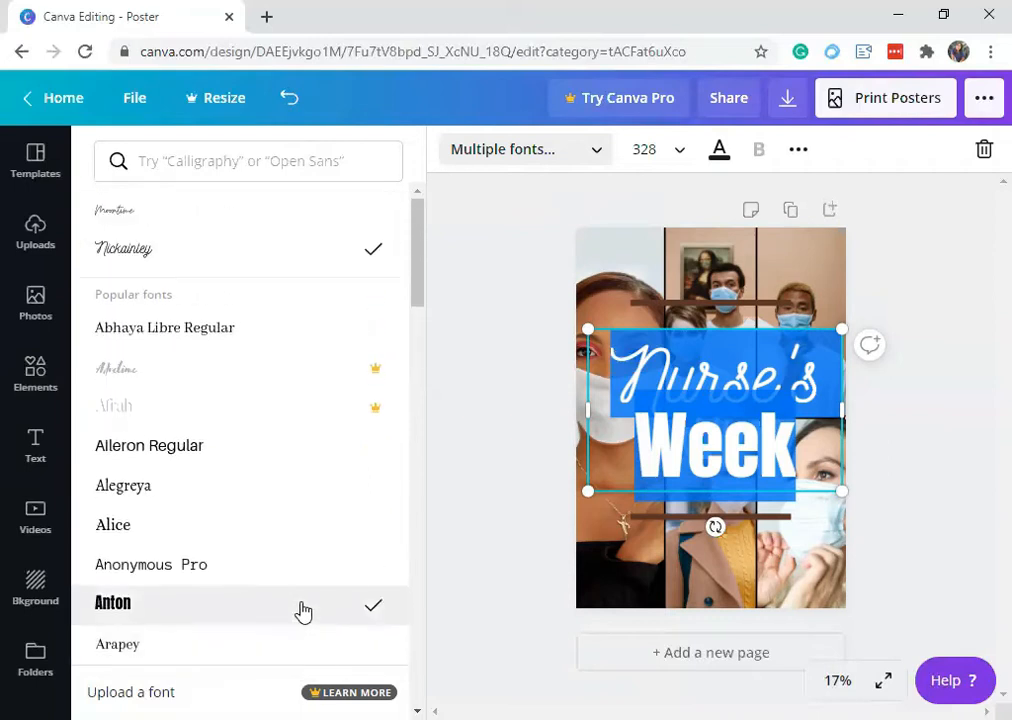
pyautogui.click(274, 220)
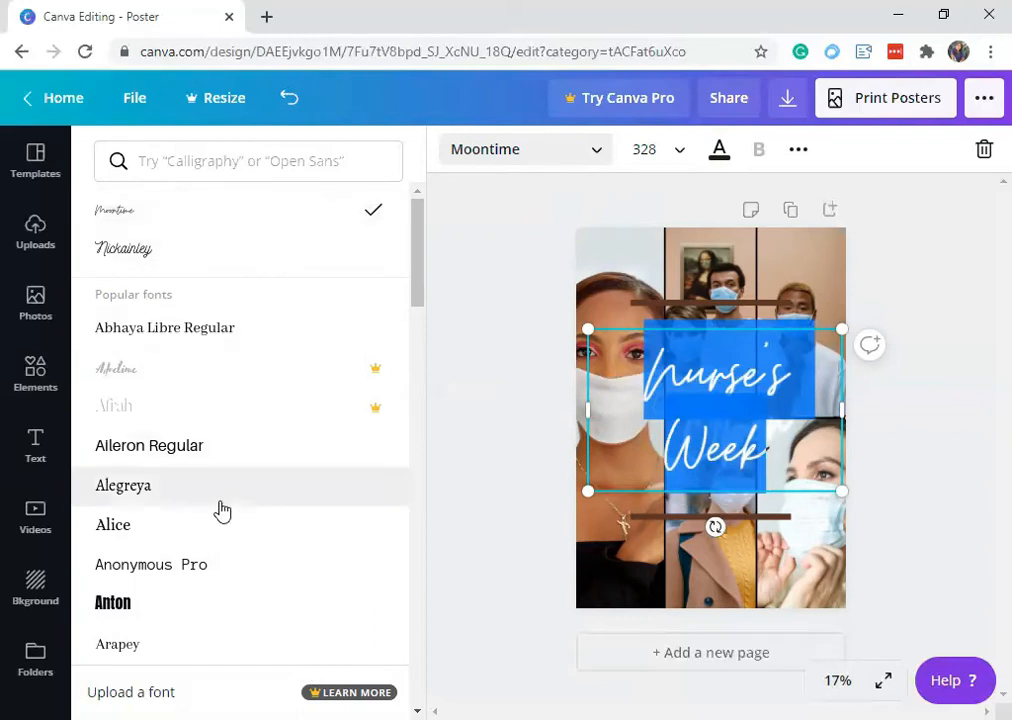
# Step: Change the font of the whole Nurse's Week text to Cooper Hewitt
pyautogui.scroll(-3, 226, 530)
pyautogui.scroll(-1, 228, 530)
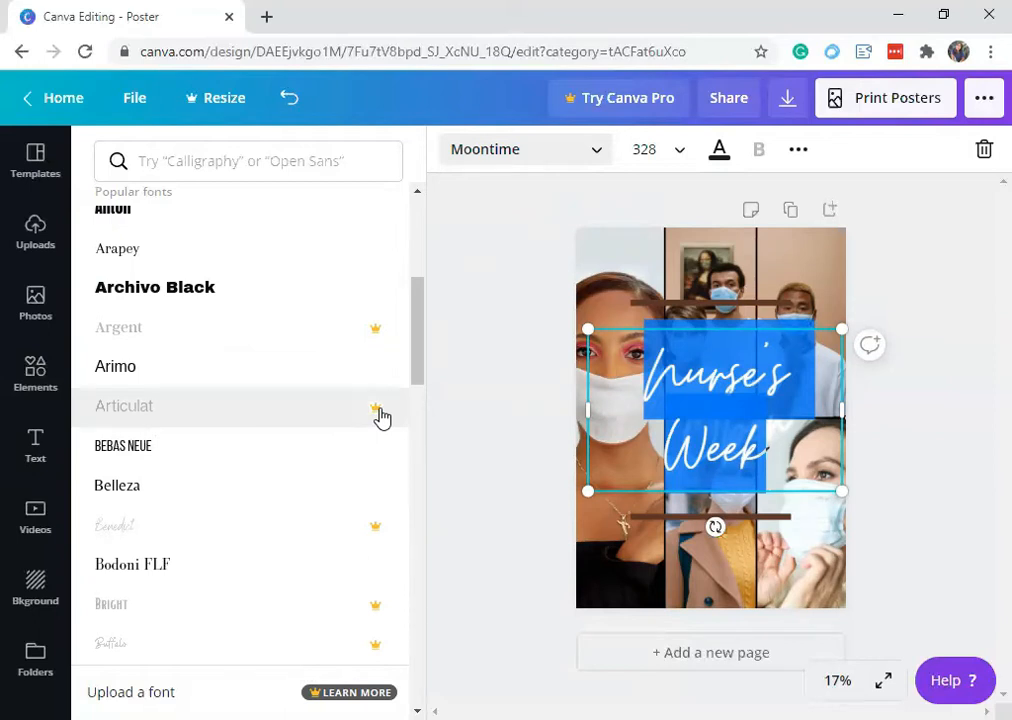
pyautogui.scroll(-3, 321, 510)
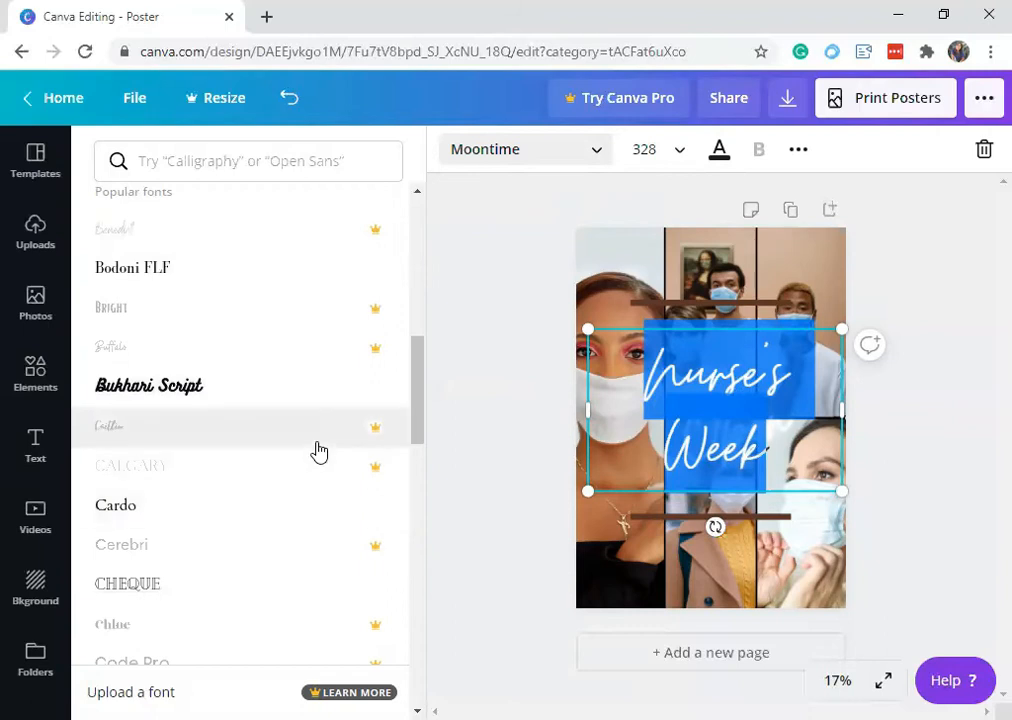
pyautogui.scroll(-3, 319, 452)
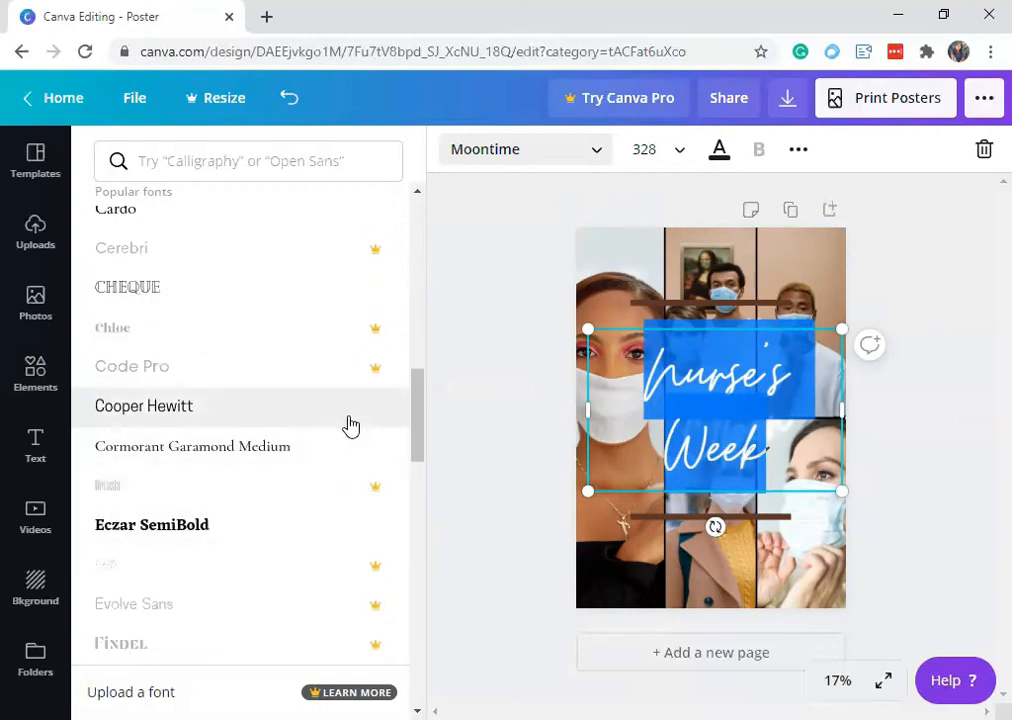
pyautogui.click(351, 424)
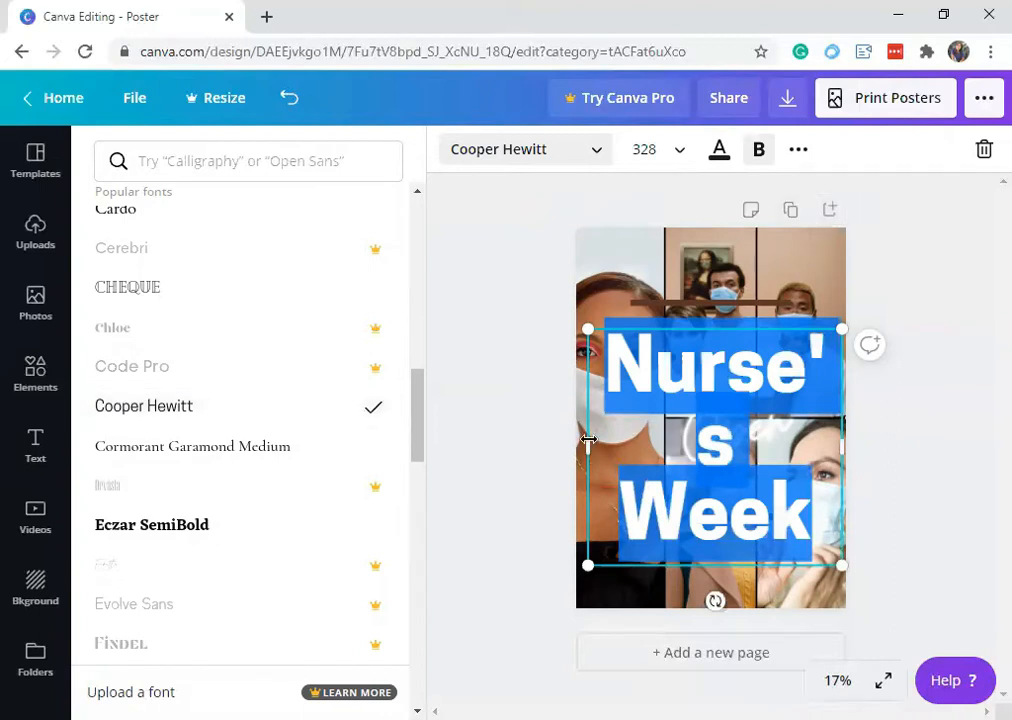
# Step: Widen the Nurse's Week text box so each word fits on one line, shrink it to font size 233 and centre it between the brown bars
pyautogui.moveTo(568, 437); pyautogui.dragTo(555, 433)
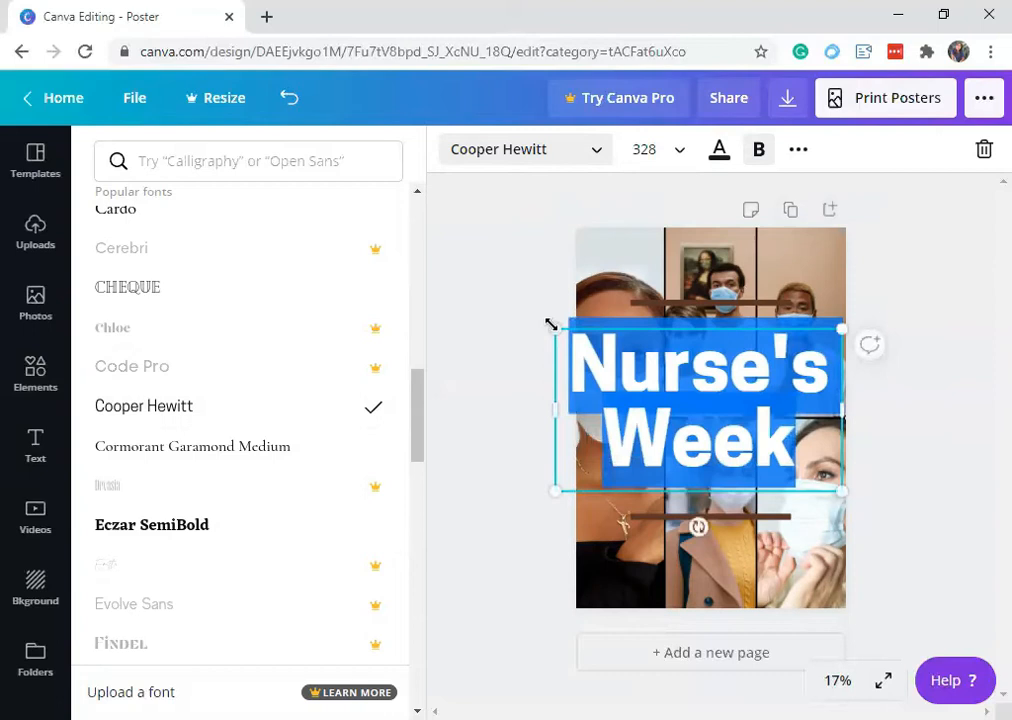
pyautogui.moveTo(620, 351); pyautogui.dragTo(683, 337)
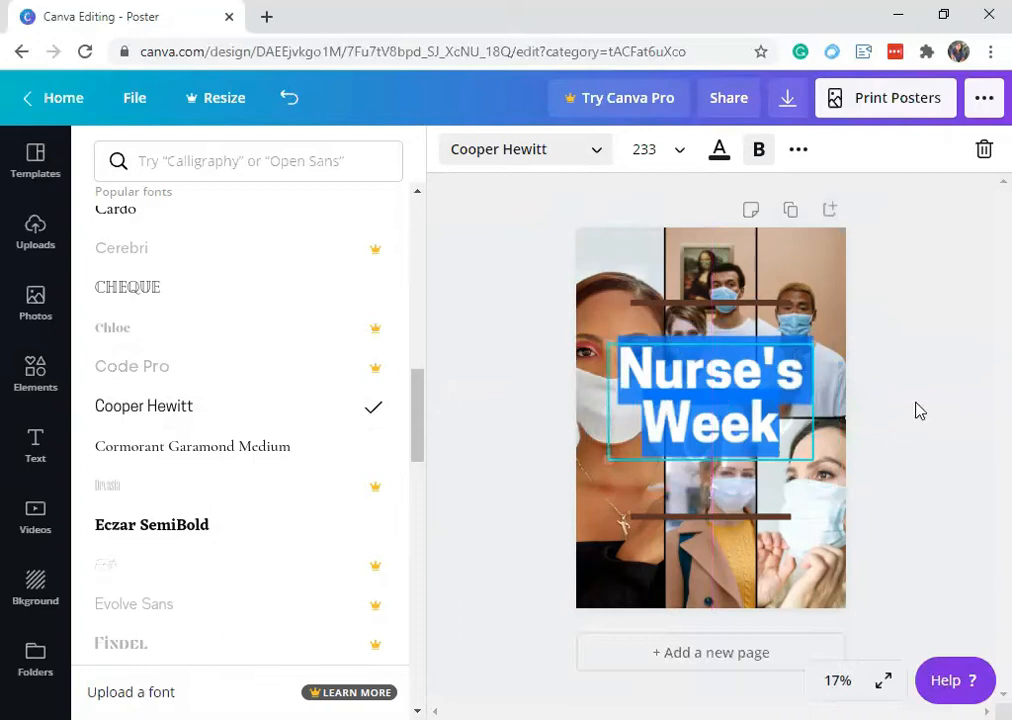
pyautogui.click(919, 410)
pyautogui.click(919, 410)
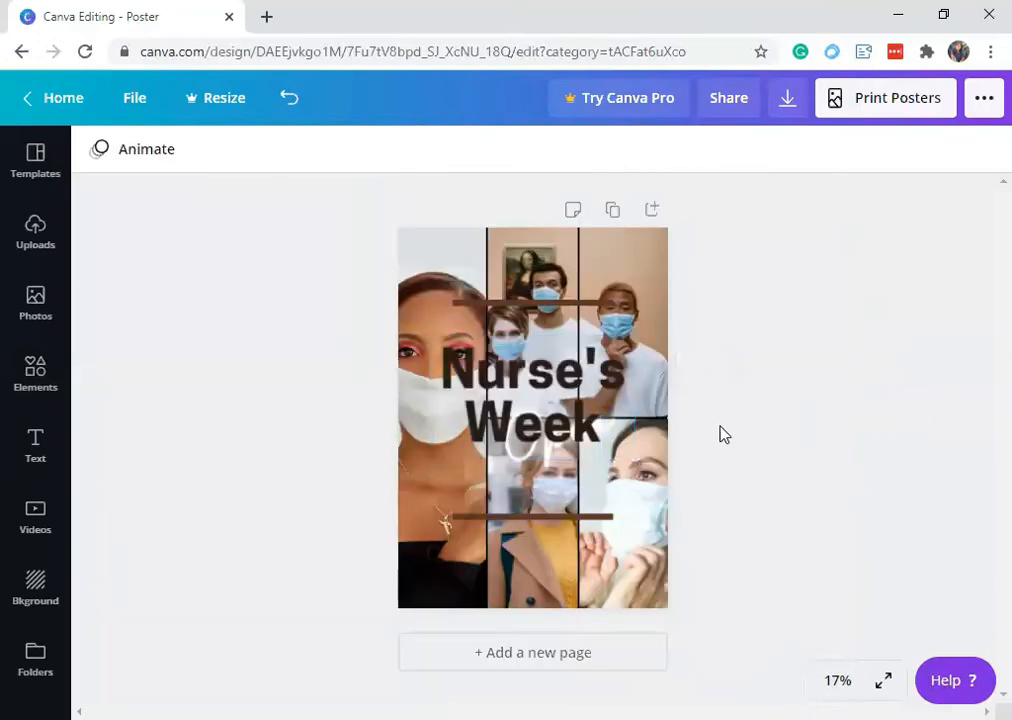
# Step: Try brown, tan, mustard and grey photo swatches on the Nurse's Week text, ending on the darkest brown from the second photo's palette
pyautogui.click(574, 425)
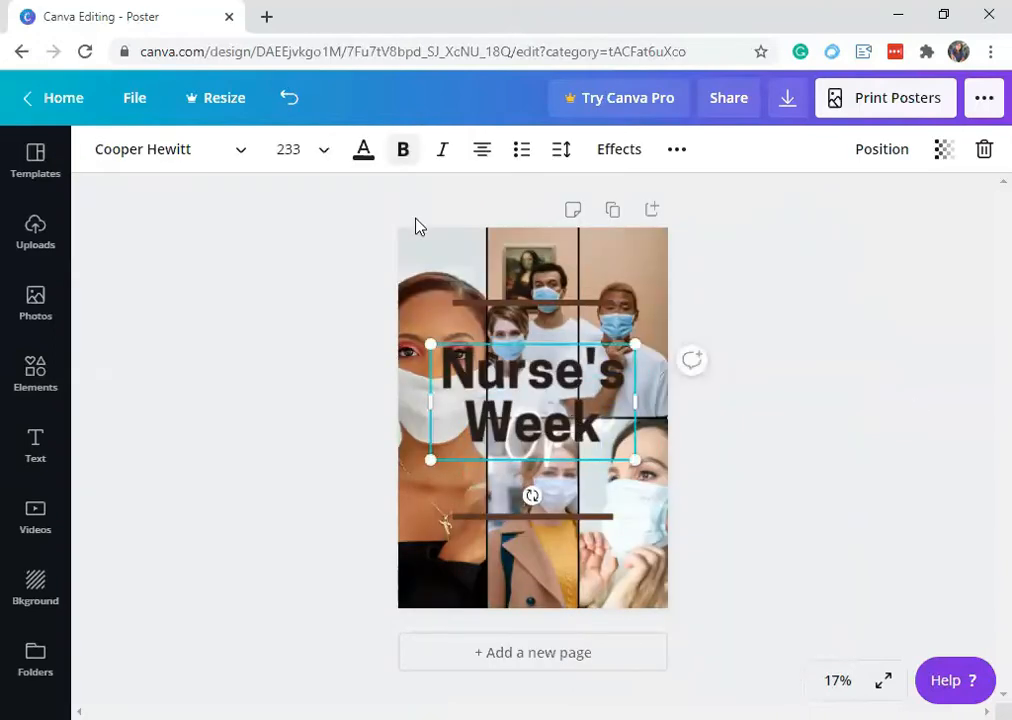
pyautogui.click(360, 152)
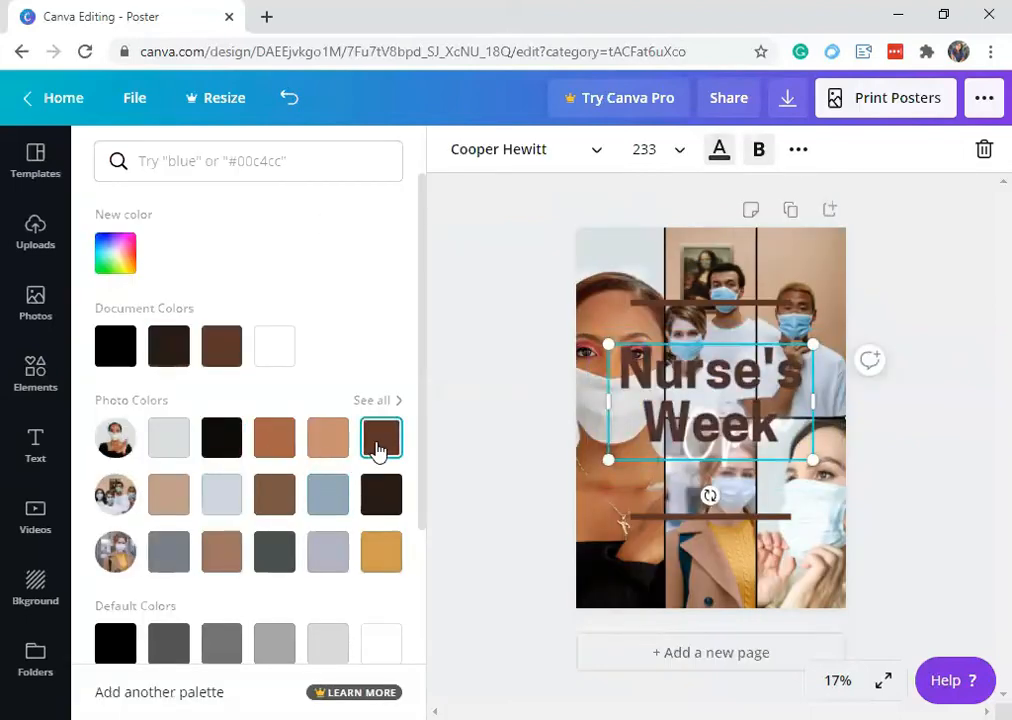
pyautogui.click(340, 448)
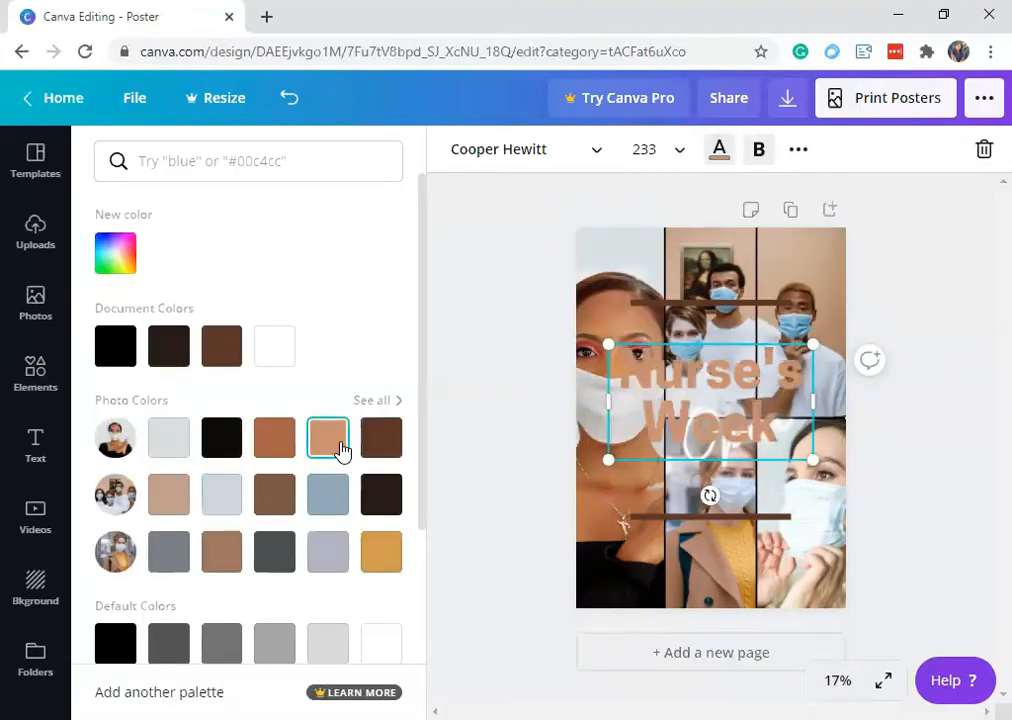
pyautogui.click(384, 549)
pyautogui.click(389, 502)
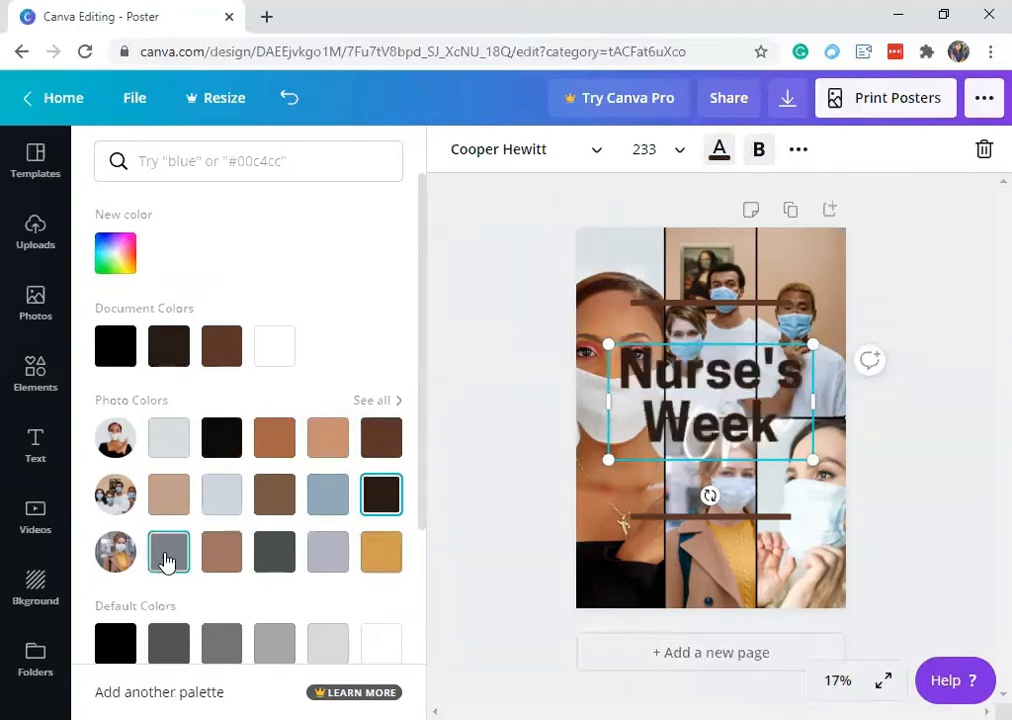
pyautogui.click(167, 562)
pyautogui.click(381, 494)
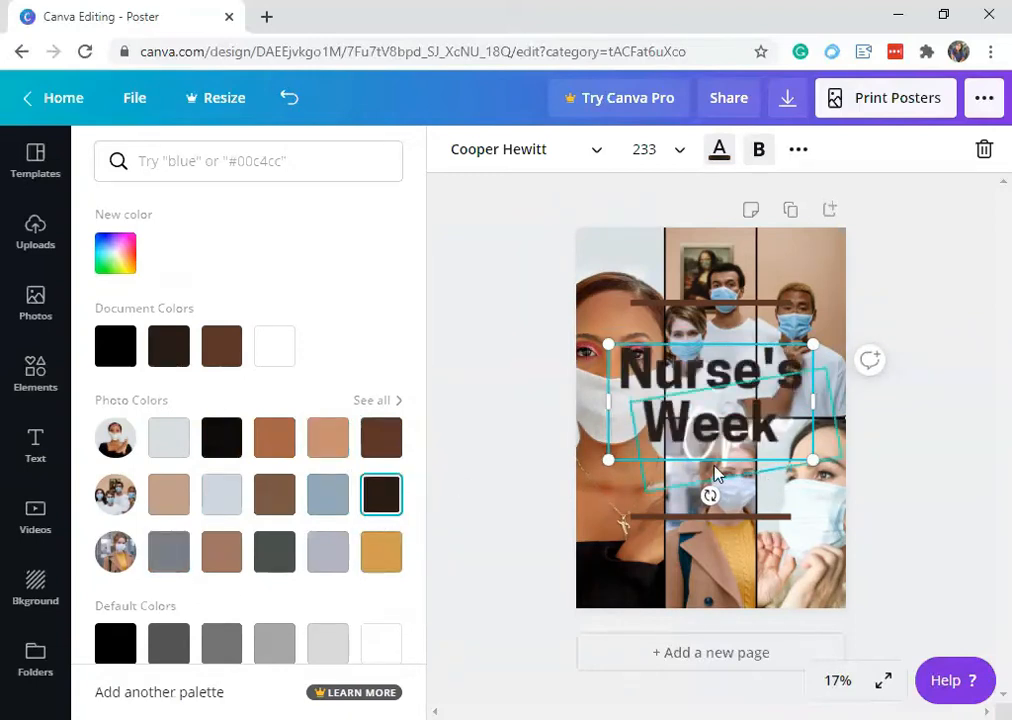
# Step: Recolour the tilted "Open" text with the mustard swatch from the third photo's palette, after comparing a pale swatch from the fourth
pyautogui.click(715, 474)
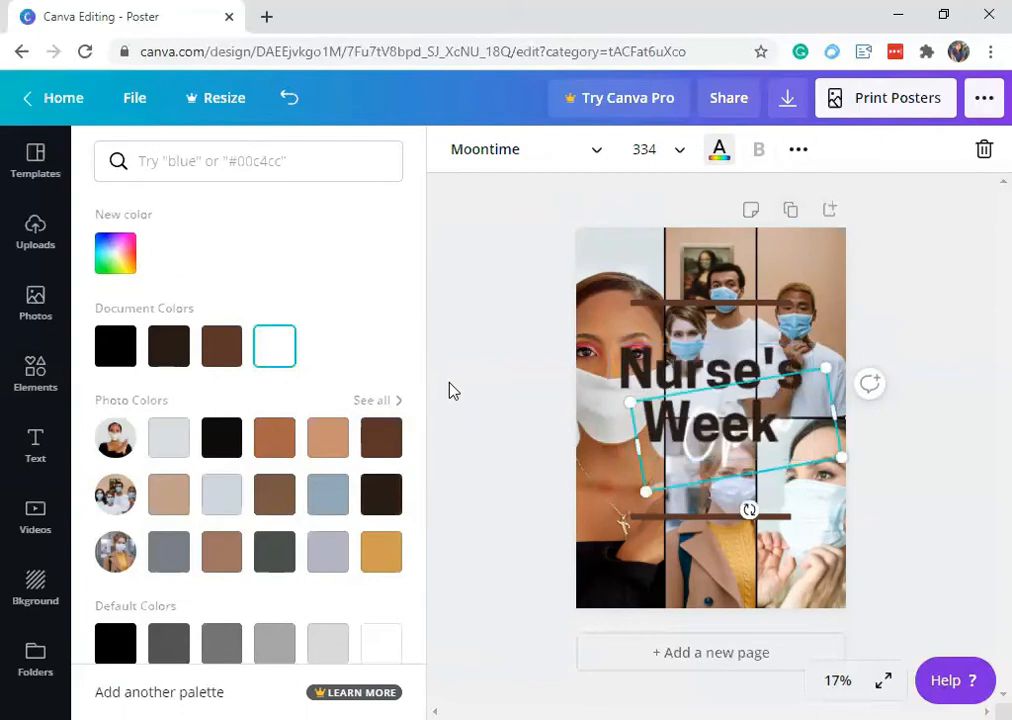
pyautogui.click(375, 550)
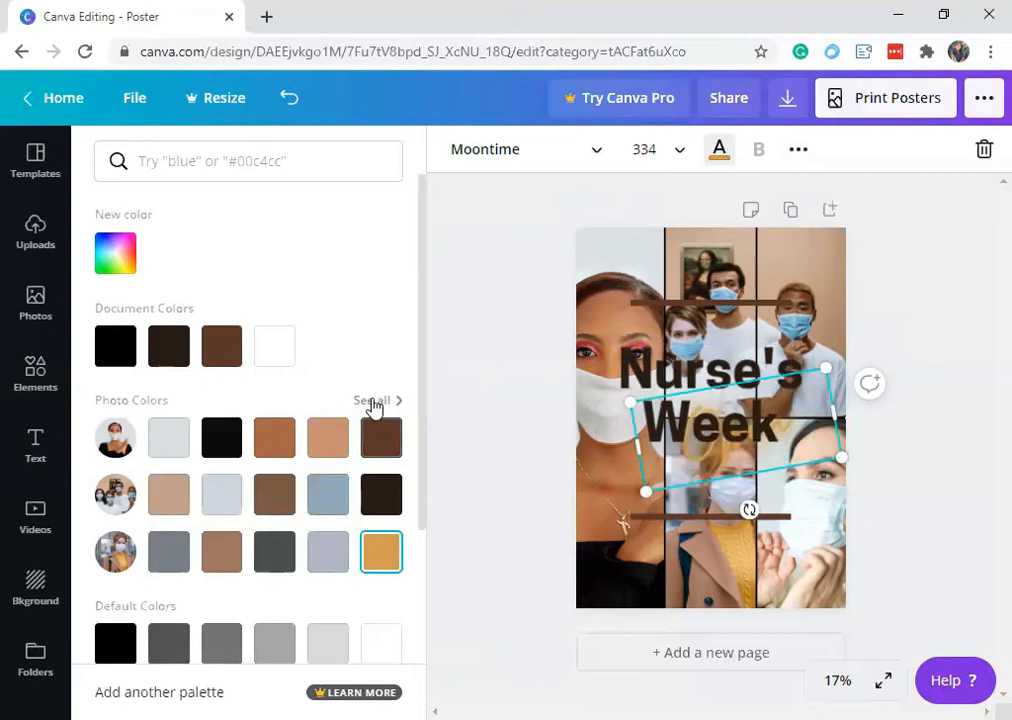
pyautogui.click(372, 401)
pyautogui.click(165, 395)
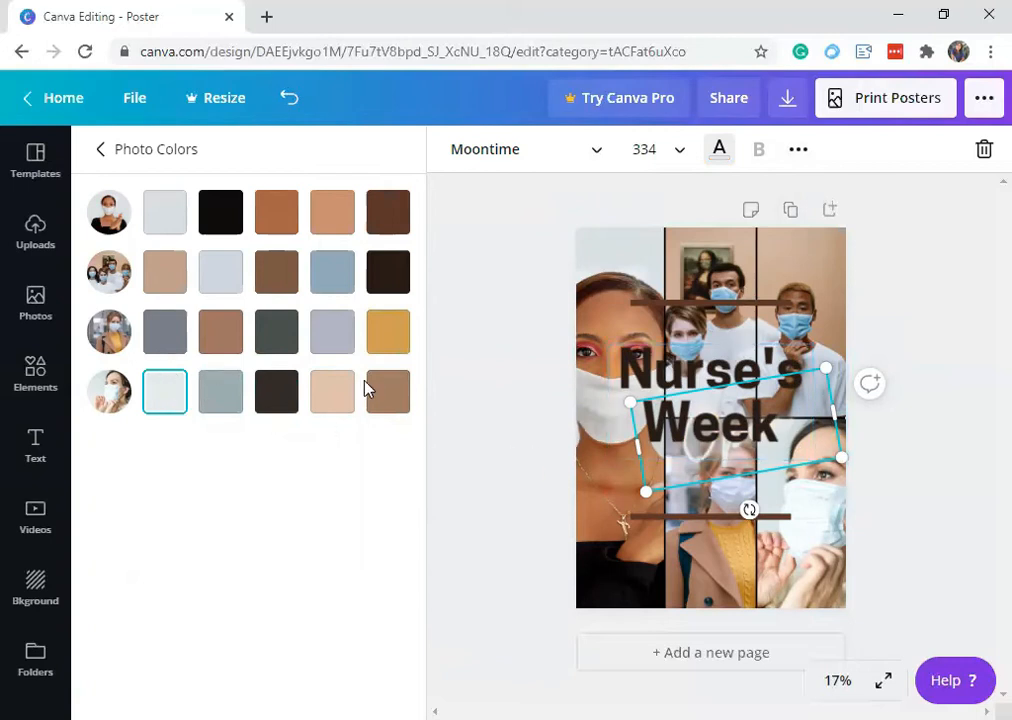
pyautogui.click(385, 342)
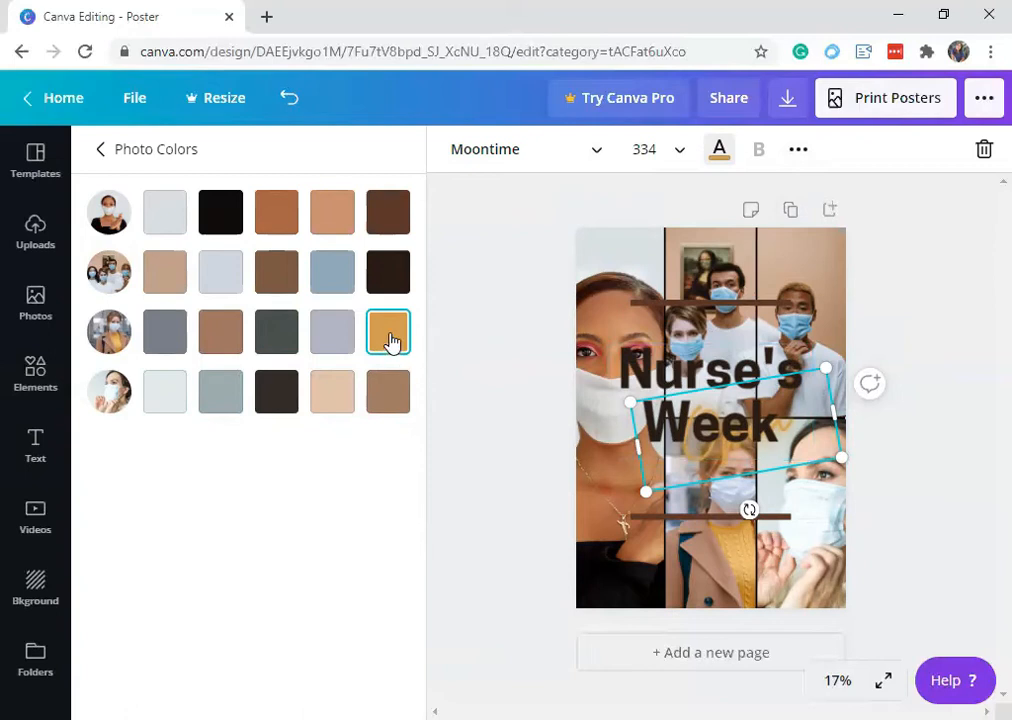
pyautogui.click(102, 151)
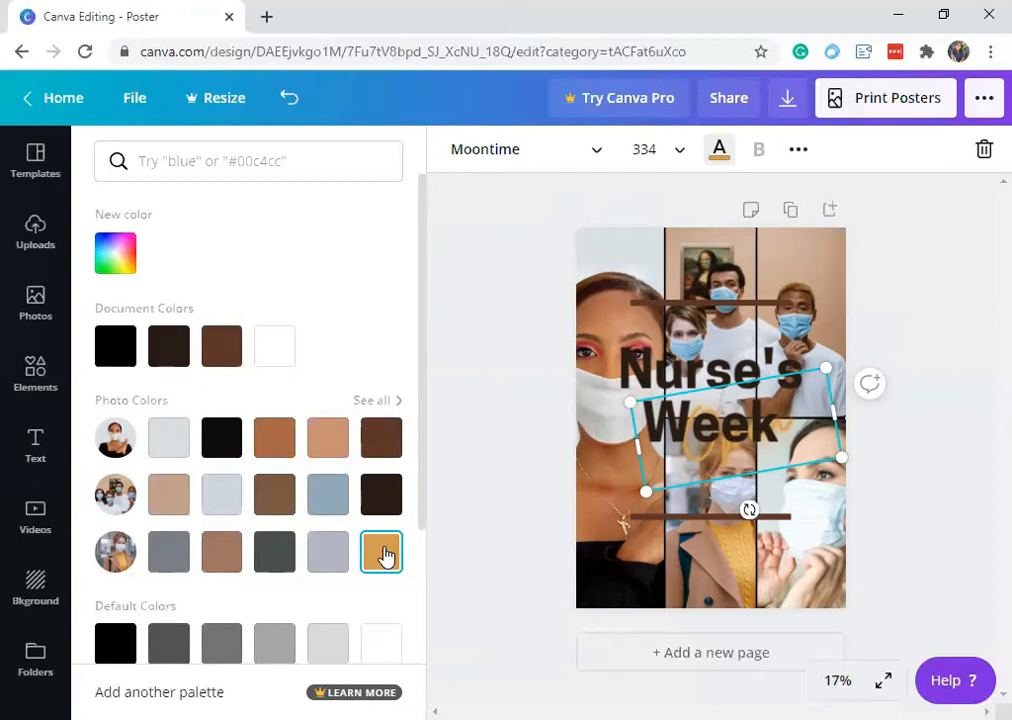
# Step: Copy the "Open" text's colour code #d19c4c, search the colours with it, and examine the suggested palettes
pyautogui.scroll(-2, 420, 578)
pyautogui.scroll(2, 422, 578)
pyautogui.click(115, 255)
pyautogui.hotkey('ctrl', 'c')
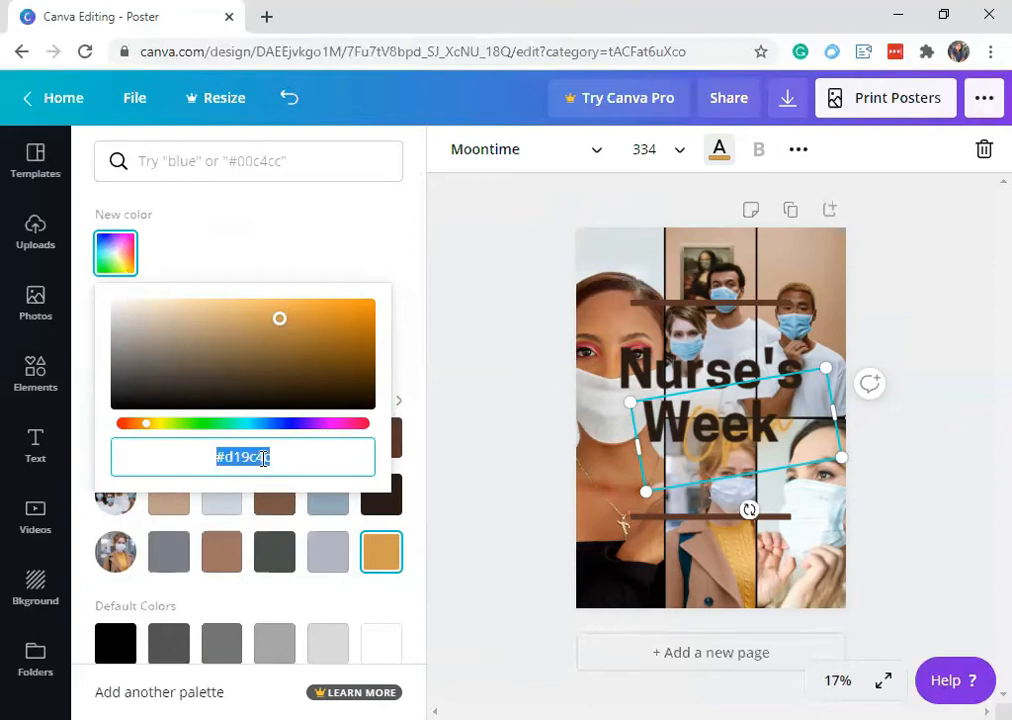
pyautogui.click(267, 210)
pyautogui.click(261, 156)
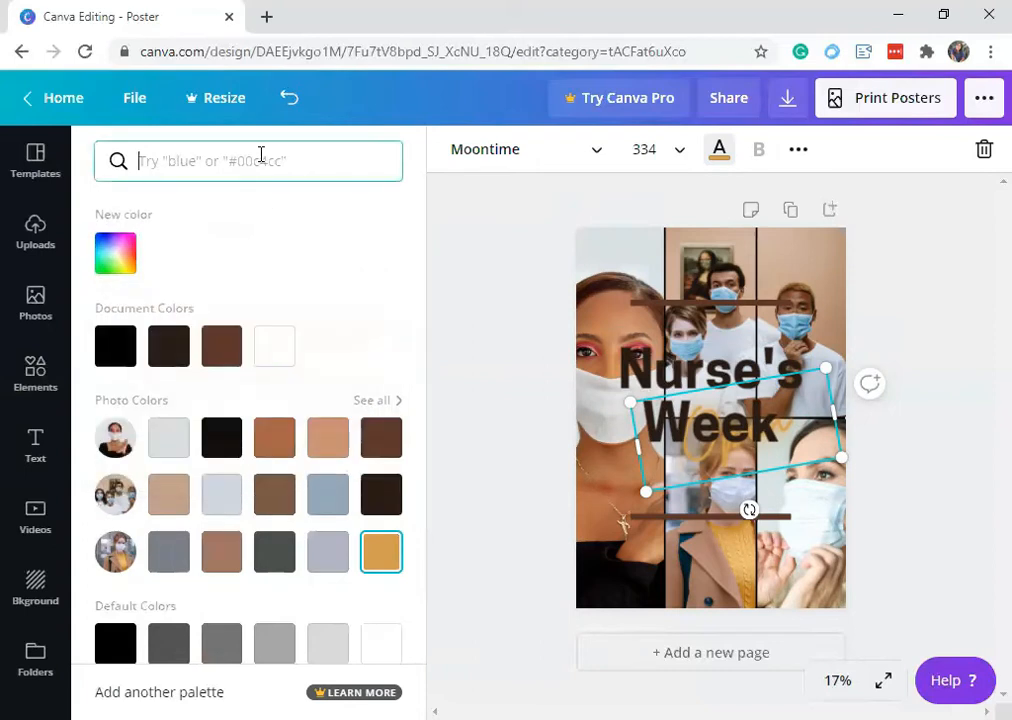
pyautogui.hotkey('ctrl', 'v')
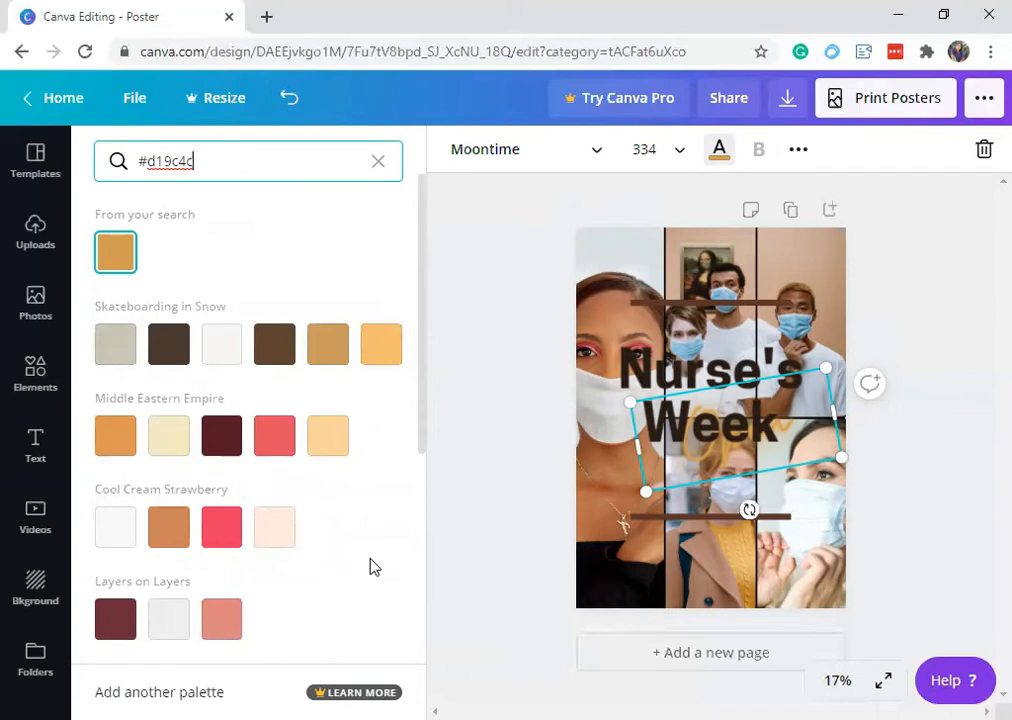
pyautogui.scroll(-5, 370, 565)
pyautogui.scroll(-1, 370, 565)
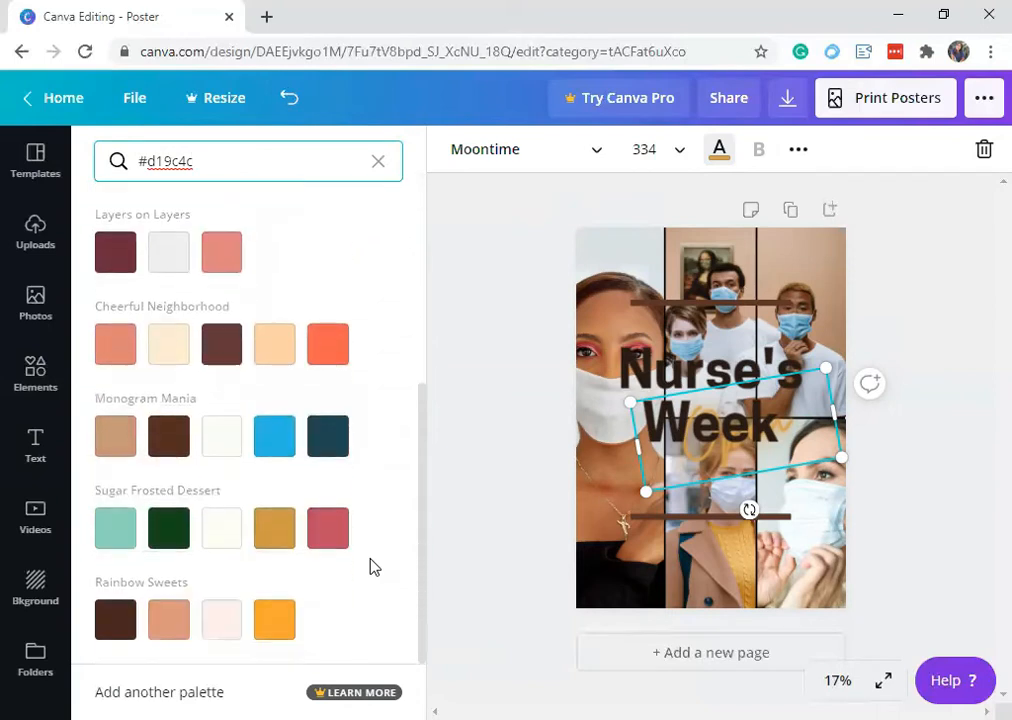
pyautogui.scroll(4, 370, 567)
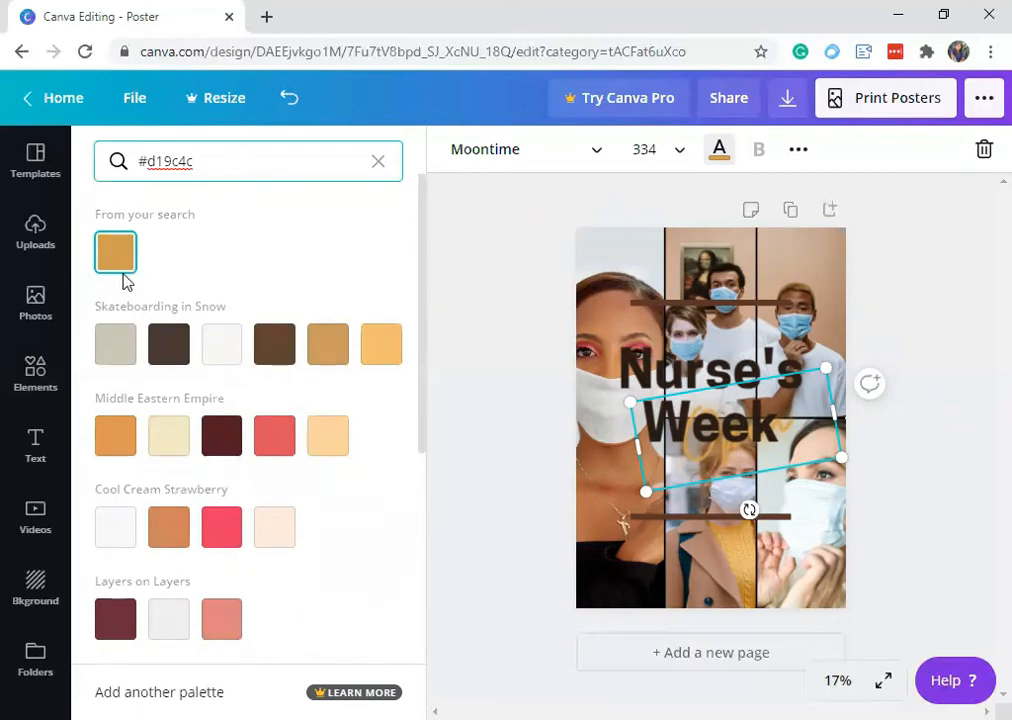
# Step: Recolour the "Open" text pale yellow from the Middle Eastern Empire palette, after comparing the pink, coral and peach swatches
pyautogui.click(223, 546)
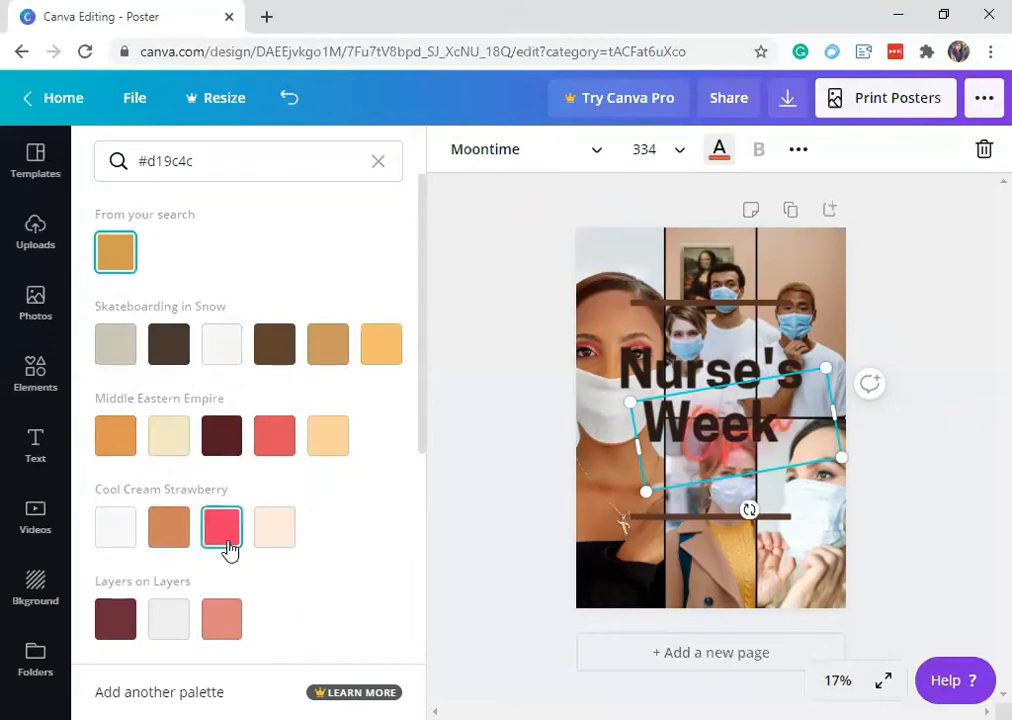
pyautogui.click(278, 440)
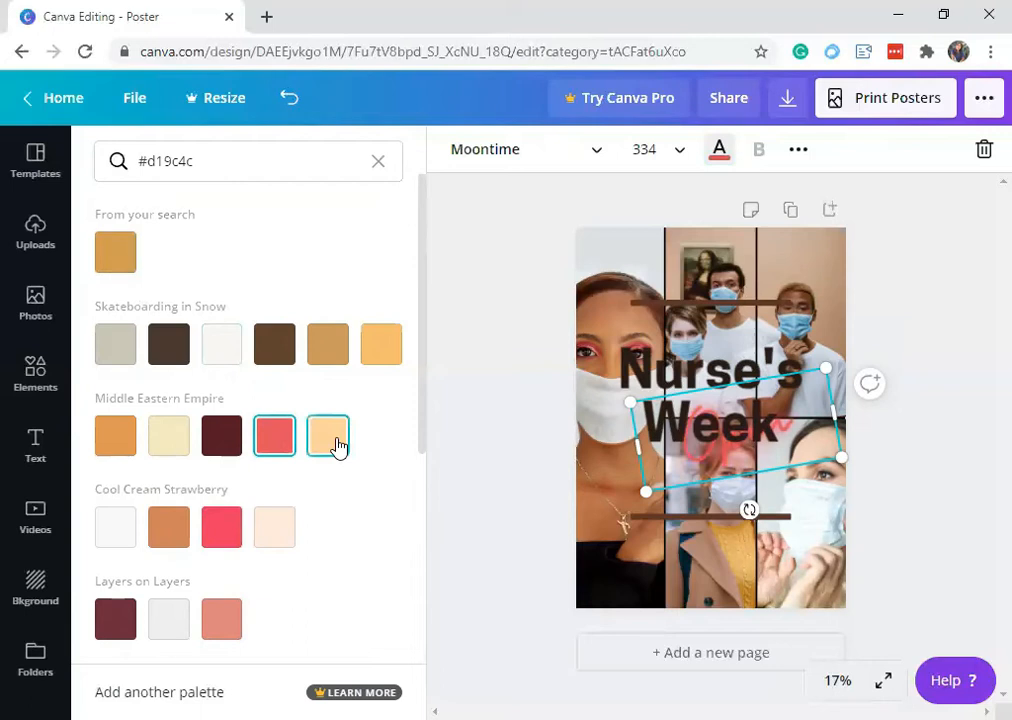
pyautogui.click(336, 443)
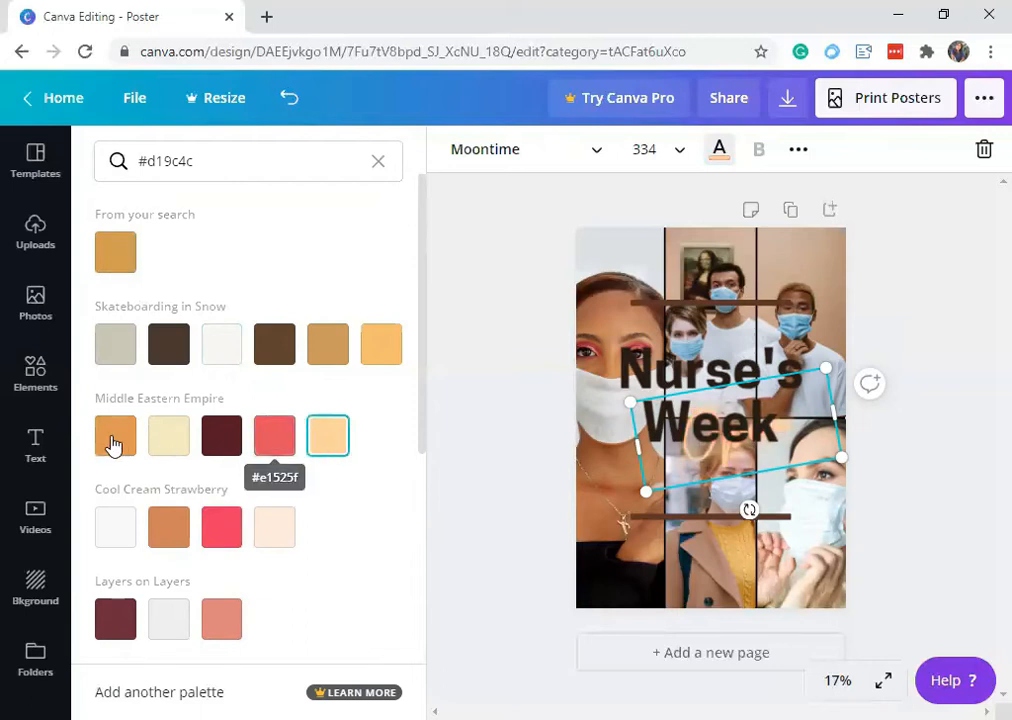
pyautogui.click(163, 450)
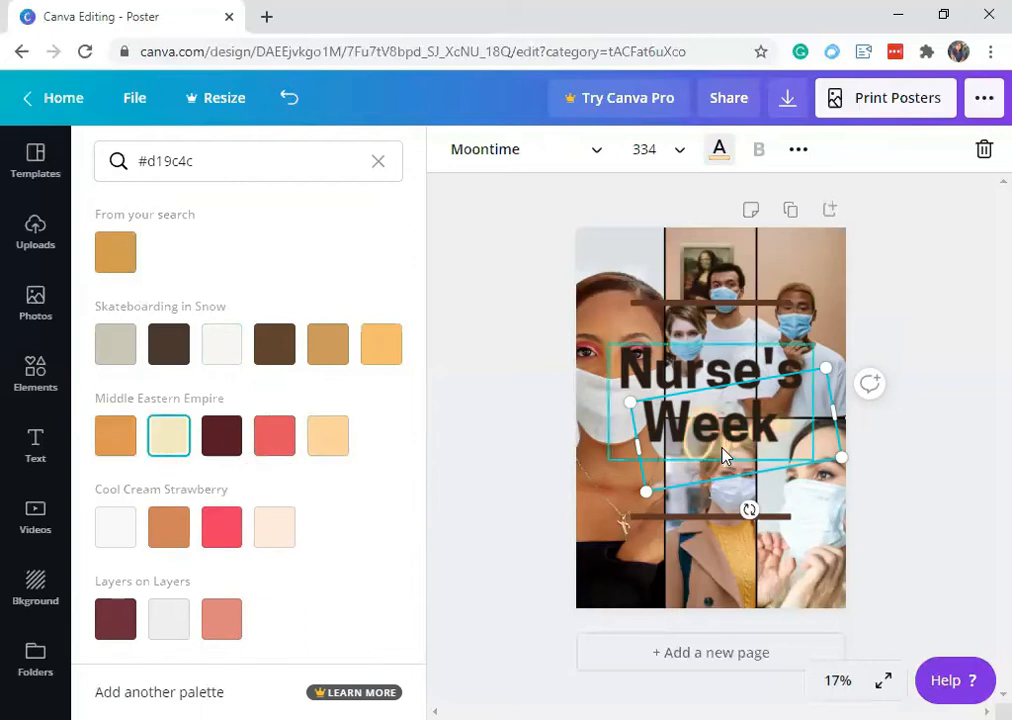
pyautogui.click(719, 149)
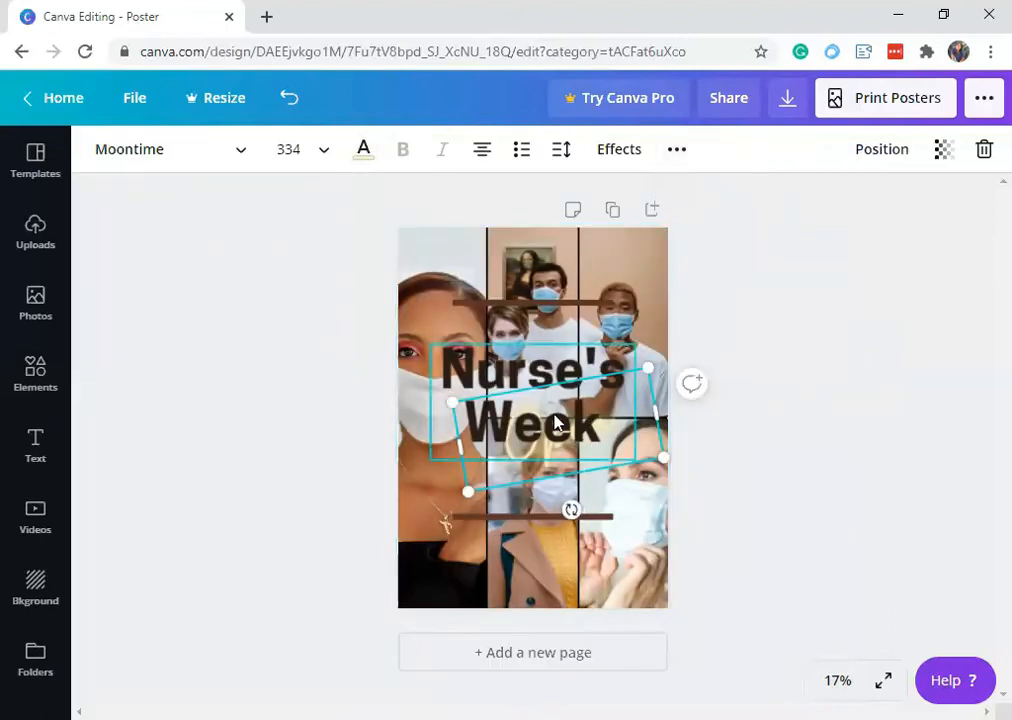
# Step: Bring the tilted "Open" text forward so it sits in front of the Nurse's Week heading
pyautogui.click(617, 421)
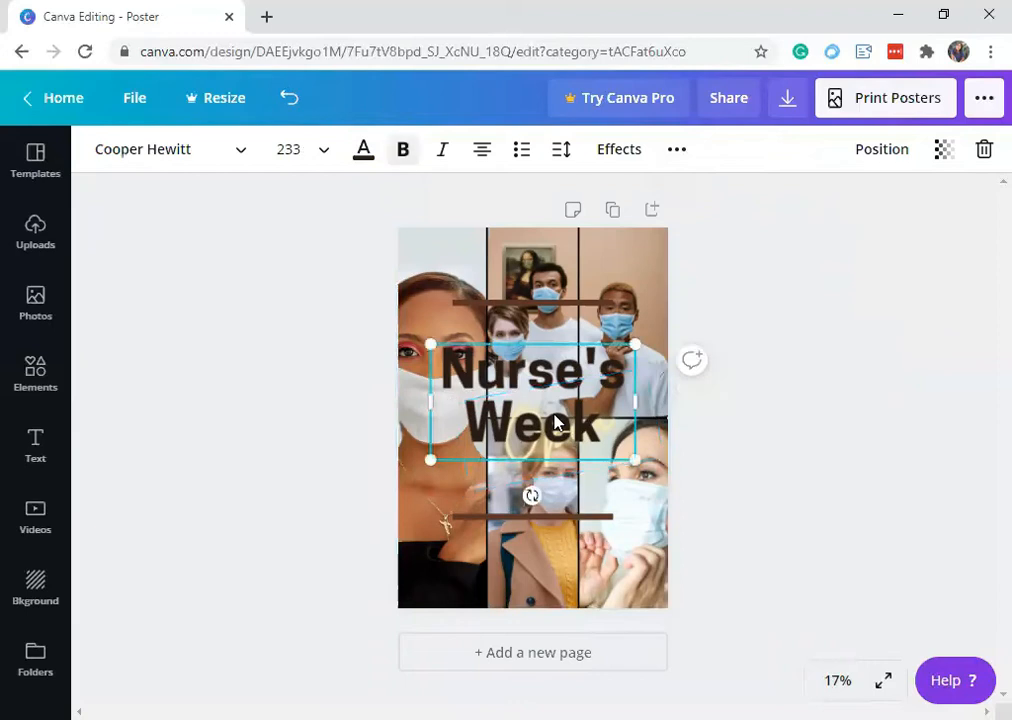
pyautogui.click(516, 477)
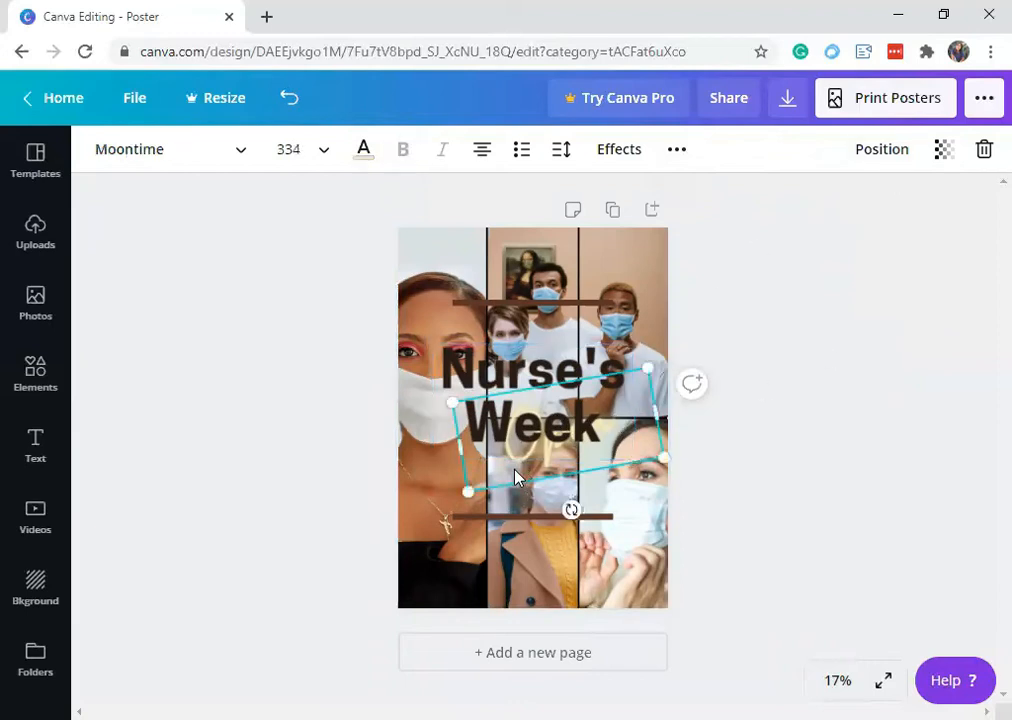
pyautogui.click(883, 163)
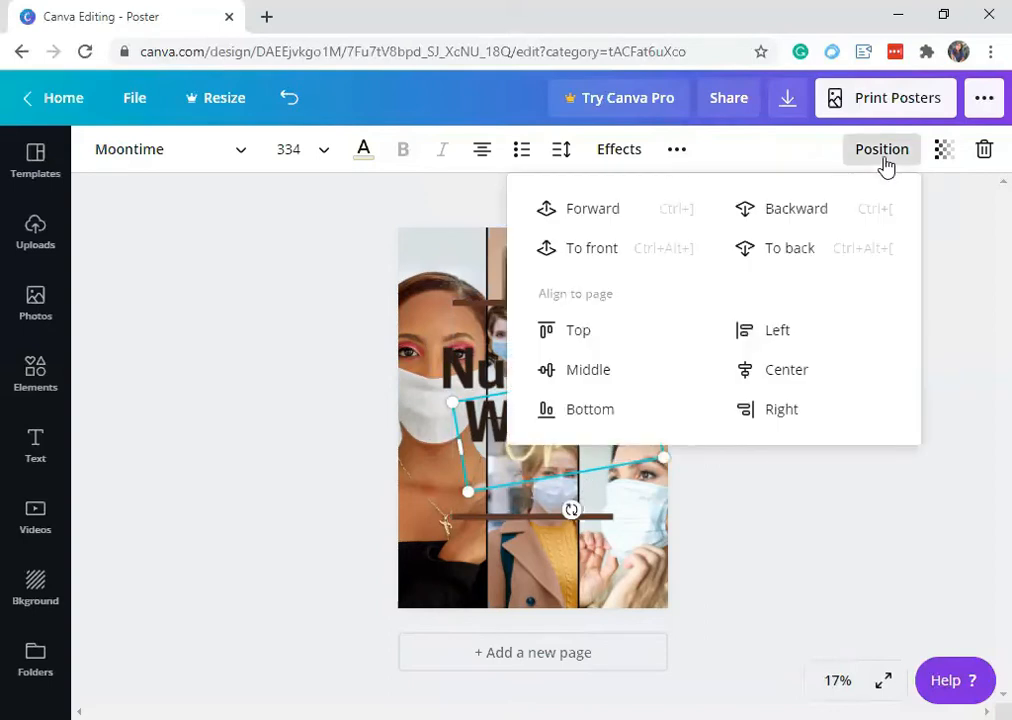
pyautogui.click(566, 206)
pyautogui.click(733, 509)
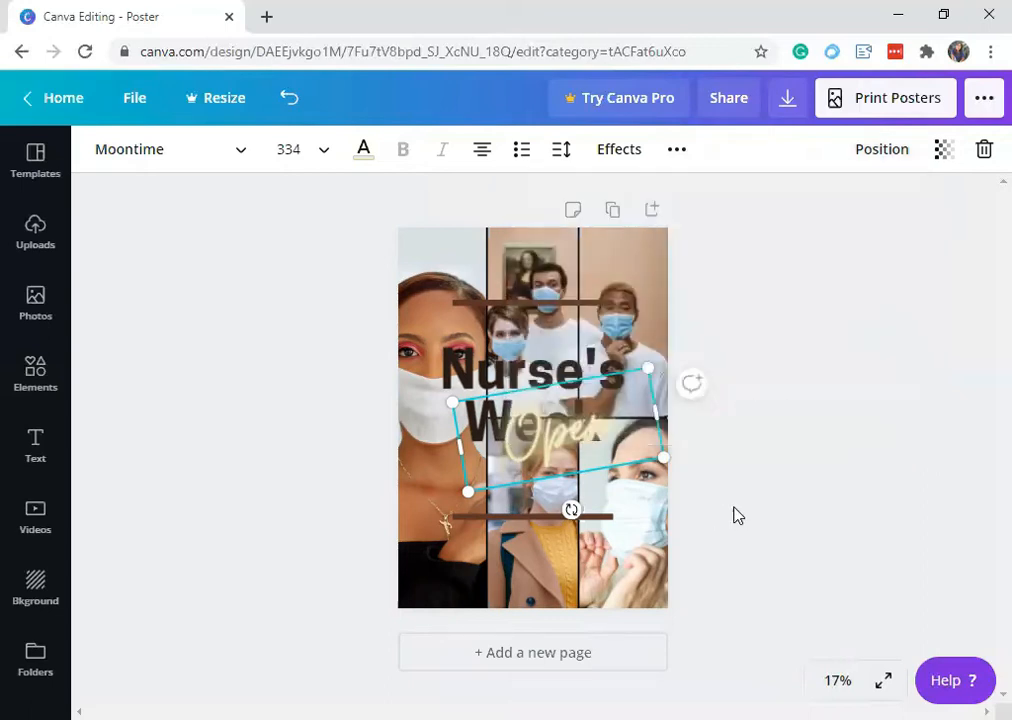
# Step: Move the "Open" text slightly lower and replace its wording with "recognizing our mellenial heroes"
pyautogui.moveTo(536, 445)
pyautogui.mouseDown()
pyautogui.moveTo(558, 456)
pyautogui.moveTo(545, 467)
pyautogui.mouseUp()
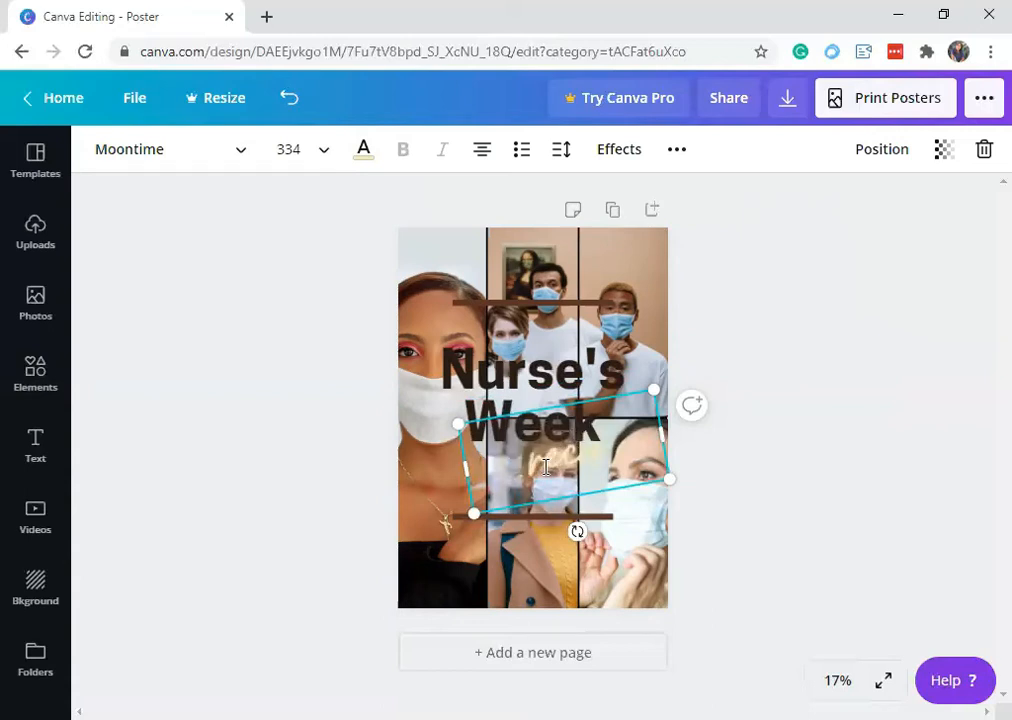
pyautogui.write('ognizing')
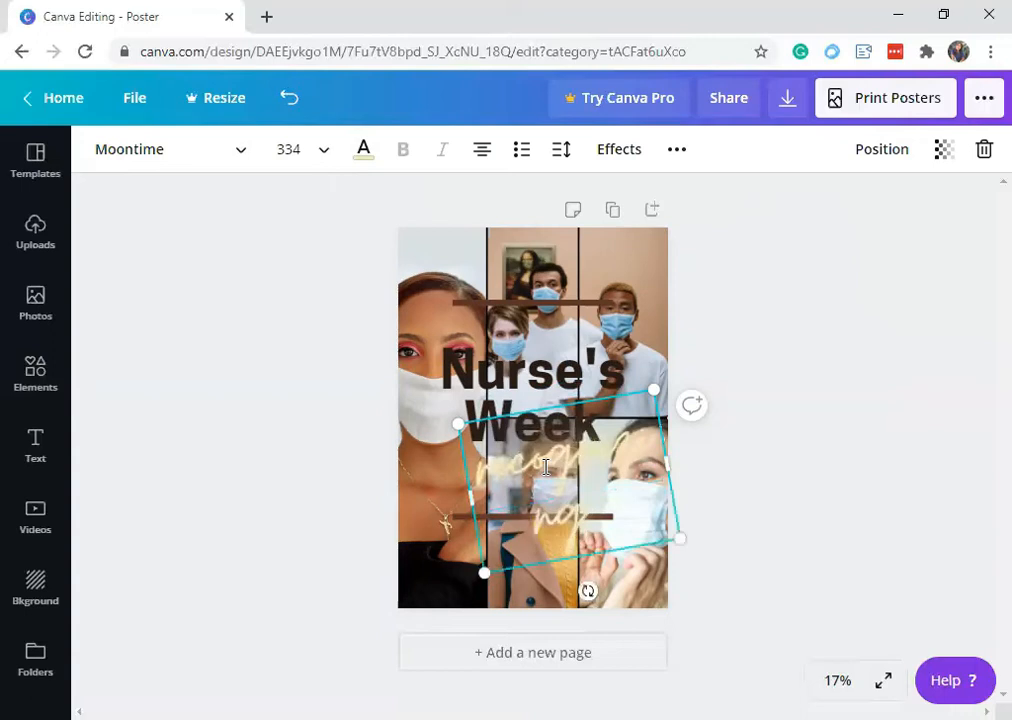
pyautogui.write(' the new')
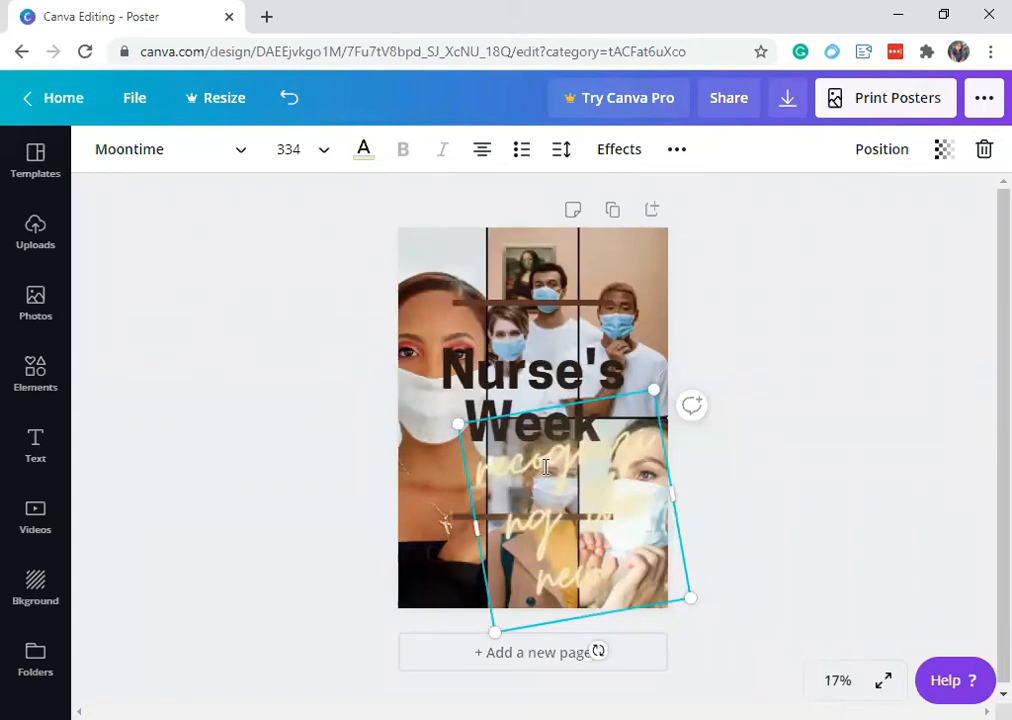
pyautogui.press('BackSpace')
pyautogui.press('BackSpace')
pyautogui.press('BackSpace')
pyautogui.press('BackSpace')
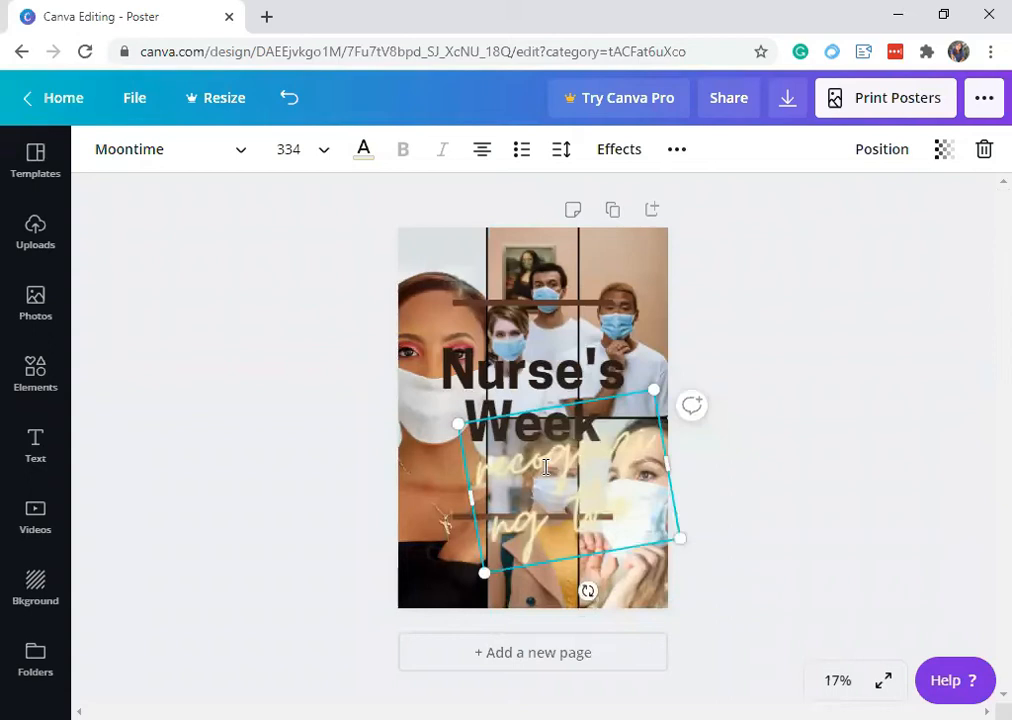
pyautogui.press('BackSpace')
pyautogui.press('BackSpace')
pyautogui.press('BackSpace')
pyautogui.press('BackSpace')
pyautogui.write('our mode')
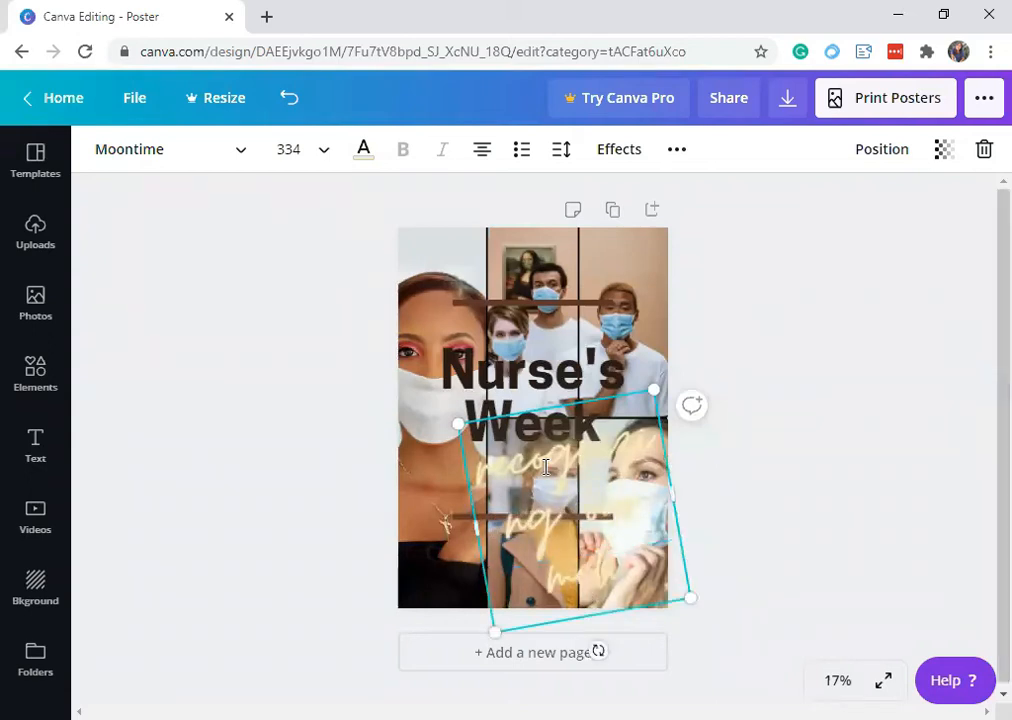
pyautogui.press('BackSpace')
pyautogui.write('ical he')
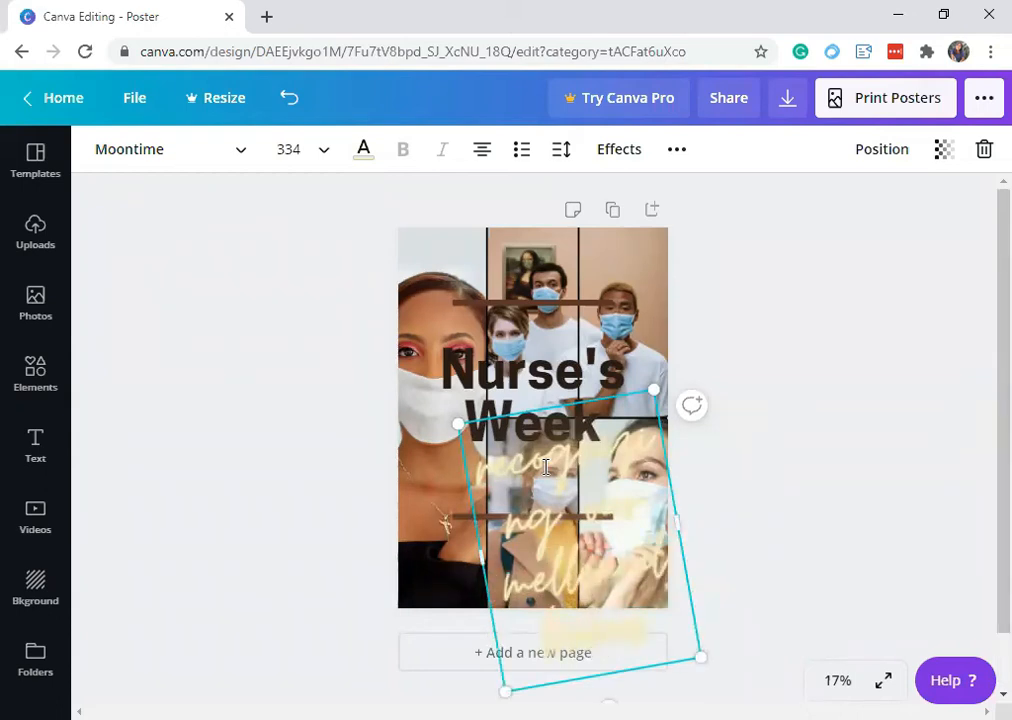
# Step: Try font sizes 80 and 120 on the whole "recognizing our mellenial heroes" tagline, ending on size 144
pyautogui.hotkey('ctrl', 'a')
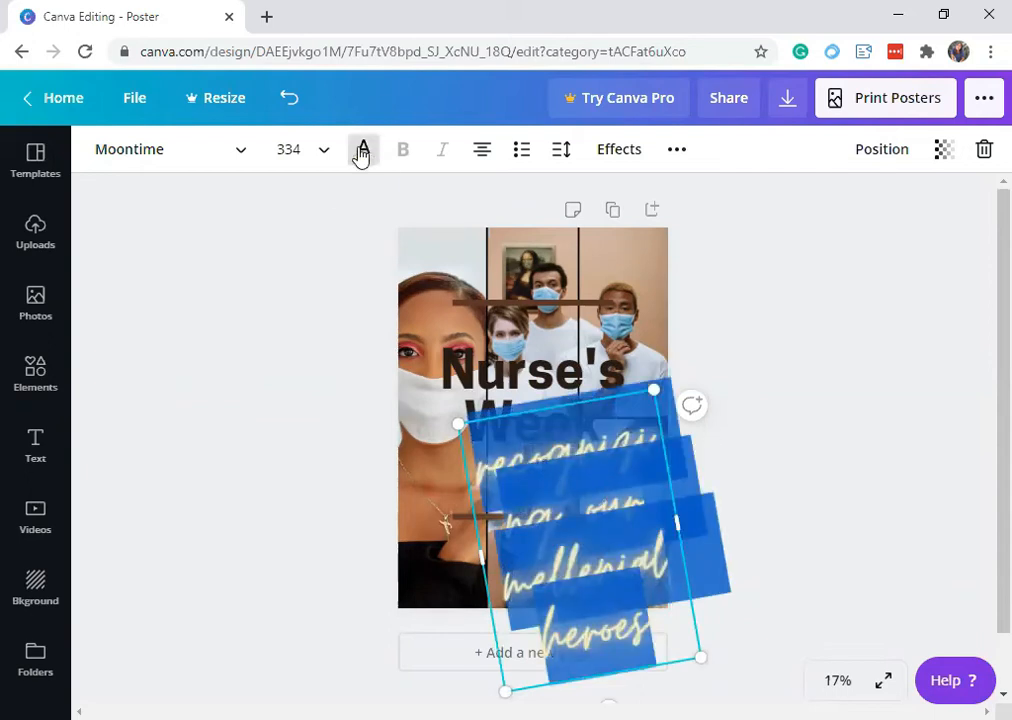
pyautogui.click(309, 155)
pyautogui.scroll(-4, 318, 380)
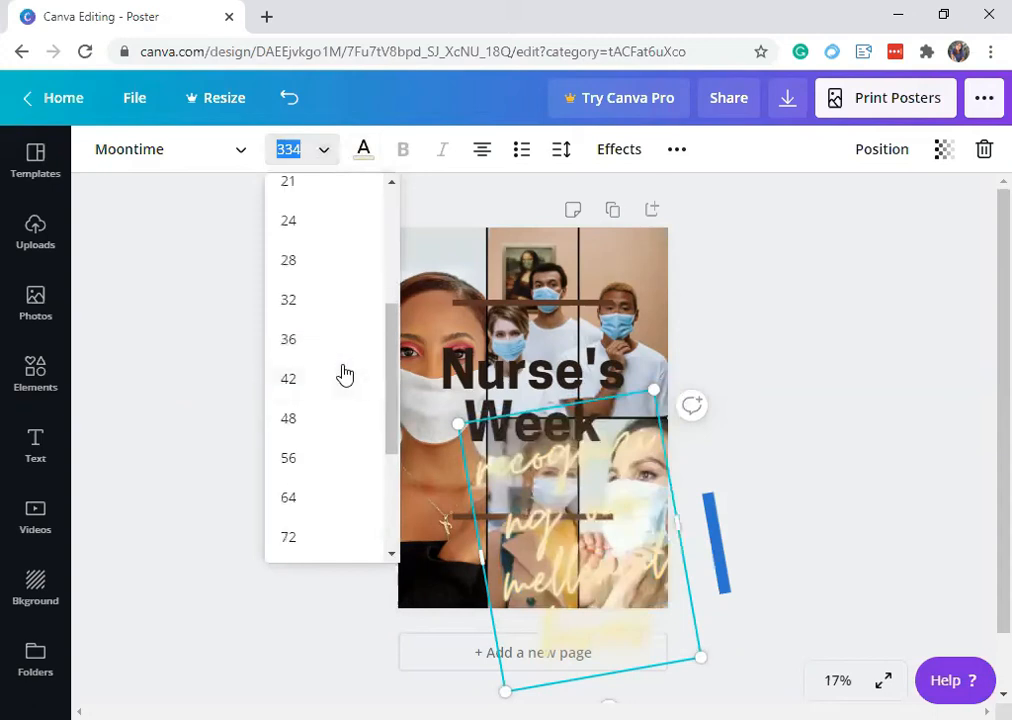
pyautogui.click(322, 474)
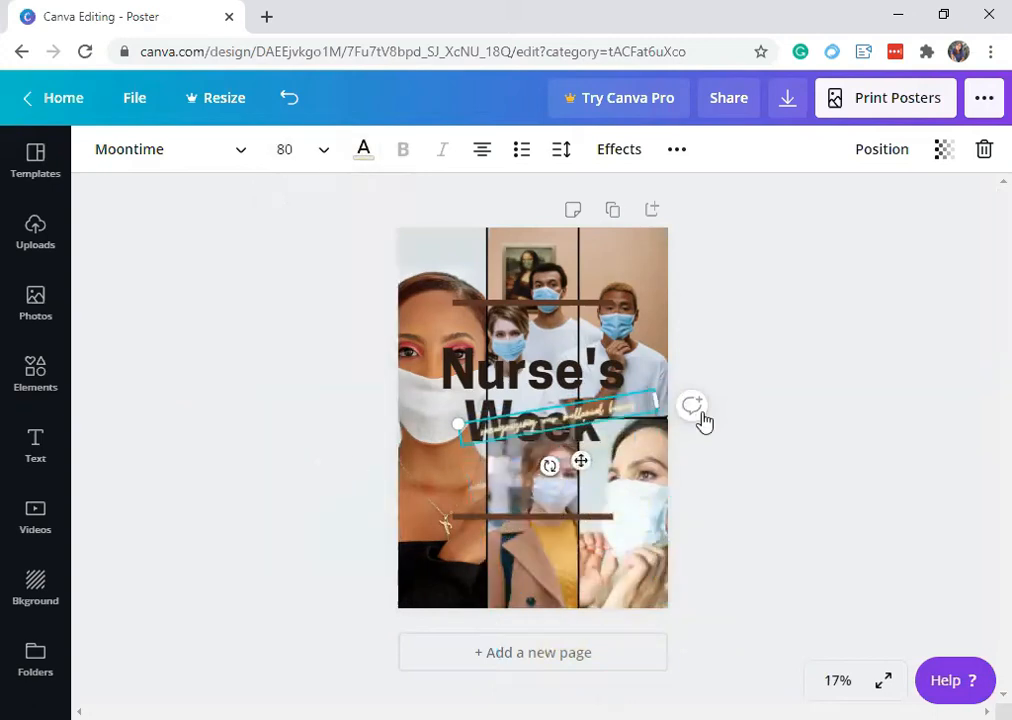
pyautogui.click(300, 149)
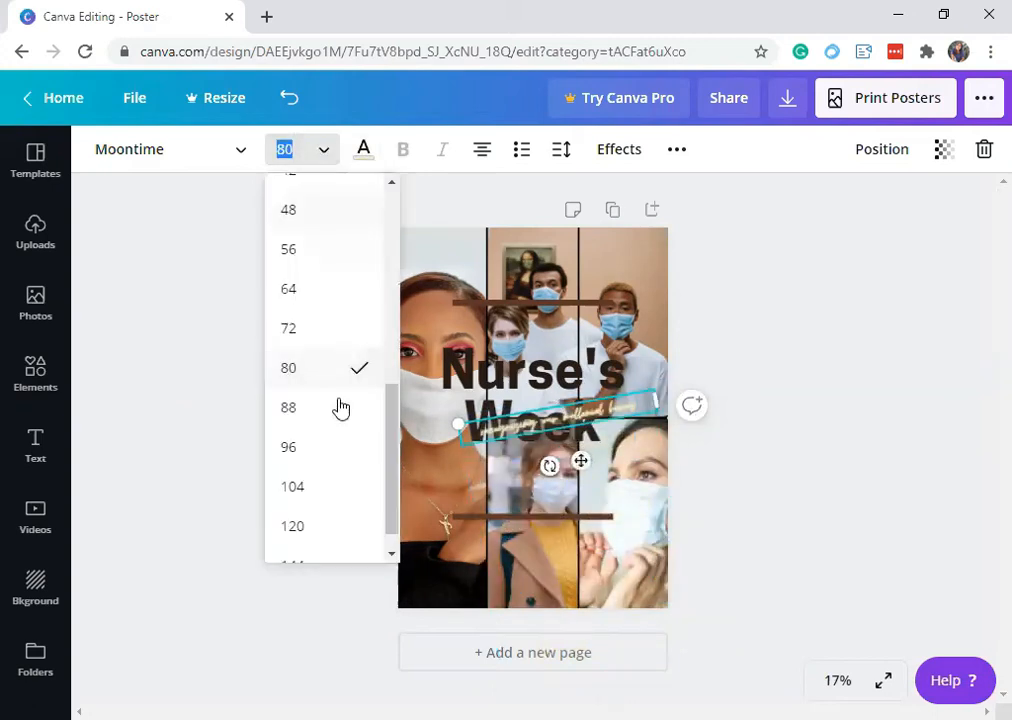
pyautogui.click(310, 527)
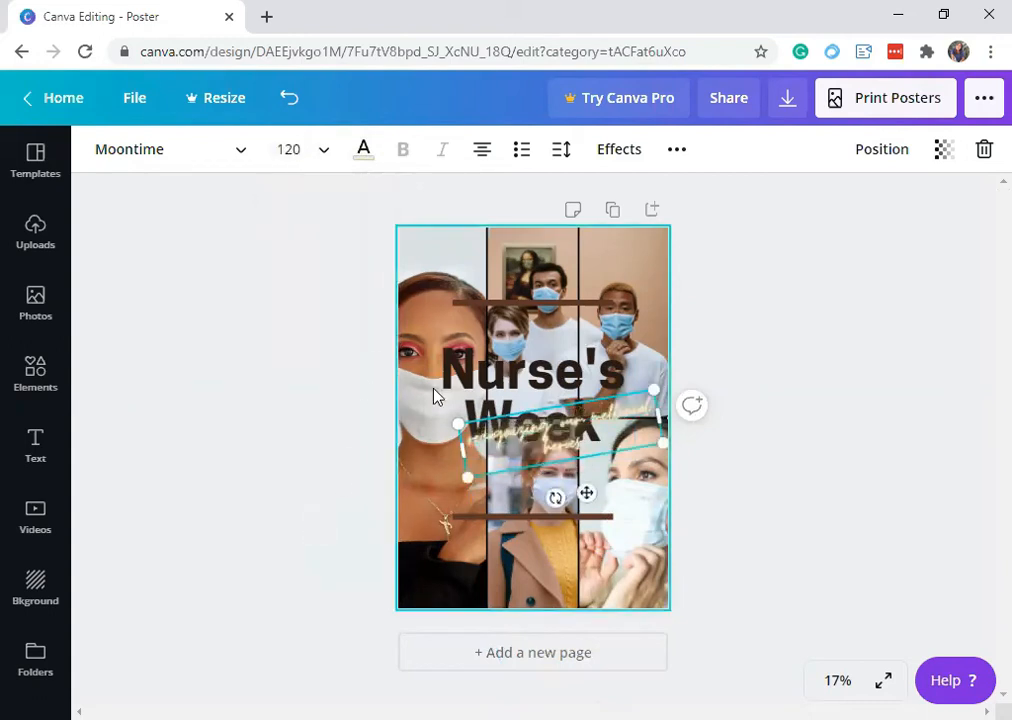
pyautogui.click(321, 151)
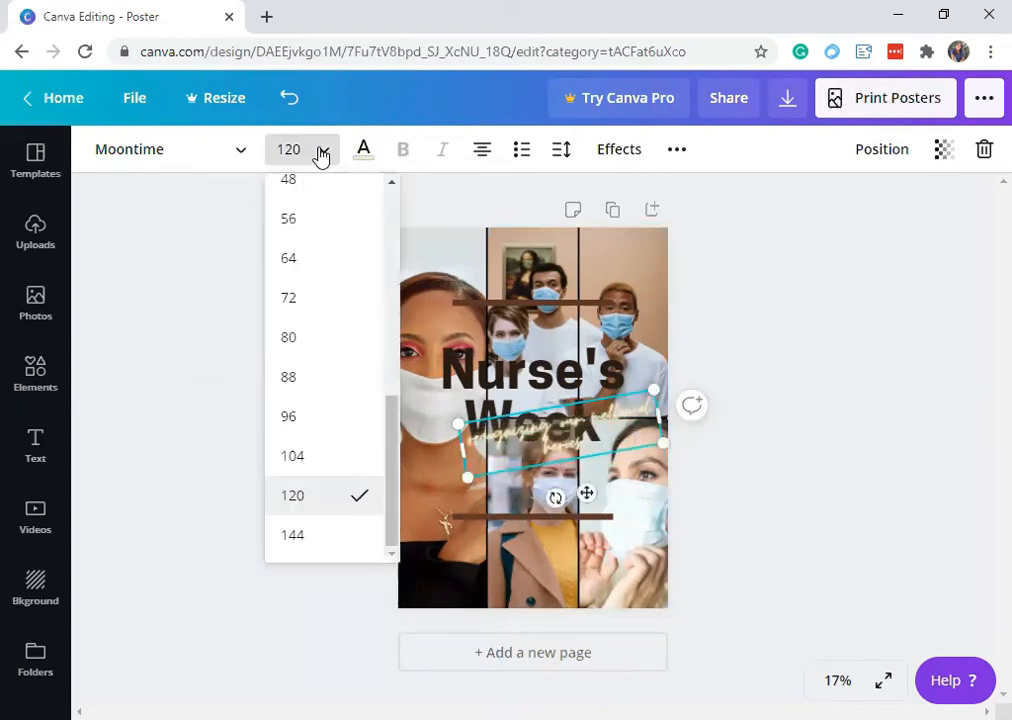
pyautogui.click(335, 538)
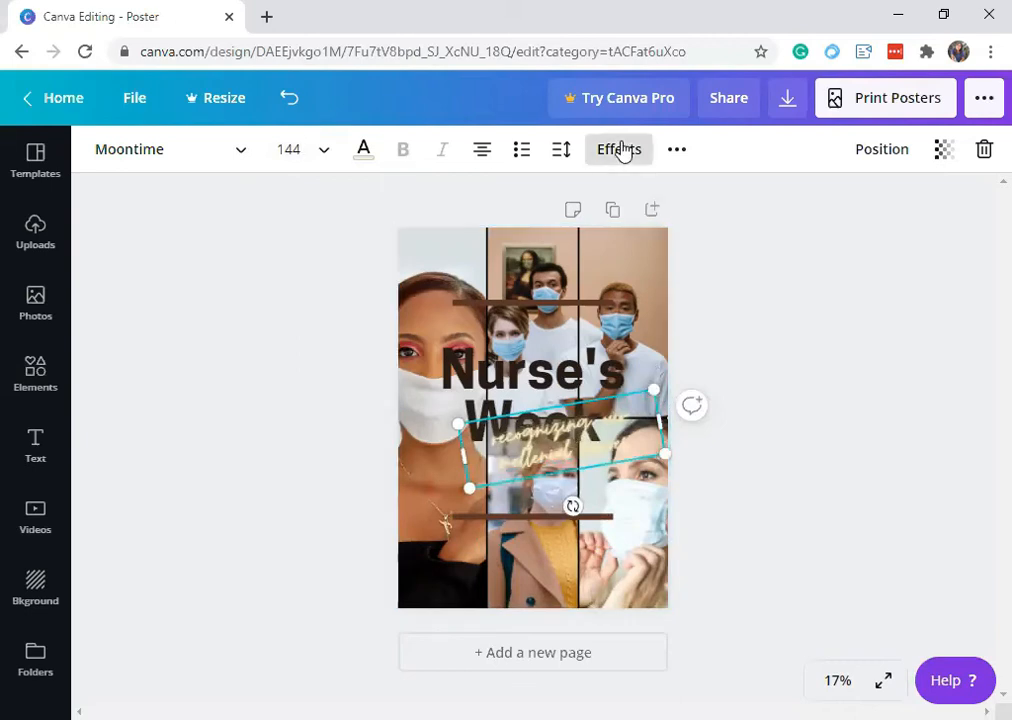
# Step: Set the tagline's letter spacing to 100 and its line height to 1.08
pyautogui.click(566, 150)
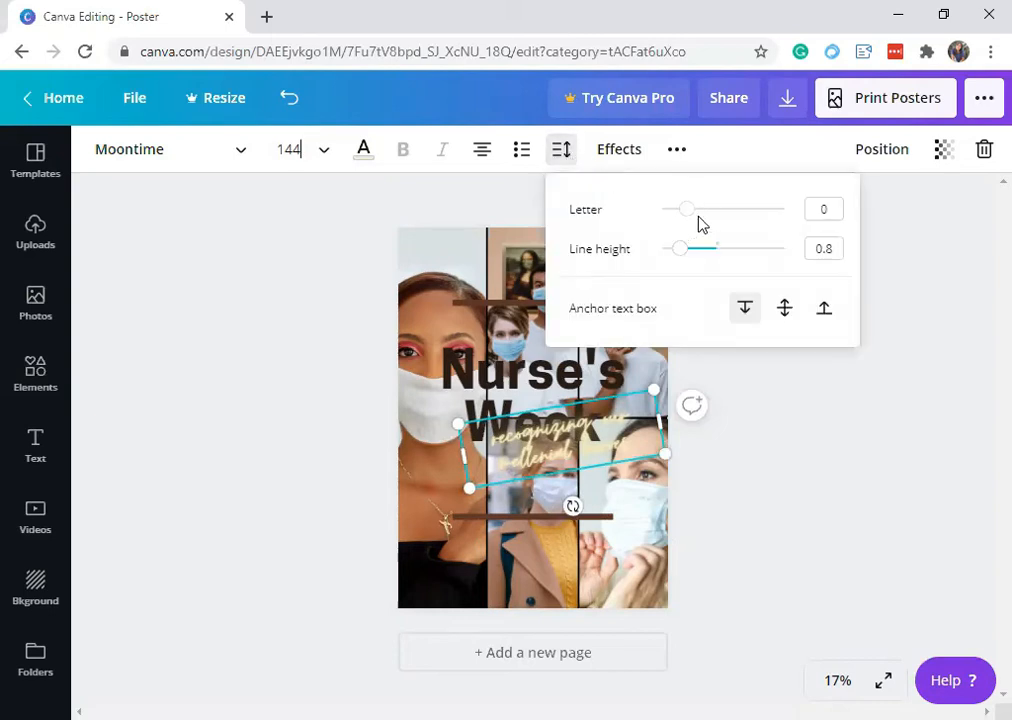
pyautogui.moveTo(687, 210)
pyautogui.mouseDown()
pyautogui.moveTo(714, 218)
pyautogui.moveTo(693, 217)
pyautogui.moveTo(705, 255)
pyautogui.moveTo(716, 215)
pyautogui.moveTo(698, 213)
pyautogui.mouseUp()
pyautogui.click(804, 415)
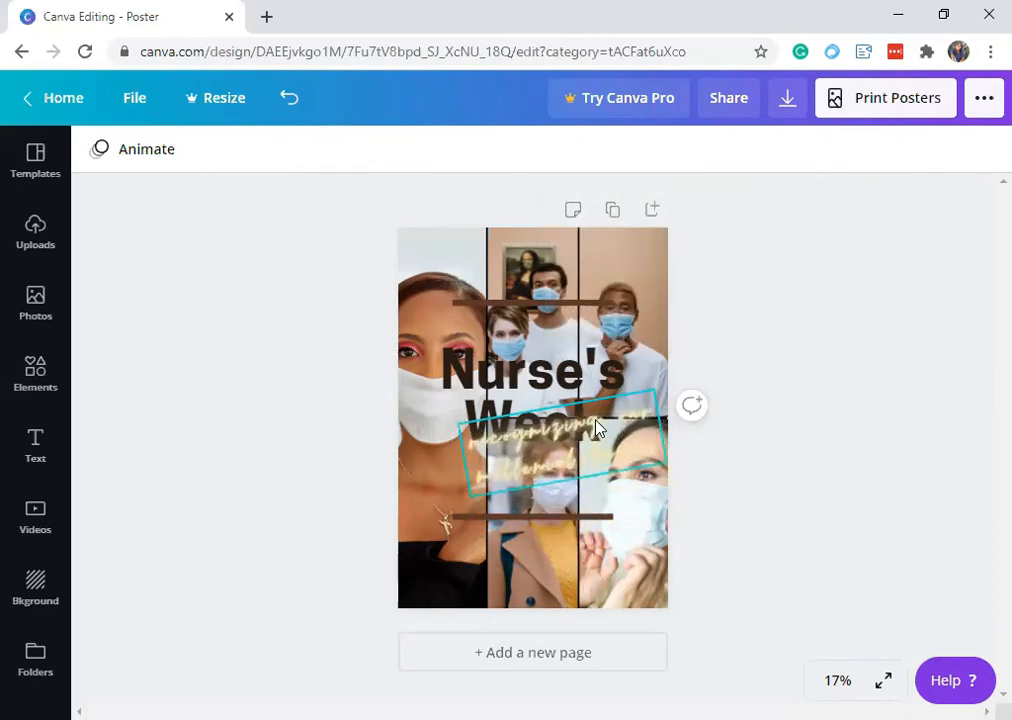
# Step: Shift the tilted tagline slightly lower on the poster and set its font to Cooper Hewitt
pyautogui.click(594, 437)
pyautogui.moveTo(594, 437)
pyautogui.mouseDown()
pyautogui.moveTo(576, 443)
pyautogui.moveTo(590, 436)
pyautogui.mouseUp()
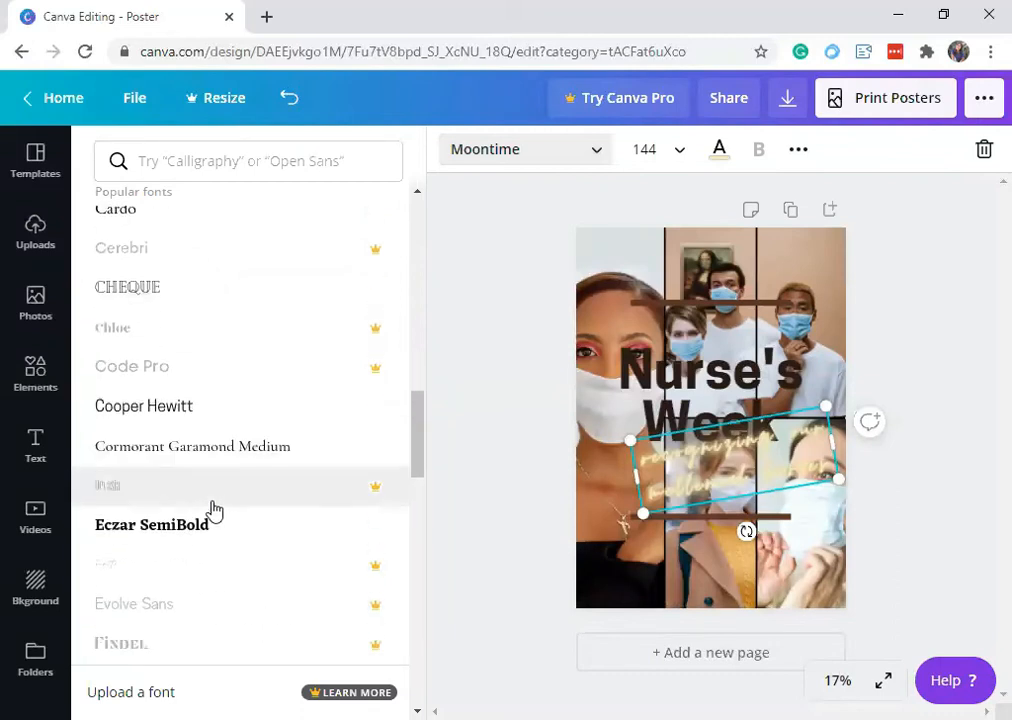
pyautogui.click(228, 420)
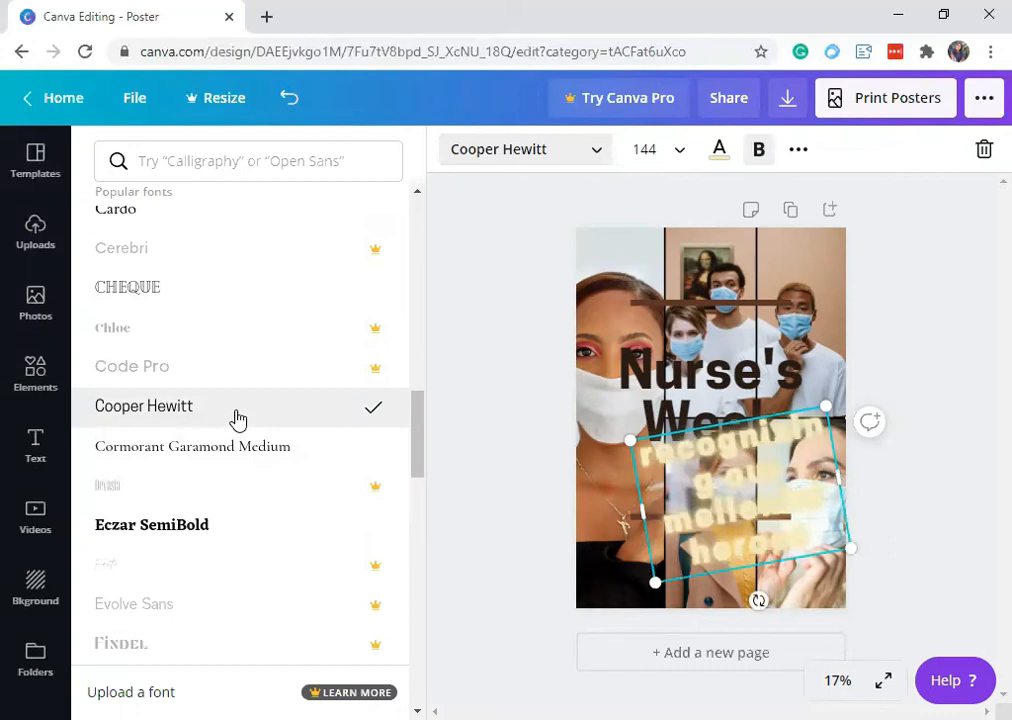
# Step: Straighten the tagline to horizontal and enlarge it to font size 188, trying a wider text box along the way
pyautogui.moveTo(740, 603)
pyautogui.mouseDown()
pyautogui.moveTo(754, 600)
pyautogui.moveTo(718, 606)
pyautogui.moveTo(740, 606)
pyautogui.mouseUp()
pyautogui.moveTo(857, 407); pyautogui.dragTo(869, 403)
pyautogui.moveTo(641, 566); pyautogui.dragTo(608, 568)
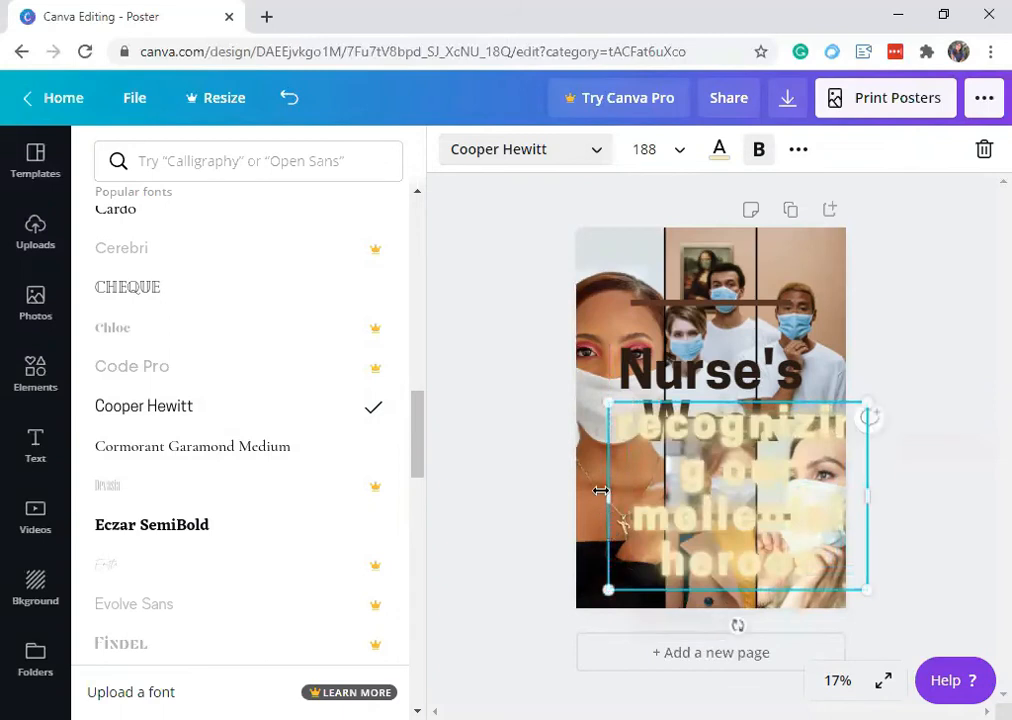
pyautogui.moveTo(570, 484); pyautogui.dragTo(563, 484)
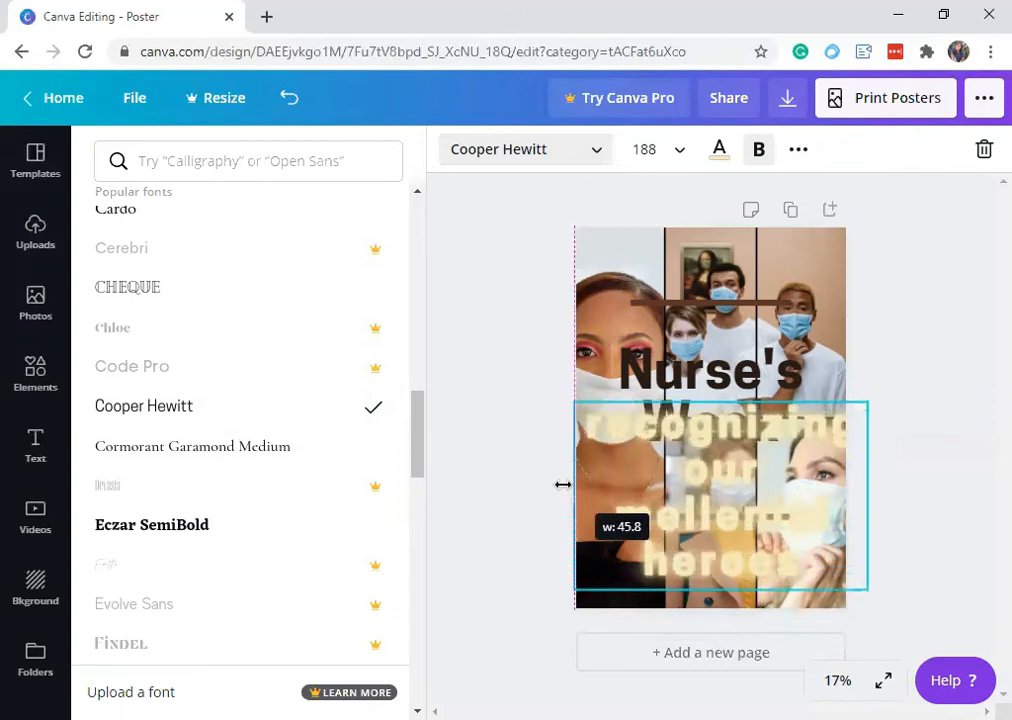
pyautogui.moveTo(570, 483); pyautogui.dragTo(603, 472)
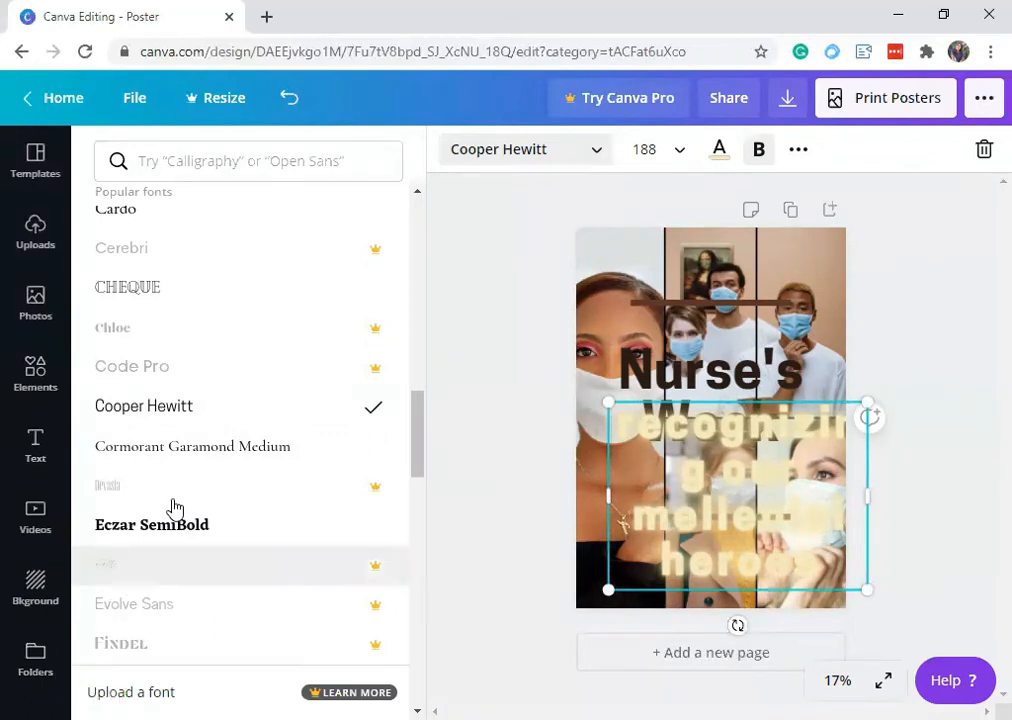
# Step: Change the tagline's font to Glacial Indifference and set its letter spacing to 0
pyautogui.scroll(-2, 177, 514)
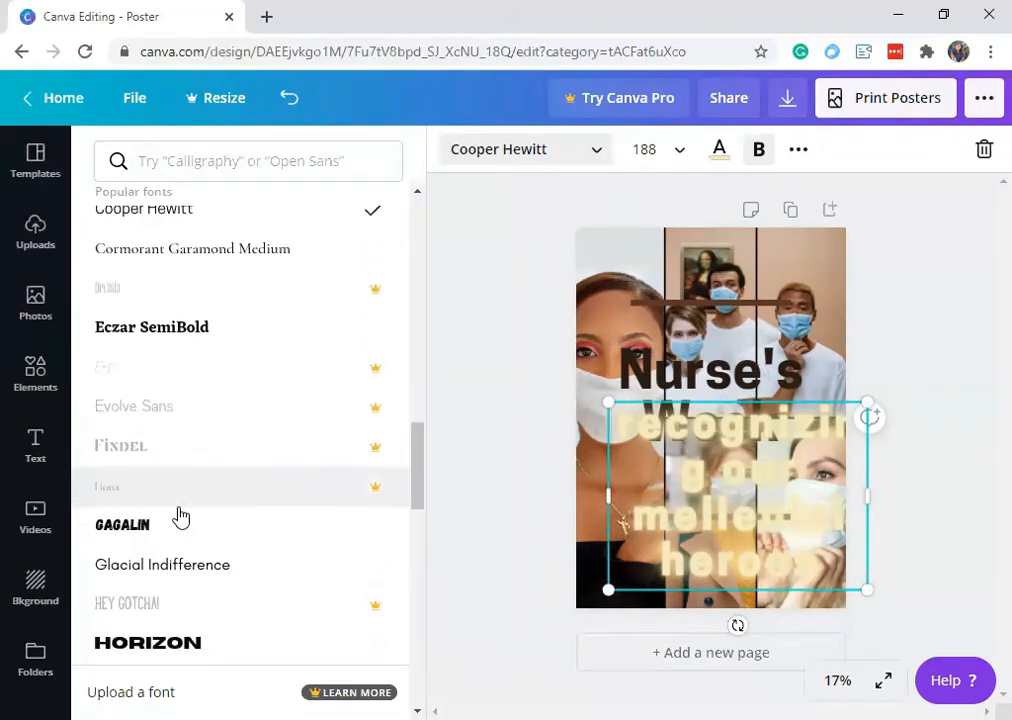
pyautogui.click(176, 563)
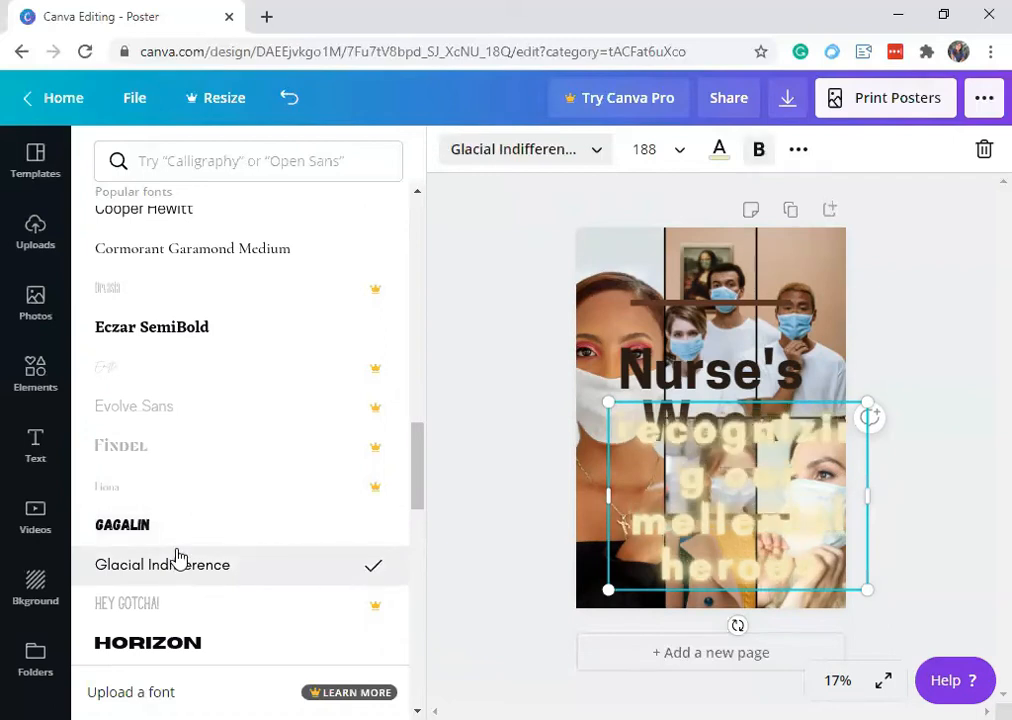
pyautogui.click(799, 149)
pyautogui.click(559, 202)
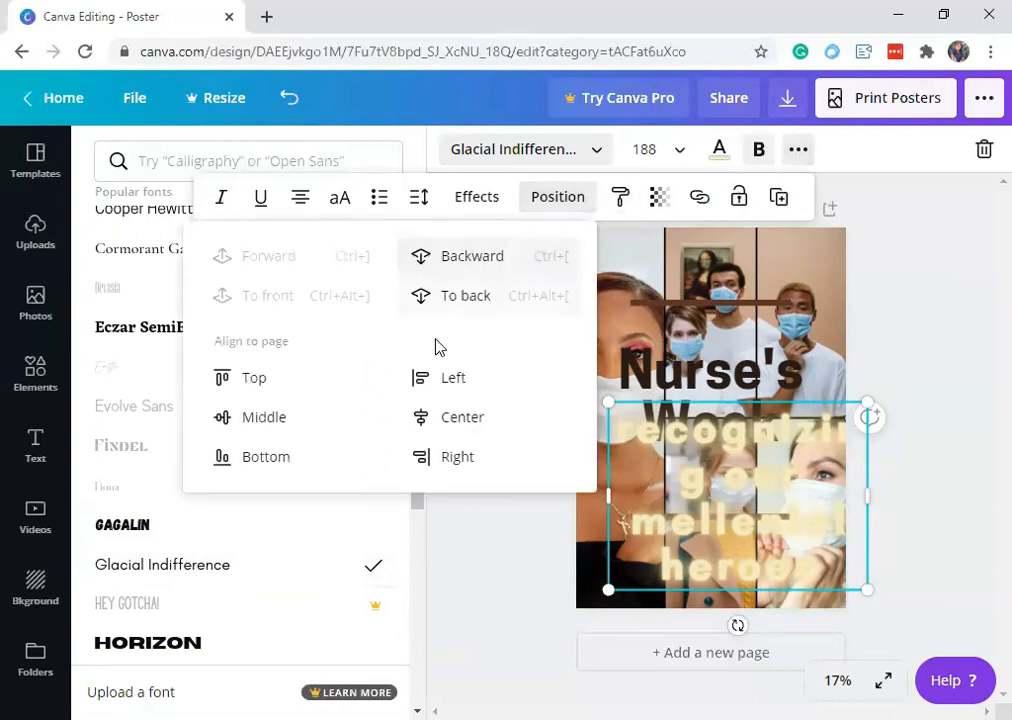
pyautogui.click(418, 200)
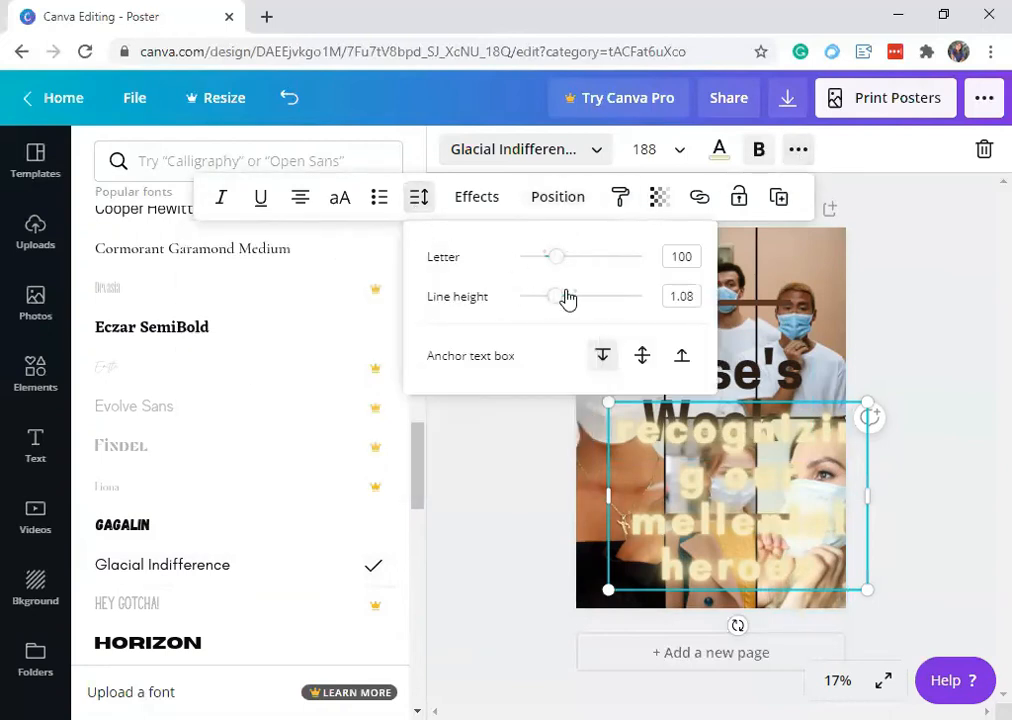
pyautogui.moveTo(563, 263); pyautogui.dragTo(543, 259)
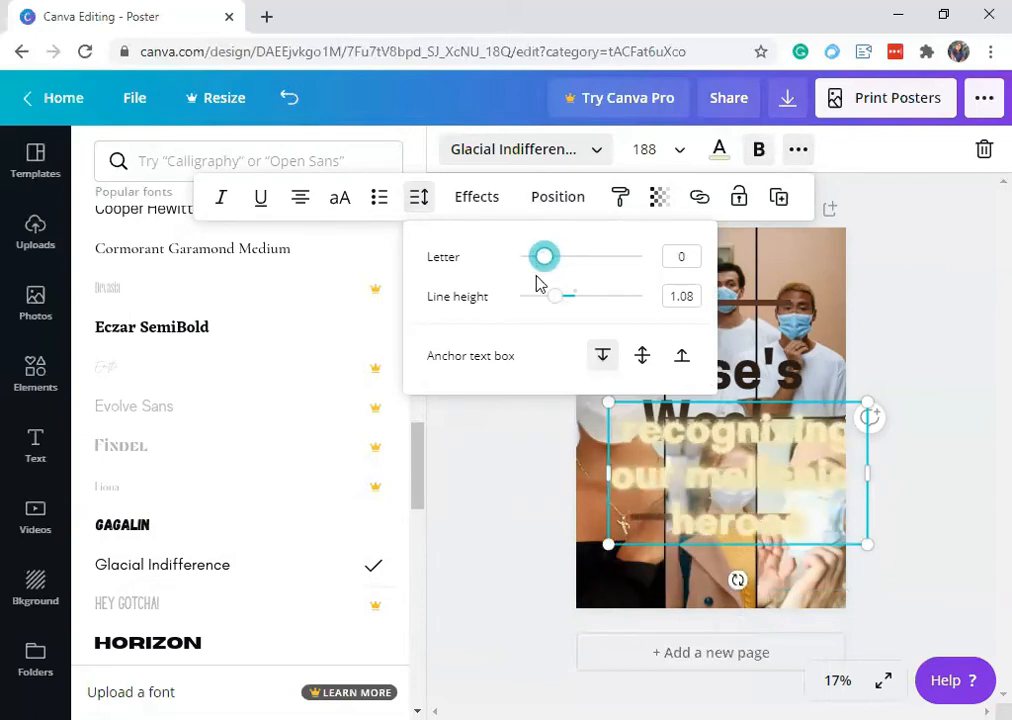
pyautogui.click(525, 475)
pyautogui.click(843, 367)
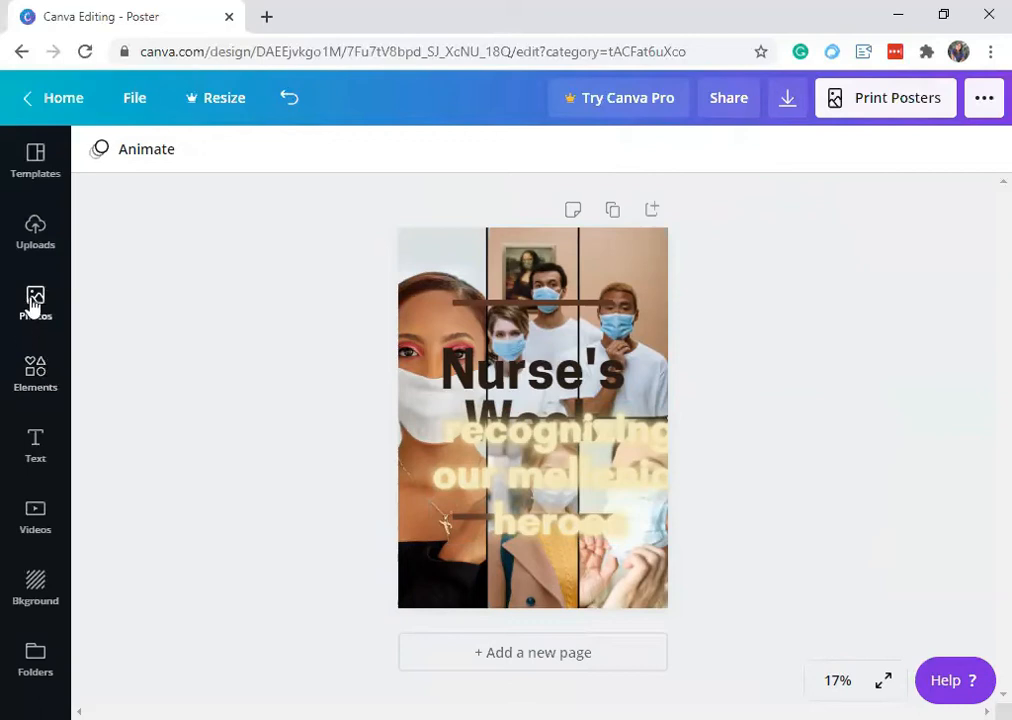
# Step: Browse the categories of the stock video library
pyautogui.click(44, 531)
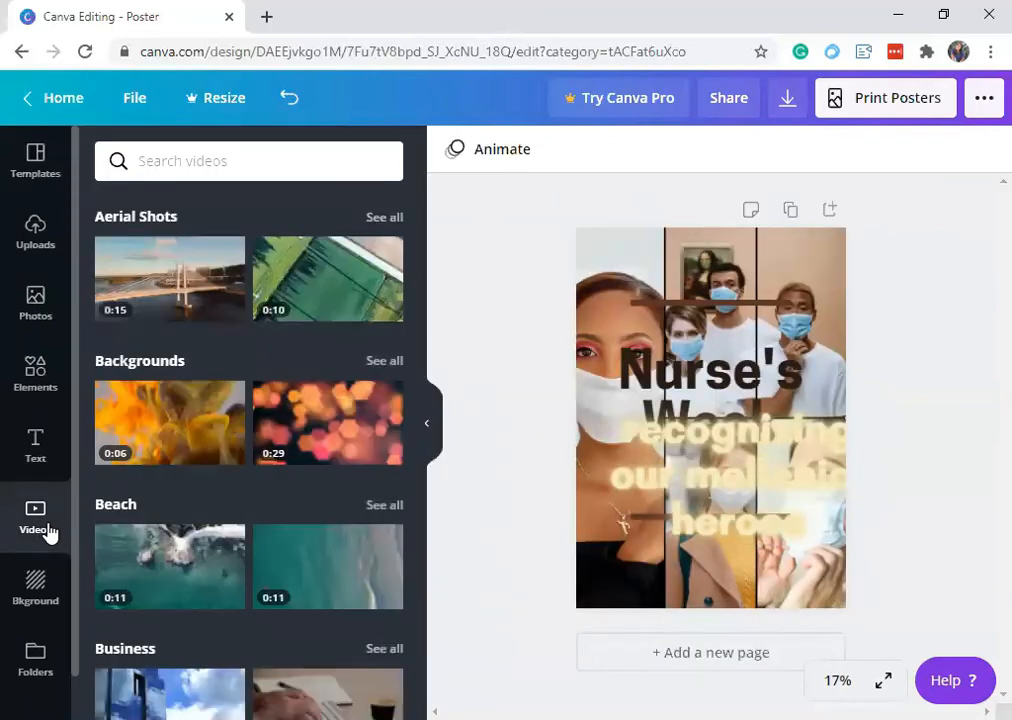
pyautogui.scroll(-1, 36, 533)
pyautogui.scroll(-3, 303, 560)
pyautogui.scroll(-4, 308, 560)
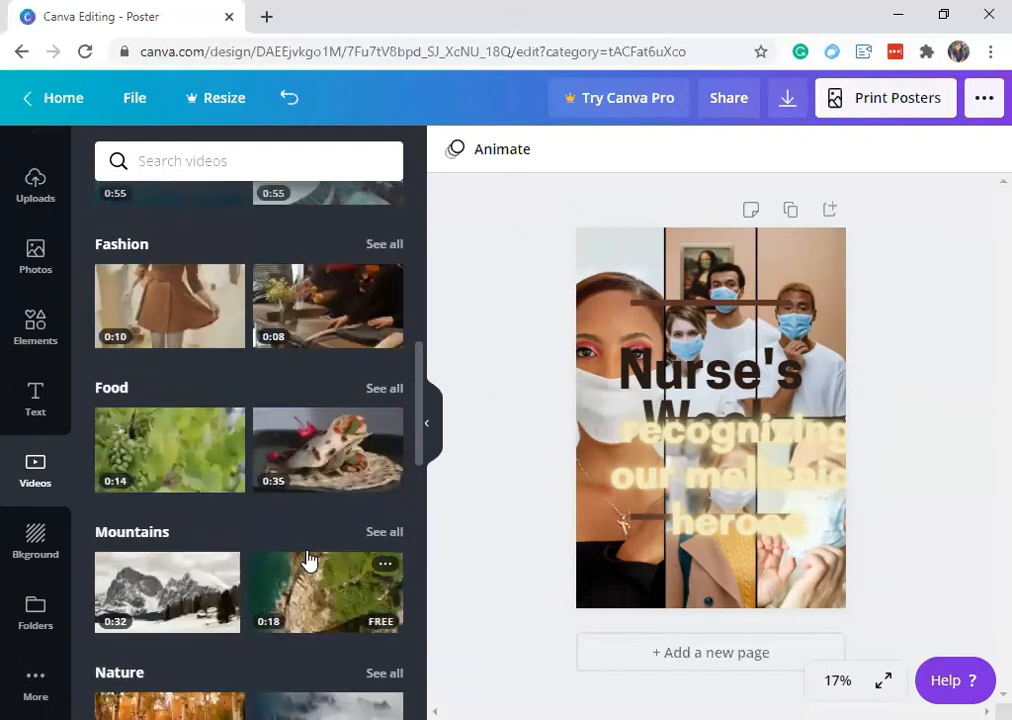
pyautogui.scroll(-2, 308, 560)
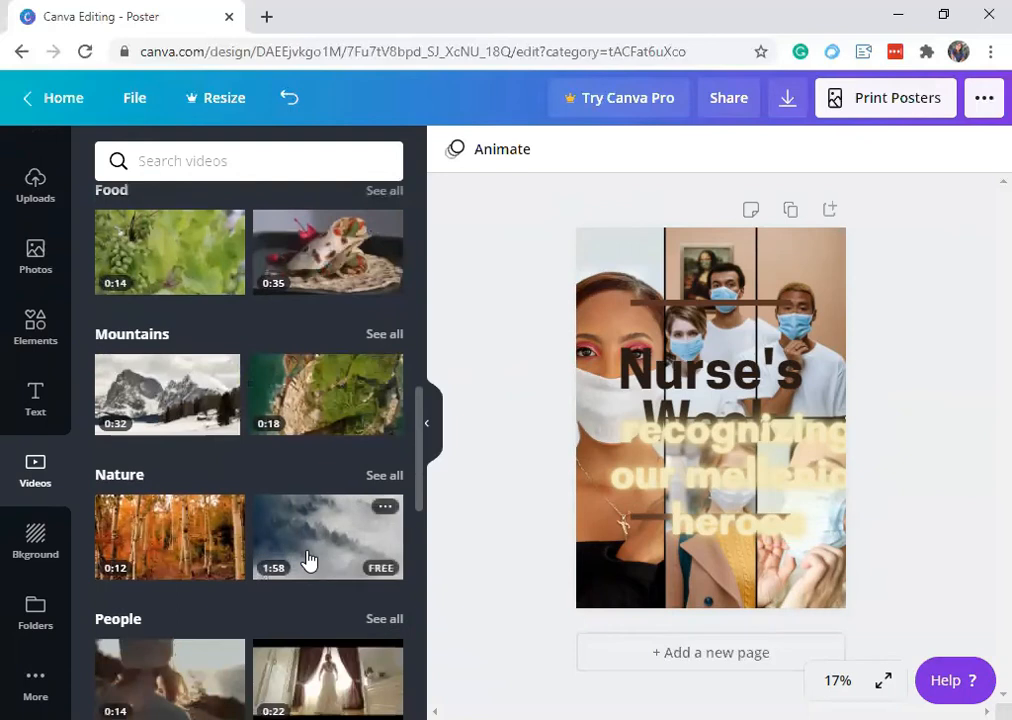
pyautogui.scroll(4, 308, 560)
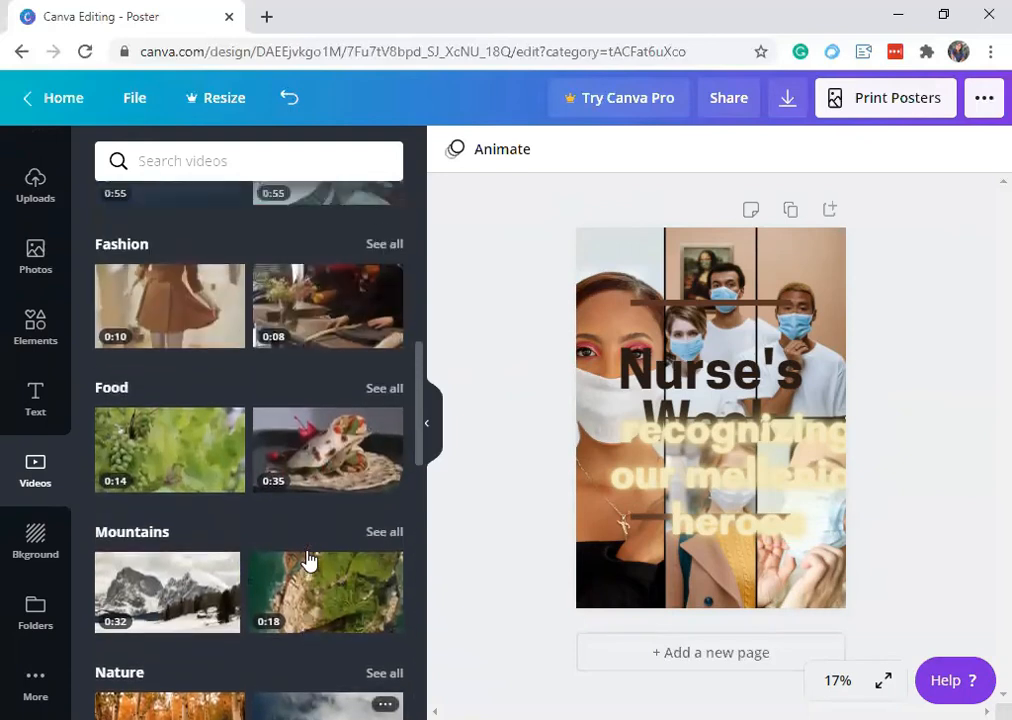
# Step: Shrink the tagline to font size 105 and place it between the heading and the lower brown line
pyautogui.moveTo(768, 458); pyautogui.dragTo(749, 433)
pyautogui.moveTo(644, 403); pyautogui.dragTo(677, 440)
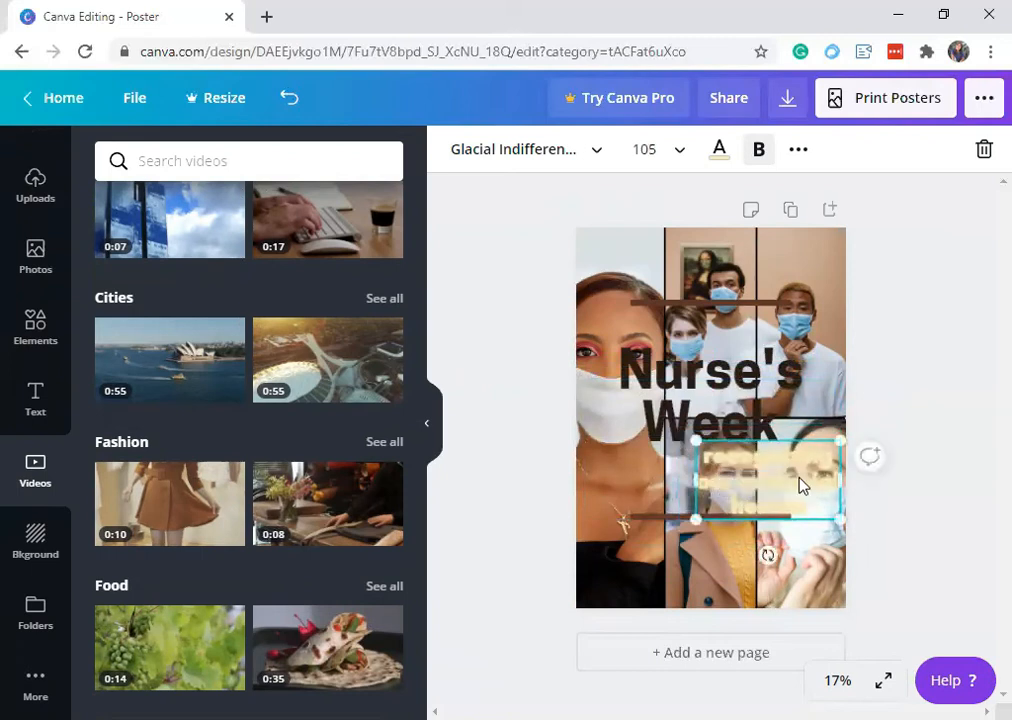
pyautogui.moveTo(768, 468); pyautogui.dragTo(754, 458)
# Step: Reduce the browser's page zoom to 80% so that the editor's full header fits
pyautogui.click(135, 98)
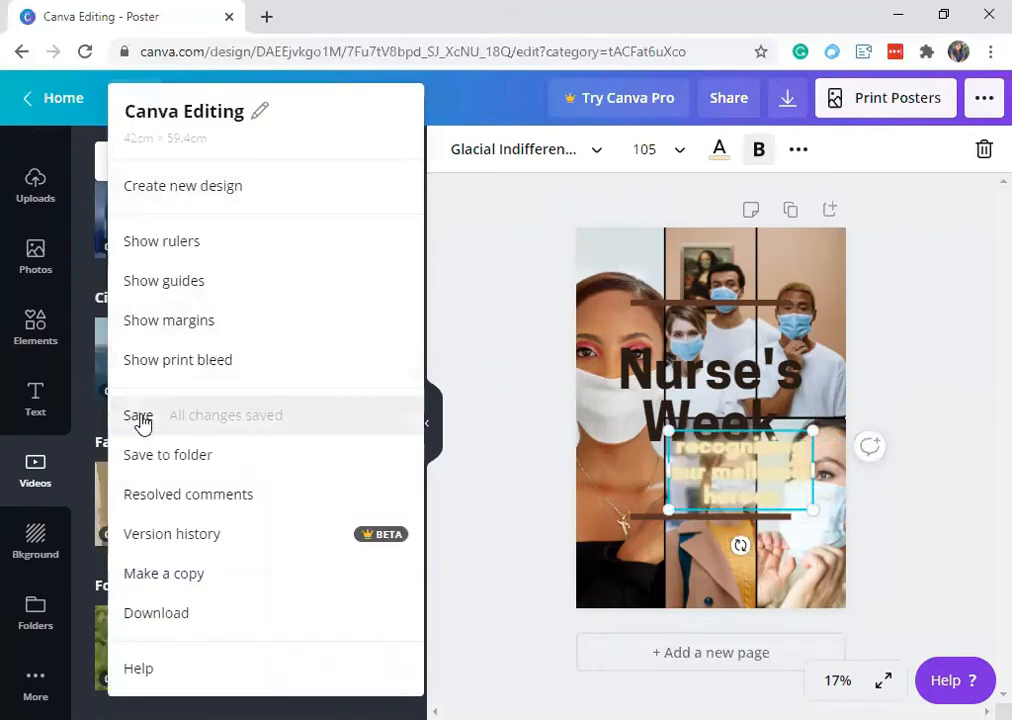
pyautogui.click(476, 334)
pyautogui.click(479, 330)
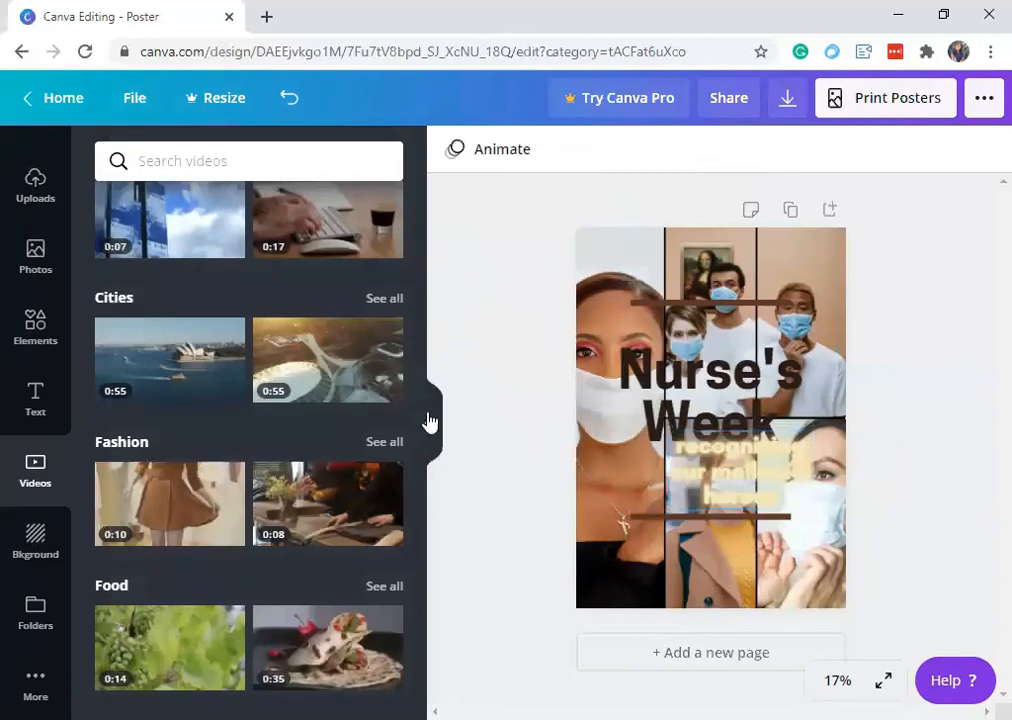
pyautogui.click(433, 421)
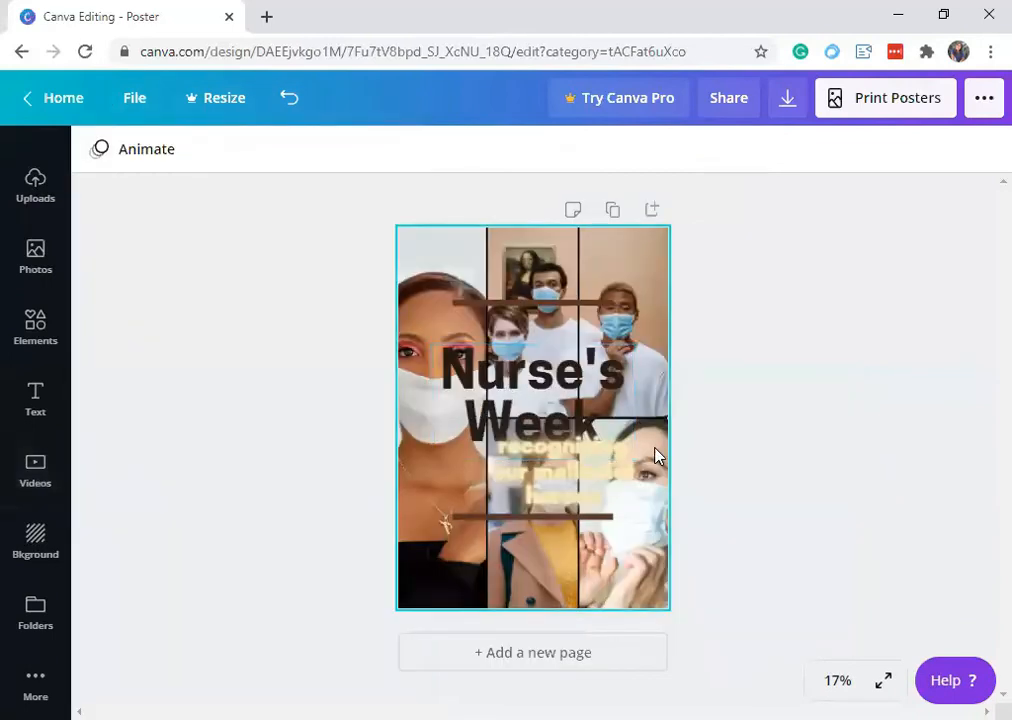
pyautogui.hotkey('ctrl', '-')
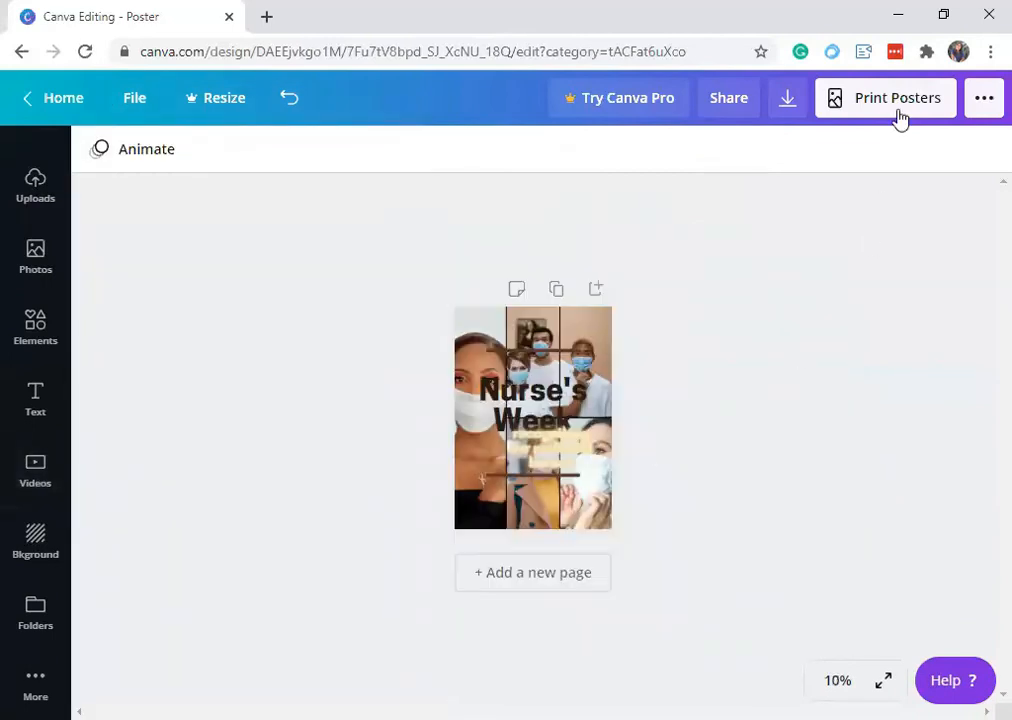
pyautogui.hotkey('ctrl', '+')
pyautogui.click(982, 63)
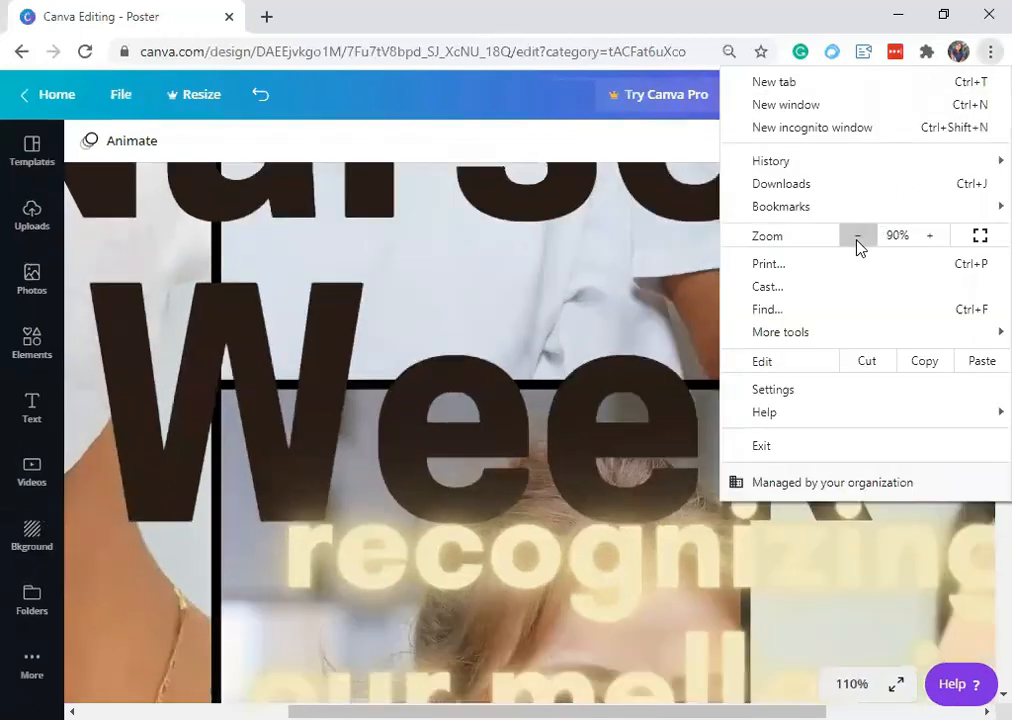
pyautogui.click(857, 242)
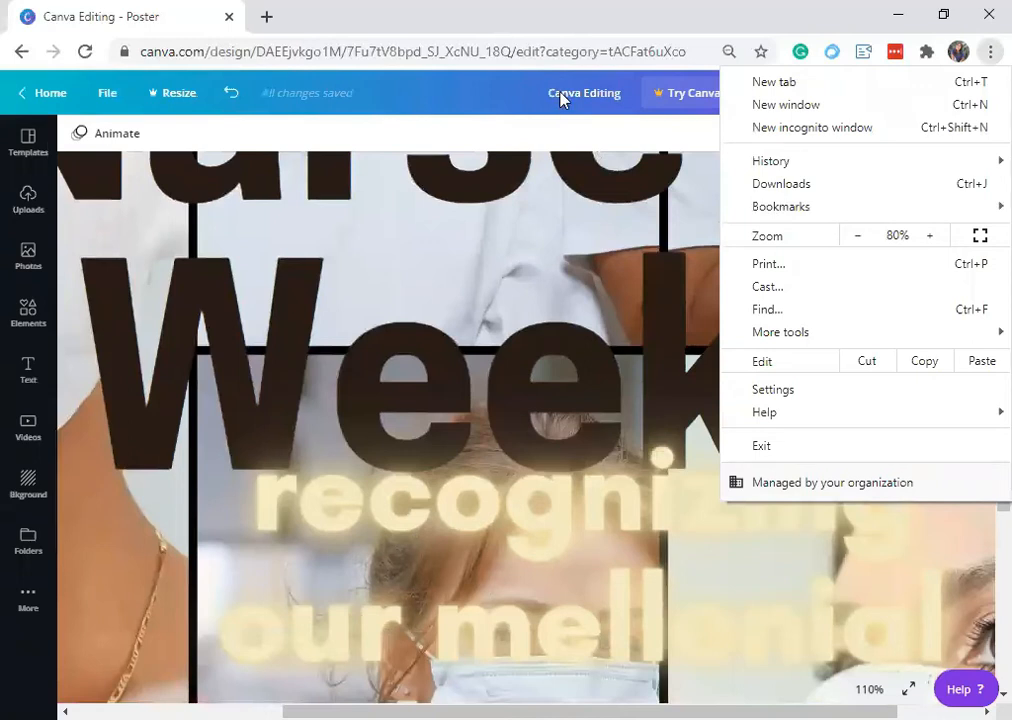
# Step: Rename the design "Nurse Week Flyer for August", fit the whole poster in view, and save it
pyautogui.click(560, 97)
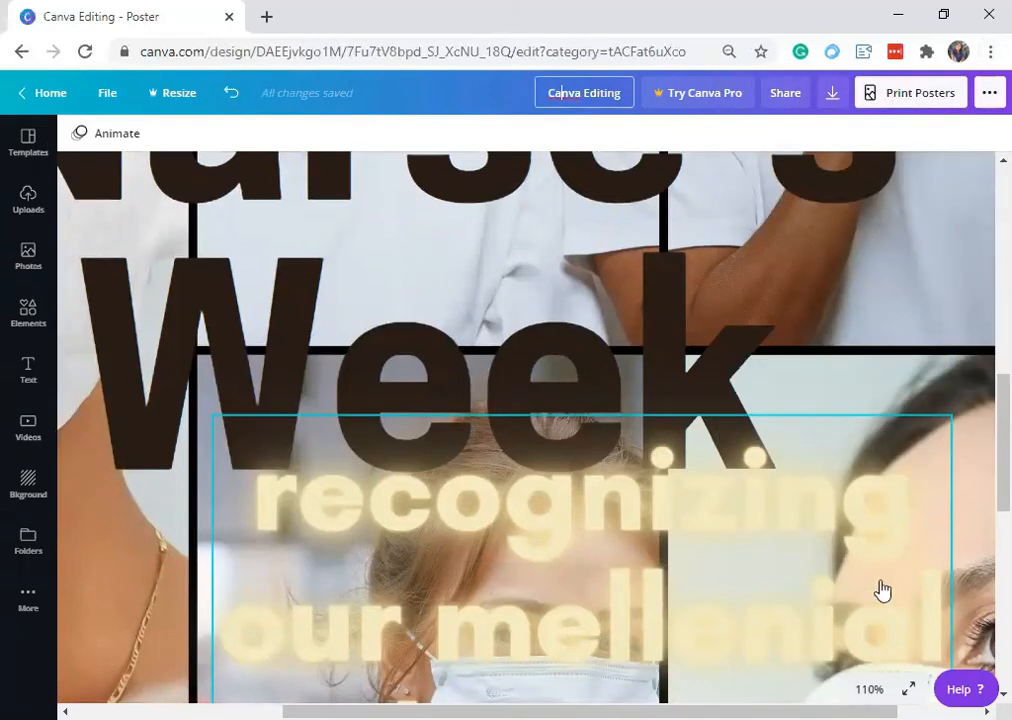
pyautogui.click(869, 689)
pyautogui.click(870, 618)
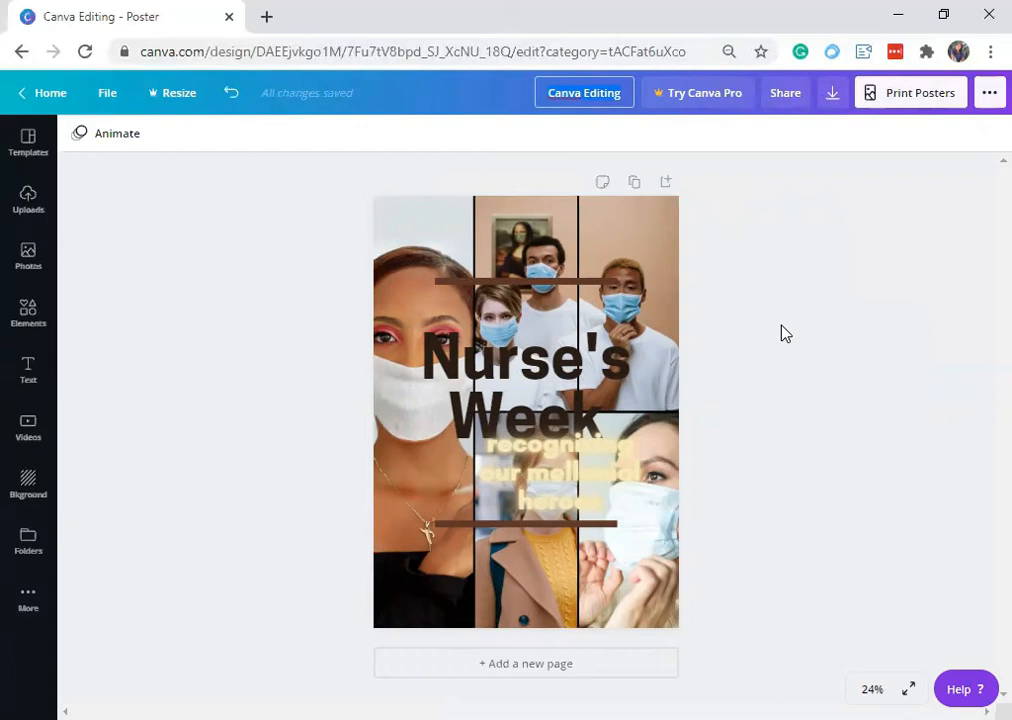
pyautogui.write('Nurse Week')
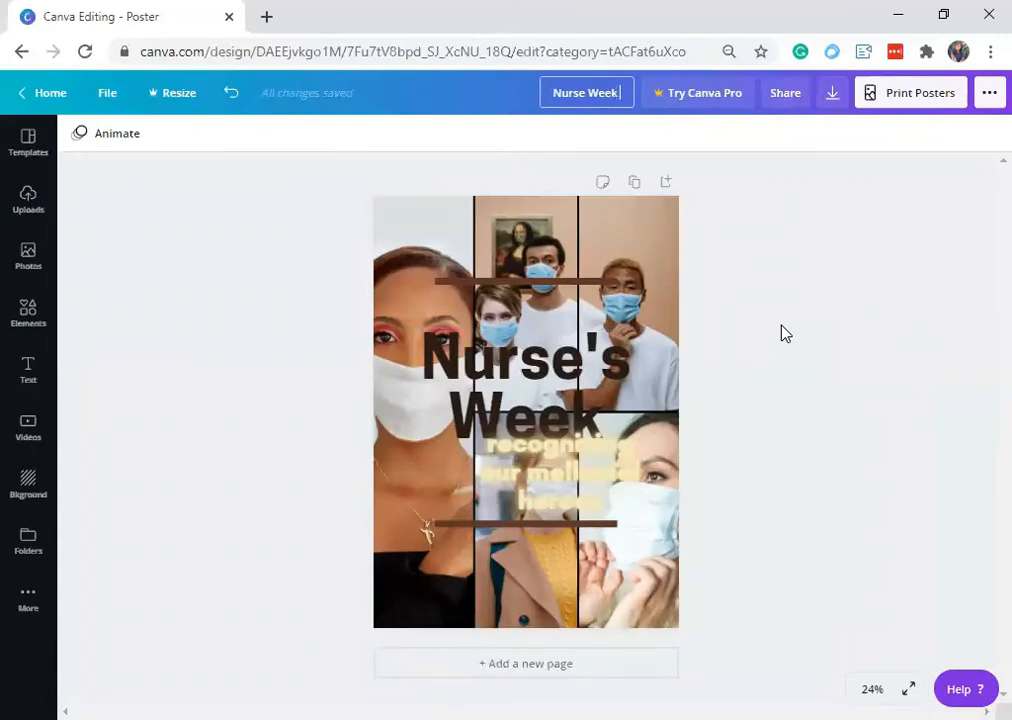
pyautogui.write(' Flyer for A')
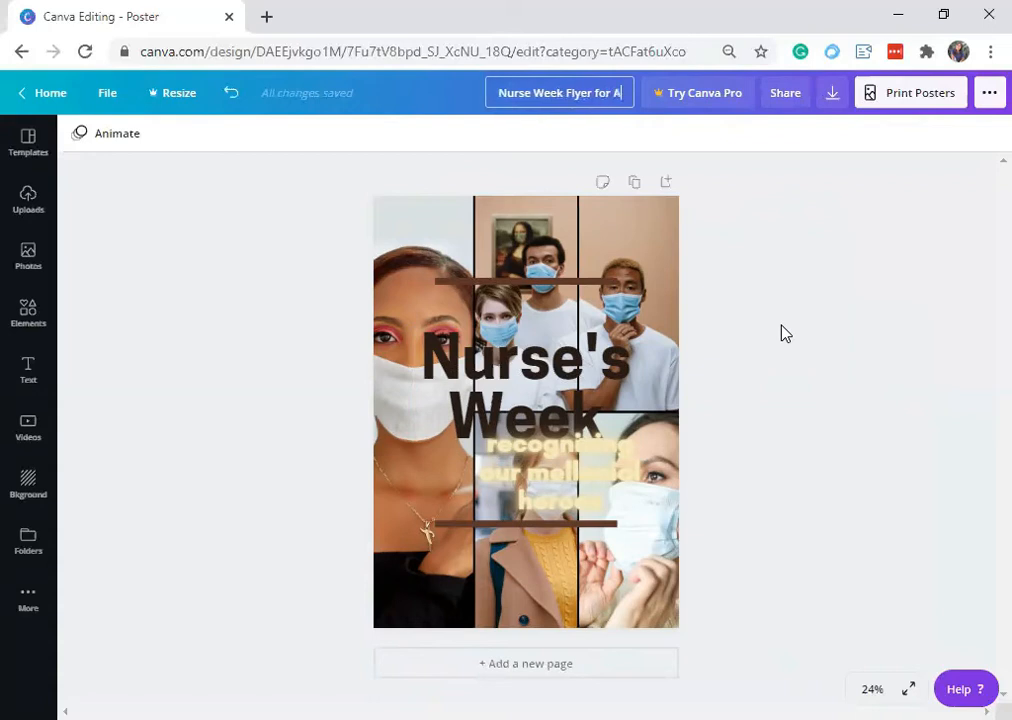
pyautogui.write('ugust')
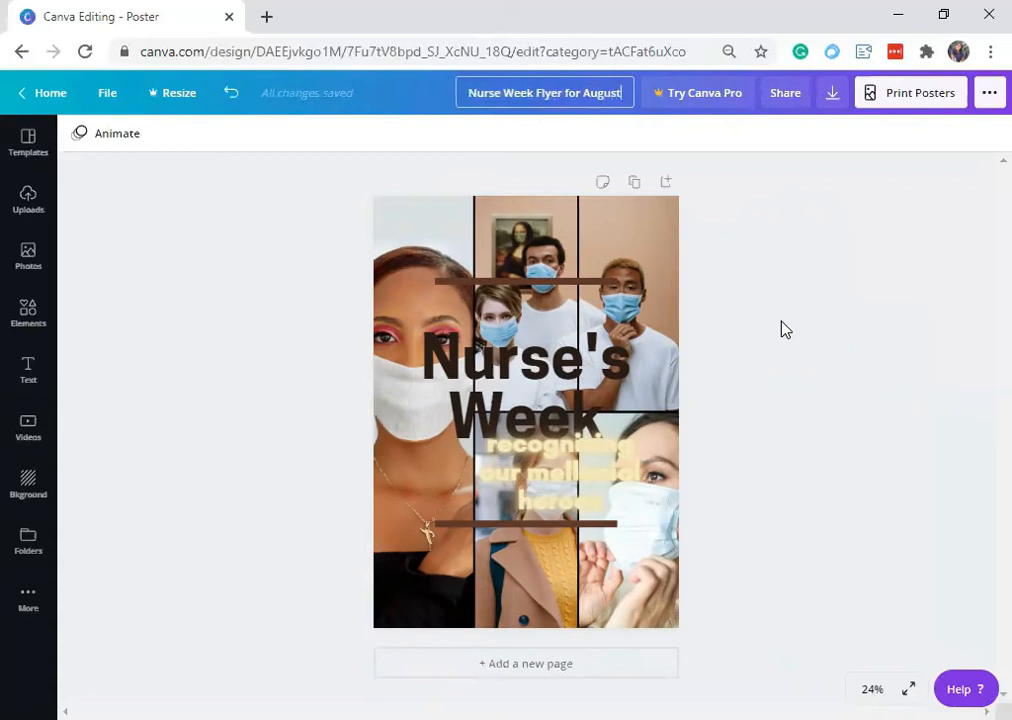
pyautogui.press('Return')
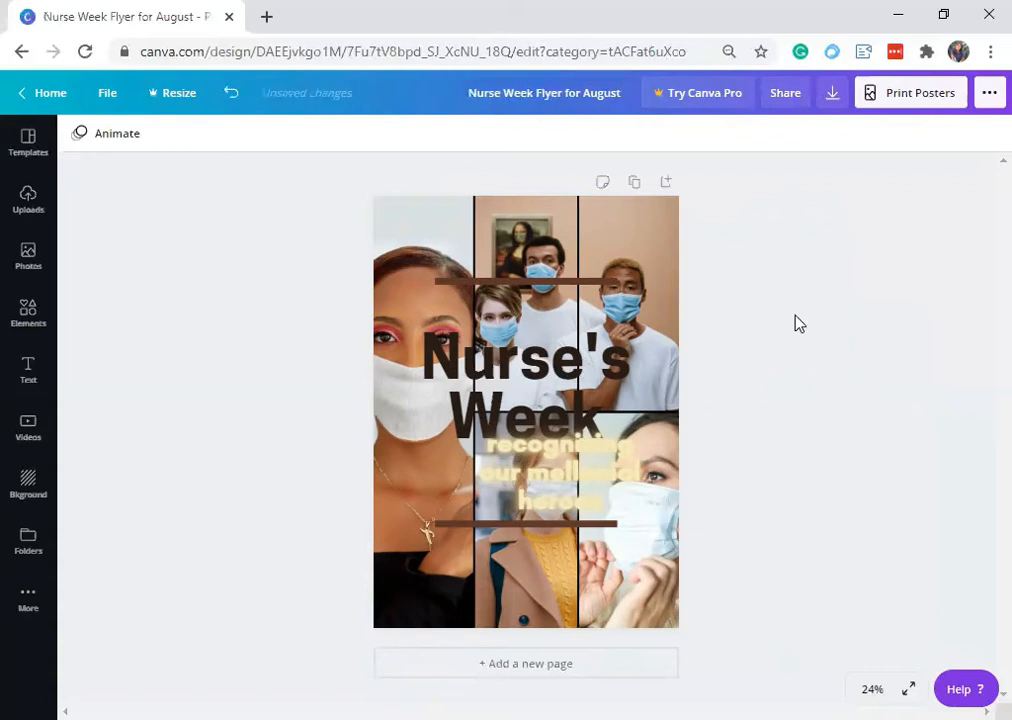
pyautogui.click(107, 95)
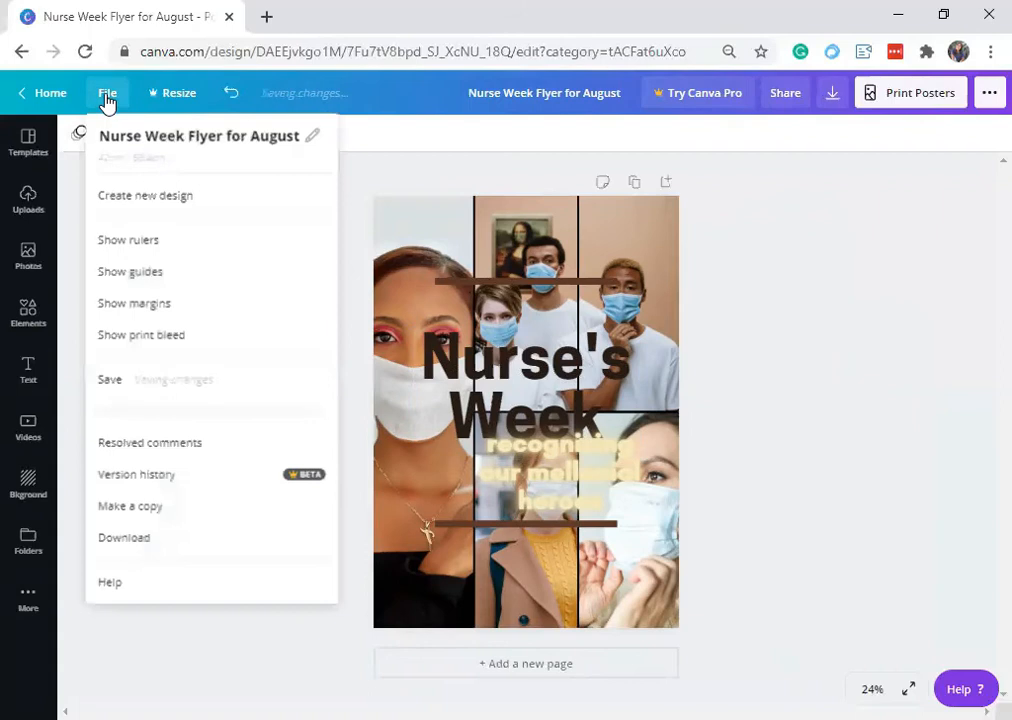
pyautogui.click(210, 382)
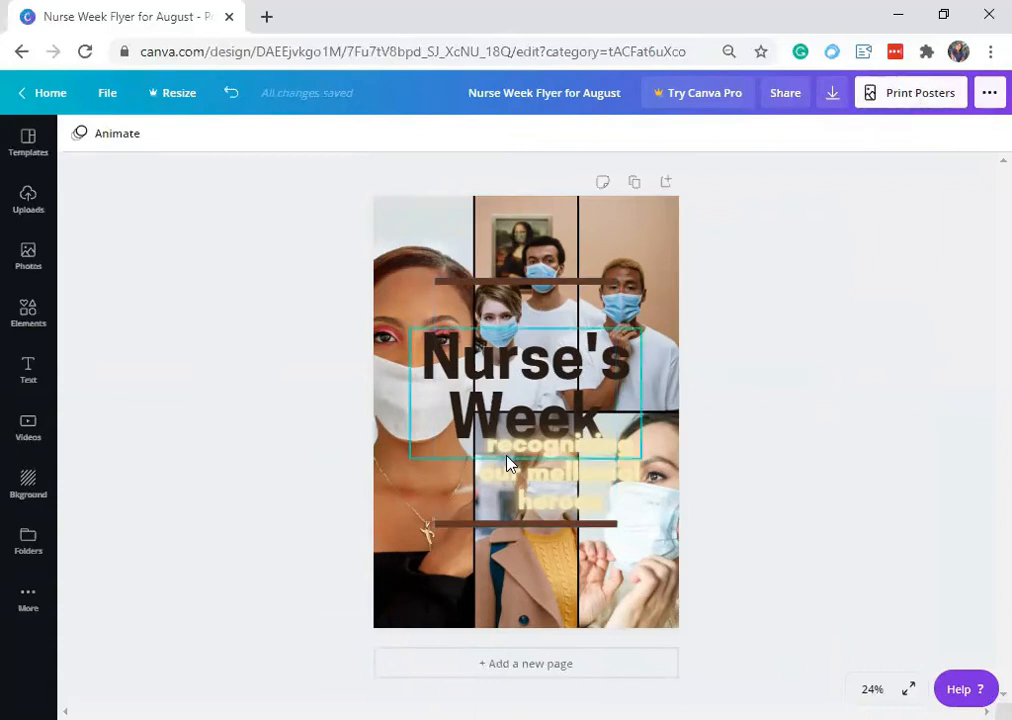
# Step: Try several photo colours on the tagline text, including mustard, lilac-grey, dark green and blue-grey, and settle on dark brown
pyautogui.click(545, 465)
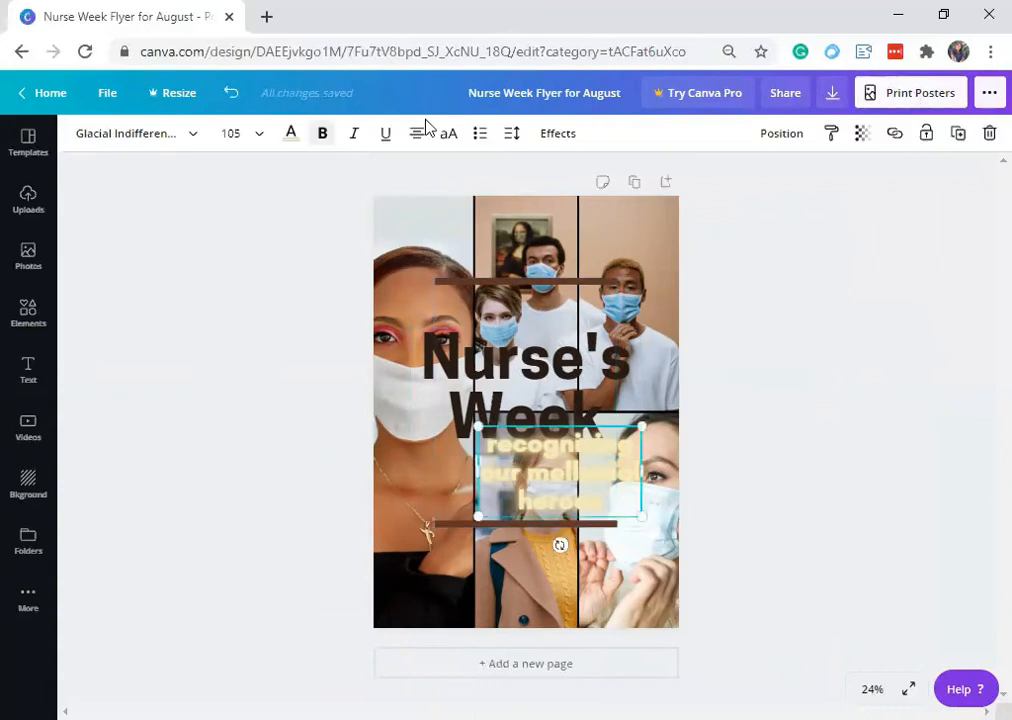
pyautogui.click(290, 133)
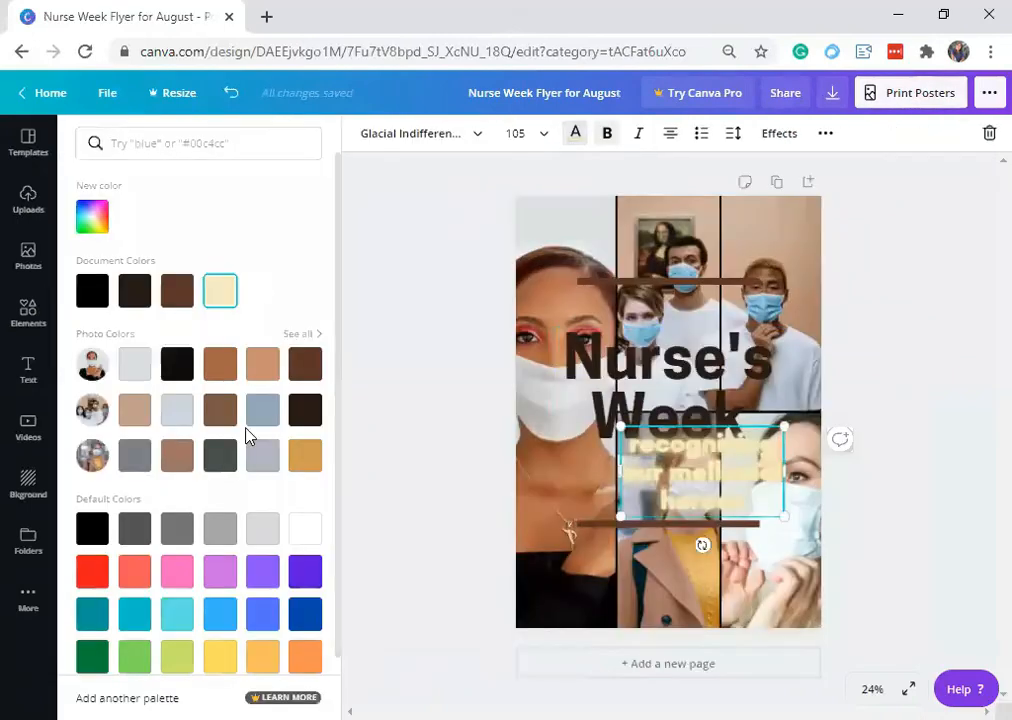
pyautogui.click(308, 463)
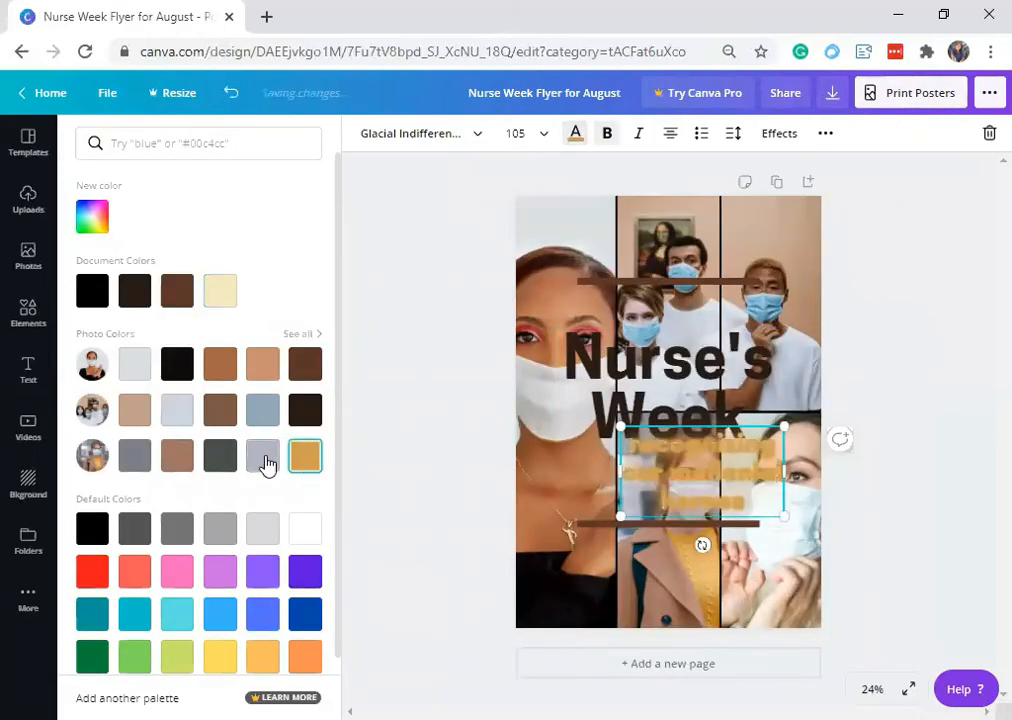
pyautogui.click(262, 463)
pyautogui.click(222, 458)
pyautogui.click(265, 418)
pyautogui.click(304, 364)
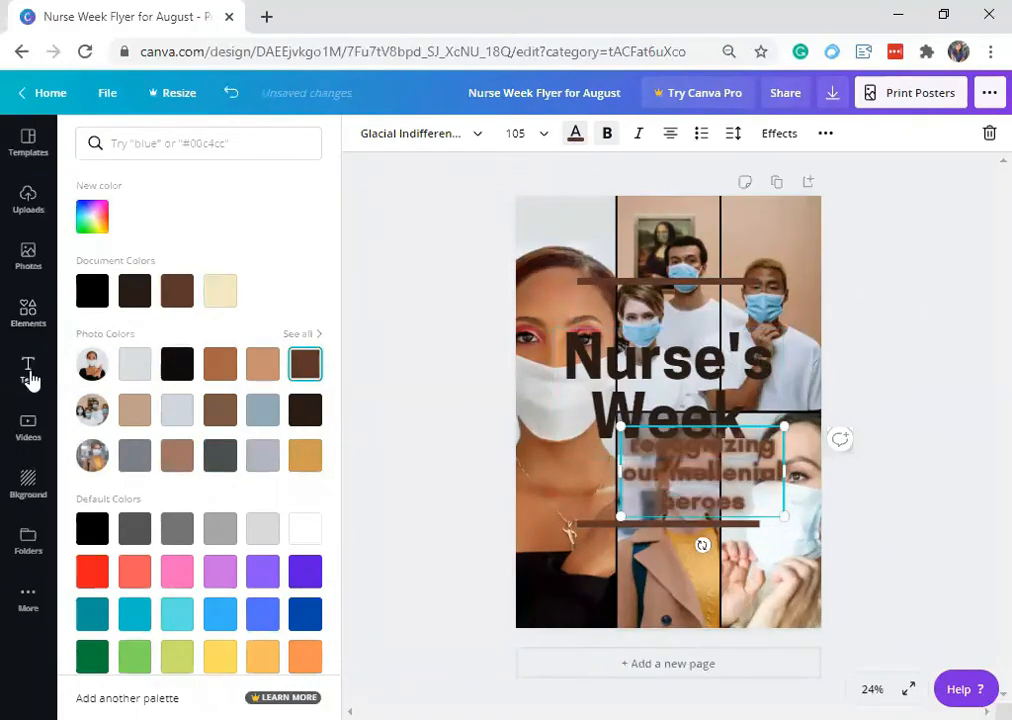
# Step: Clear the Grids search and browse the element categories, such as frames, stickers, lines and Coronavirus graphics
pyautogui.click(29, 315)
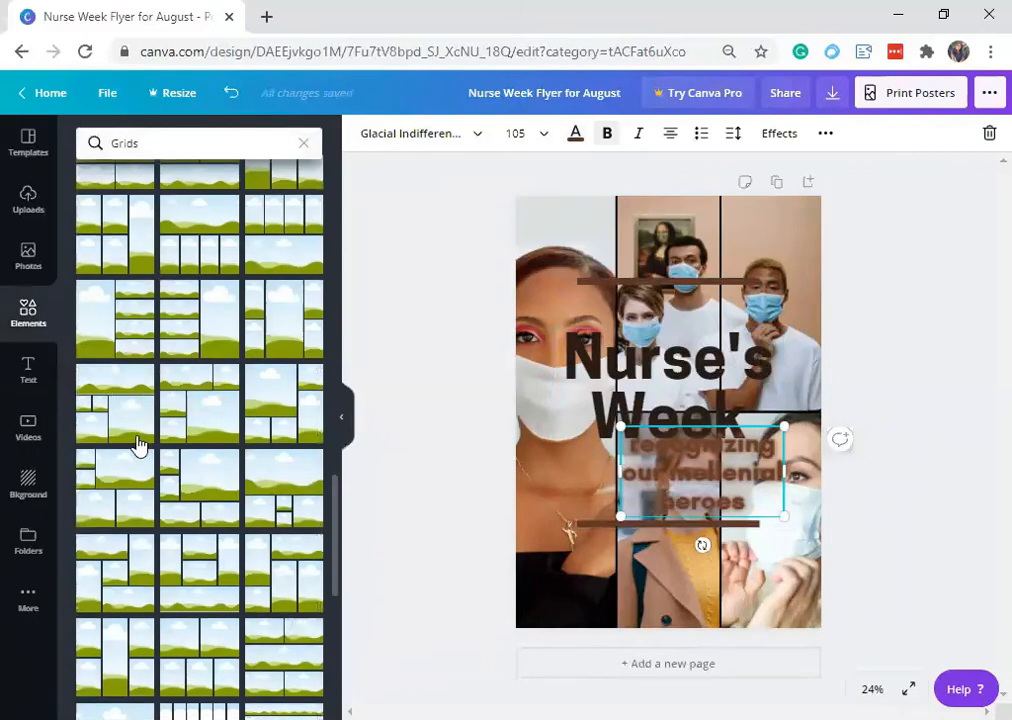
pyautogui.click(303, 146)
pyautogui.scroll(-5, 228, 556)
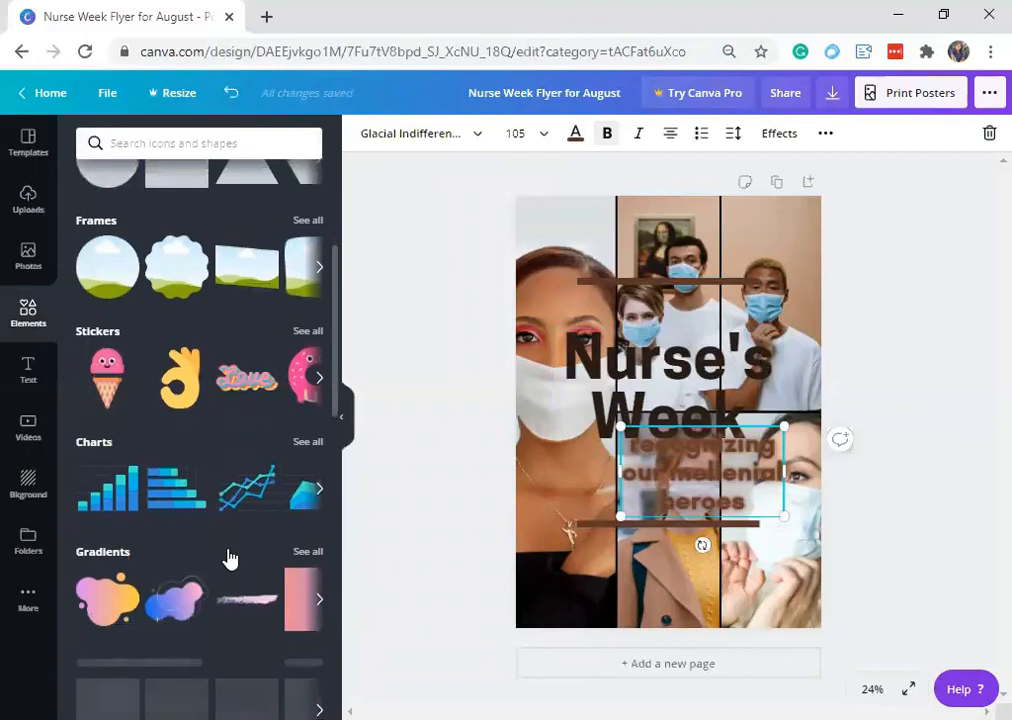
pyautogui.scroll(-3, 228, 556)
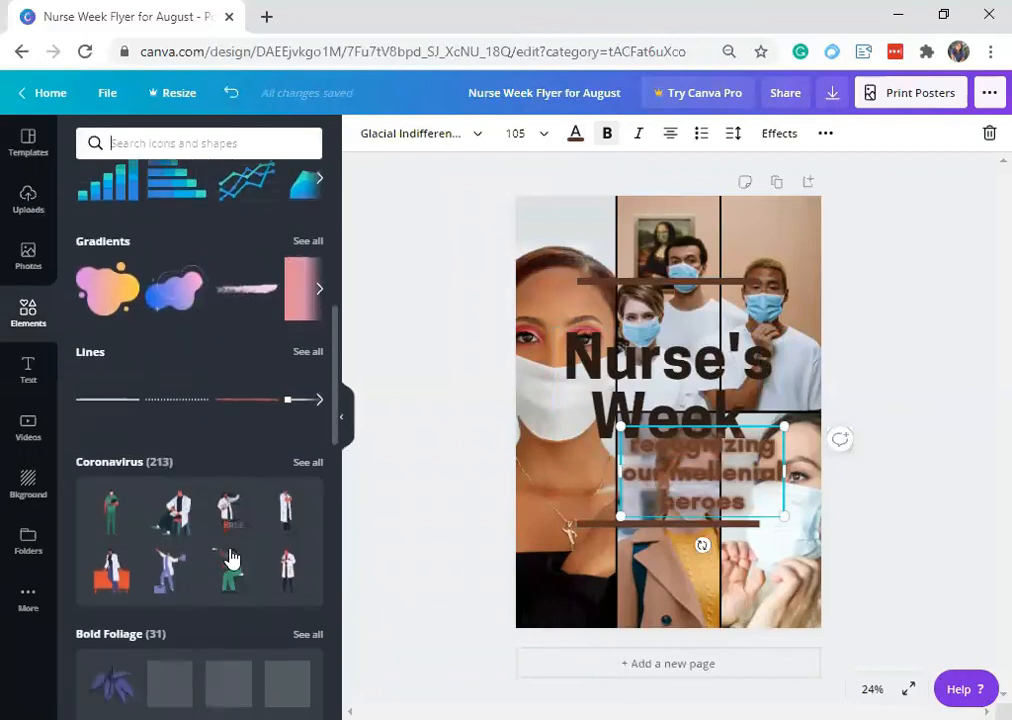
pyautogui.scroll(4, 230, 556)
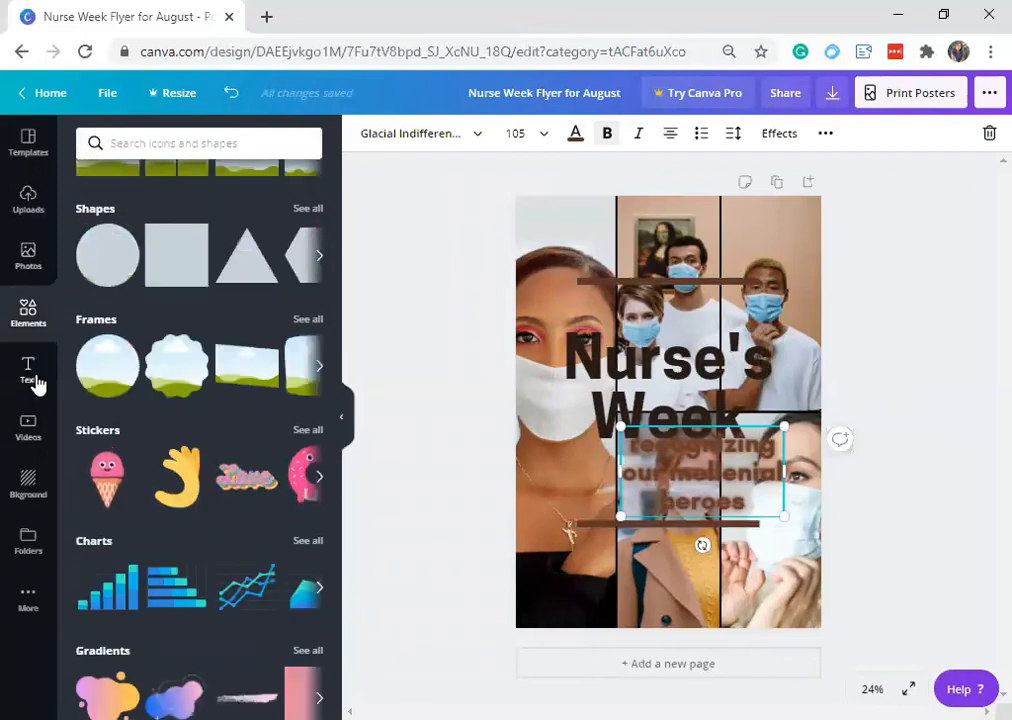
# Step: Add the orange outlined "ACTION" text template to the poster and replace its wording with the text cut from the old tagline
pyautogui.click(33, 373)
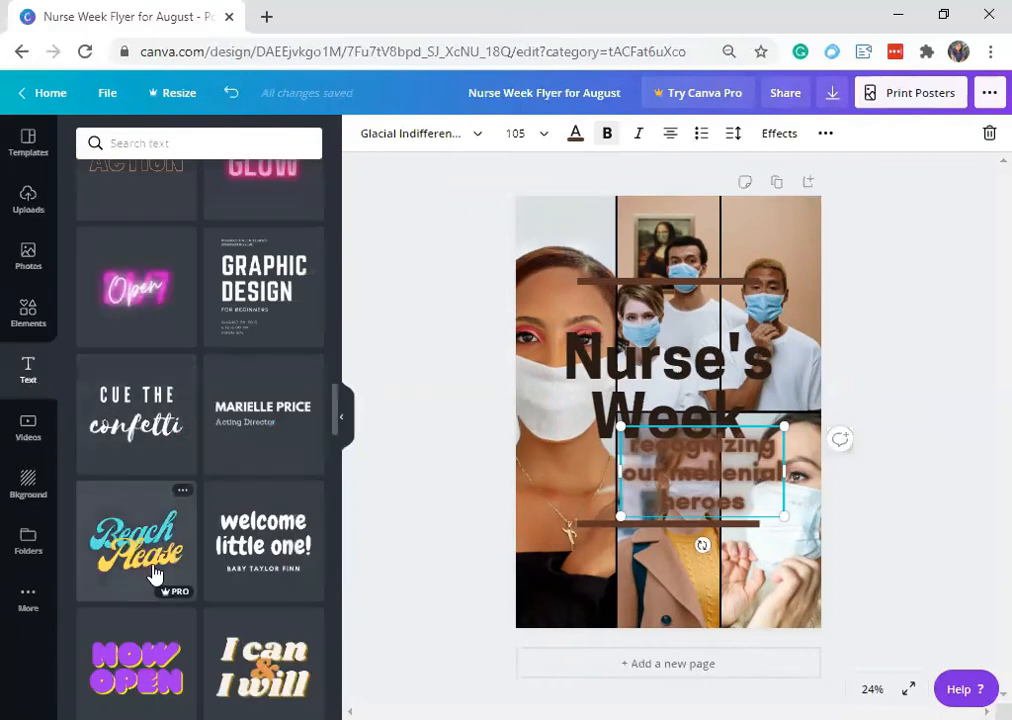
pyautogui.scroll(3, 160, 570)
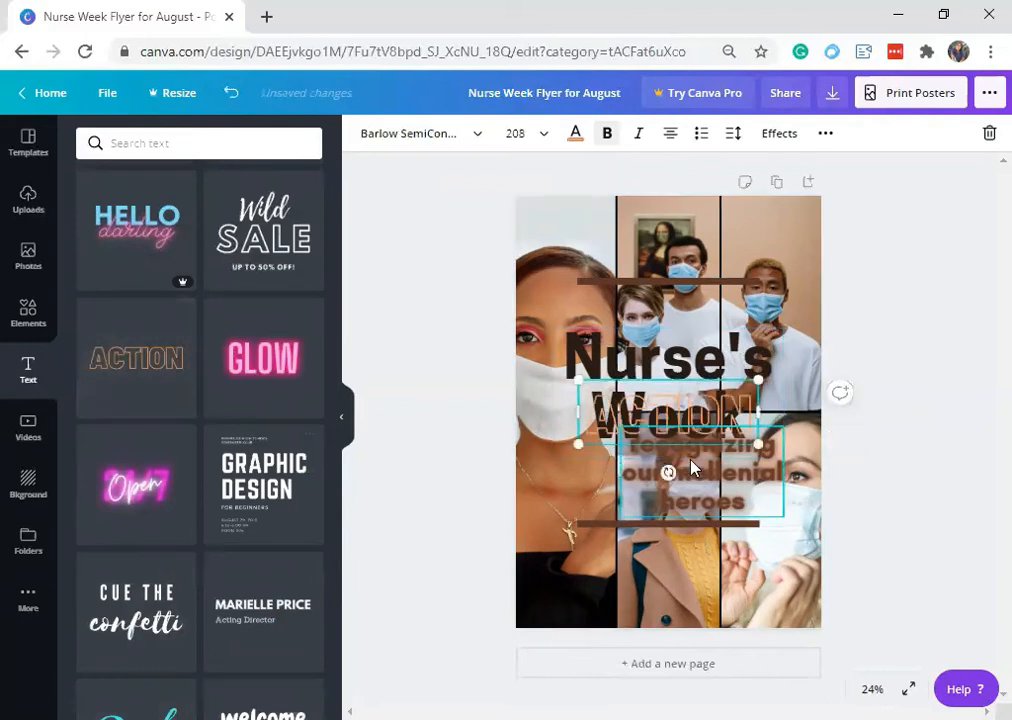
pyautogui.doubleClick(692, 462)
pyautogui.hotkey('ctrl', 'x')
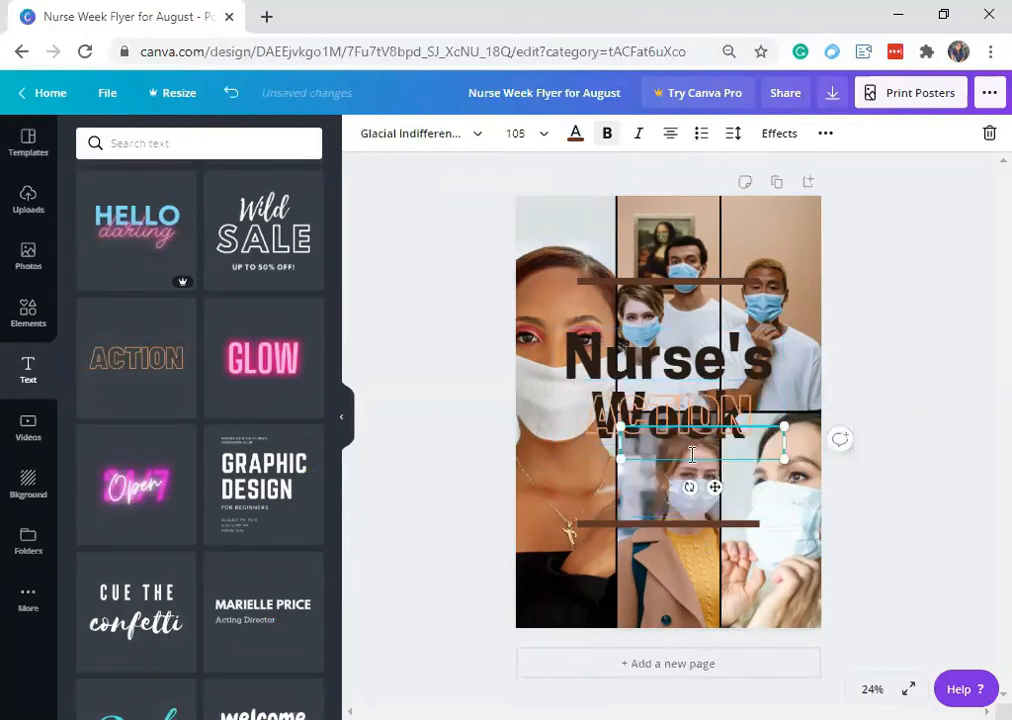
pyautogui.doubleClick(672, 414)
pyautogui.hotkey('ctrl', 'v')
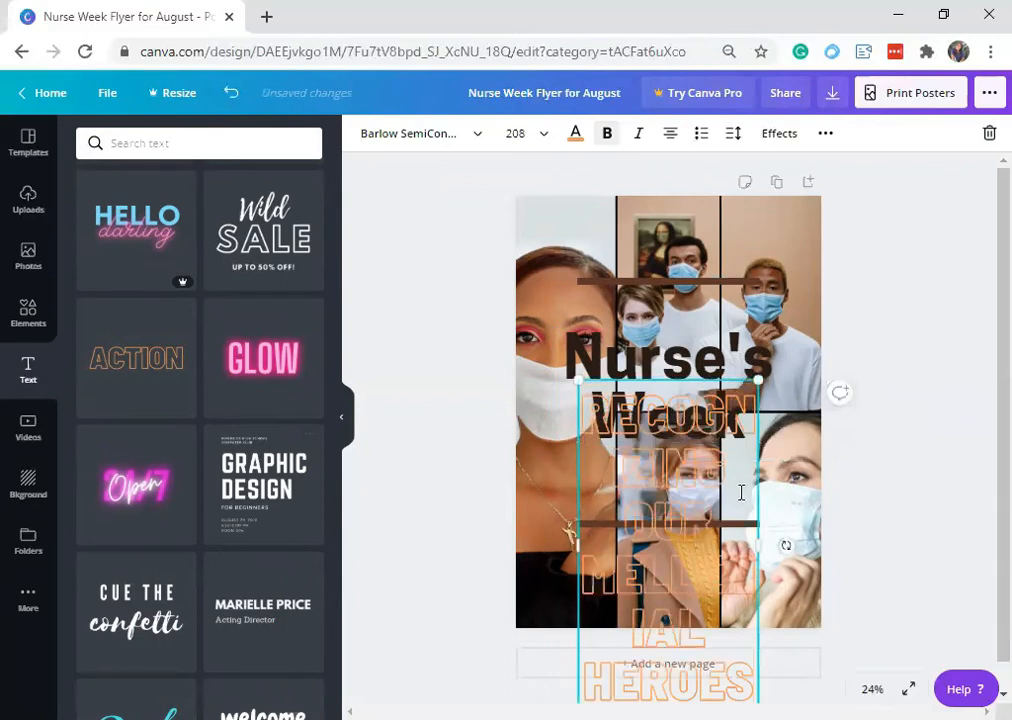
# Step: Set the outlined tagline's font size to 104, trying 21 and 42 along the way
pyautogui.click(518, 133)
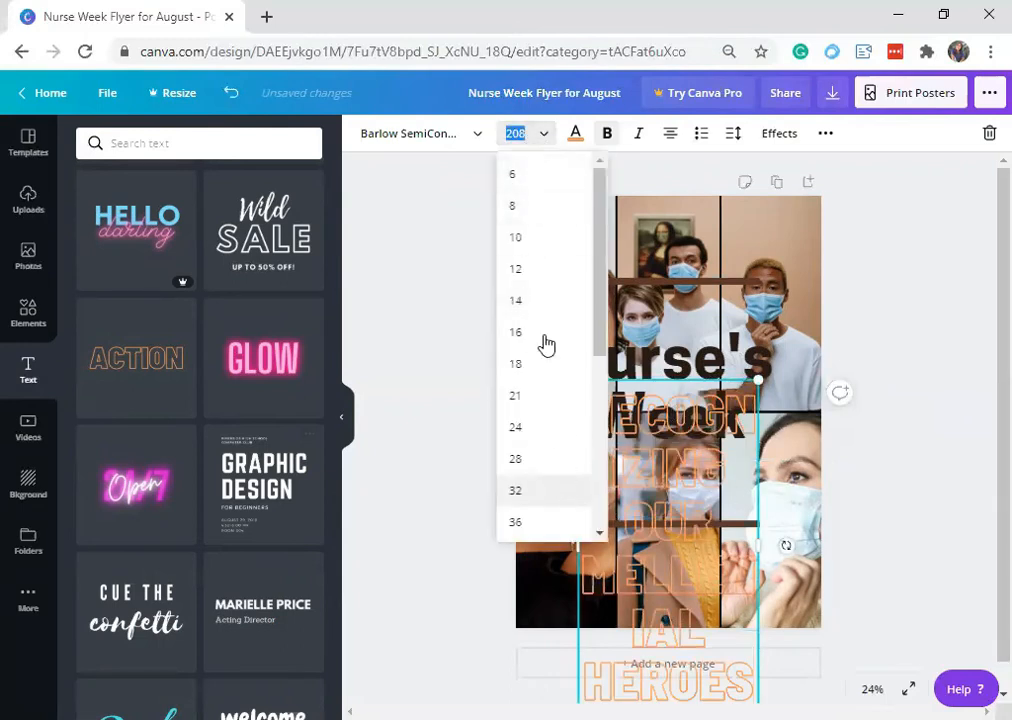
pyautogui.click(537, 401)
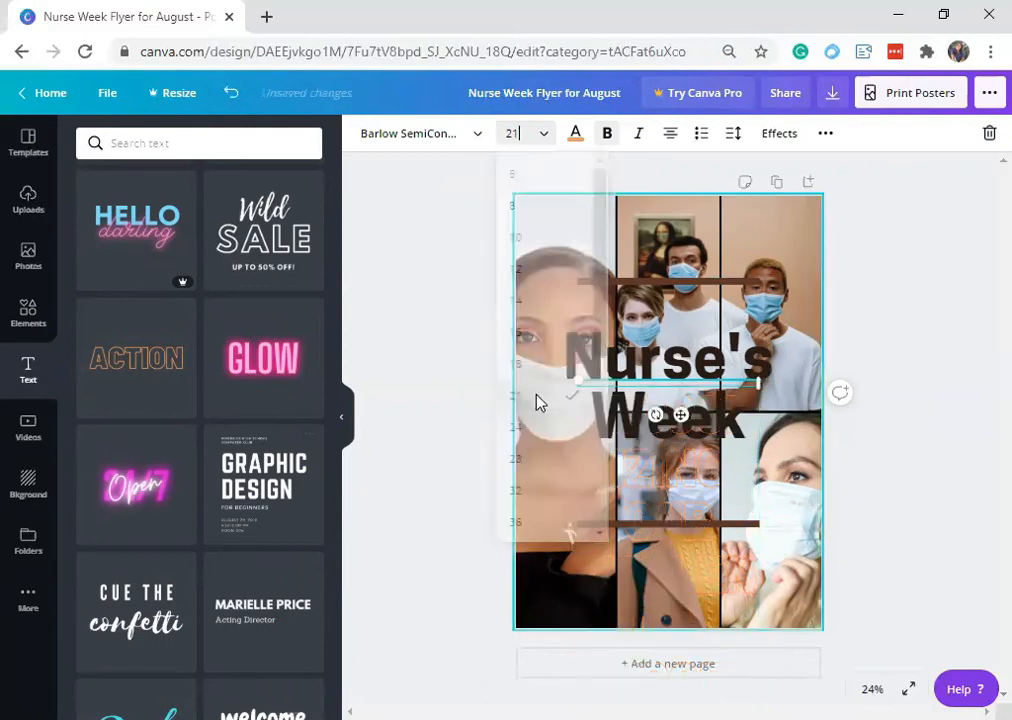
pyautogui.click(533, 135)
pyautogui.click(531, 514)
pyautogui.click(518, 134)
pyautogui.scroll(-2, 549, 495)
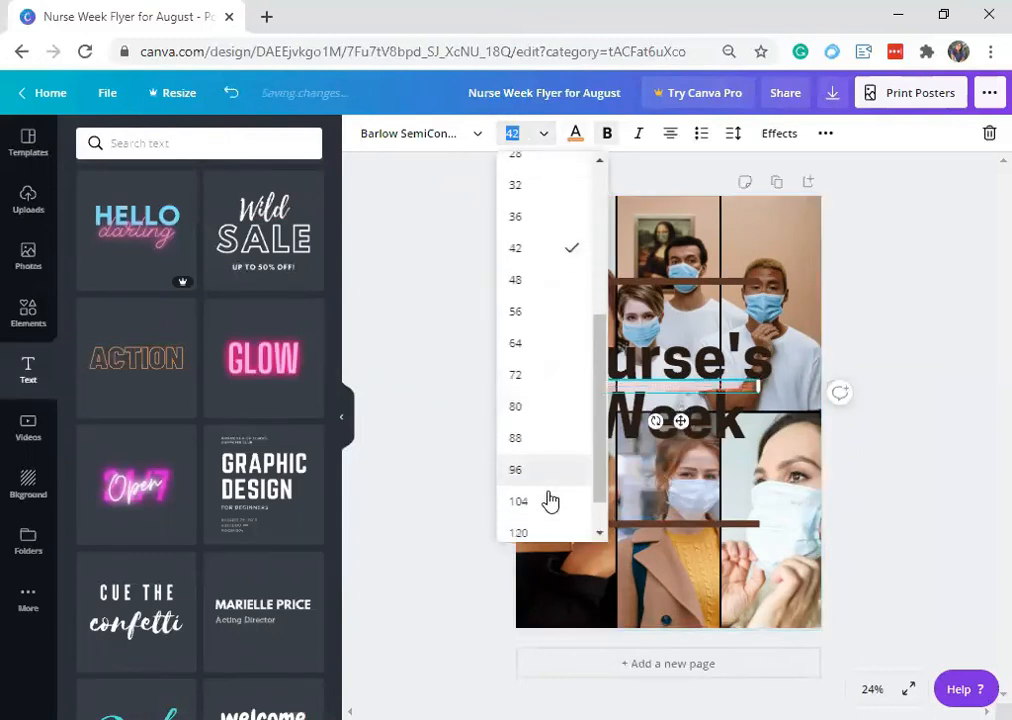
pyautogui.click(549, 501)
# Step: Move the outlined tagline between the heading and the lower brown line and recolour it with the first photo's near-black
pyautogui.moveTo(710, 407); pyautogui.dragTo(736, 455)
pyautogui.click(575, 133)
pyautogui.click(177, 364)
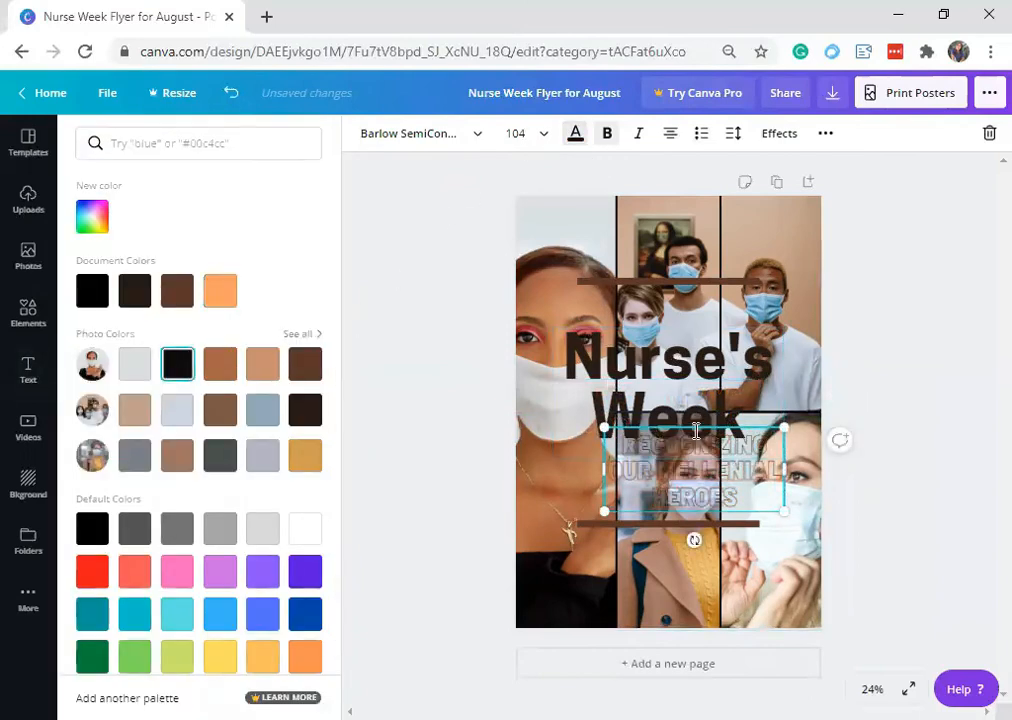
# Step: Recolour the outlined tagline with the document's orange and place it just below the heading, above the lower brown line
pyautogui.moveTo(696, 430); pyautogui.dragTo(715, 442)
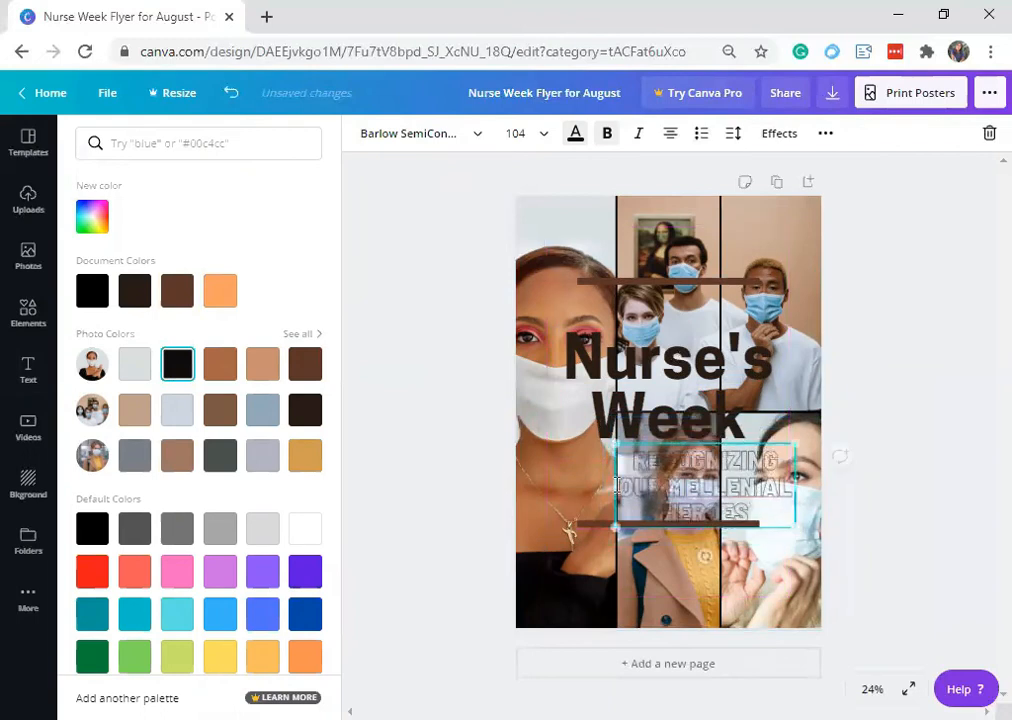
pyautogui.doubleClick(700, 459)
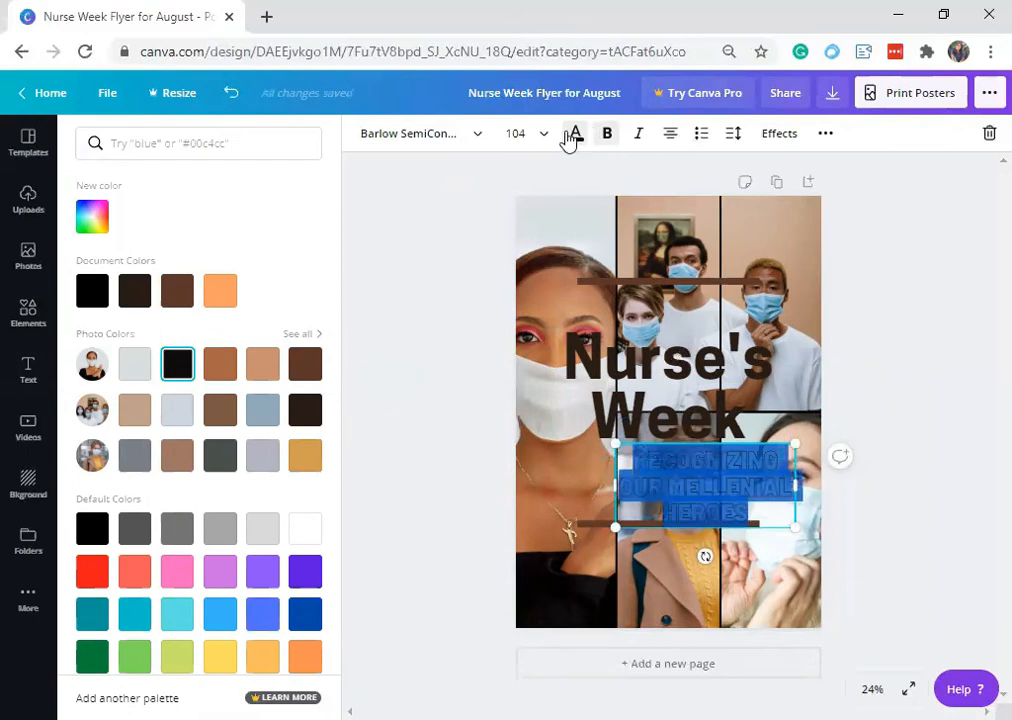
pyautogui.click(220, 292)
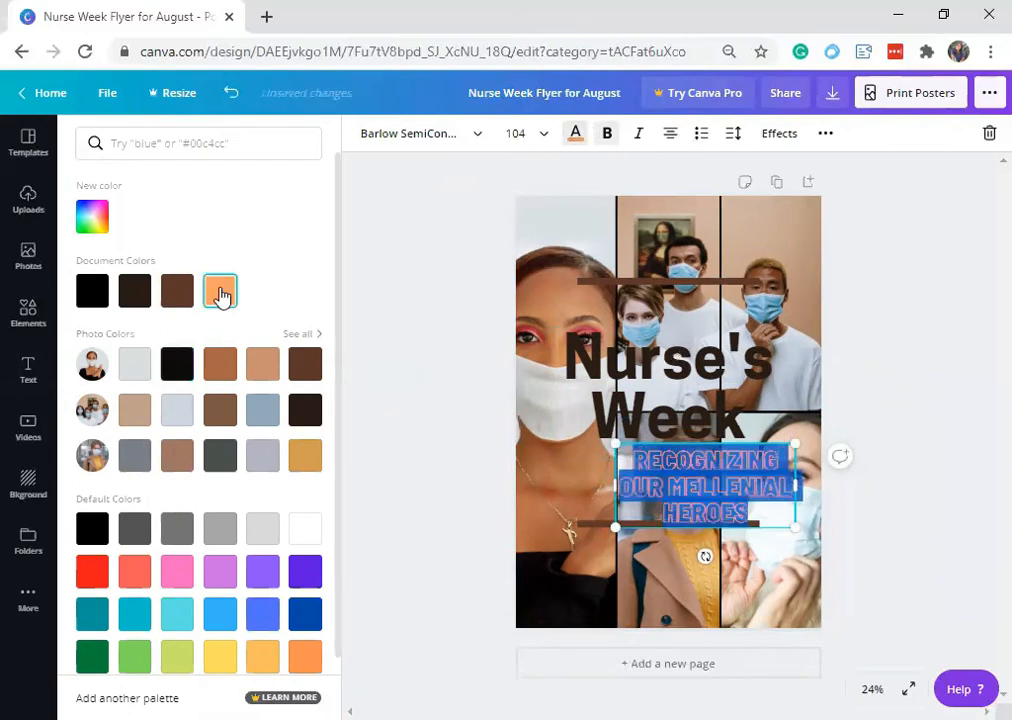
pyautogui.click(425, 287)
pyautogui.moveTo(722, 471); pyautogui.dragTo(718, 461)
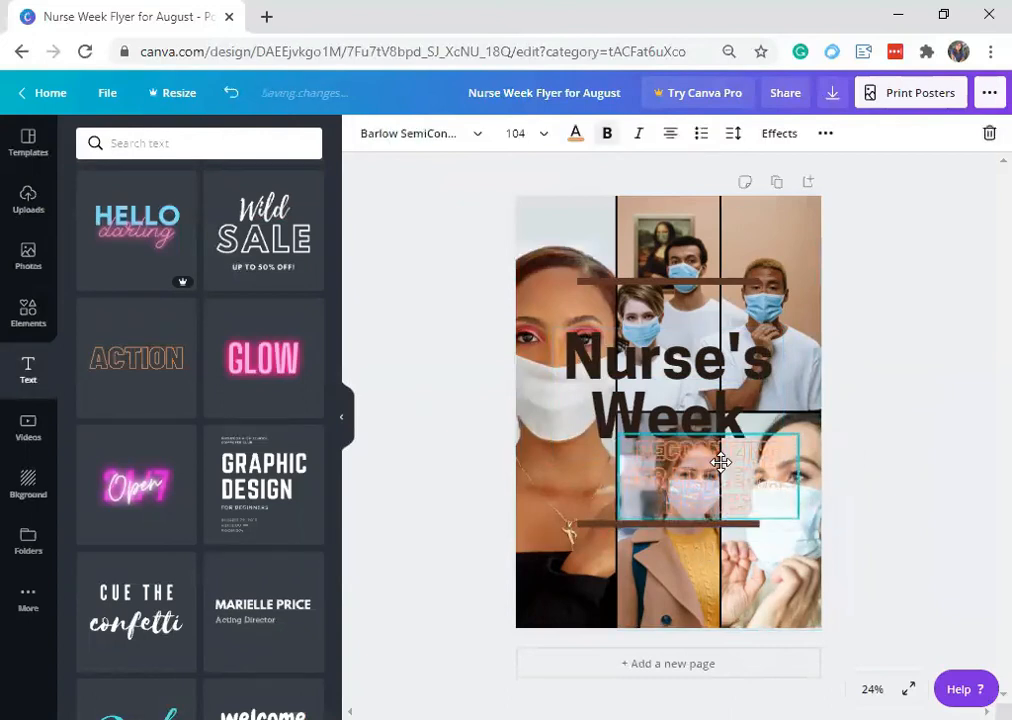
# Step: Find the basic shapes among the elements and add a circle to the poster
pyautogui.click(28, 320)
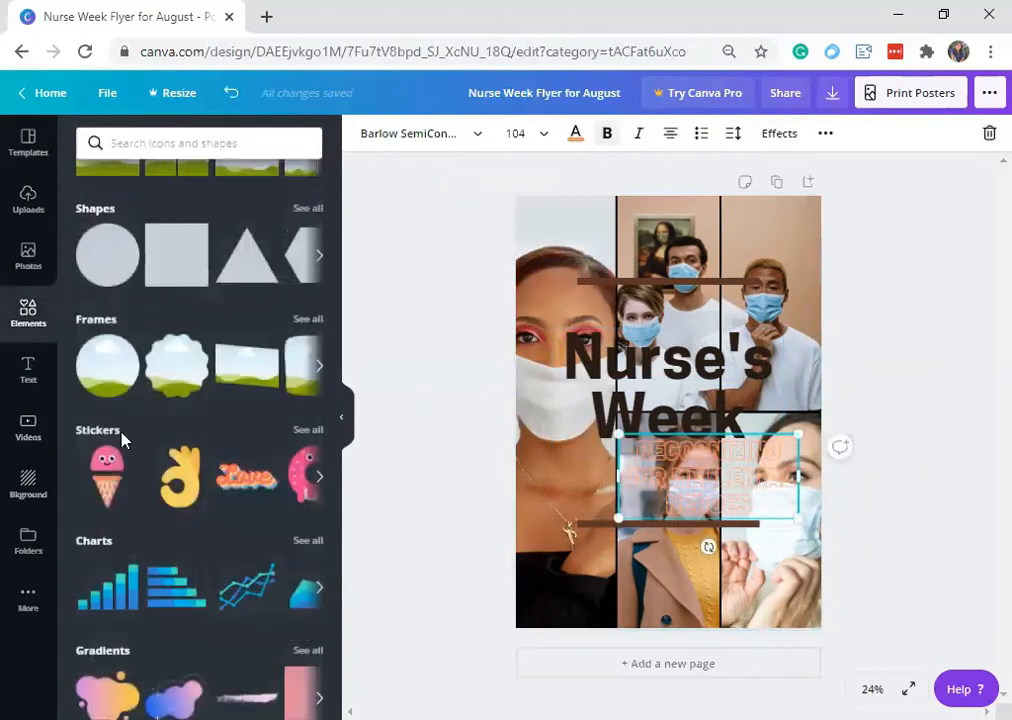
pyautogui.scroll(-10, 208, 607)
pyautogui.scroll(-5, 215, 613)
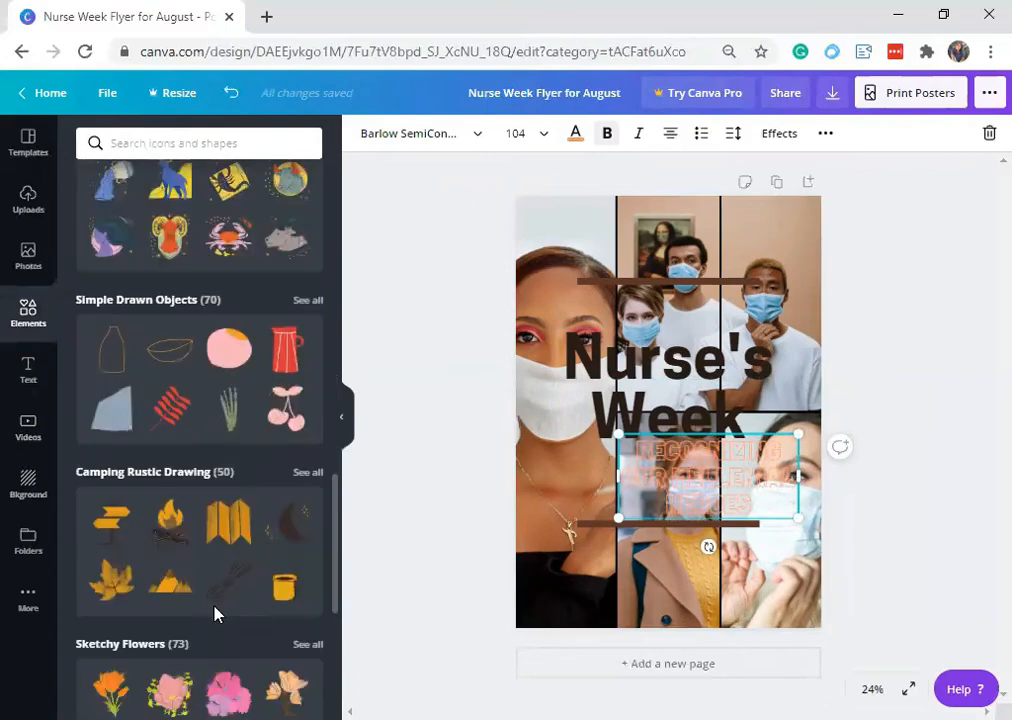
pyautogui.scroll(12, 215, 613)
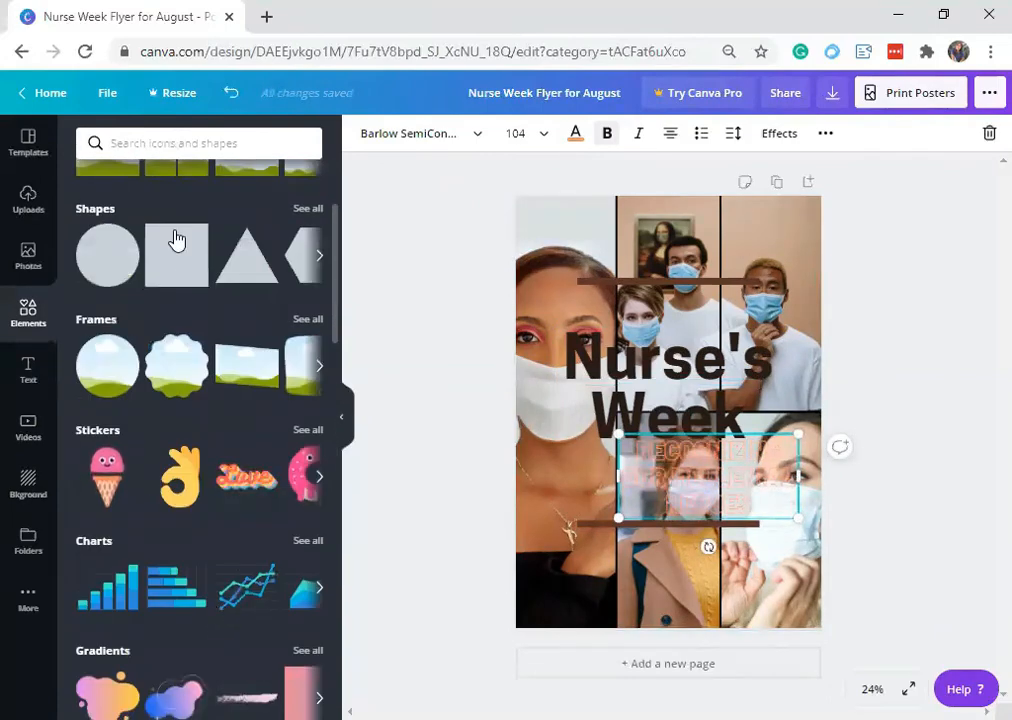
pyautogui.click(319, 256)
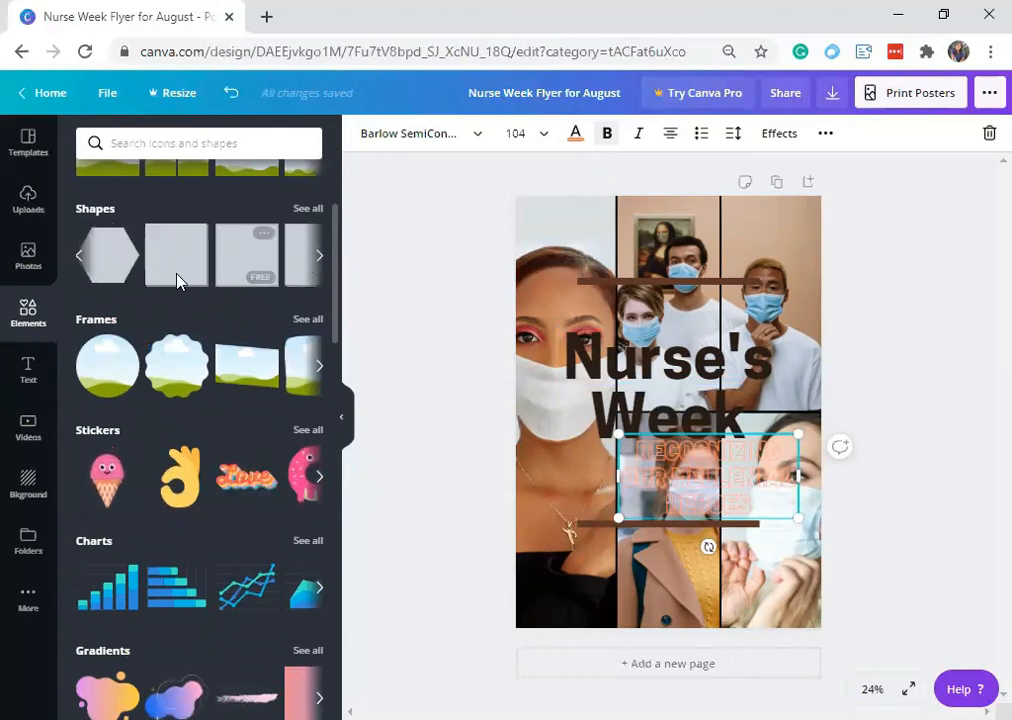
pyautogui.click(78, 258)
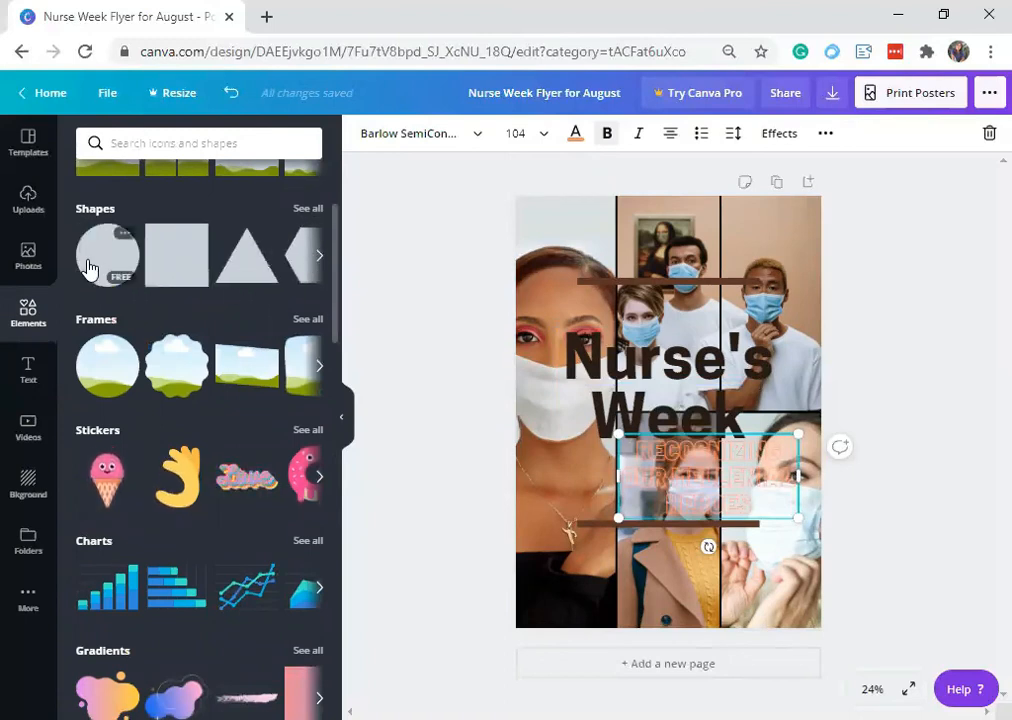
pyautogui.click(97, 266)
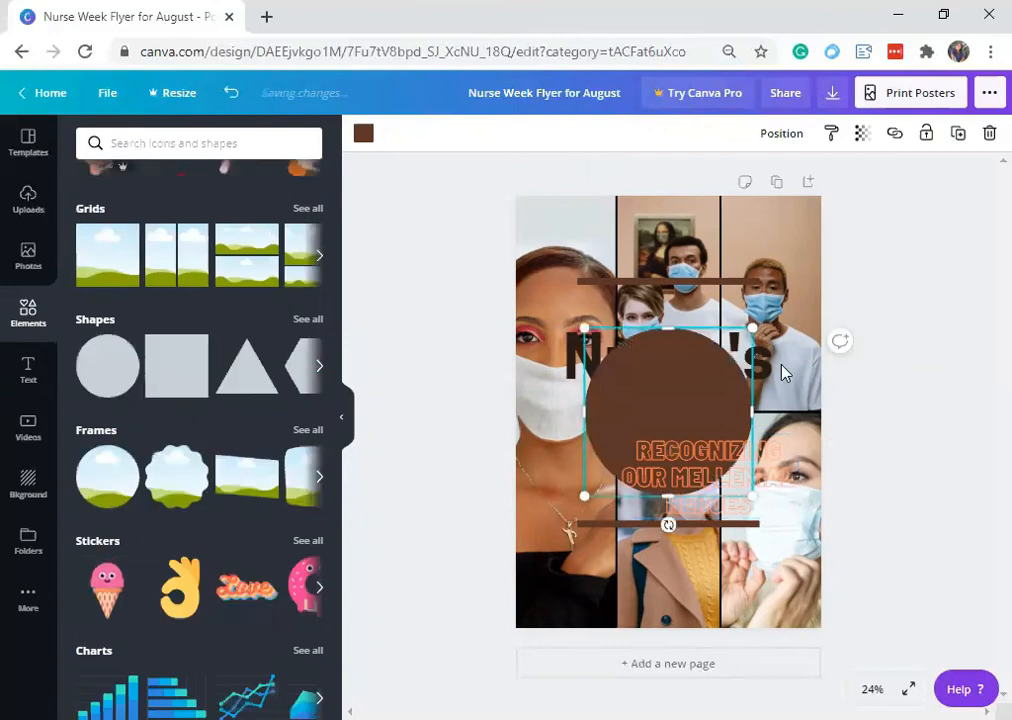
# Step: Flatten and widen the circle into an oval backdrop that fits around the outlined tagline
pyautogui.moveTo(668, 328); pyautogui.dragTo(643, 460)
pyautogui.moveTo(798, 429); pyautogui.dragTo(804, 427)
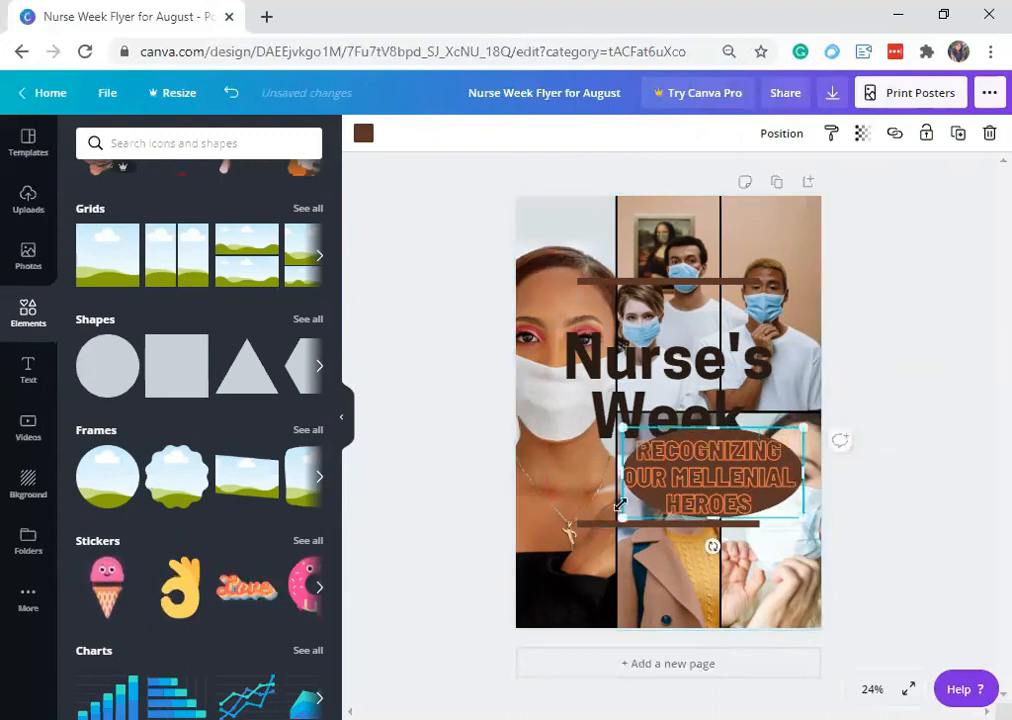
pyautogui.moveTo(590, 522); pyautogui.dragTo(620, 523)
pyautogui.click(897, 487)
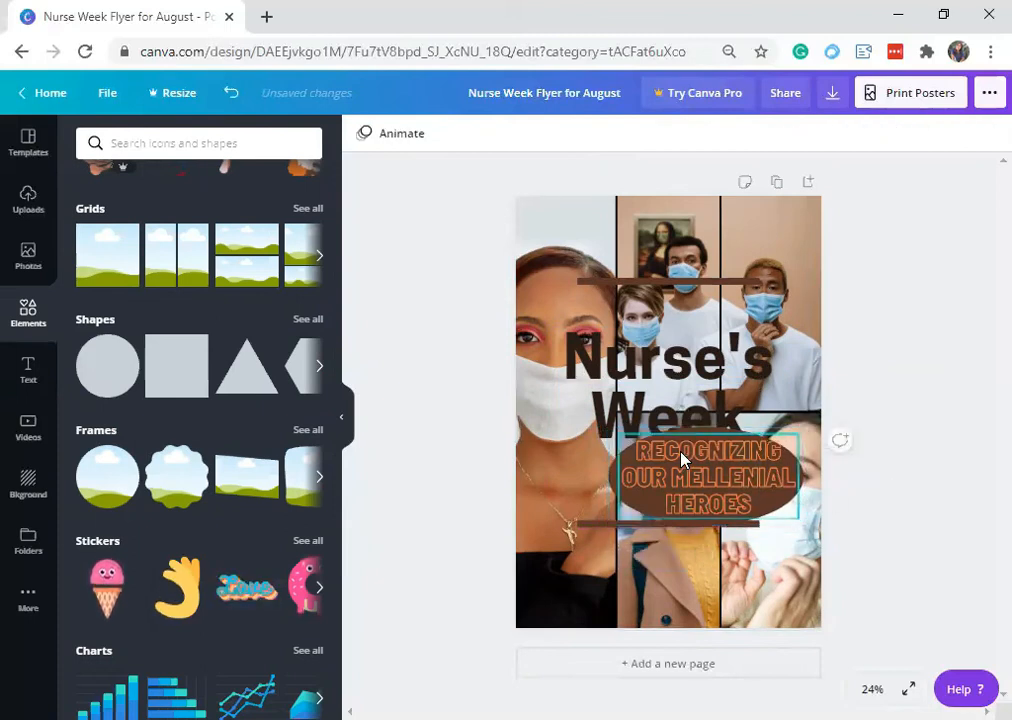
# Step: Try the third photo's lighter brown on the oval, then restore the document's dark brown
pyautogui.click(614, 478)
pyautogui.click(363, 134)
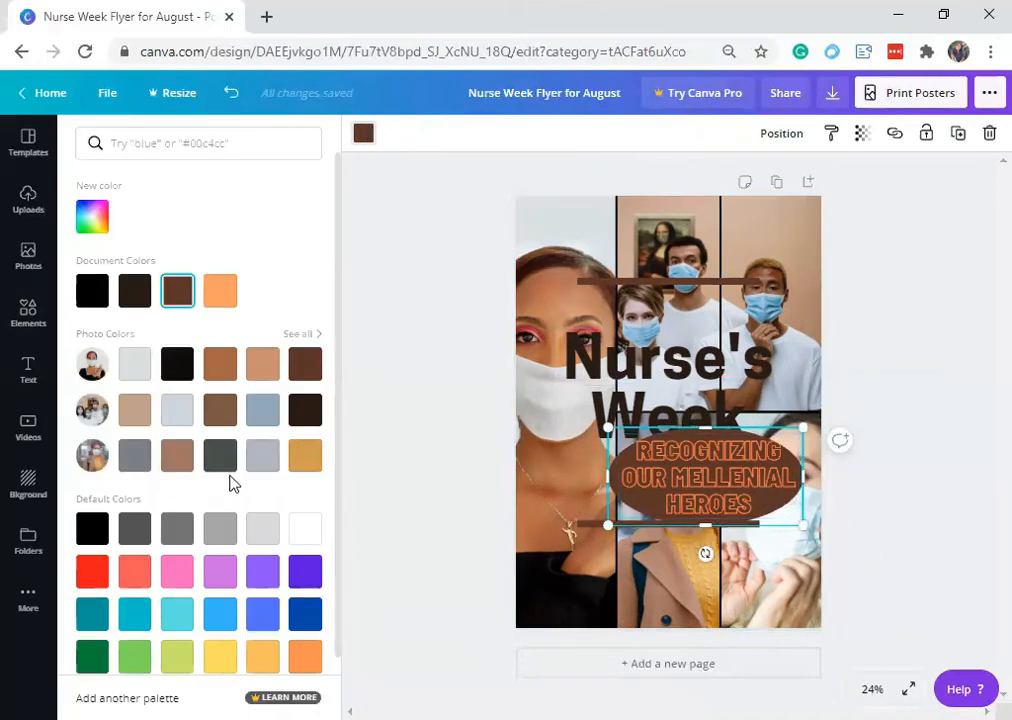
pyautogui.scroll(-1, 256, 566)
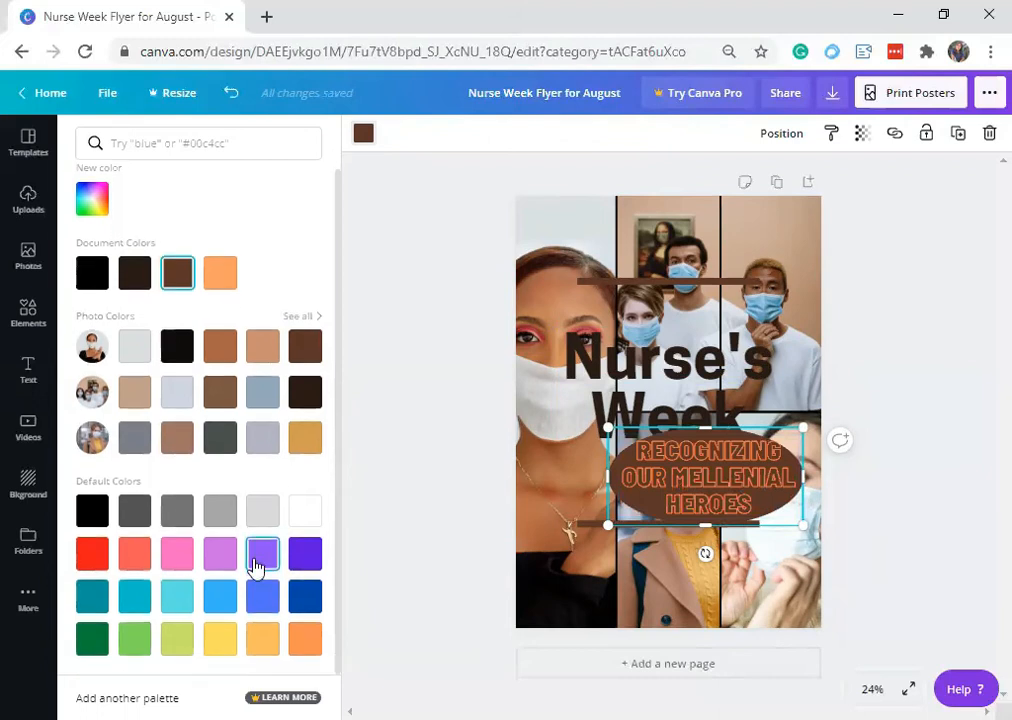
pyautogui.scroll(1, 256, 566)
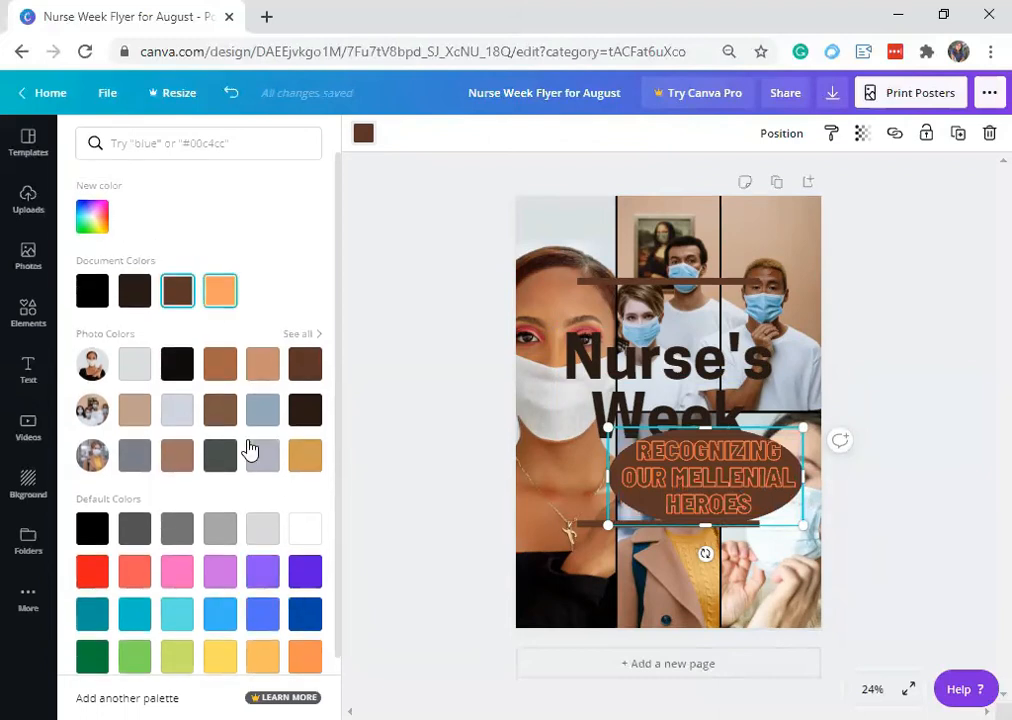
pyautogui.click(180, 465)
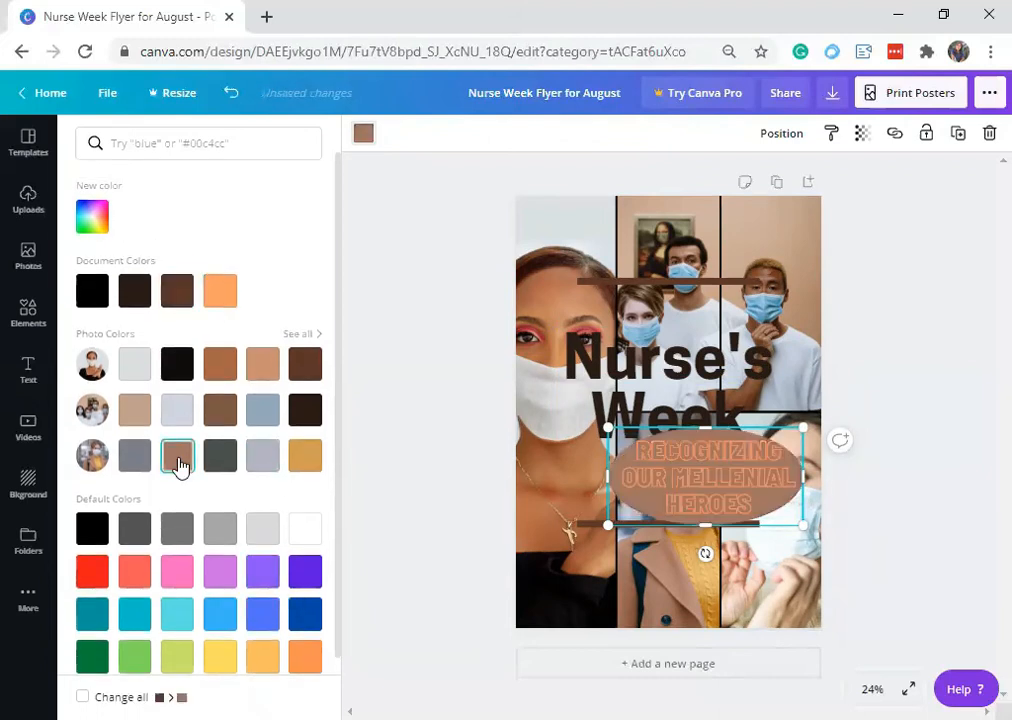
pyautogui.click(177, 290)
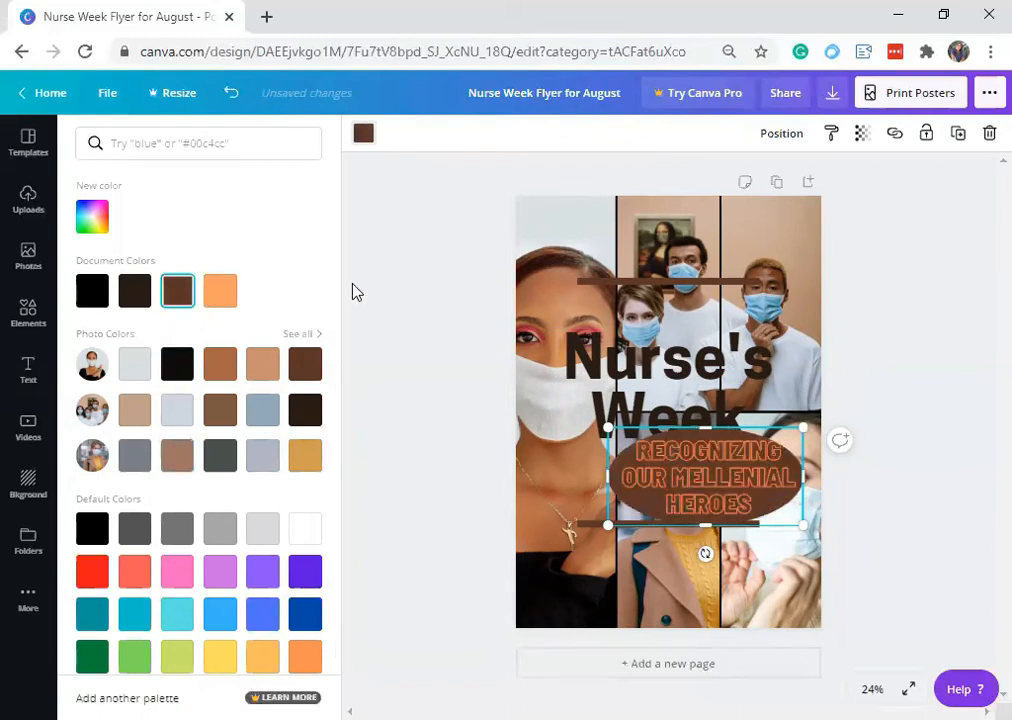
pyautogui.click(398, 288)
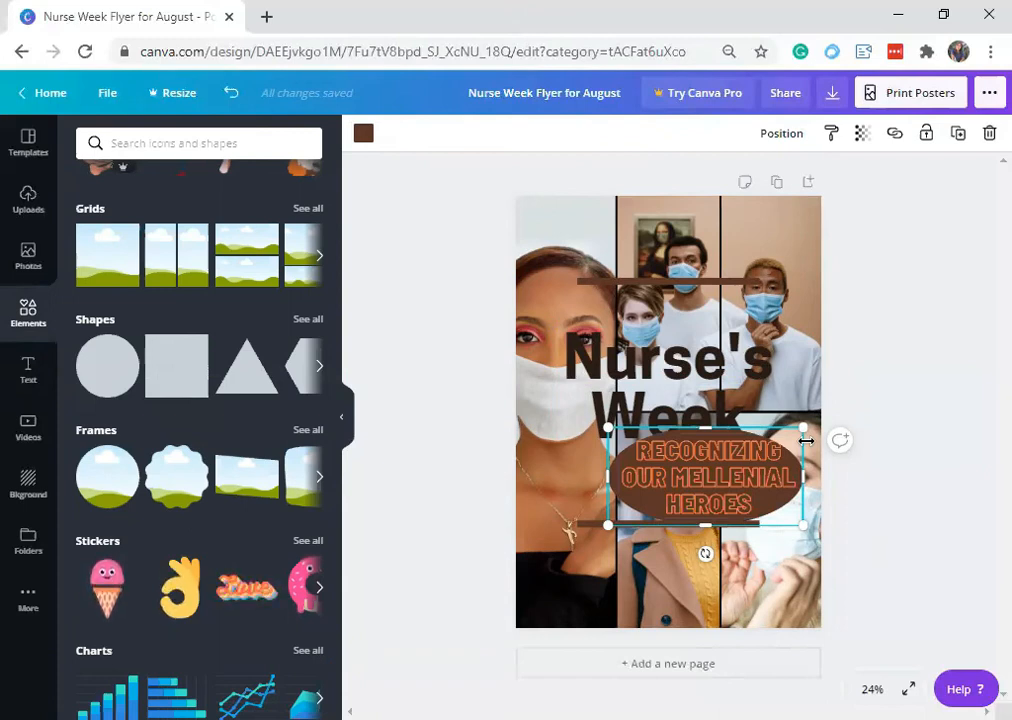
# Step: Set the oval's transparency to 83, trying 86 along the way
pyautogui.click(871, 143)
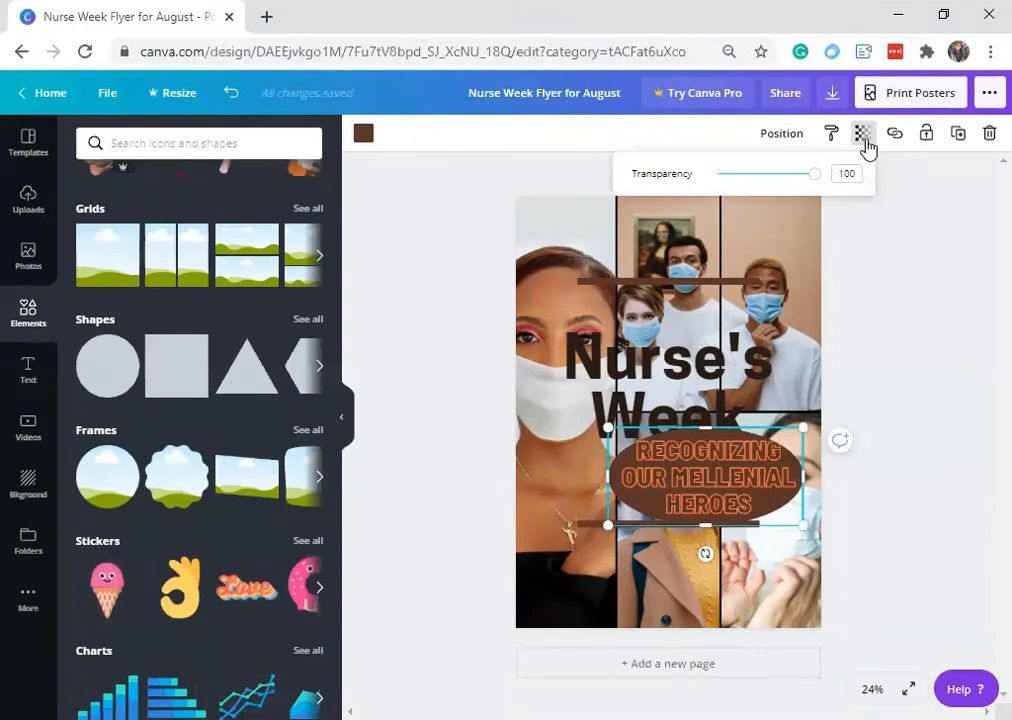
pyautogui.moveTo(815, 188)
pyautogui.mouseDown()
pyautogui.moveTo(793, 188)
pyautogui.moveTo(804, 189)
pyautogui.mouseUp()
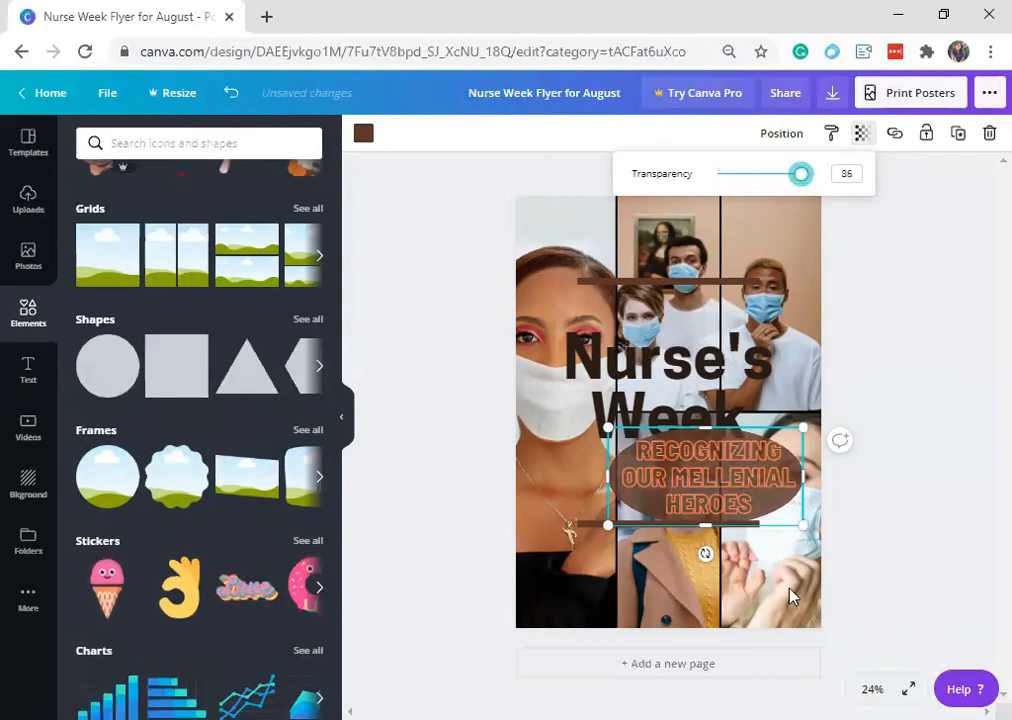
pyautogui.click(803, 179)
pyautogui.moveTo(803, 179); pyautogui.dragTo(800, 181)
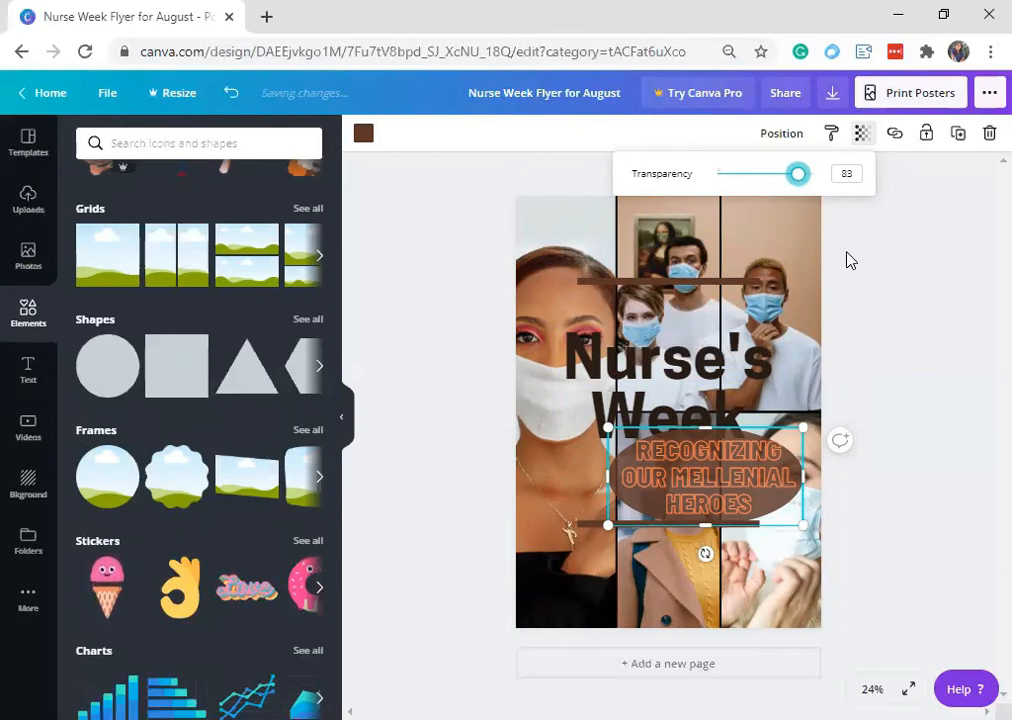
pyautogui.click(914, 296)
# Step: Bring the "Nurse's Week" heading forward in the stacking order so it sits in front of the oval
pyautogui.click(687, 383)
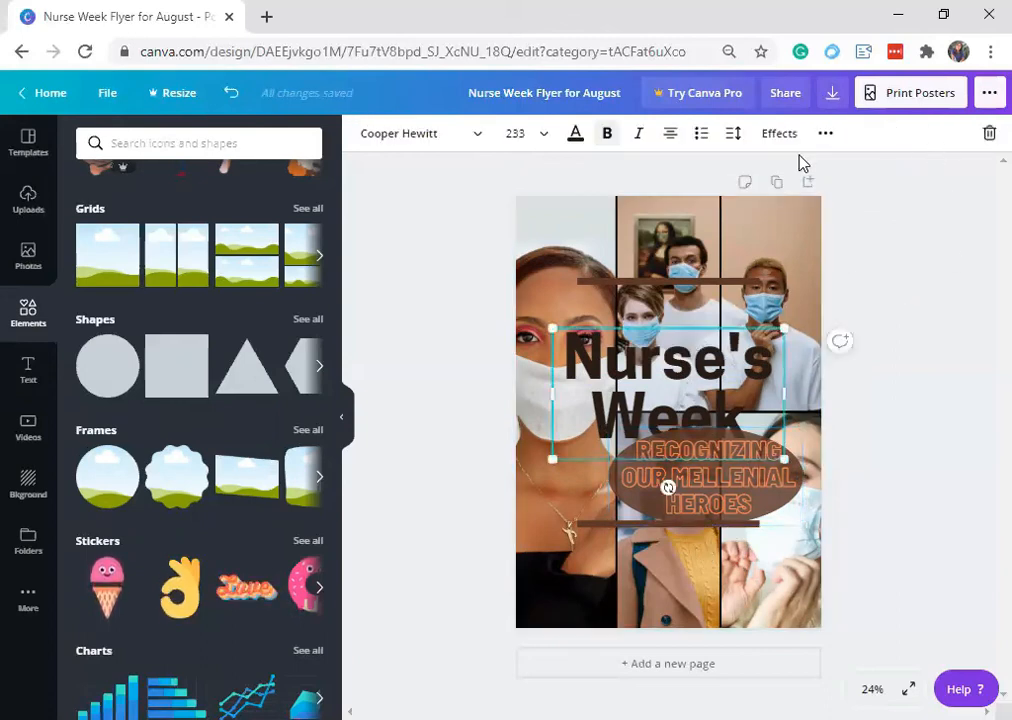
pyautogui.click(825, 134)
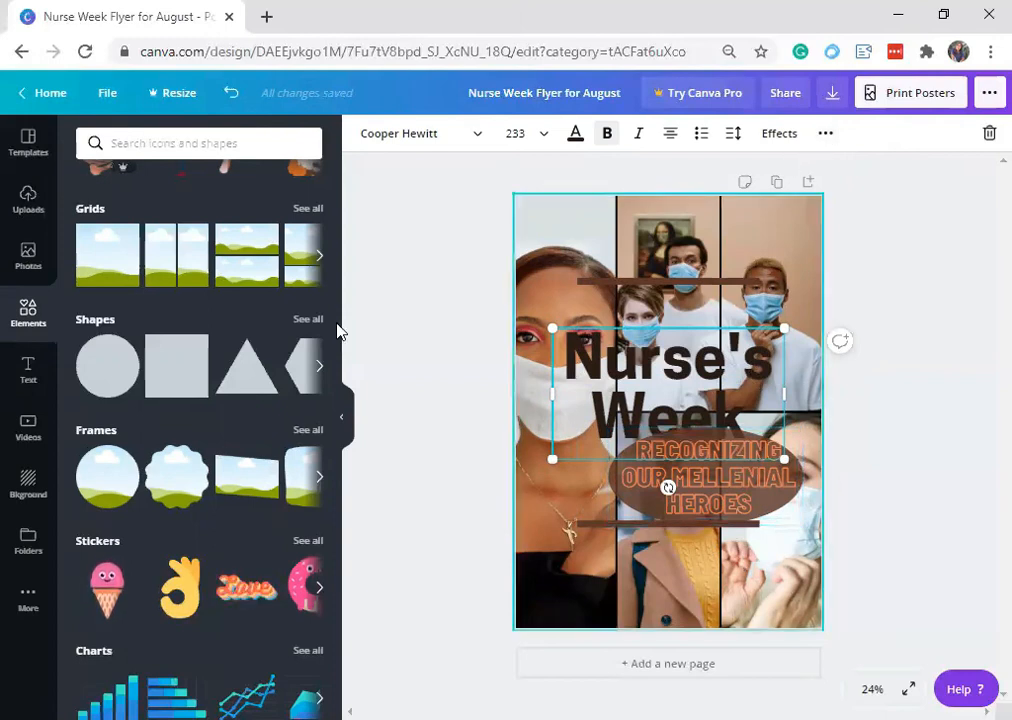
pyautogui.click(342, 416)
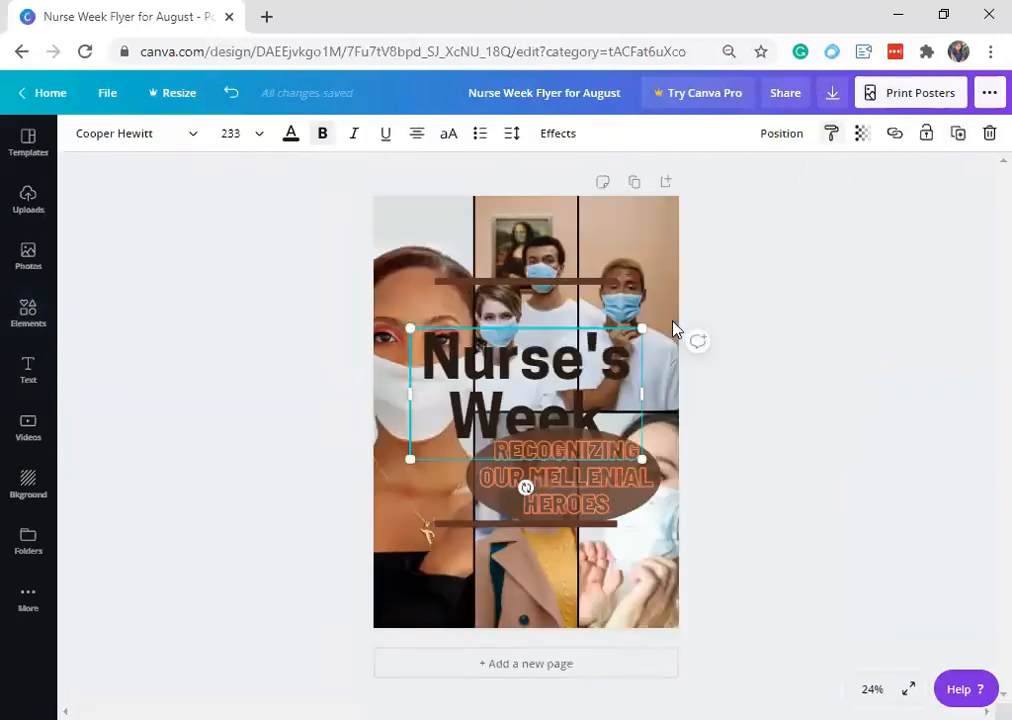
pyautogui.click(781, 136)
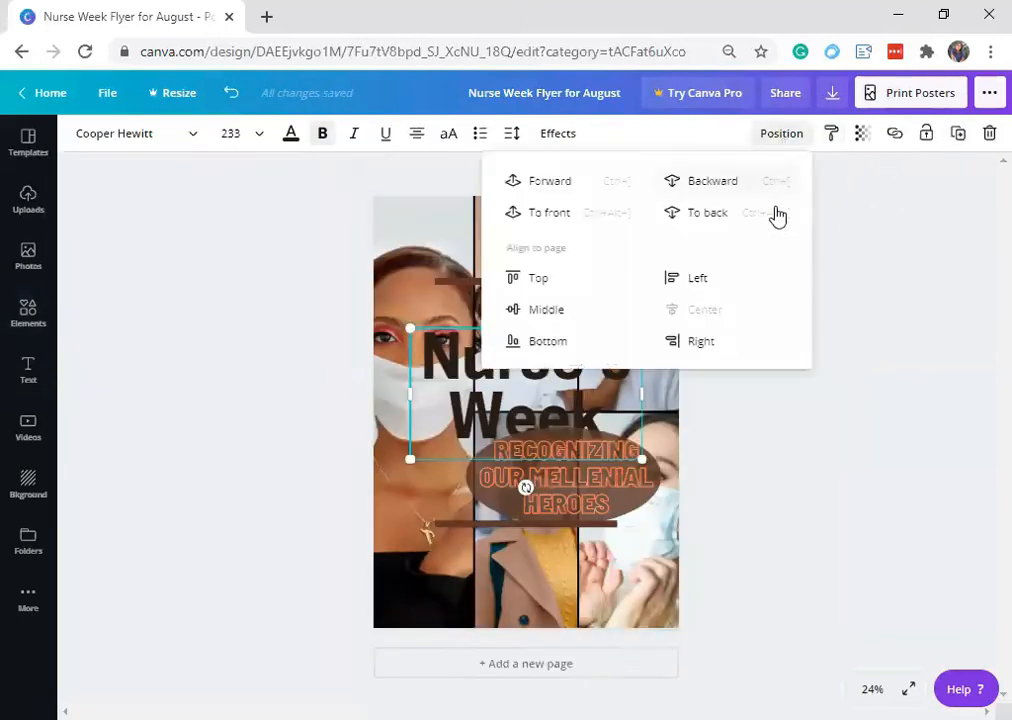
pyautogui.click(579, 196)
pyautogui.press('Escape')
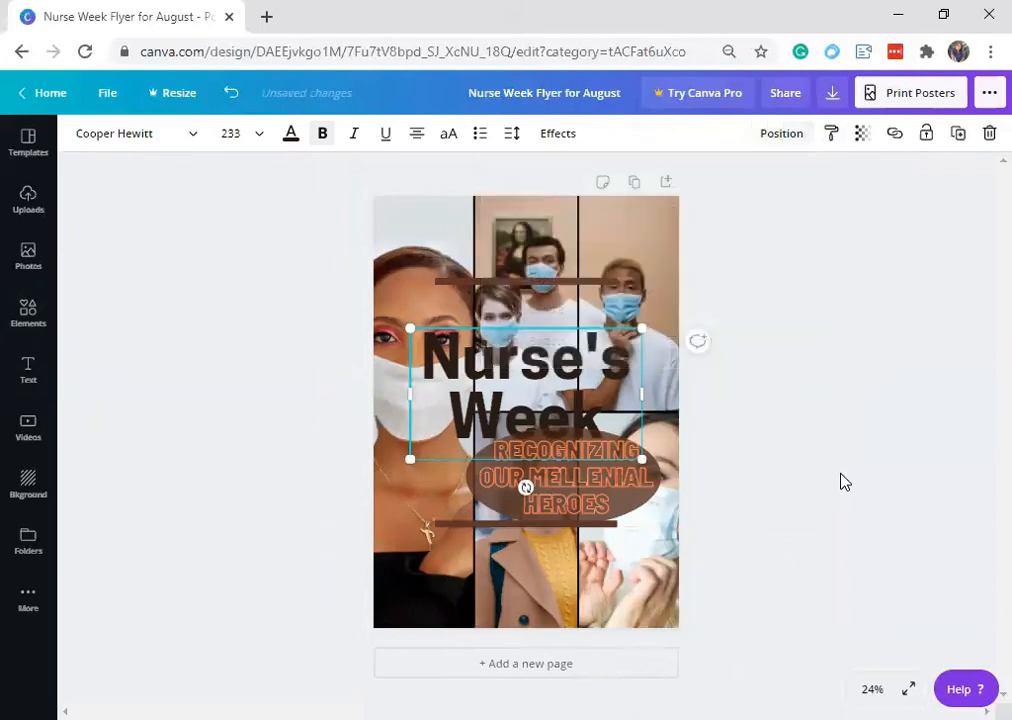
pyautogui.click(702, 490)
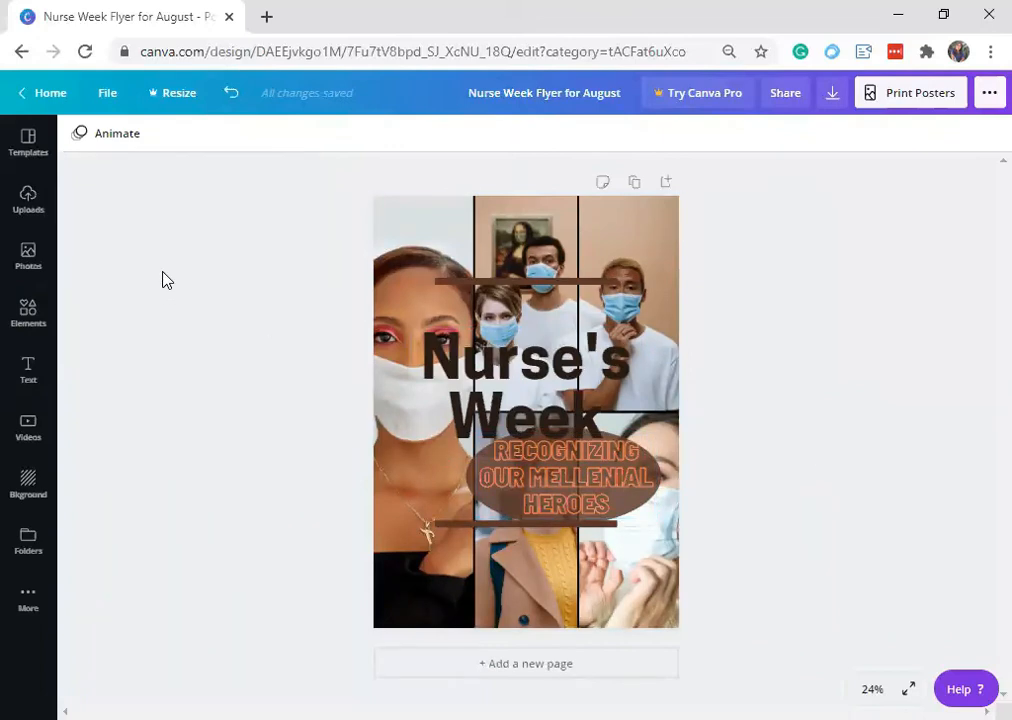
# Step: Return to the home page and look through the design types, saved designs and template categories
pyautogui.click(46, 93)
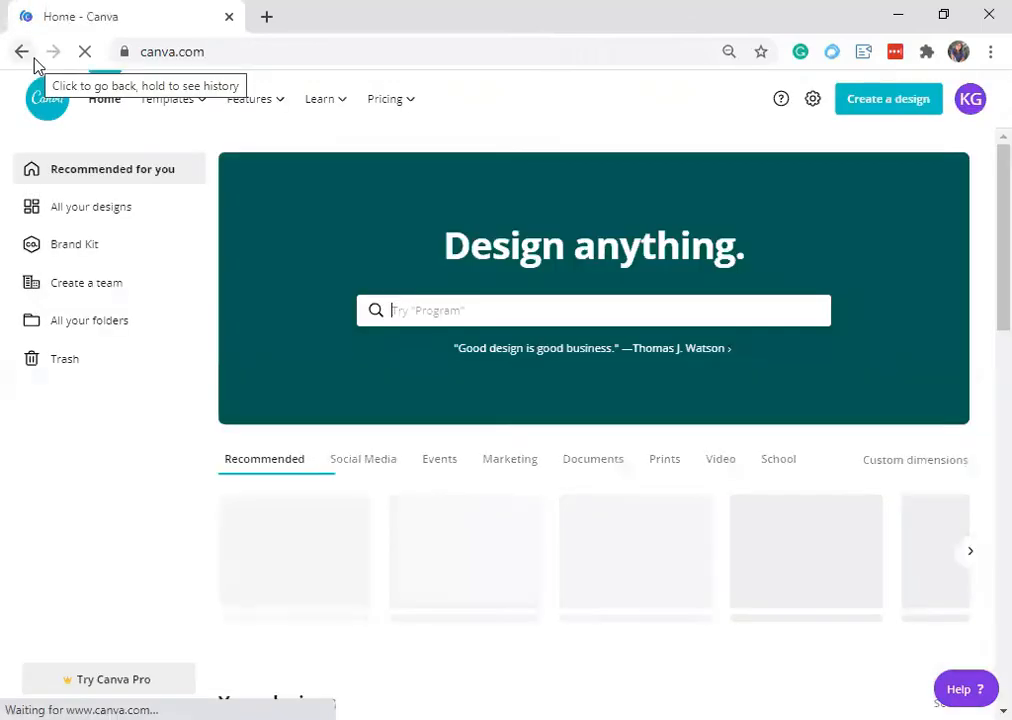
pyautogui.scroll(-7, 648, 535)
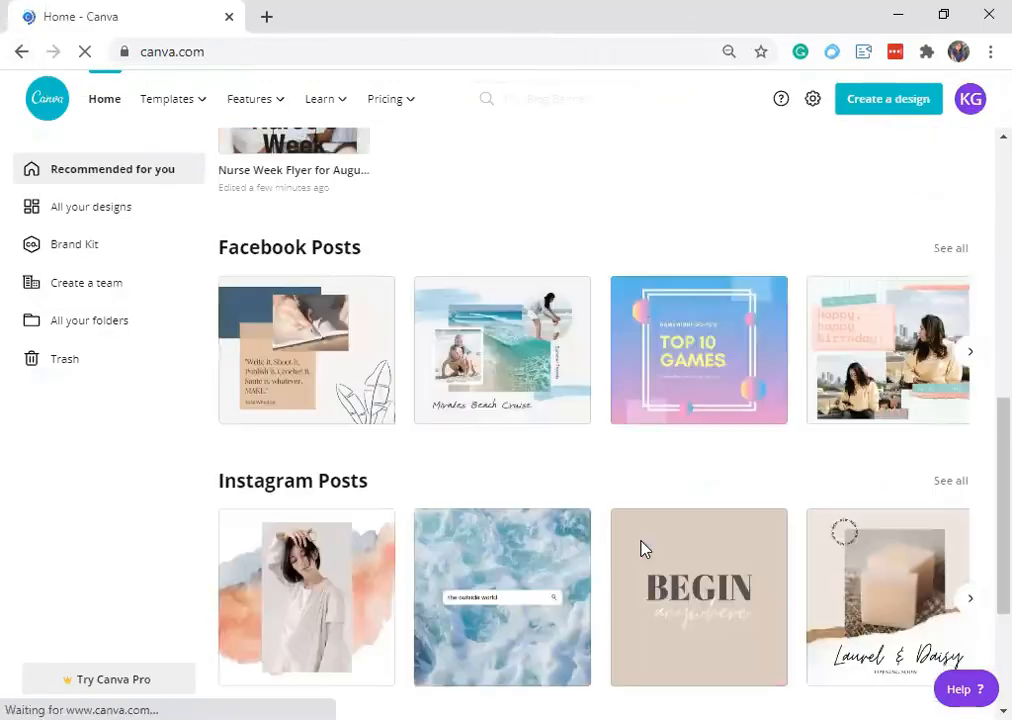
pyautogui.scroll(-5, 643, 548)
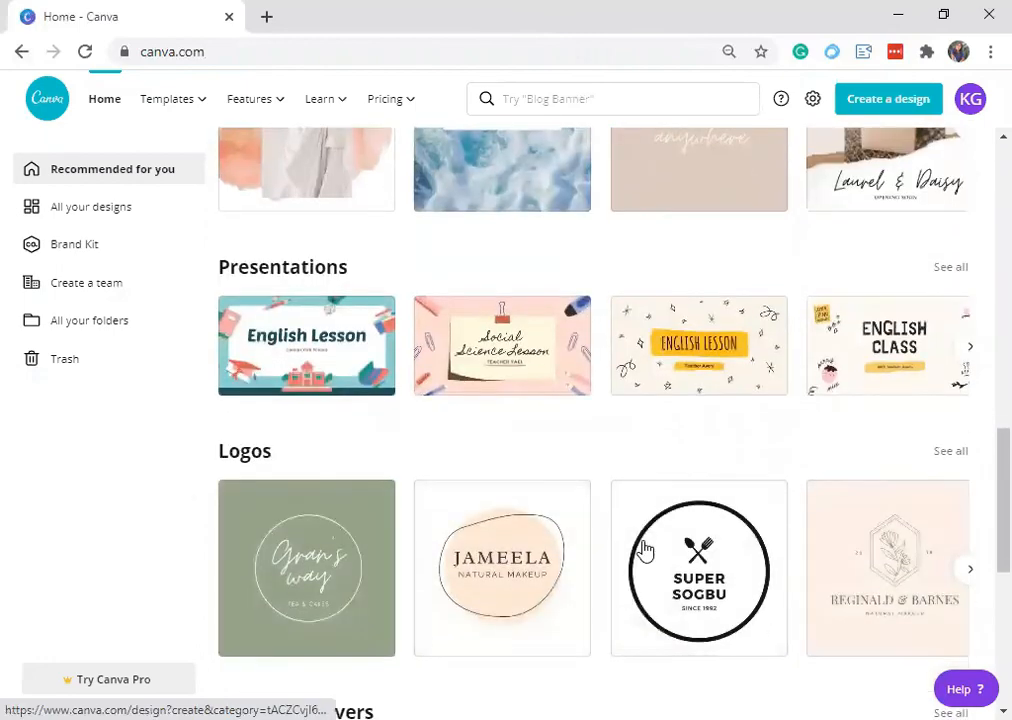
pyautogui.scroll(-4, 645, 548)
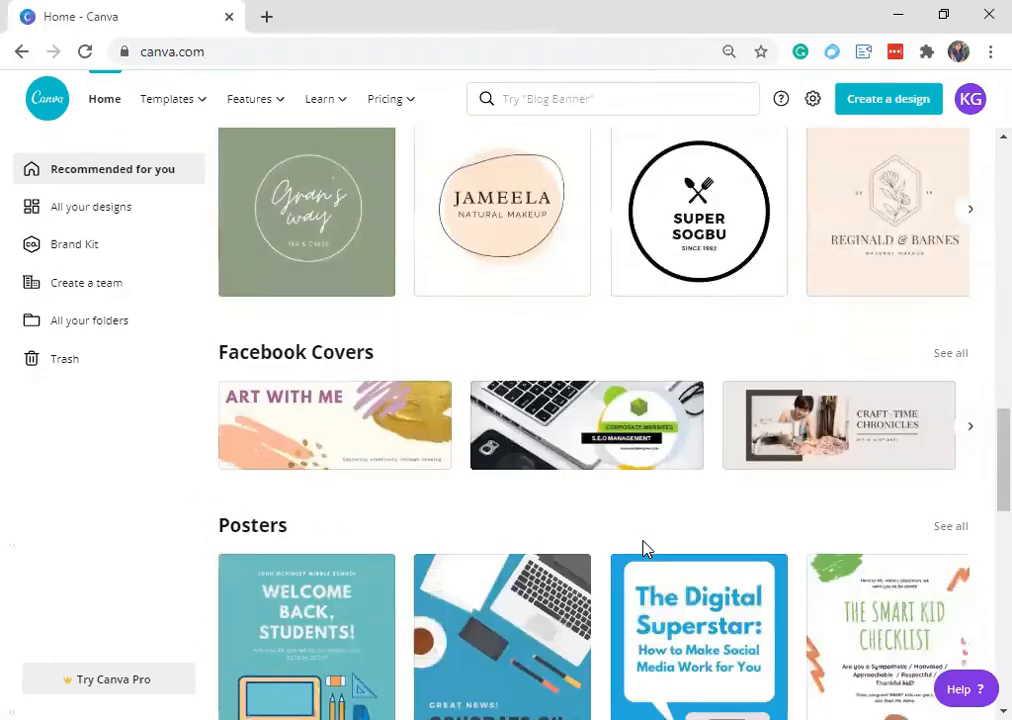
pyautogui.scroll(10, 645, 548)
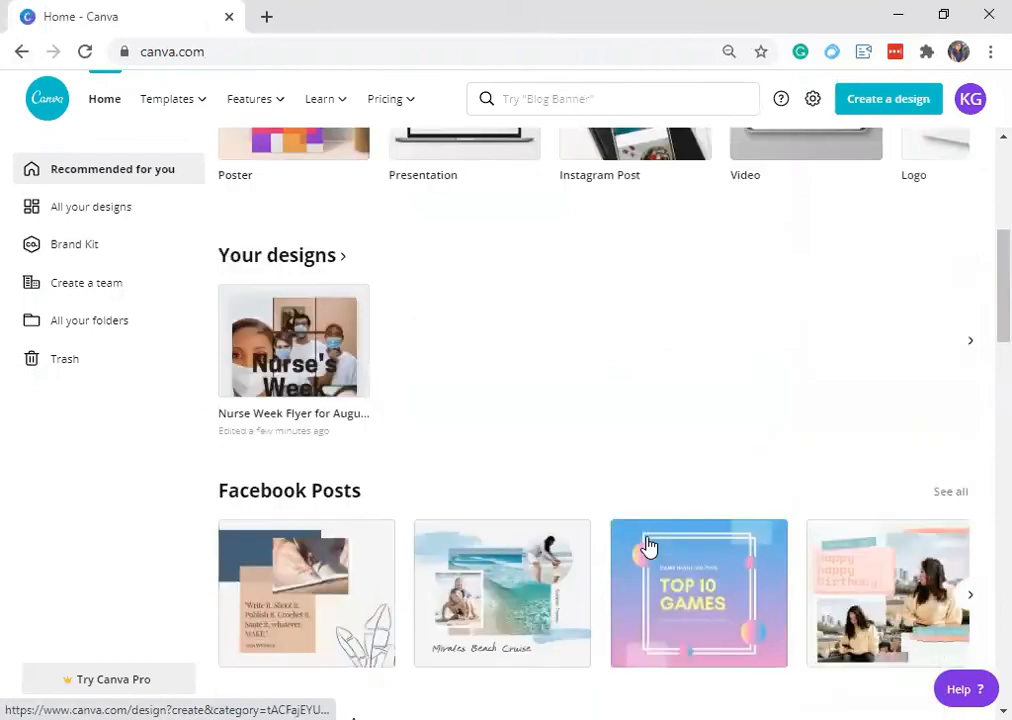
pyautogui.scroll(3, 648, 546)
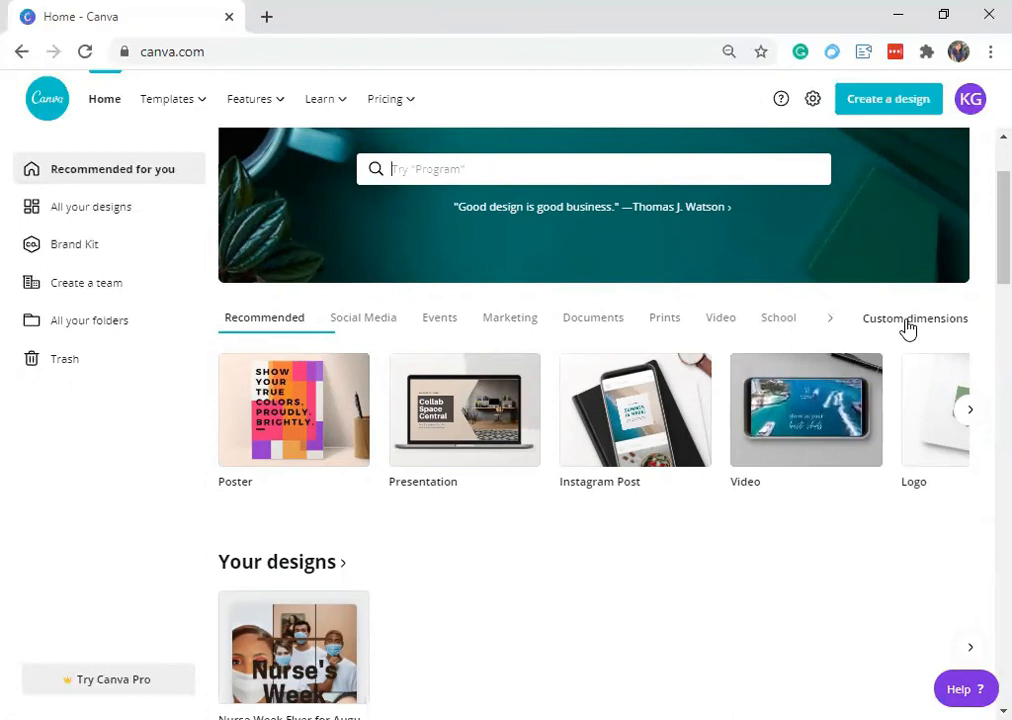
pyautogui.scroll(-3, 782, 511)
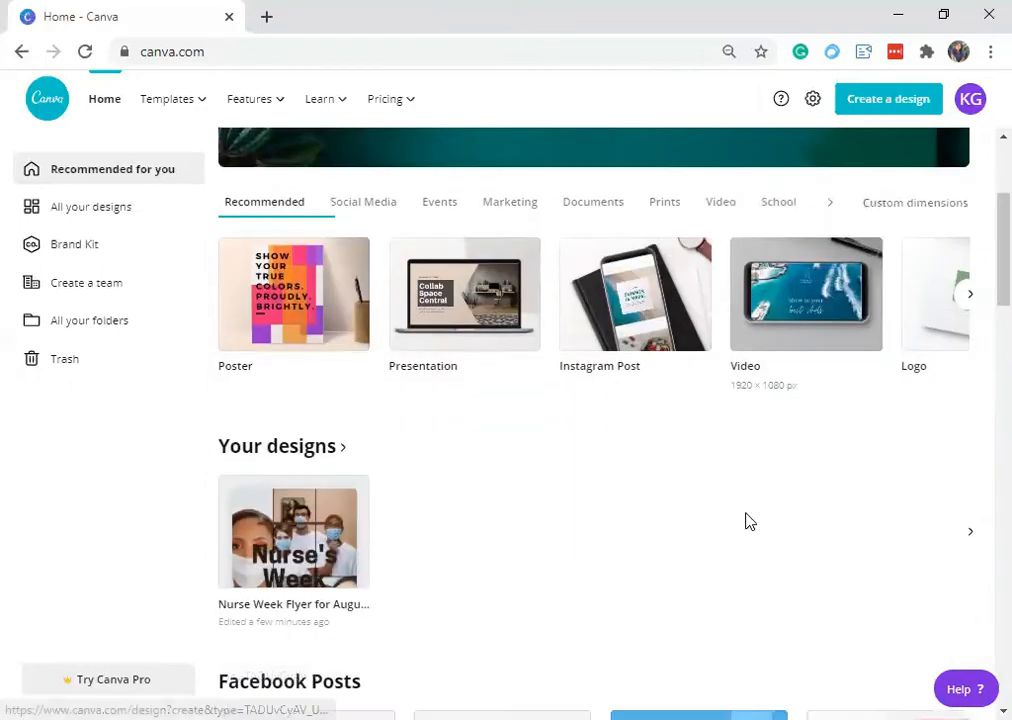
pyautogui.scroll(1, 757, 520)
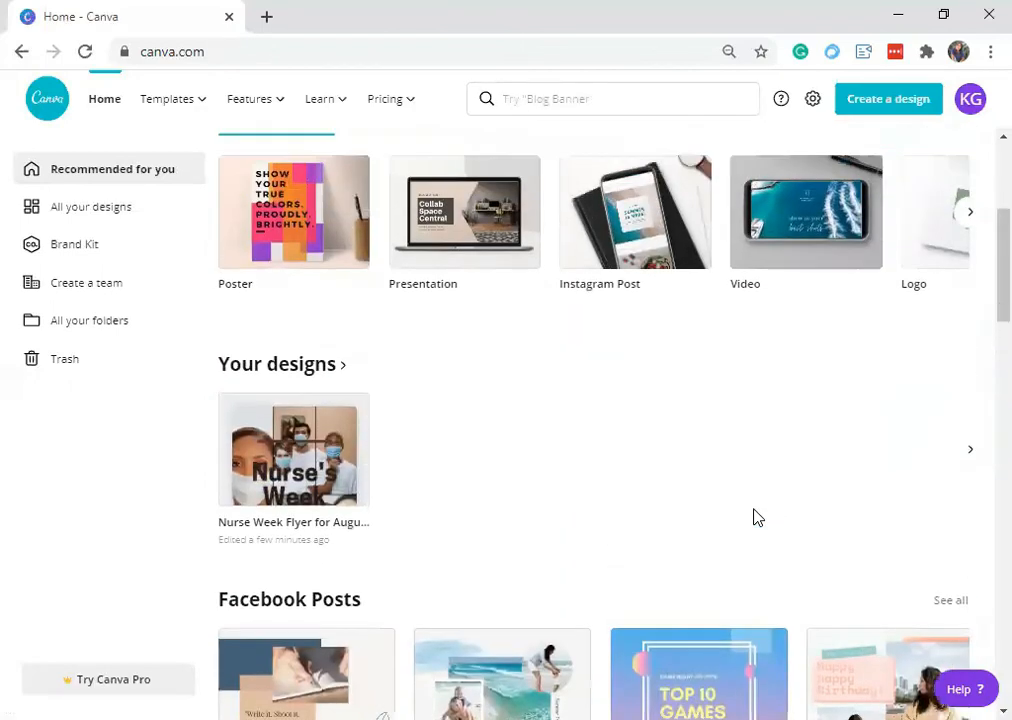
# Step: Open the full list of saved designs from the home page, then return to the home page
pyautogui.scroll(1, 765, 513)
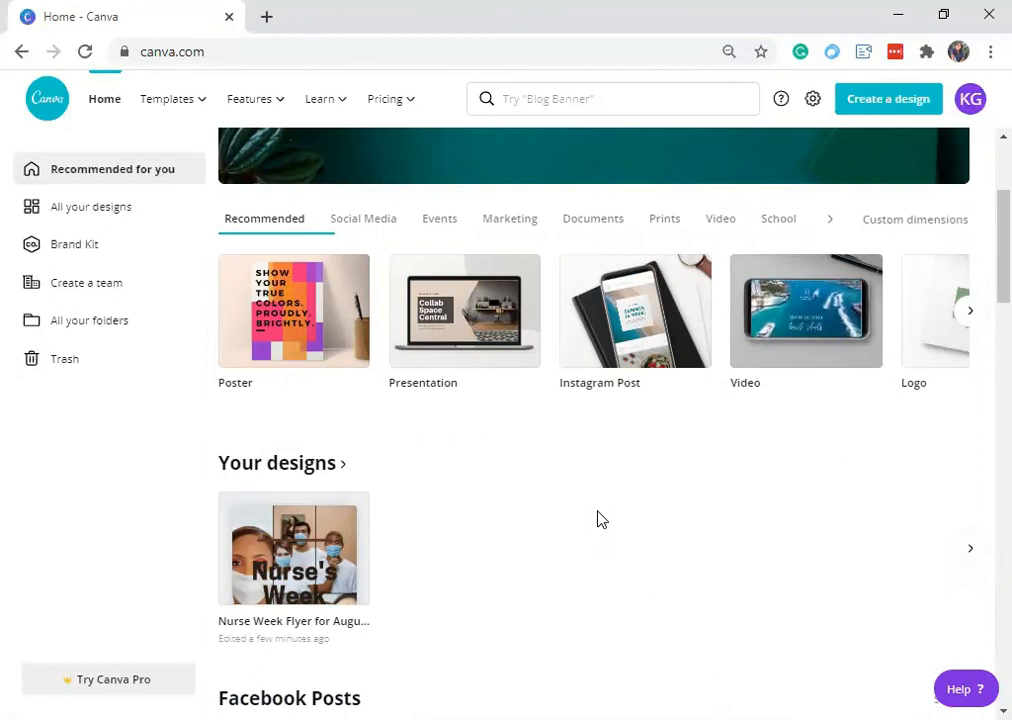
pyautogui.scroll(2, 600, 517)
pyautogui.scroll(-5, 615, 428)
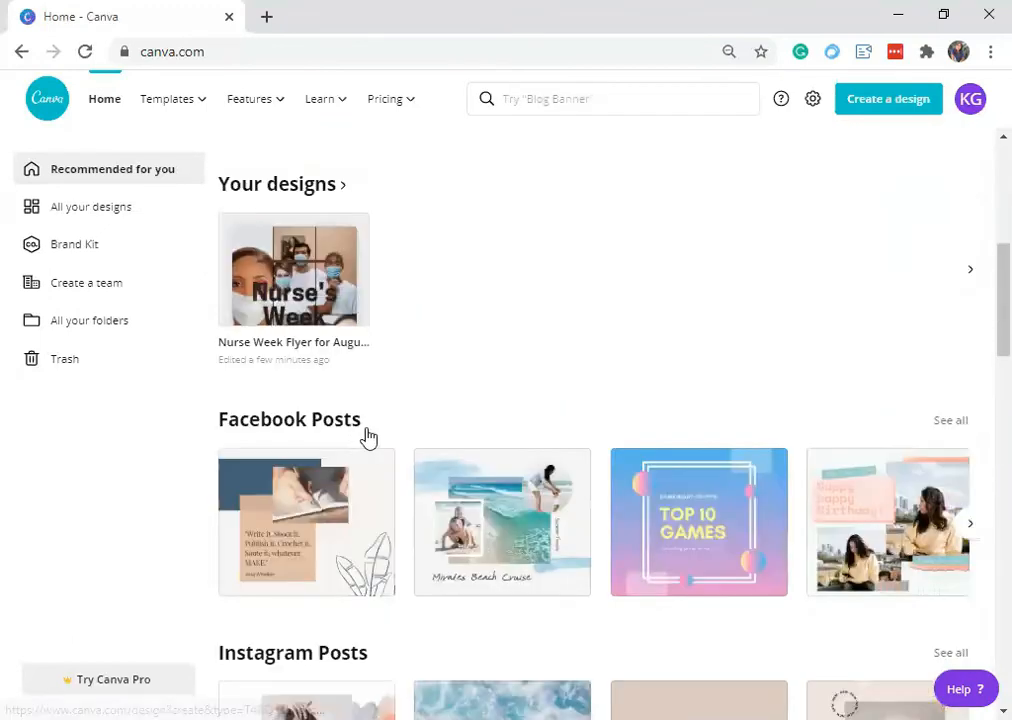
pyautogui.click(318, 175)
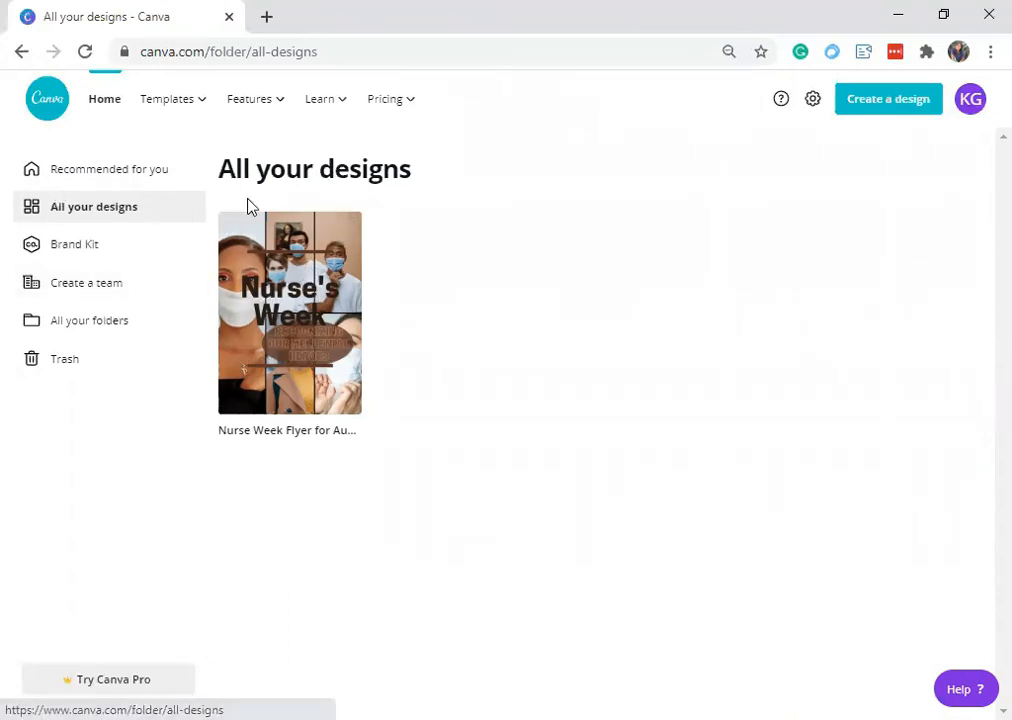
pyautogui.click(22, 53)
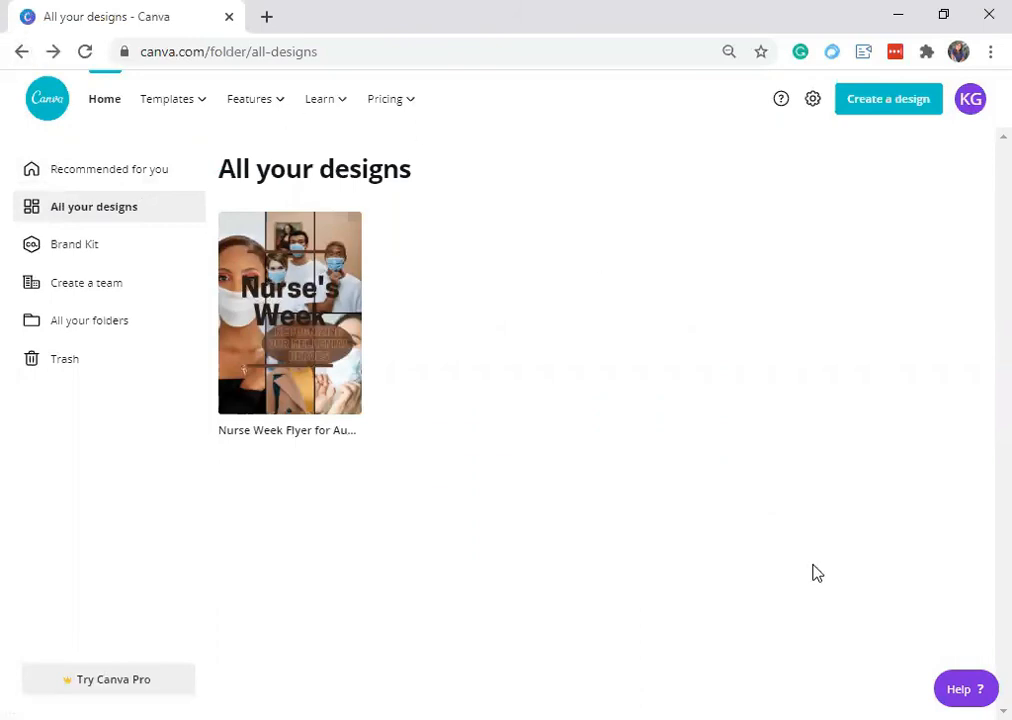
pyautogui.click(22, 53)
# Step: Look further along the row of recommended design types on the home page
pyautogui.scroll(-4, 650, 353)
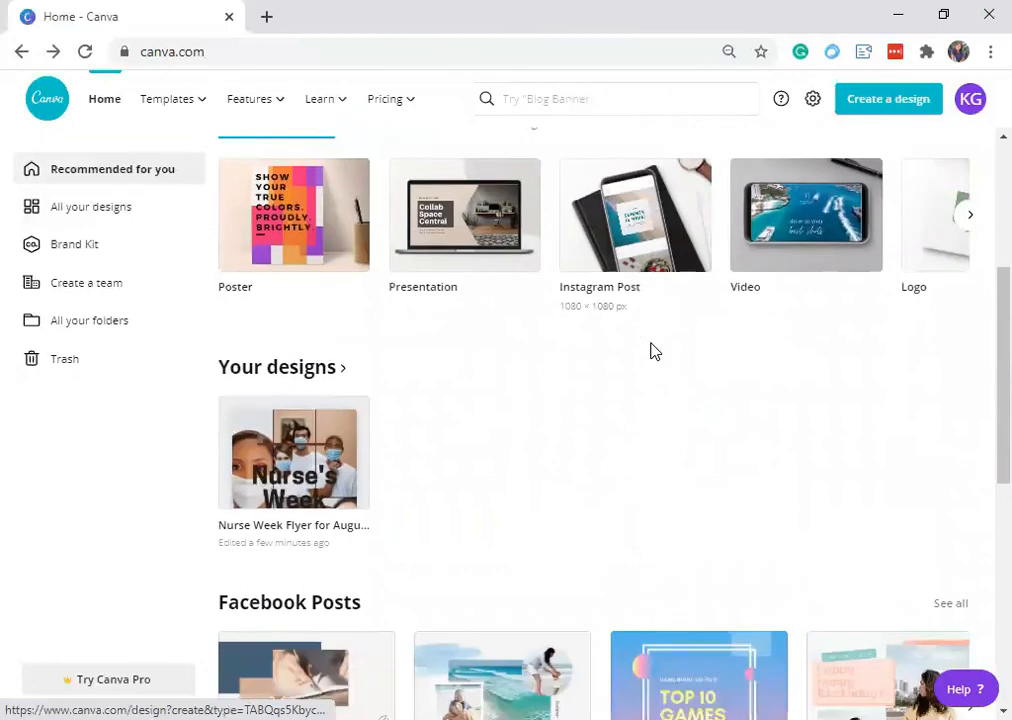
pyautogui.scroll(-1, 650, 353)
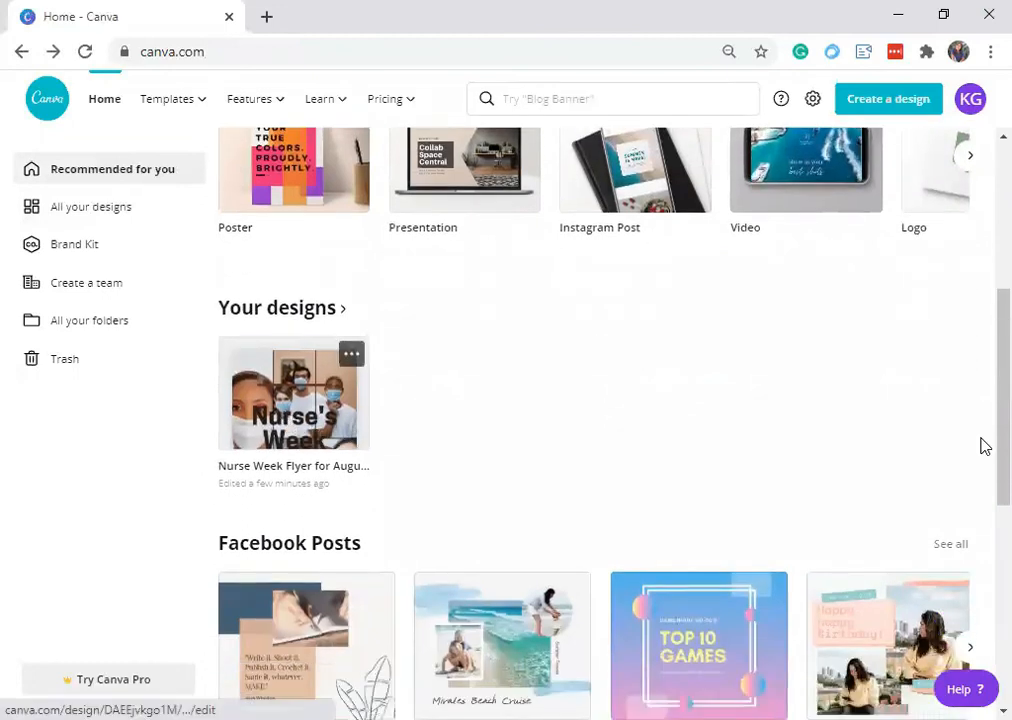
pyautogui.scroll(3, 892, 580)
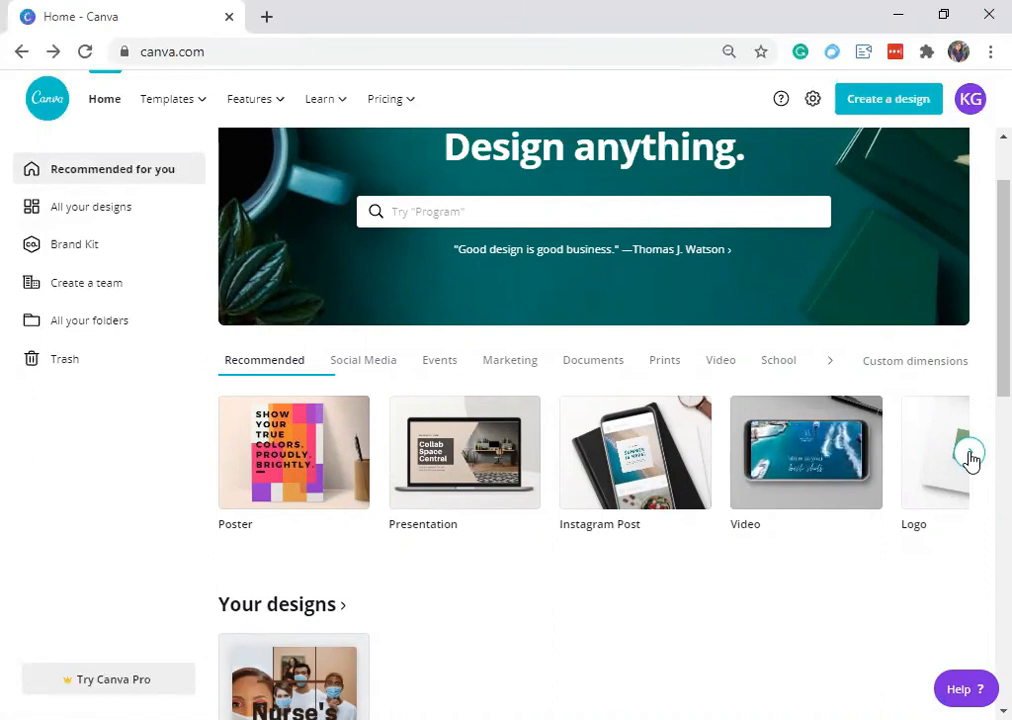
pyautogui.scroll(-2, 970, 470)
pyautogui.click(968, 260)
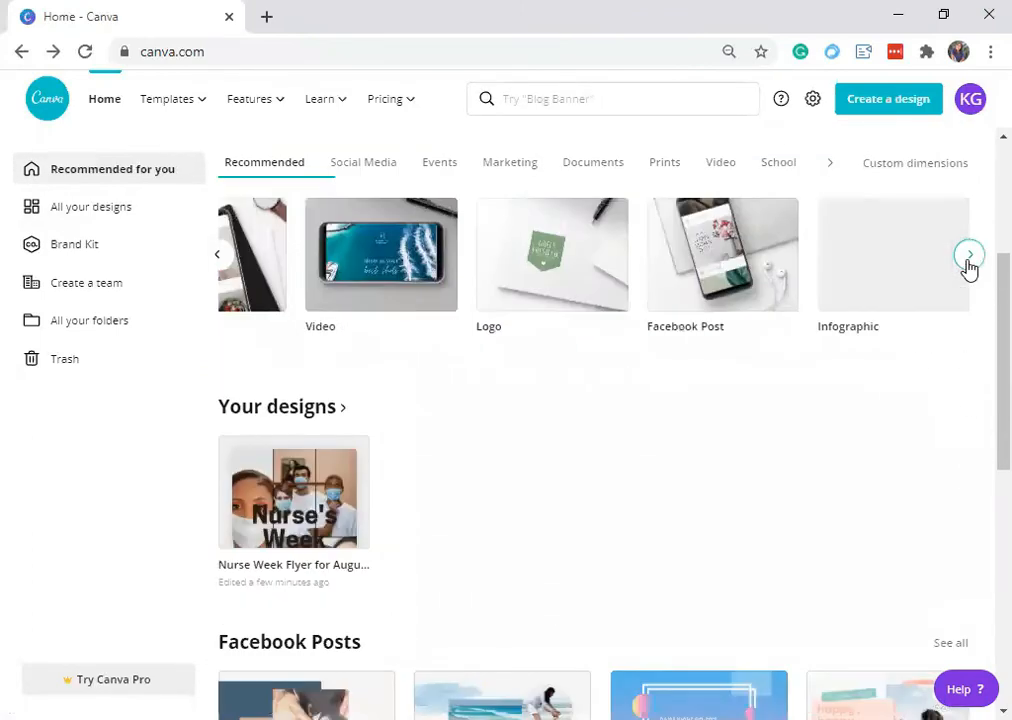
pyautogui.click(968, 258)
# Step: View all saved designs, then examine the Brand Kit's logo, color and font sections
pyautogui.moveTo(327, 463)
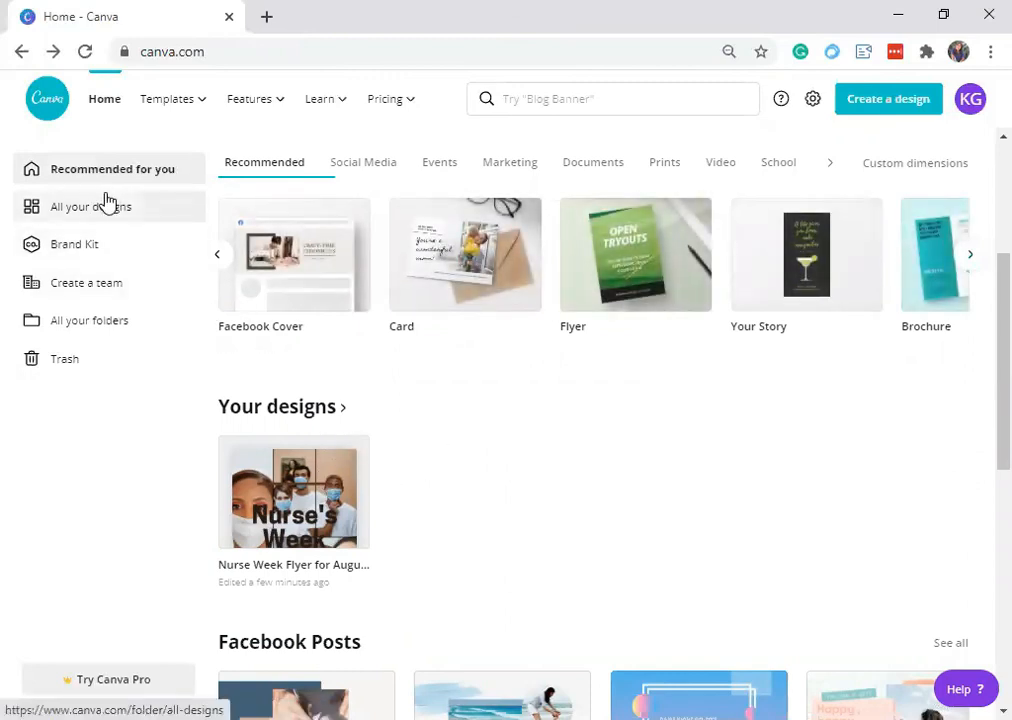
pyautogui.click(317, 413)
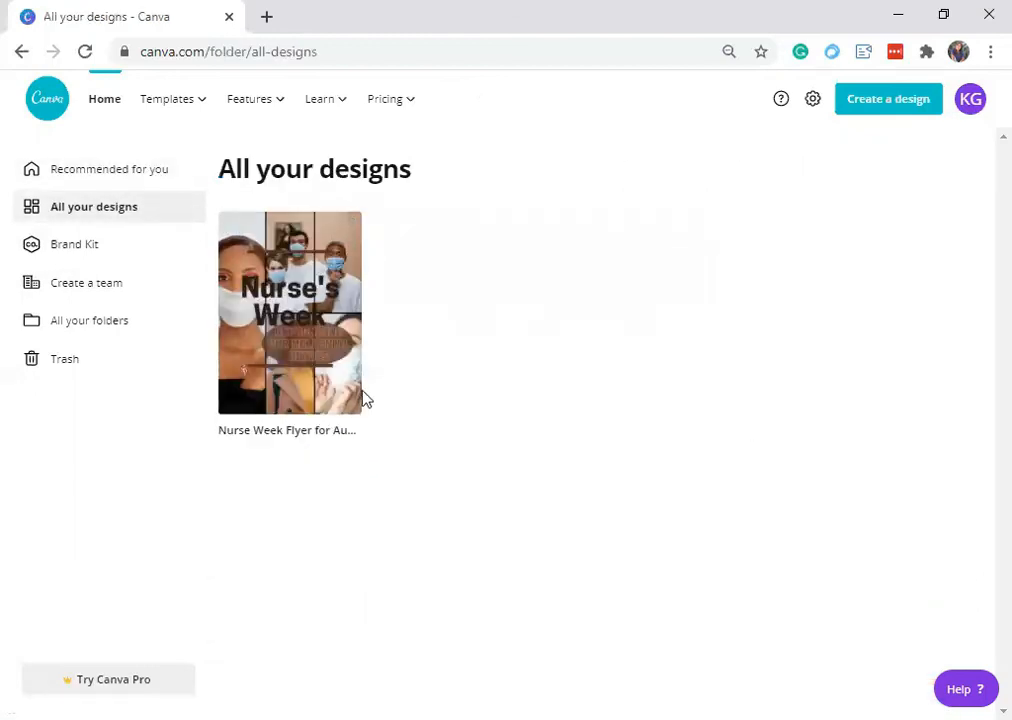
pyautogui.click(102, 243)
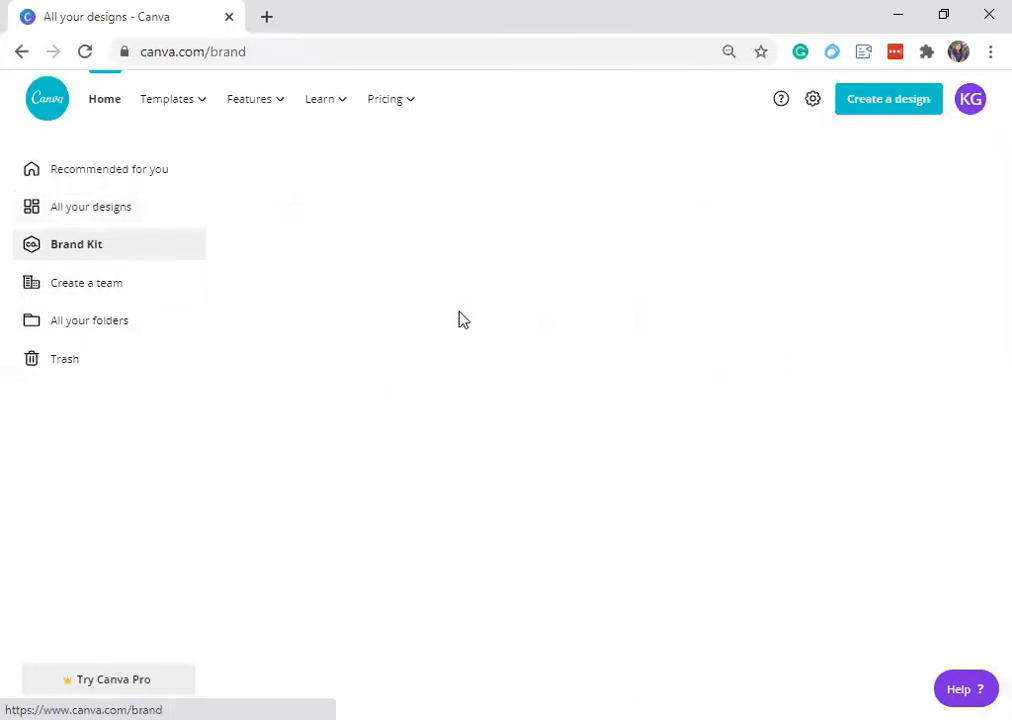
pyautogui.scroll(-2, 501, 395)
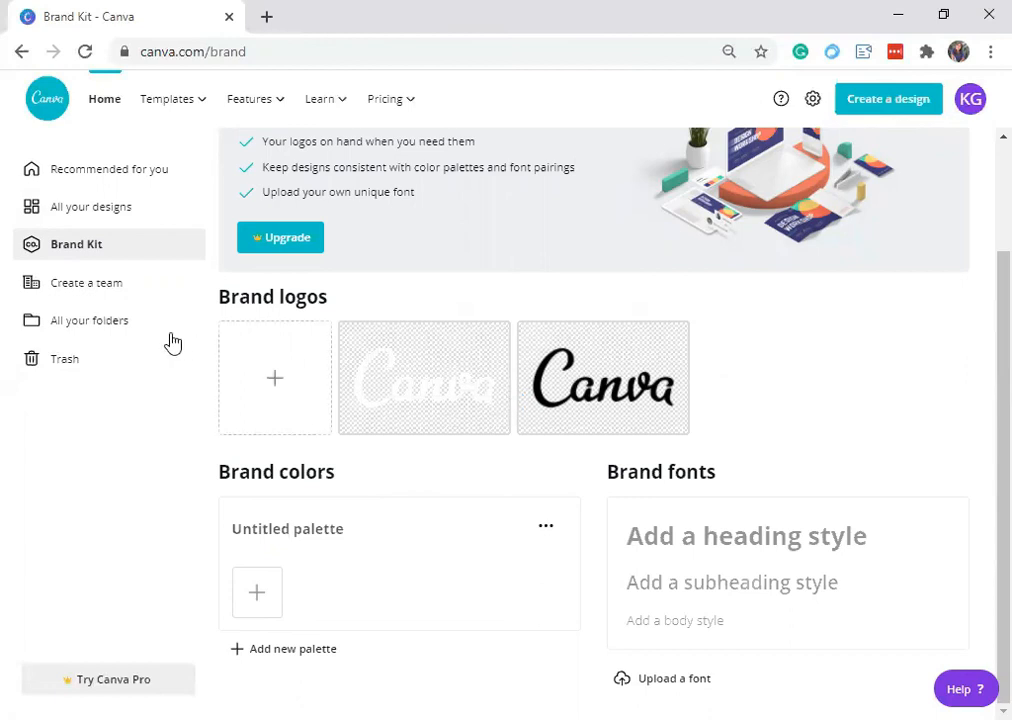
# Step: Review the options for inviting team members, then open the overview of all folders
pyautogui.click(120, 292)
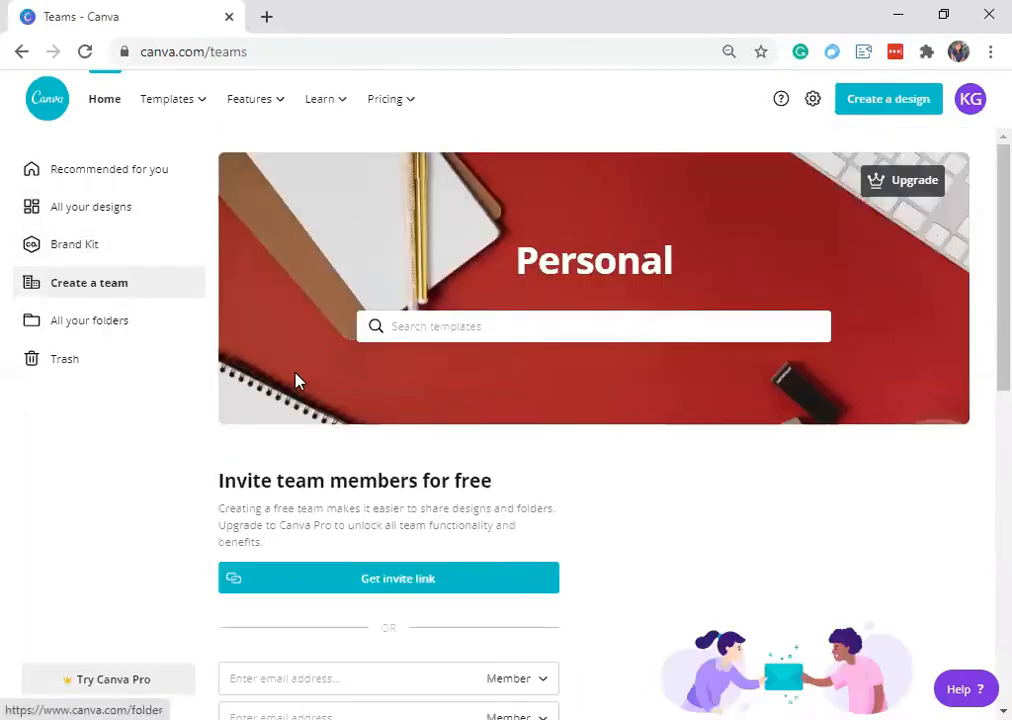
pyautogui.scroll(-3, 610, 678)
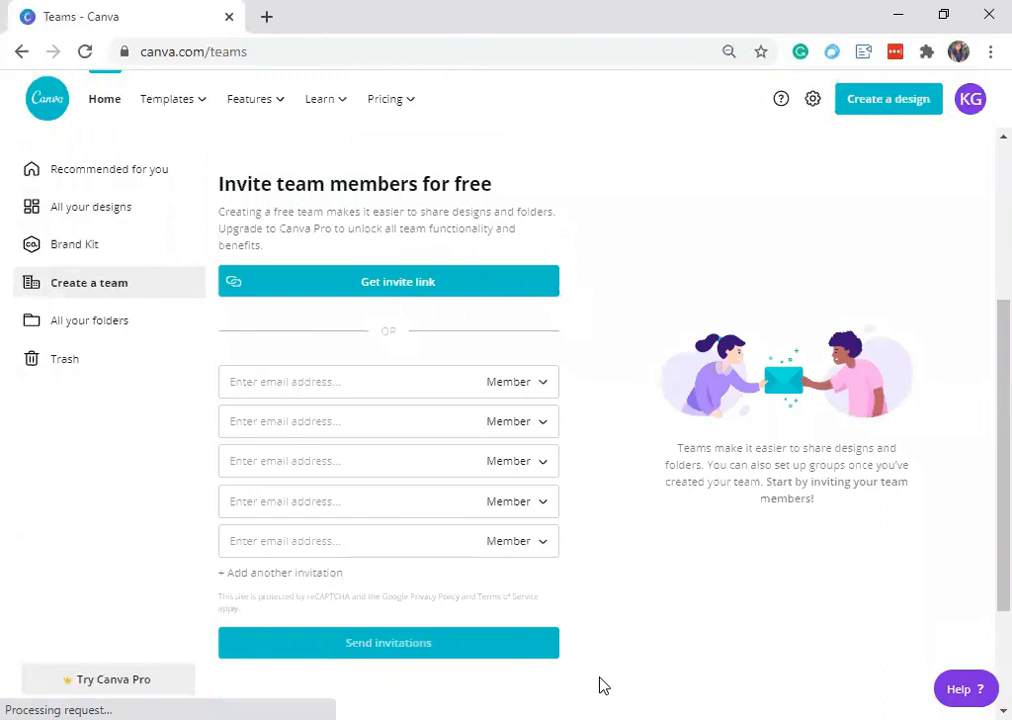
pyautogui.scroll(3, 594, 420)
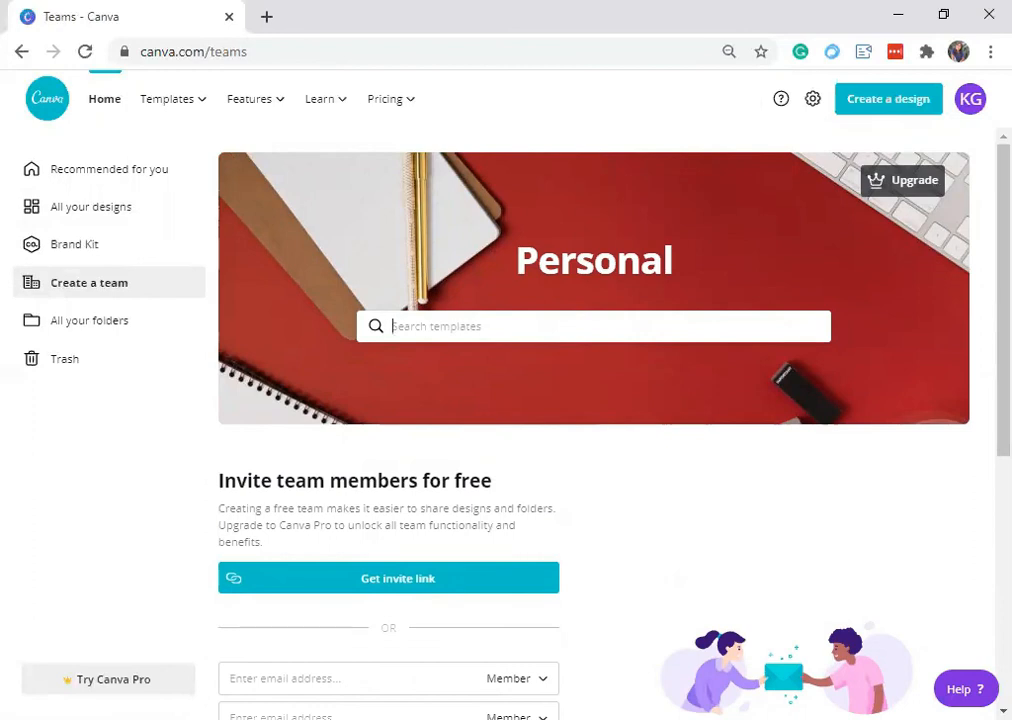
pyautogui.scroll(-2, 594, 420)
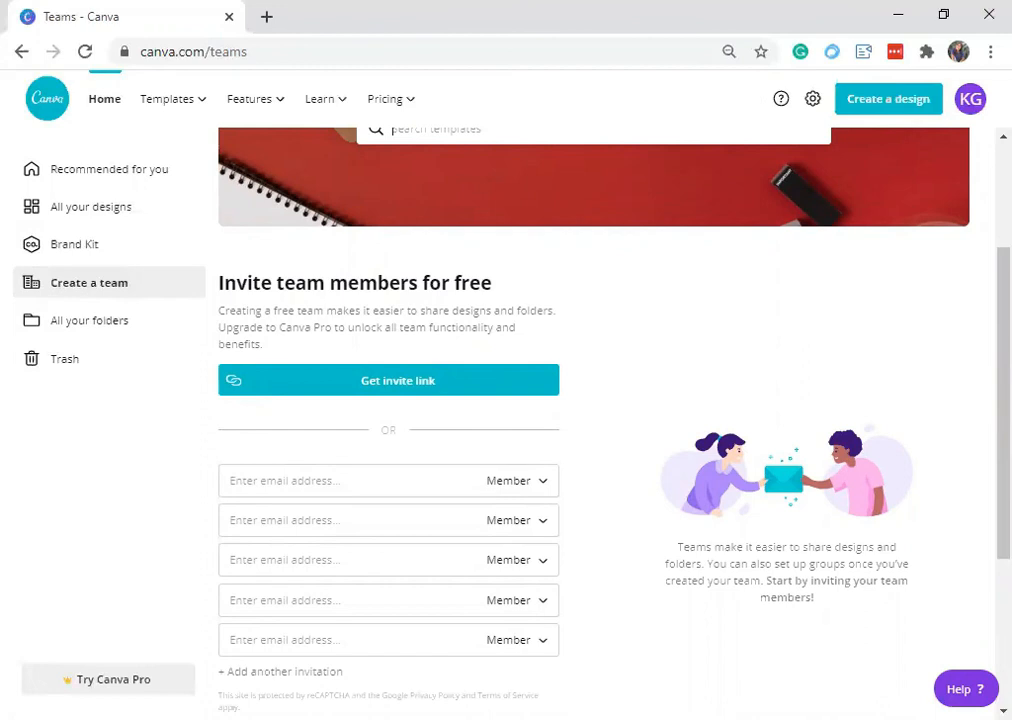
pyautogui.click(111, 322)
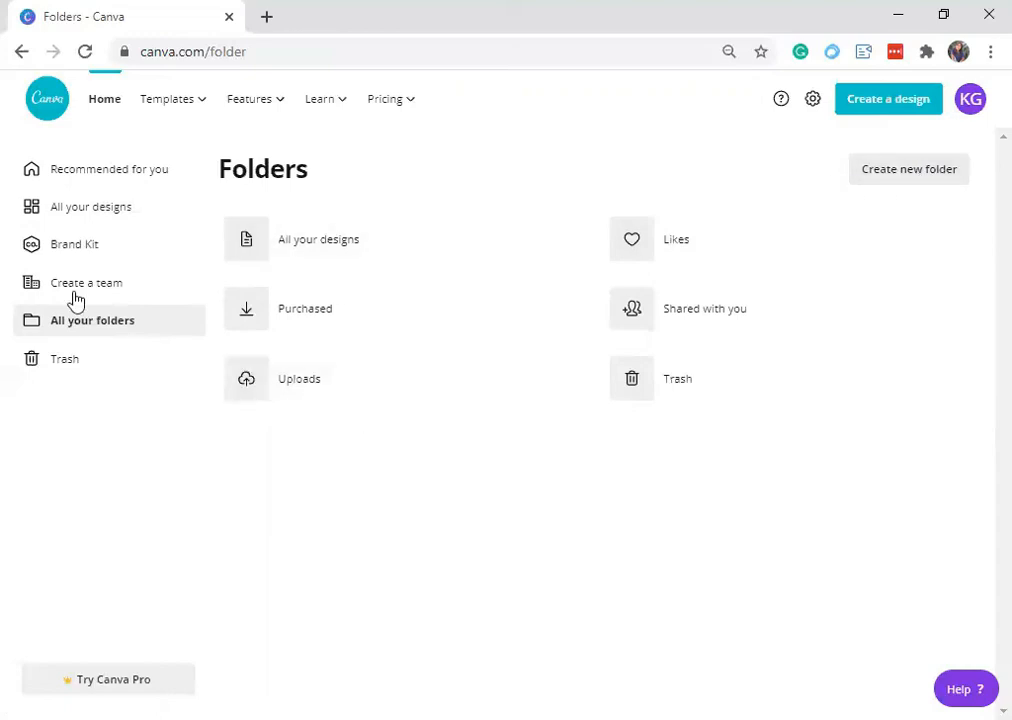
# Step: Select the Nurse Week flyer among all designs, check its move-to-folder options and cancel the move
pyautogui.click(66, 222)
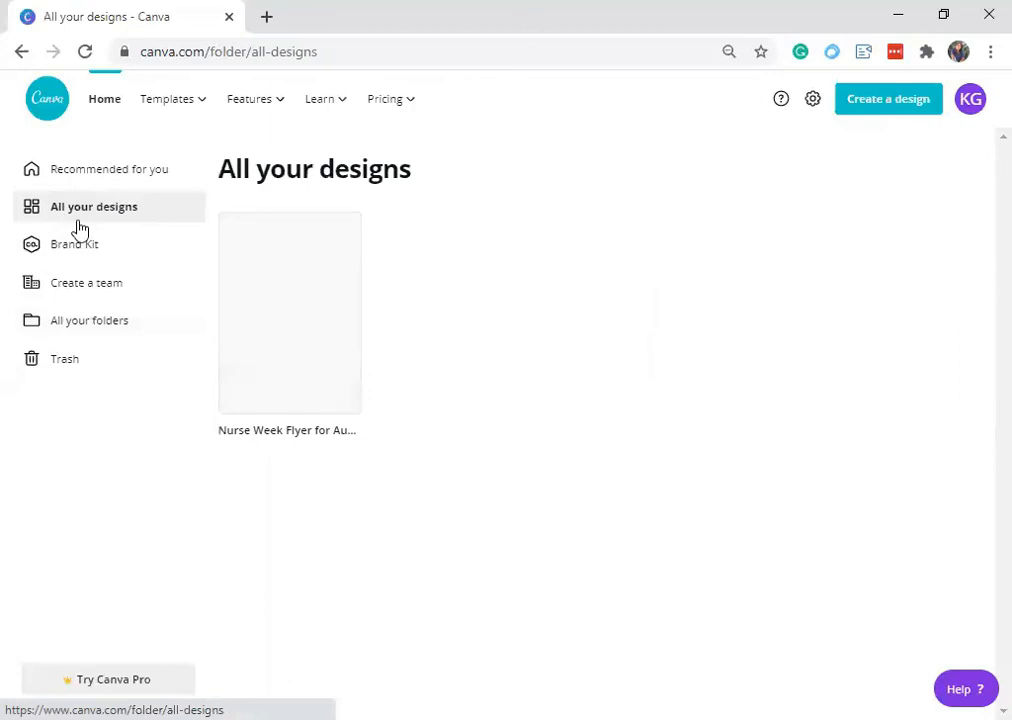
pyautogui.click(232, 230)
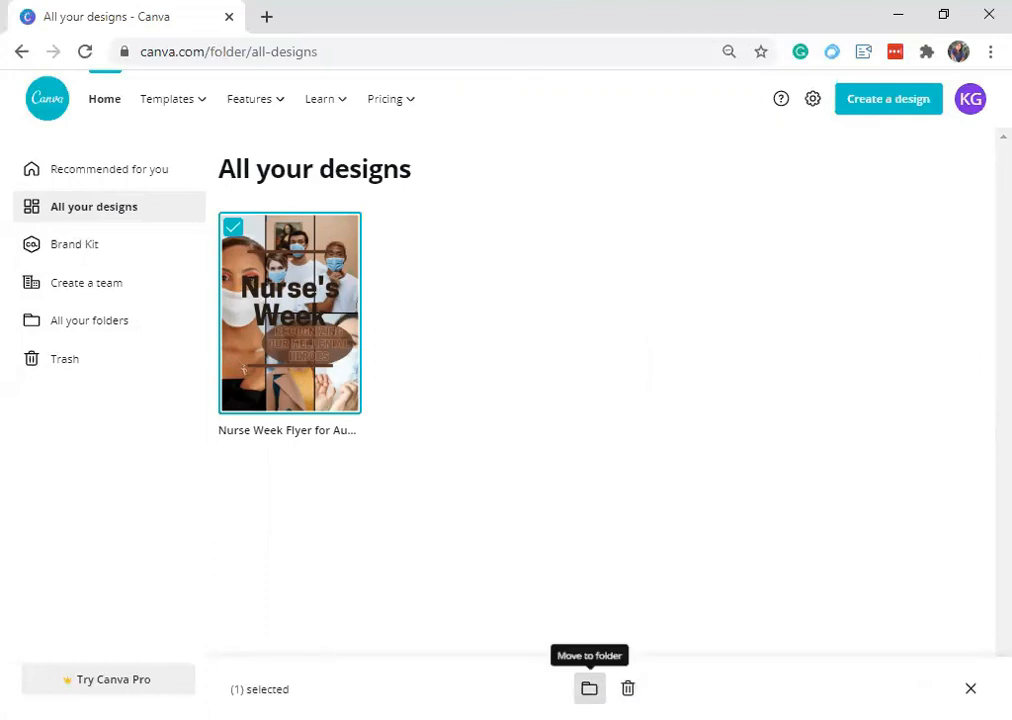
pyautogui.click(589, 688)
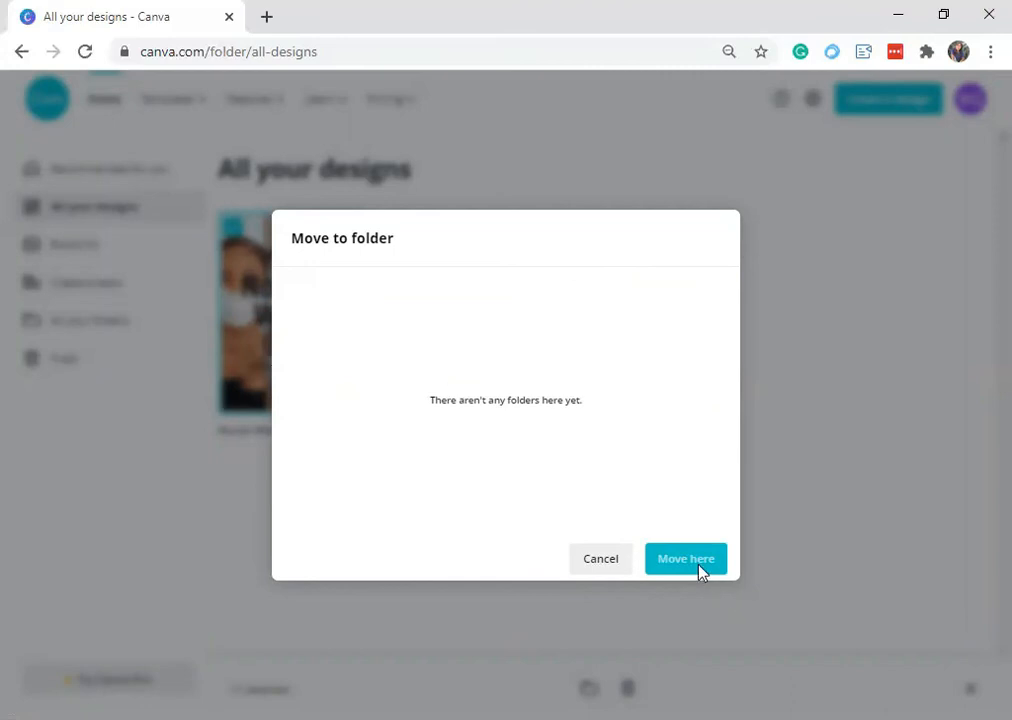
pyautogui.click(601, 559)
# Step: View the Trash, then look through the personal account details in the account settings
pyautogui.click(72, 367)
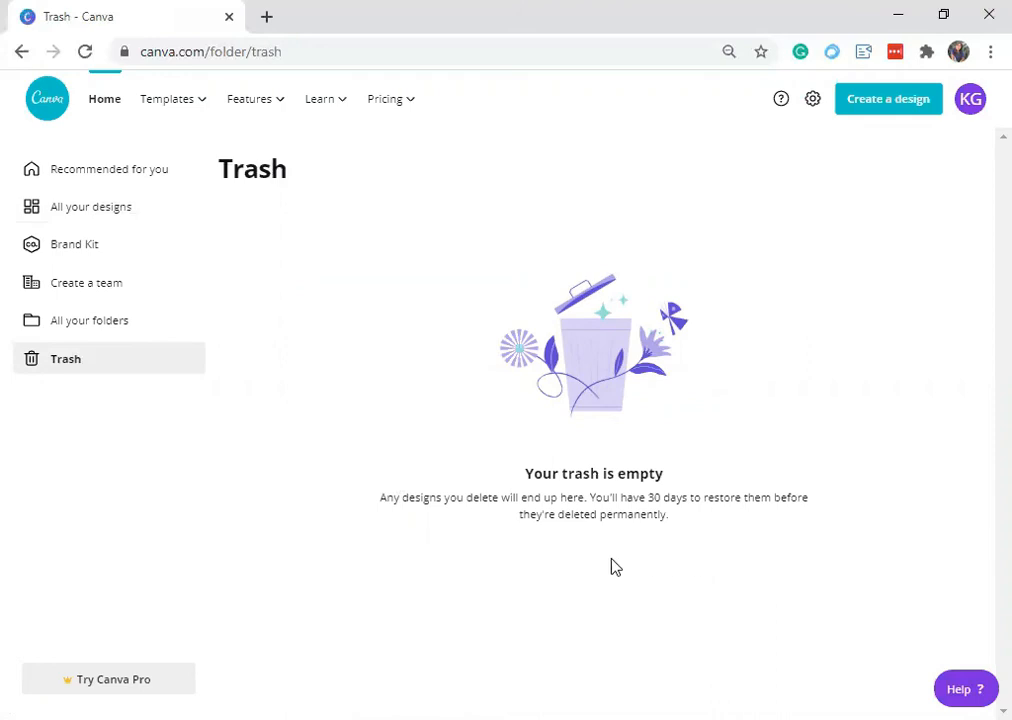
pyautogui.click(813, 102)
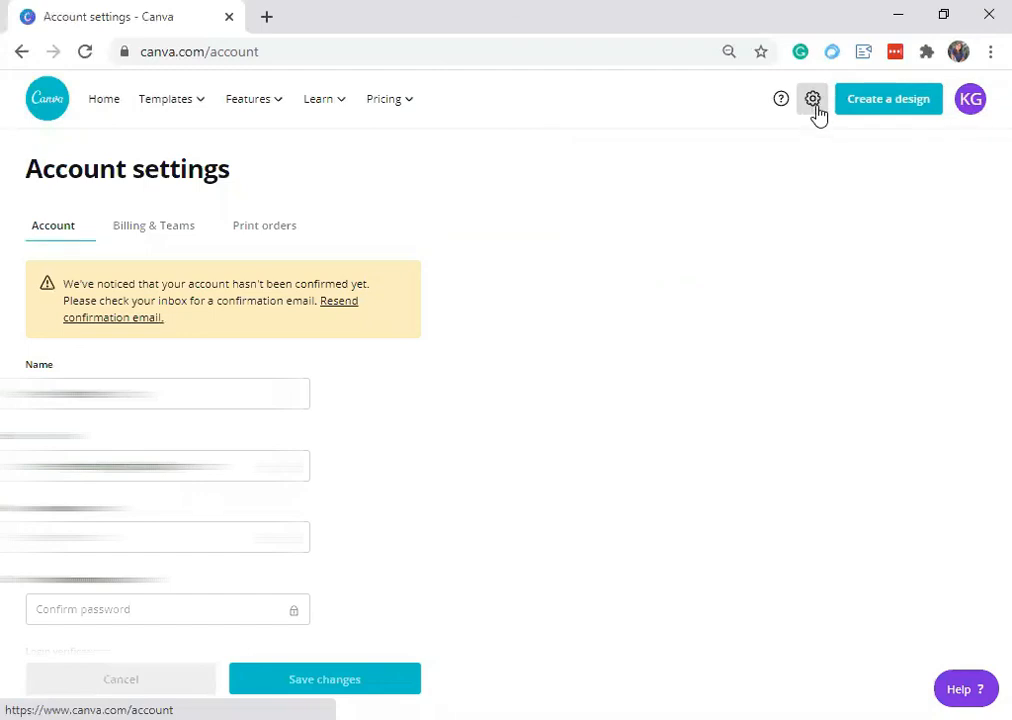
pyautogui.scroll(-5, 499, 389)
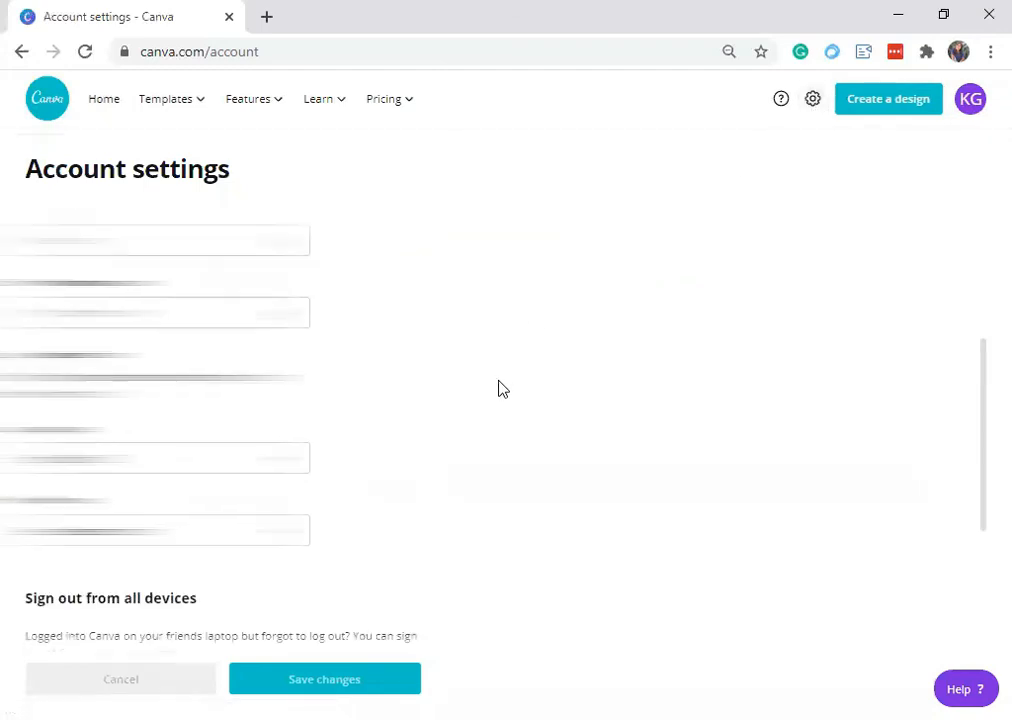
pyautogui.scroll(3, 463, 431)
pyautogui.scroll(3, 400, 430)
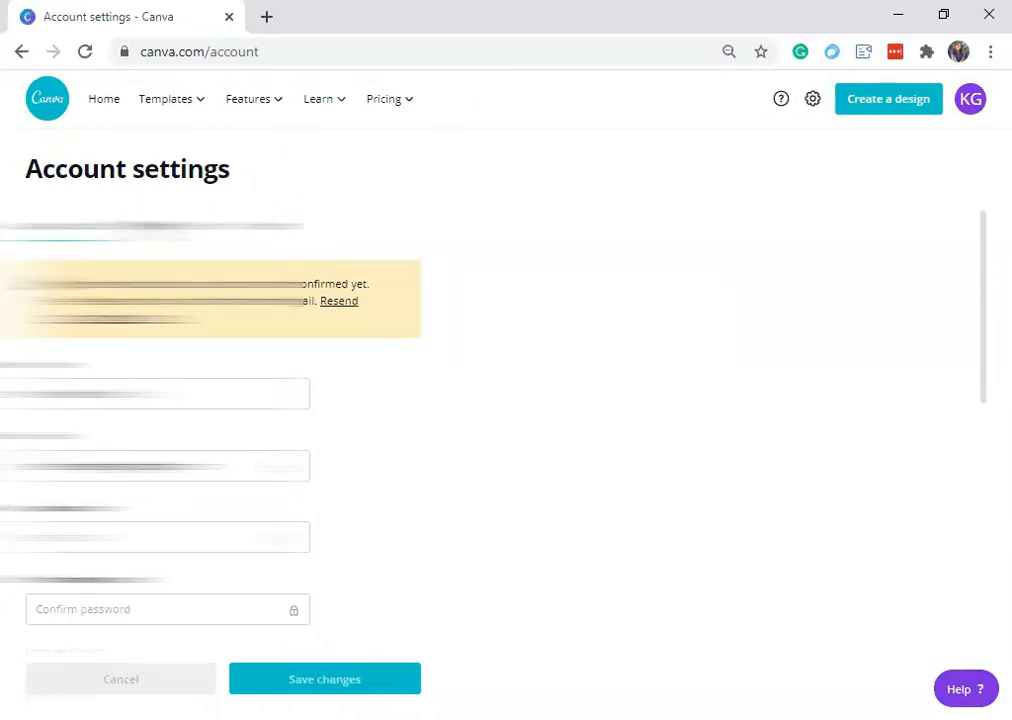
# Step: Review the billing and team settings of the account, then view its print orders
pyautogui.click(148, 226)
pyautogui.scroll(-5, 370, 495)
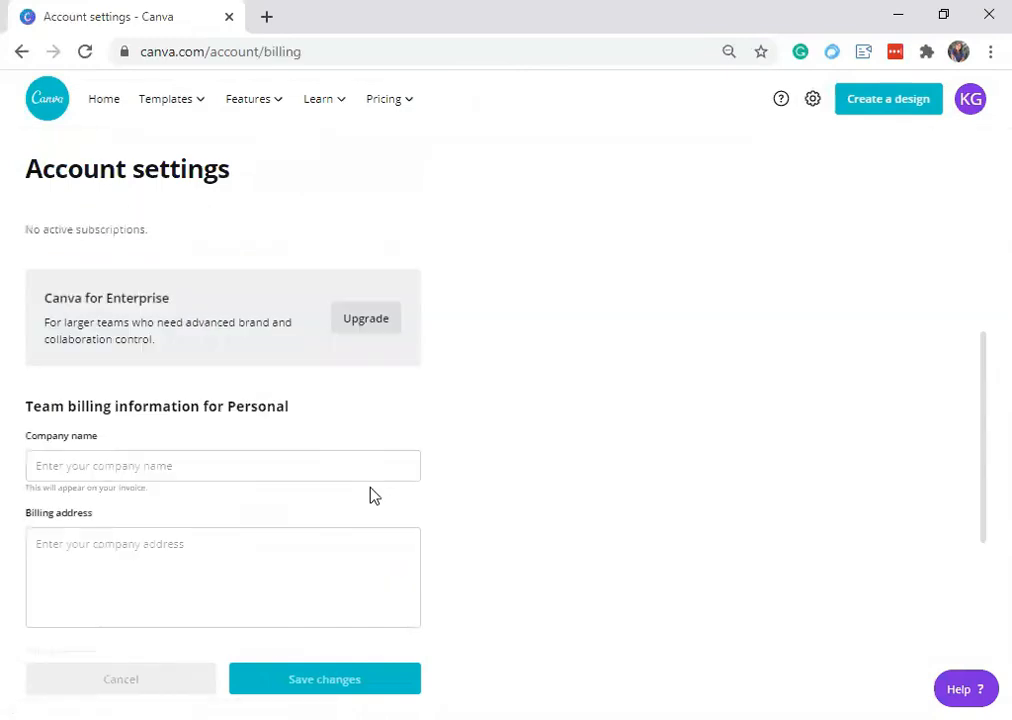
pyautogui.scroll(4, 385, 503)
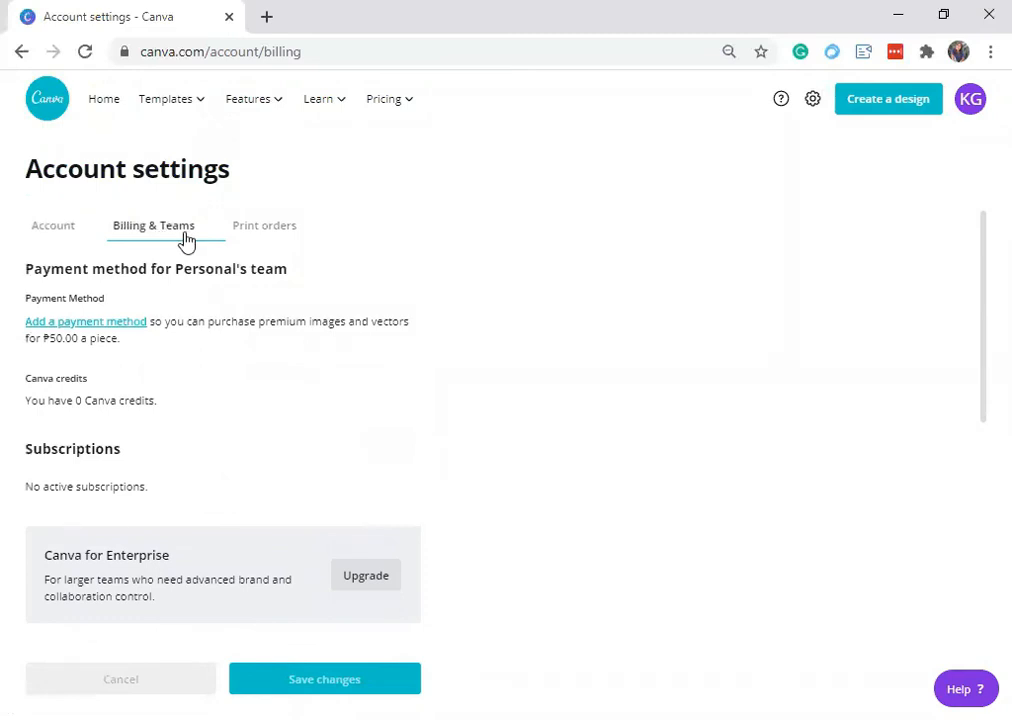
pyautogui.scroll(-2, 316, 380)
pyautogui.scroll(2, 322, 405)
pyautogui.click(257, 240)
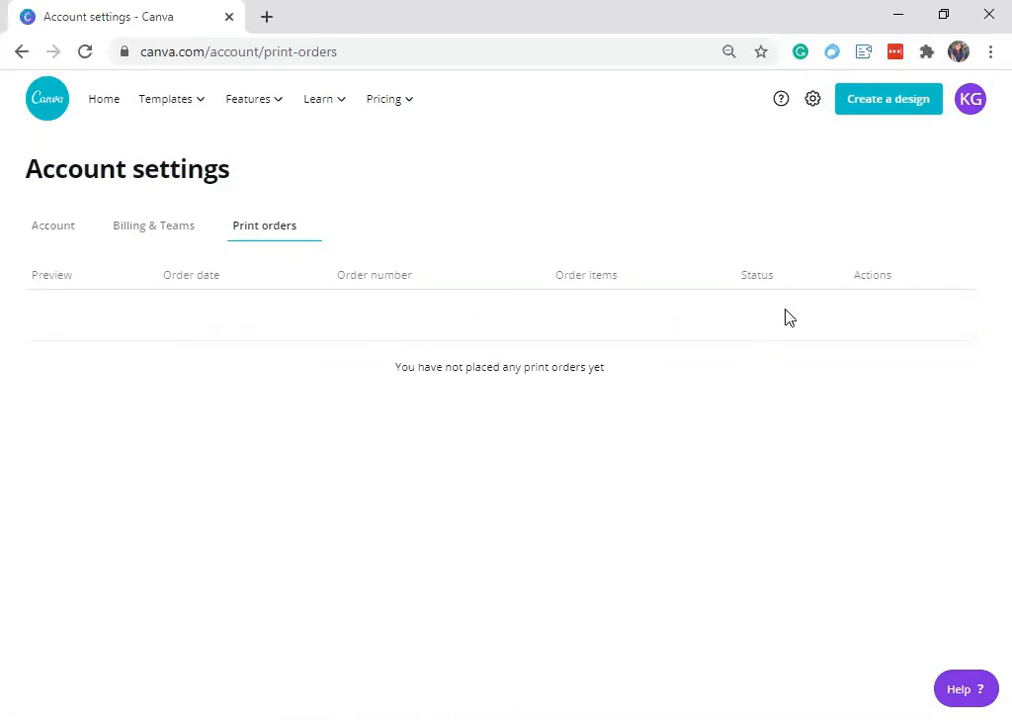
# Step: Return to the home page and look over the design types and template categories again
pyautogui.moveTo(183, 110)
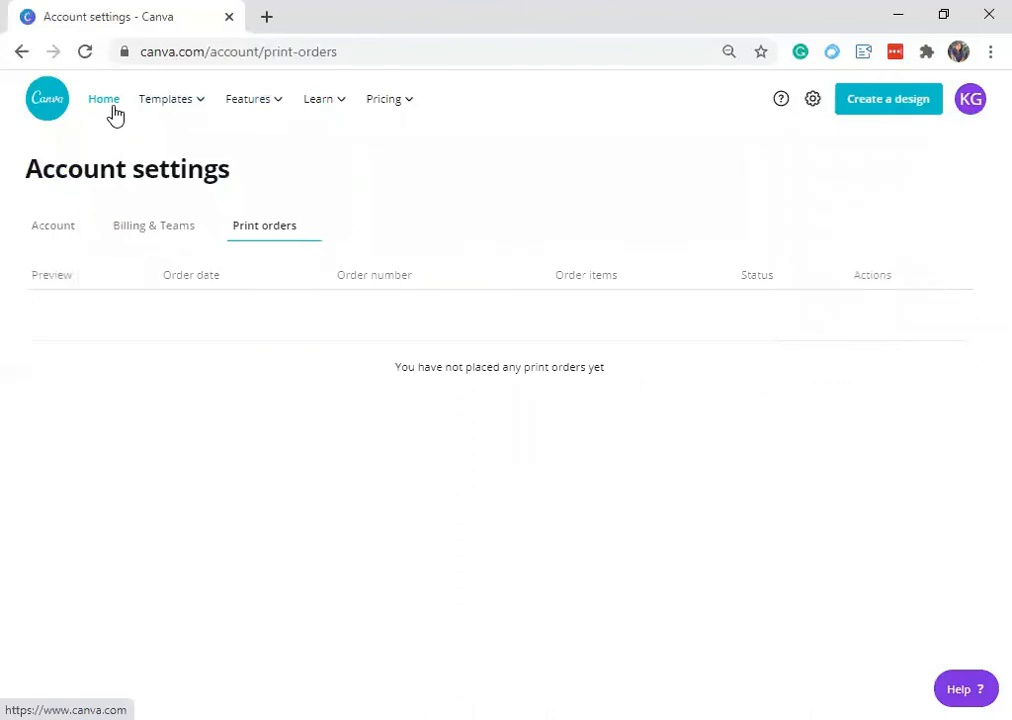
pyautogui.click(113, 113)
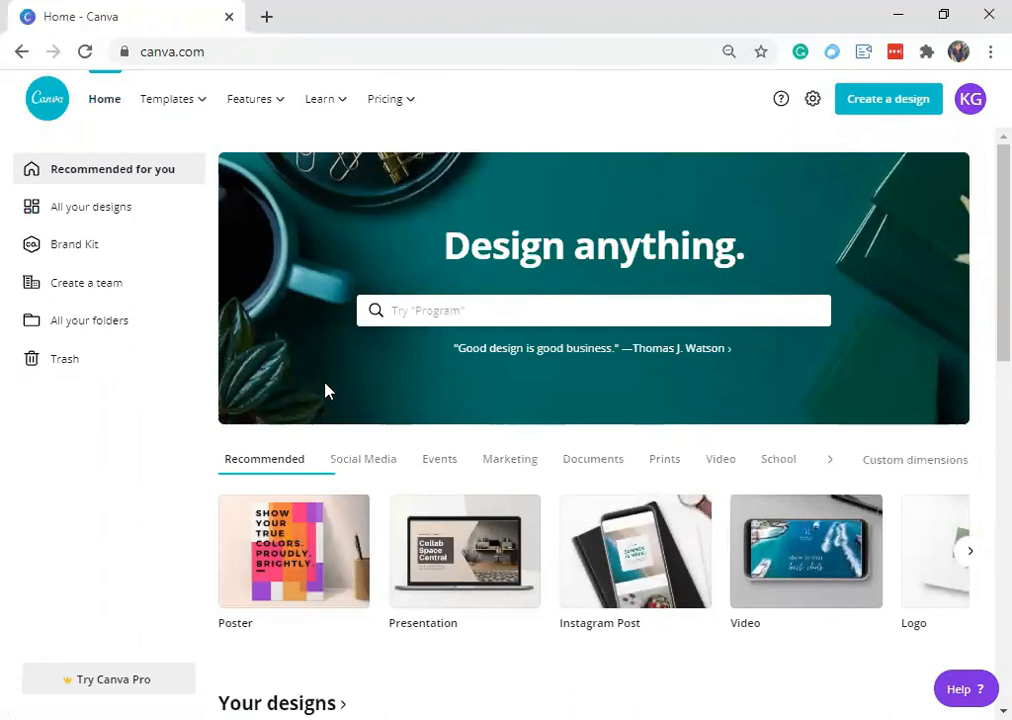
pyautogui.scroll(-3, 385, 445)
pyautogui.scroll(-9, 691, 501)
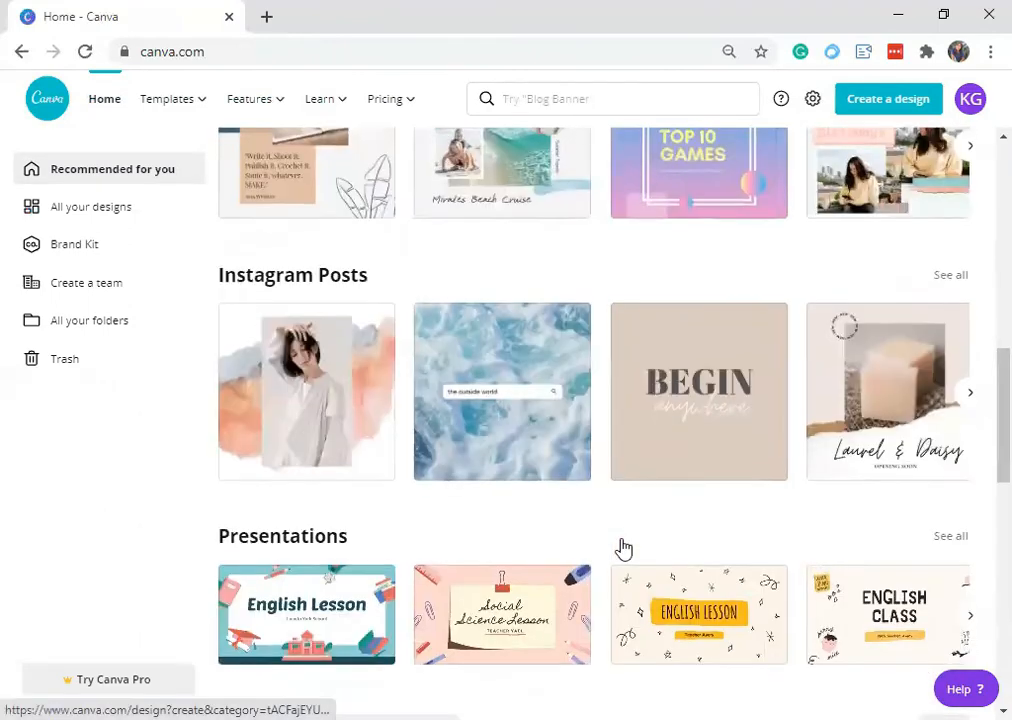
pyautogui.scroll(10, 622, 548)
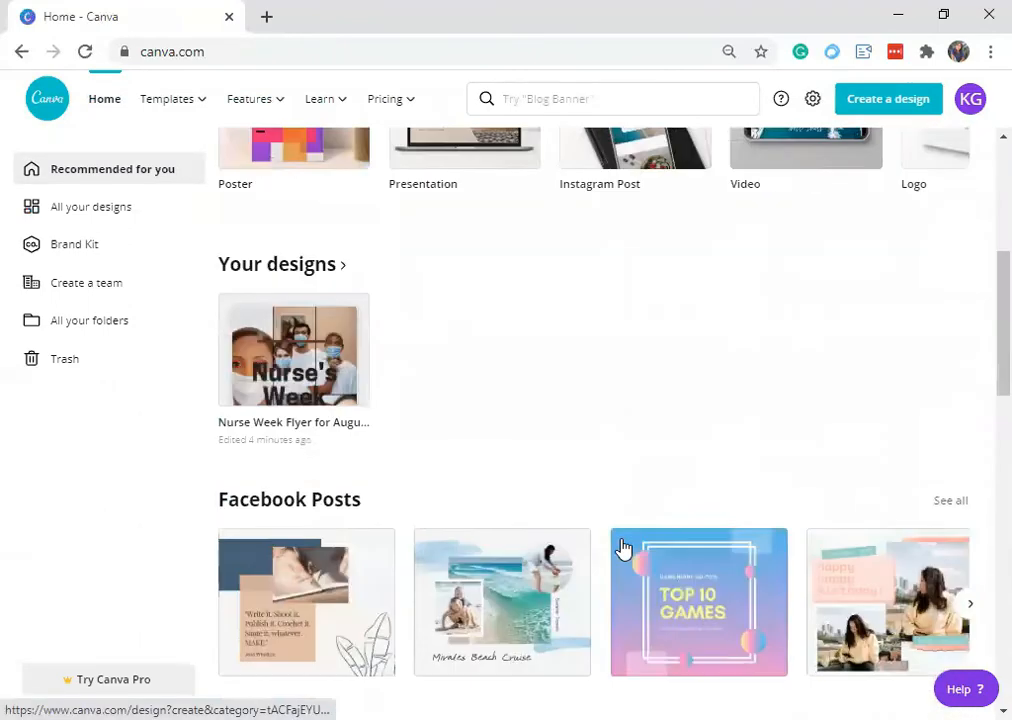
pyautogui.scroll(1, 622, 548)
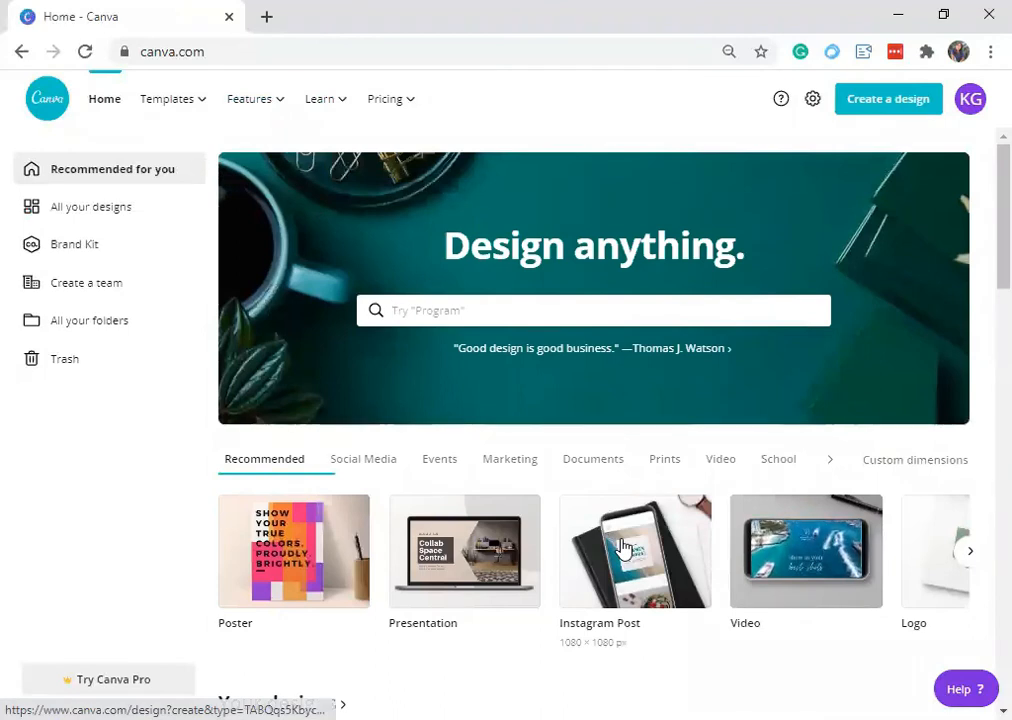